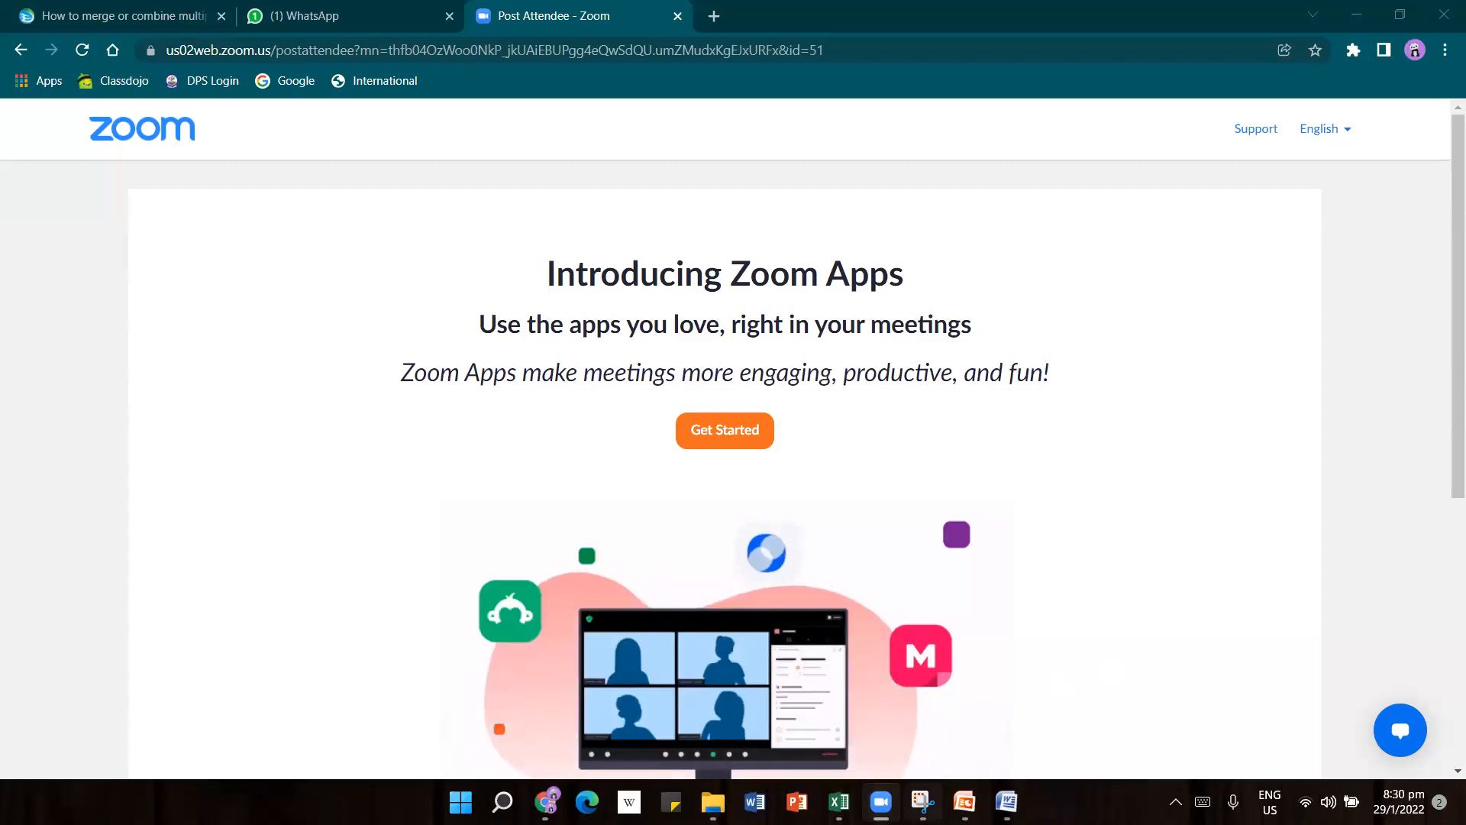
Switch to the MsWord-Lesson 2 presentation in PowerPoint and display its Getting Started slide
mouse_move(965, 802)
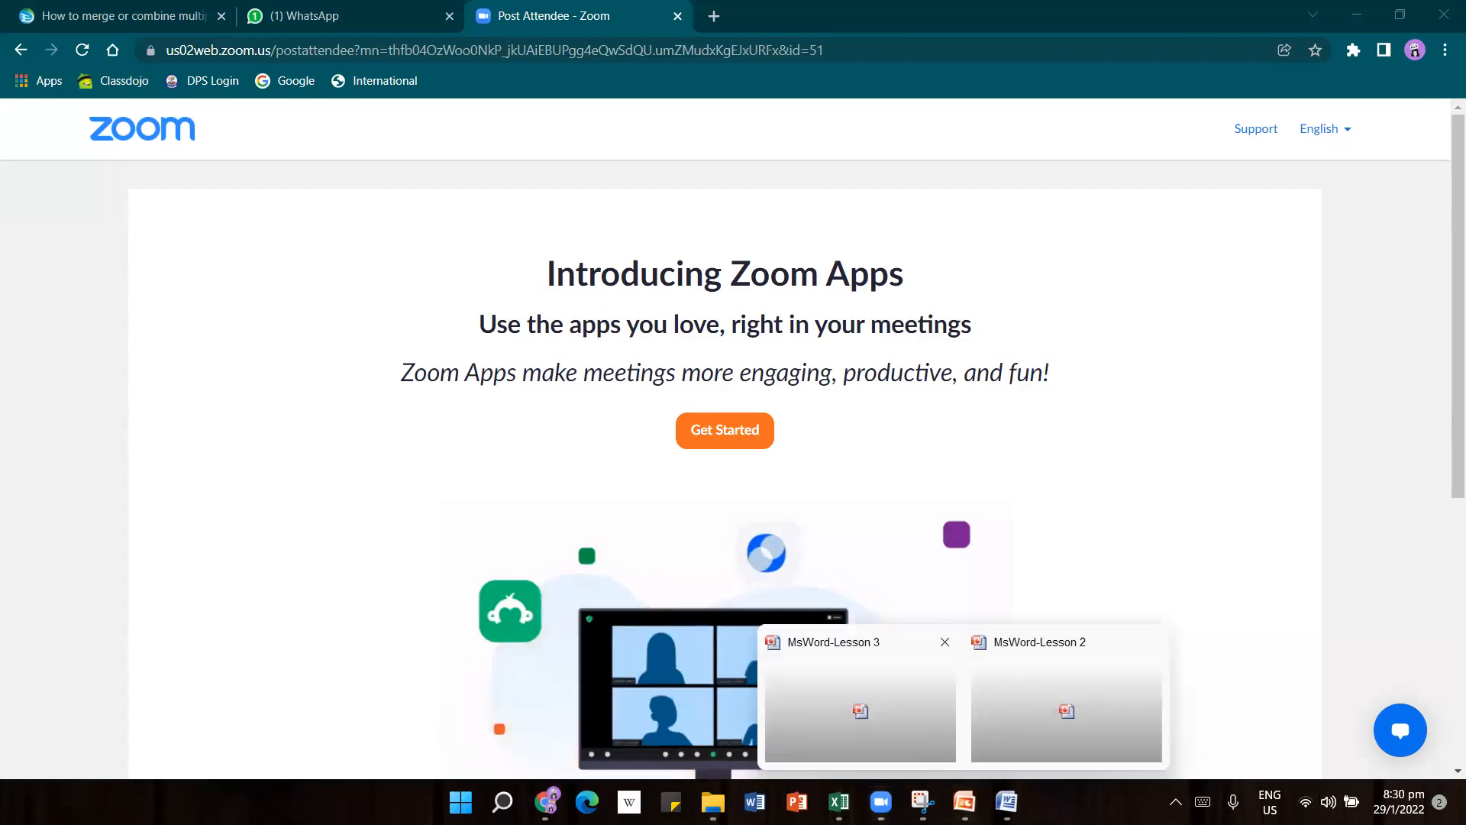
click(929, 742)
click(166, 232)
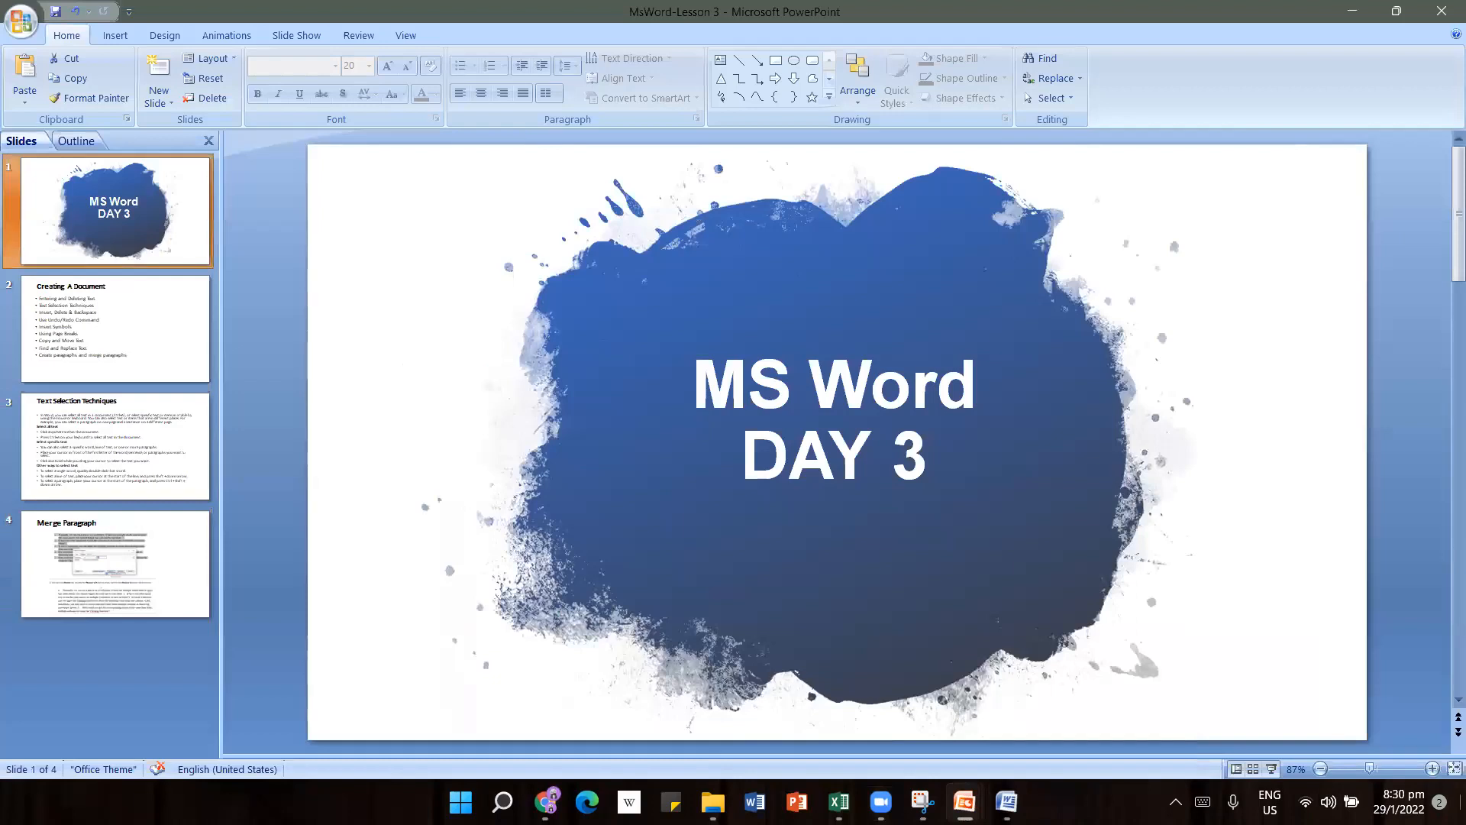
mouse_move(965, 802)
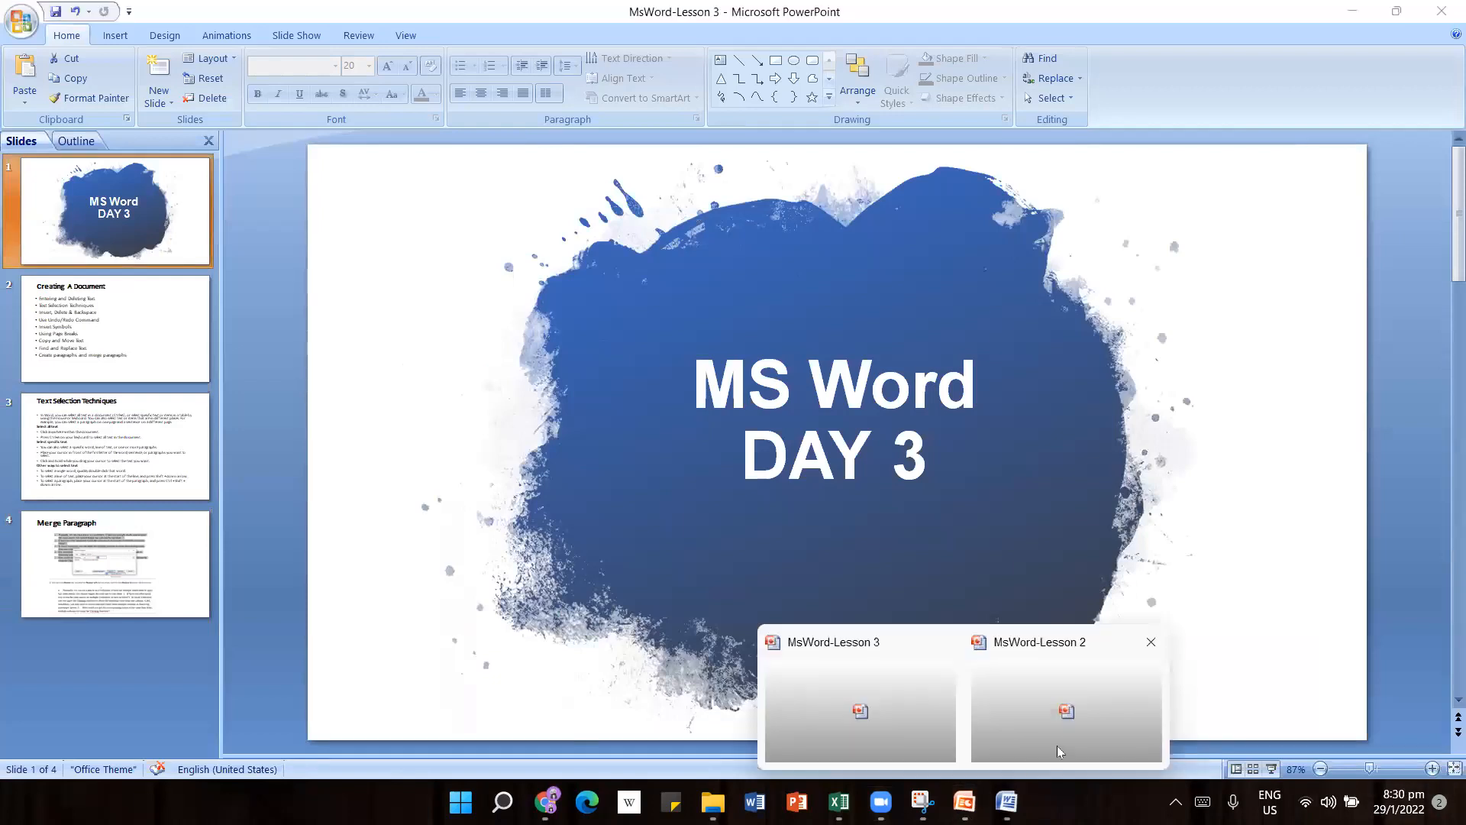
click(1066, 742)
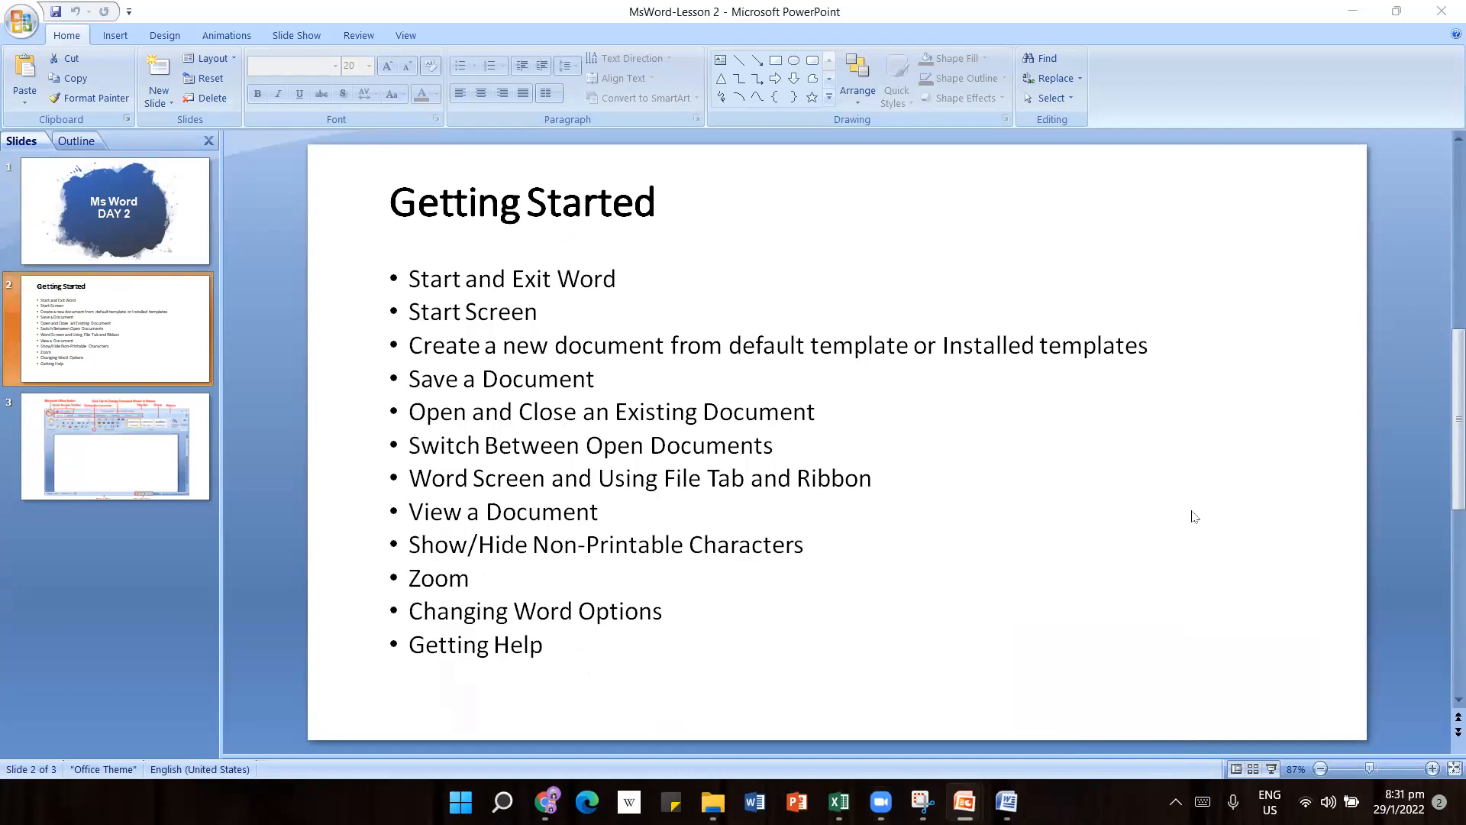
click(1048, 510)
scroll(1048, 510, down, 2)
scroll(1048, 508, up, 4)
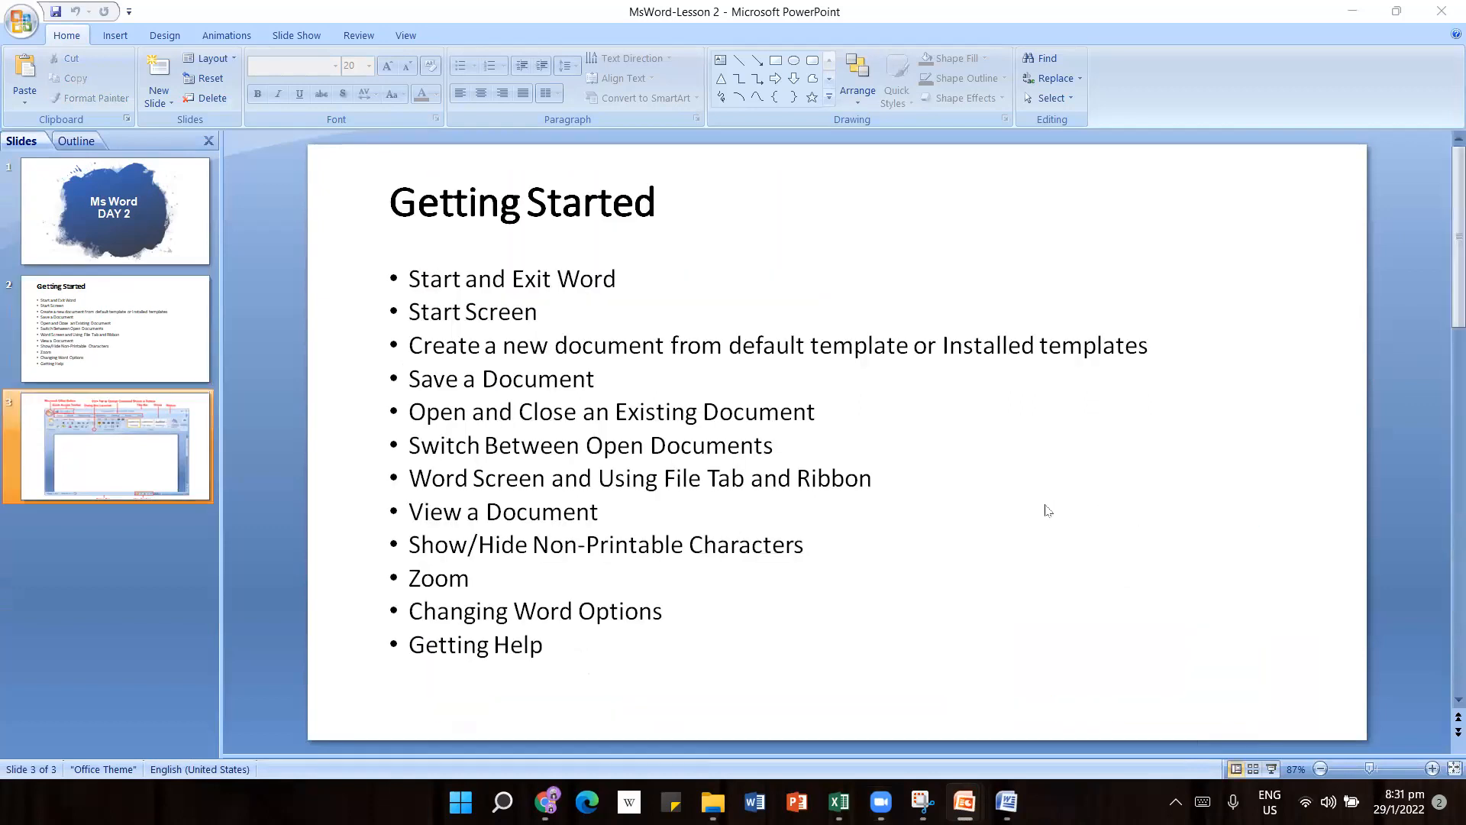
click(81, 327)
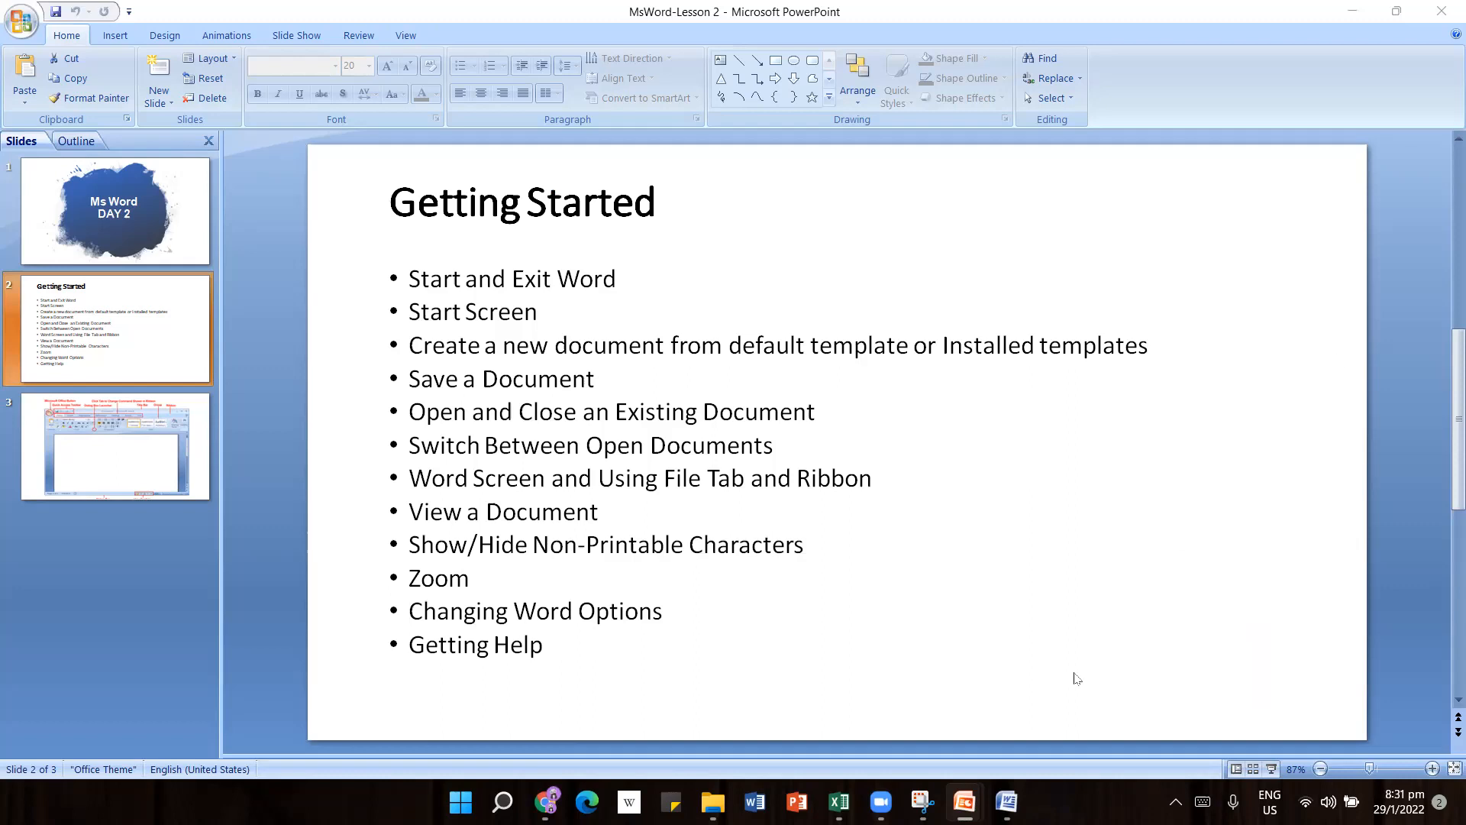
Switch to the MsWord-Lesson 3 presentation and display its Creating A Document slide
mouse_move(984, 799)
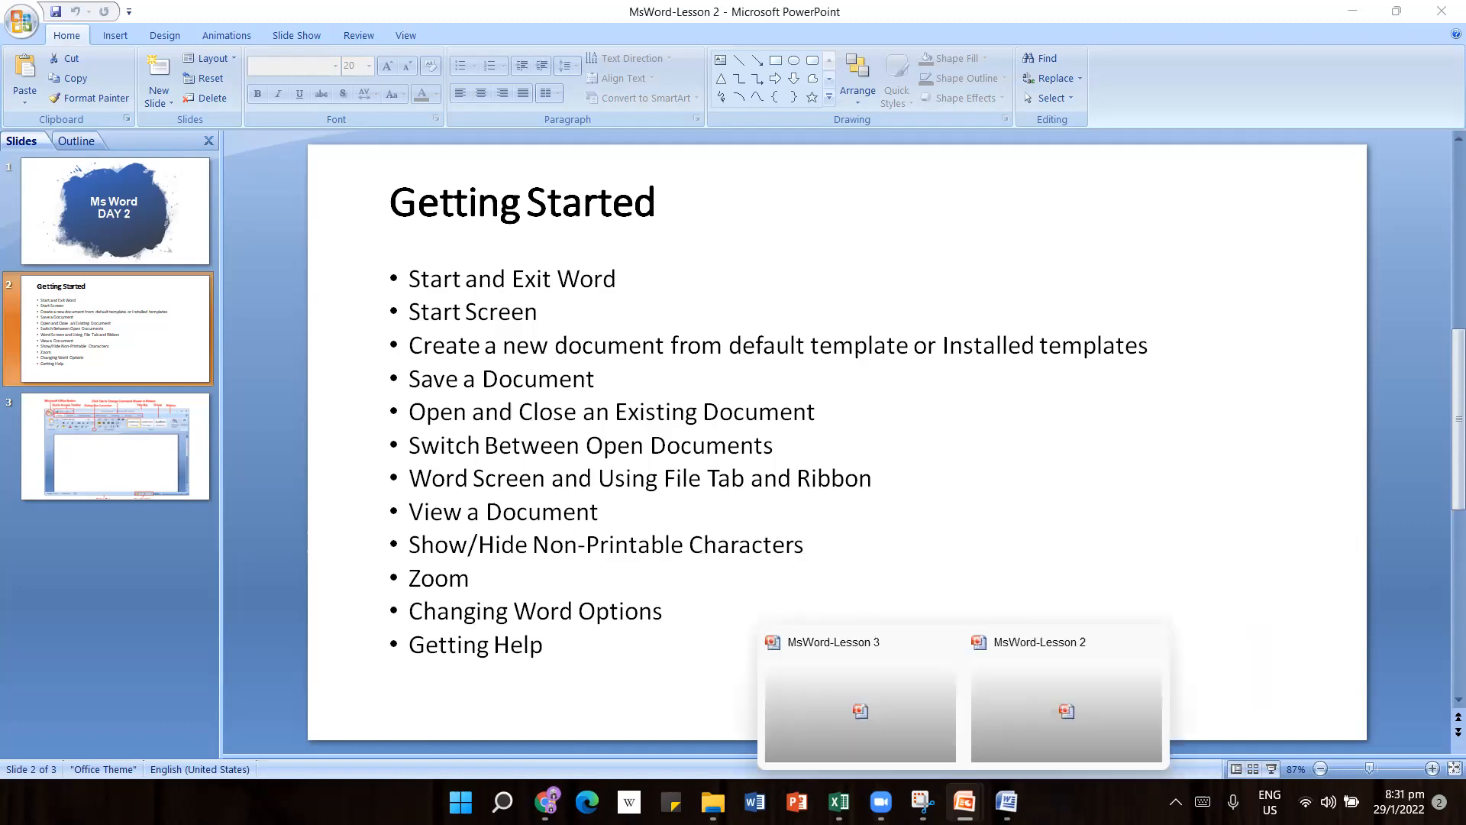
click(898, 747)
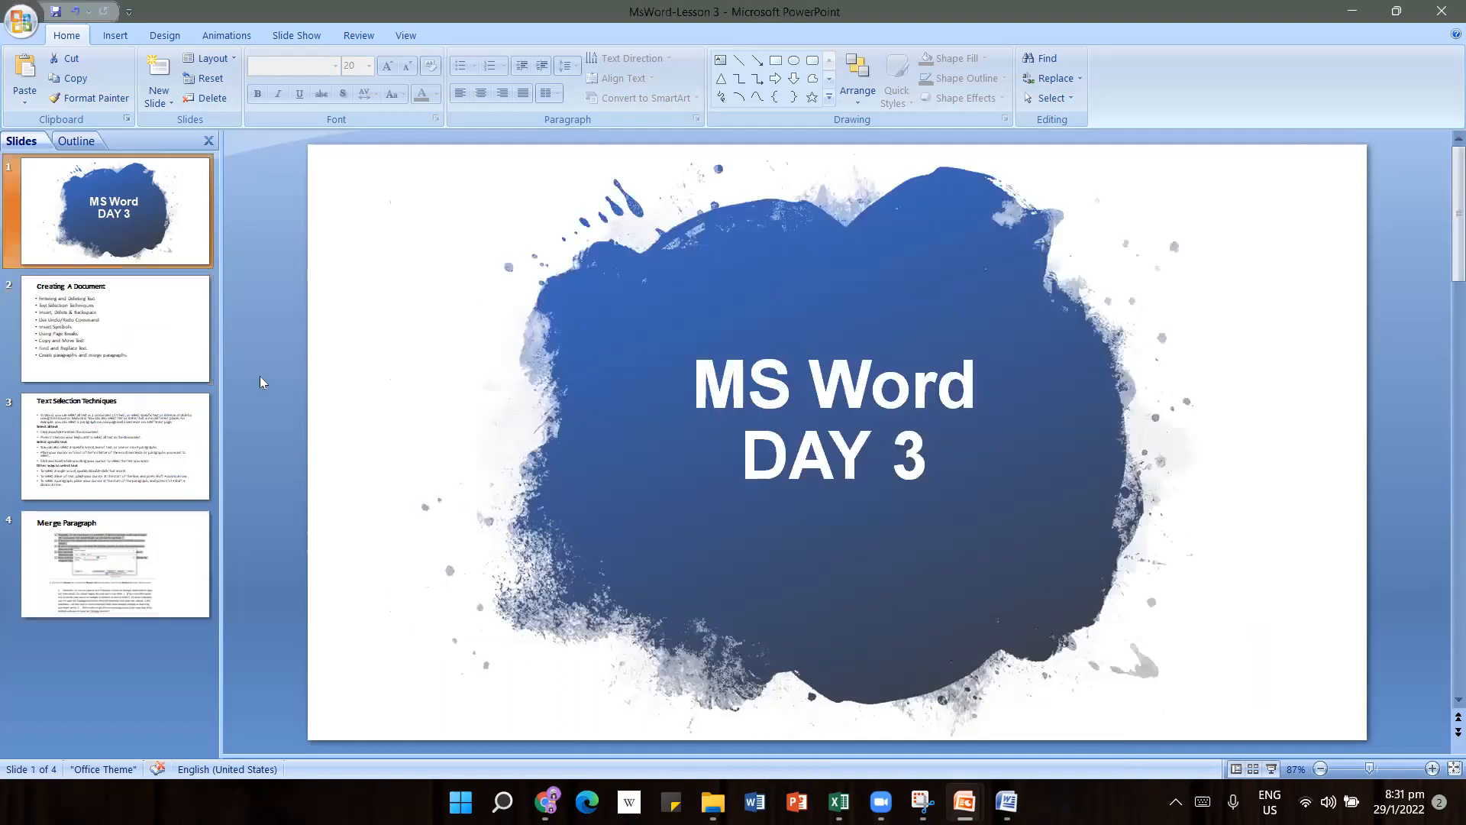
click(114, 329)
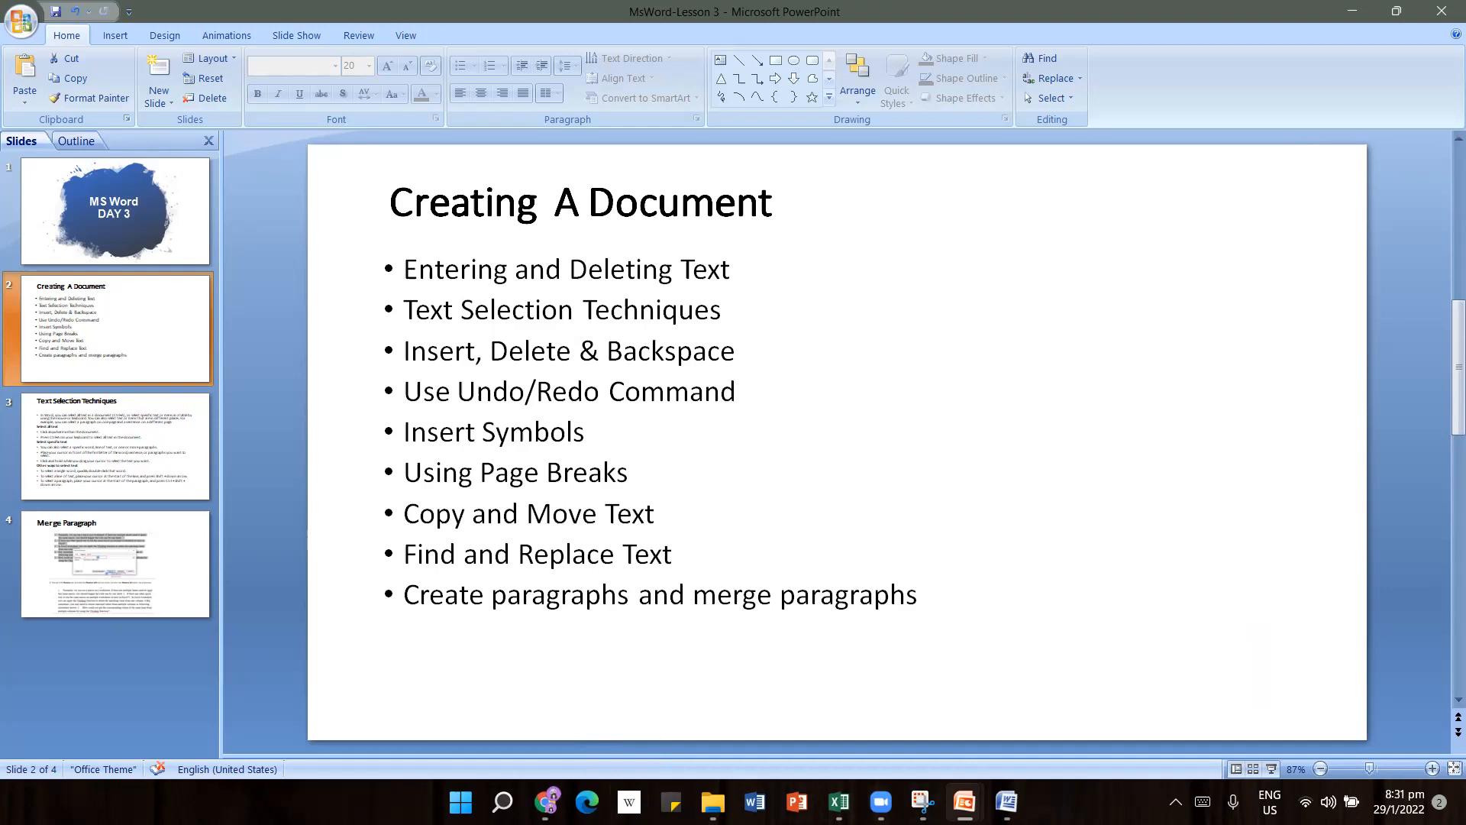
Close the extra Lesson 3 Practice window and show the remaining one in Word from the document's beginning
mouse_move(1007, 801)
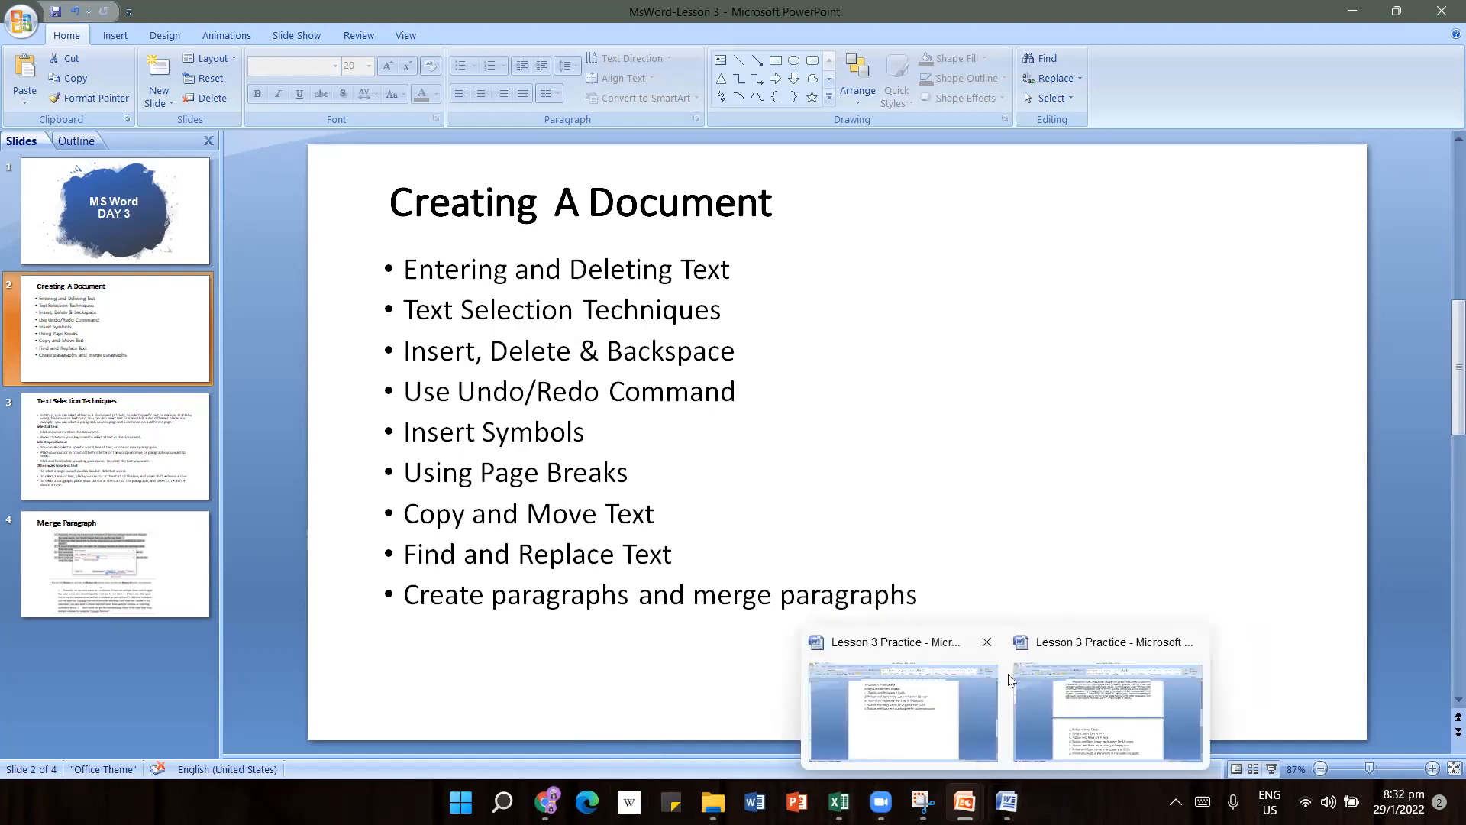
click(987, 642)
click(1008, 692)
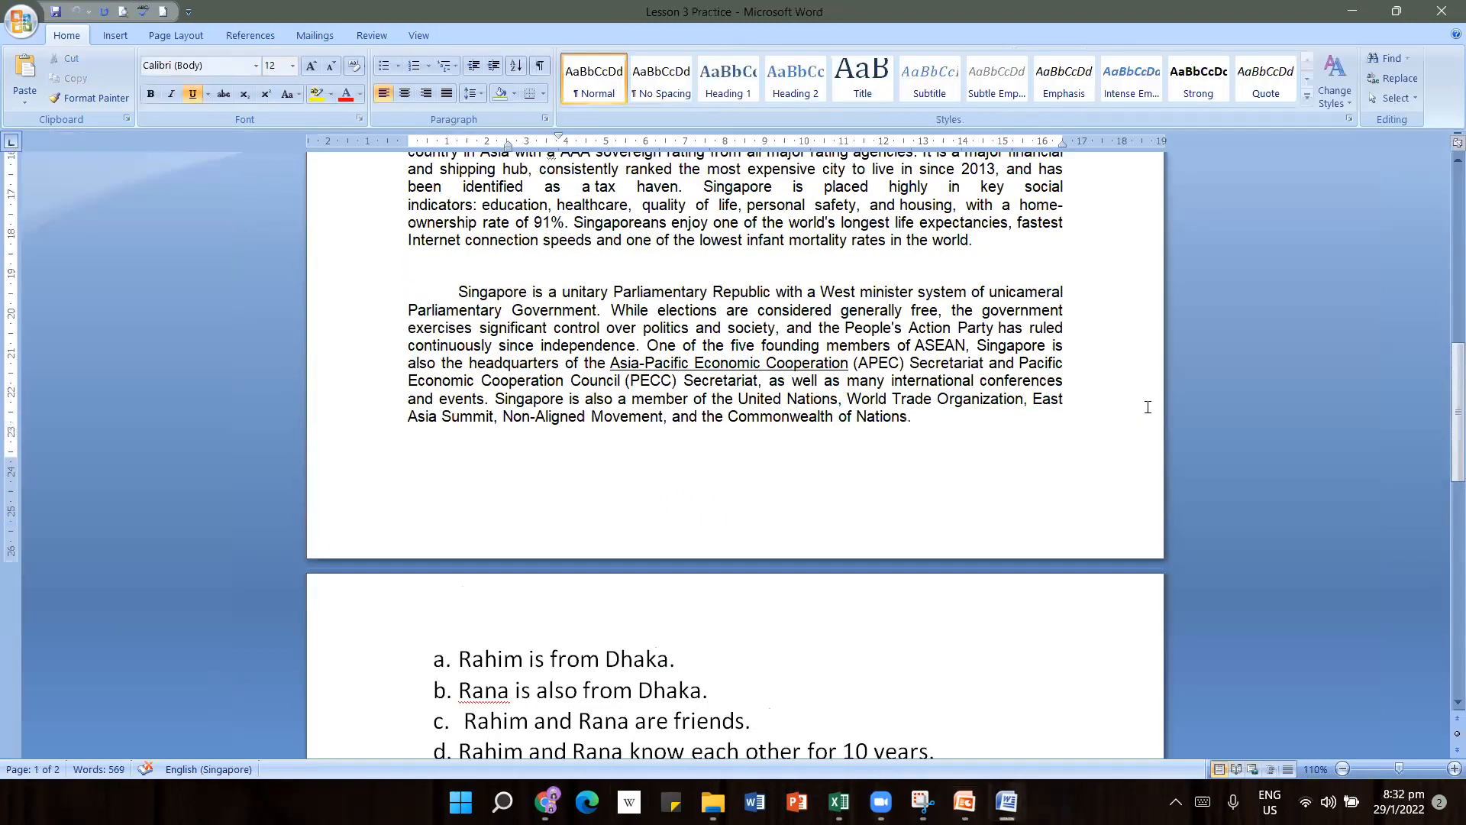
scroll(1202, 595, up, 15)
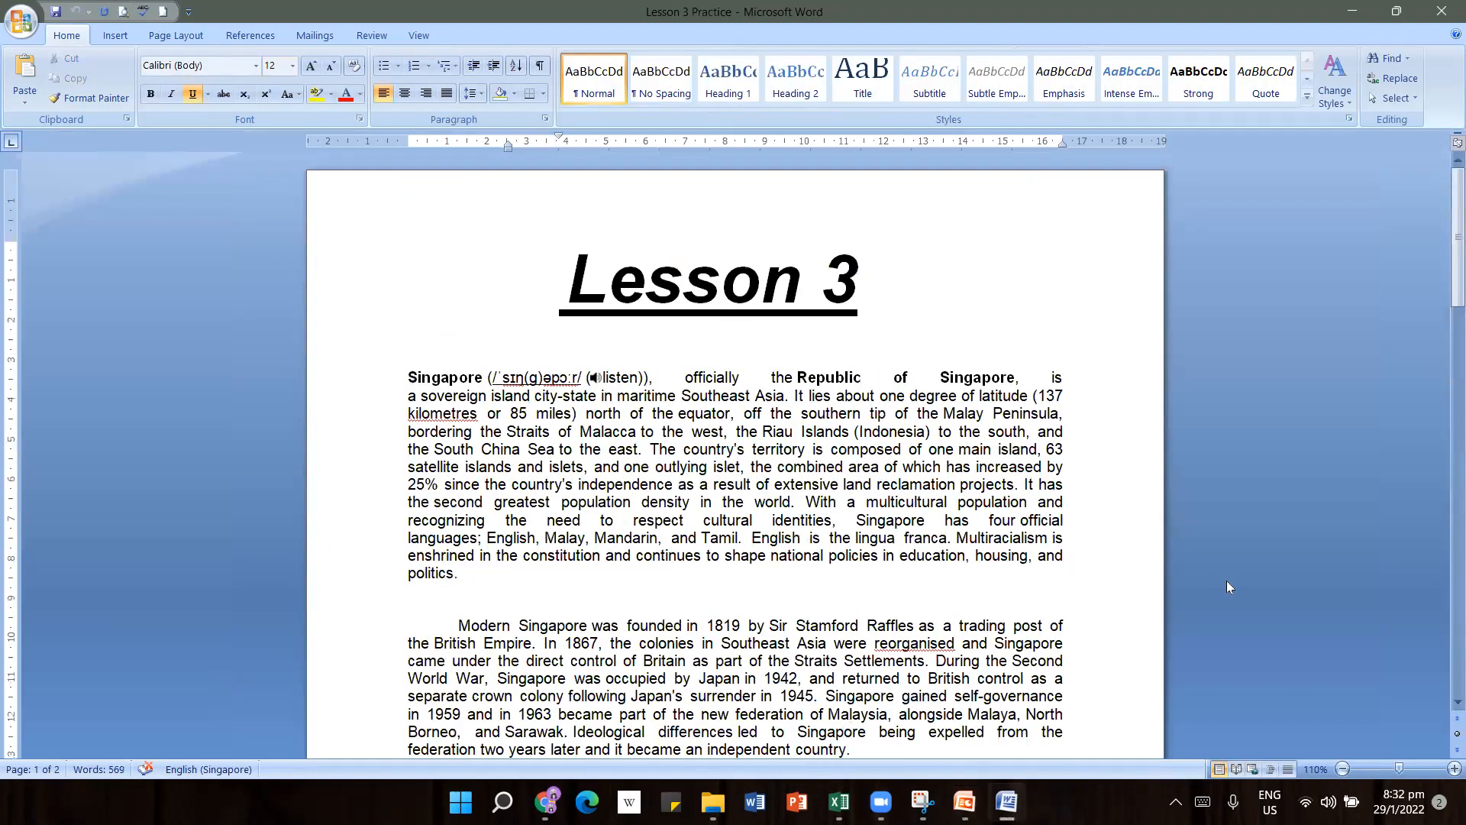
Try adding two blank lines below the Lesson 3 title with 11-point plain formatting, then close the document without saving
click(992, 287)
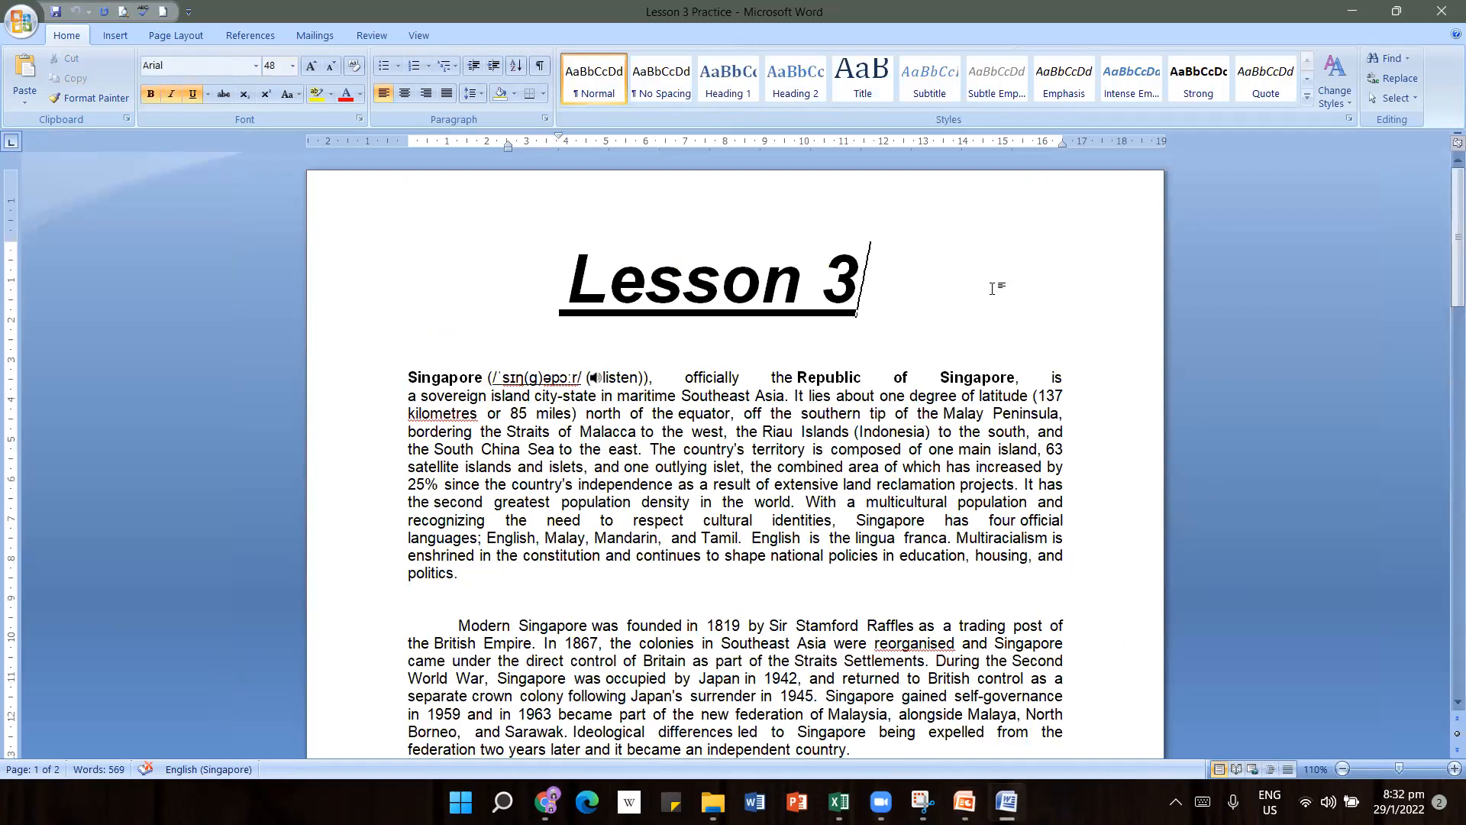
key(Return)
key(Return)
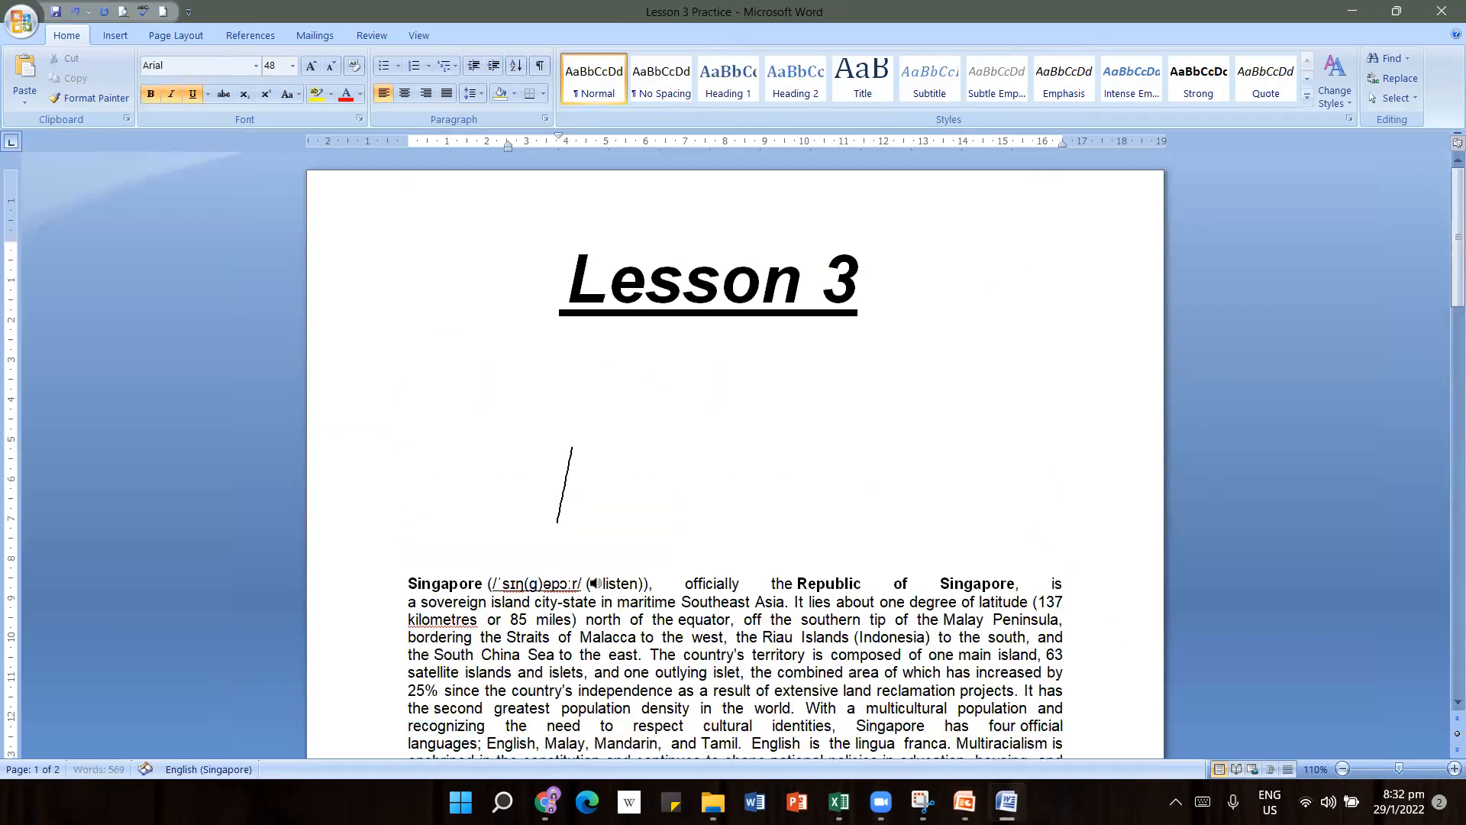
click(293, 66)
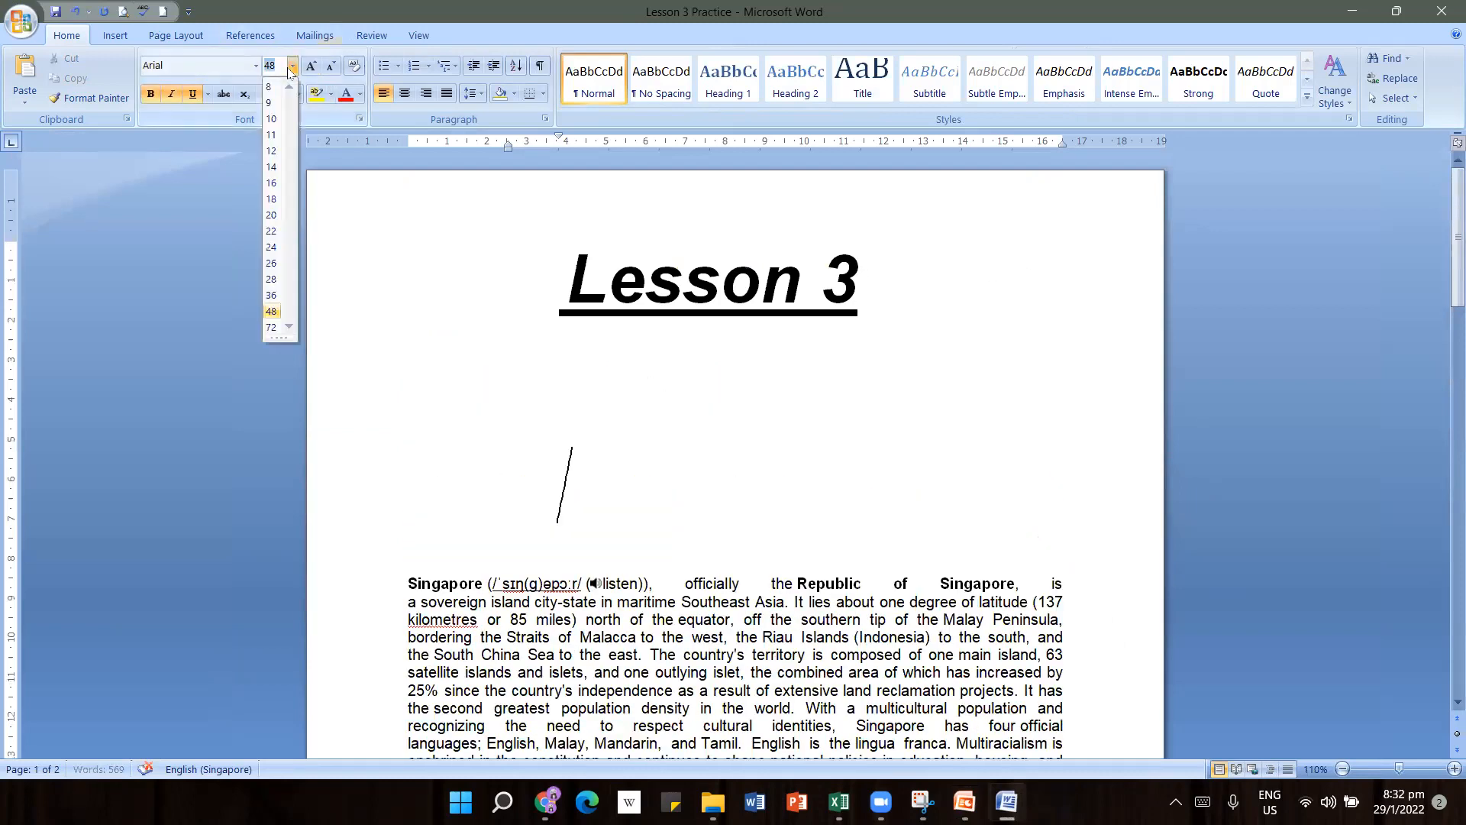
click(272, 135)
click(150, 94)
click(171, 94)
click(193, 94)
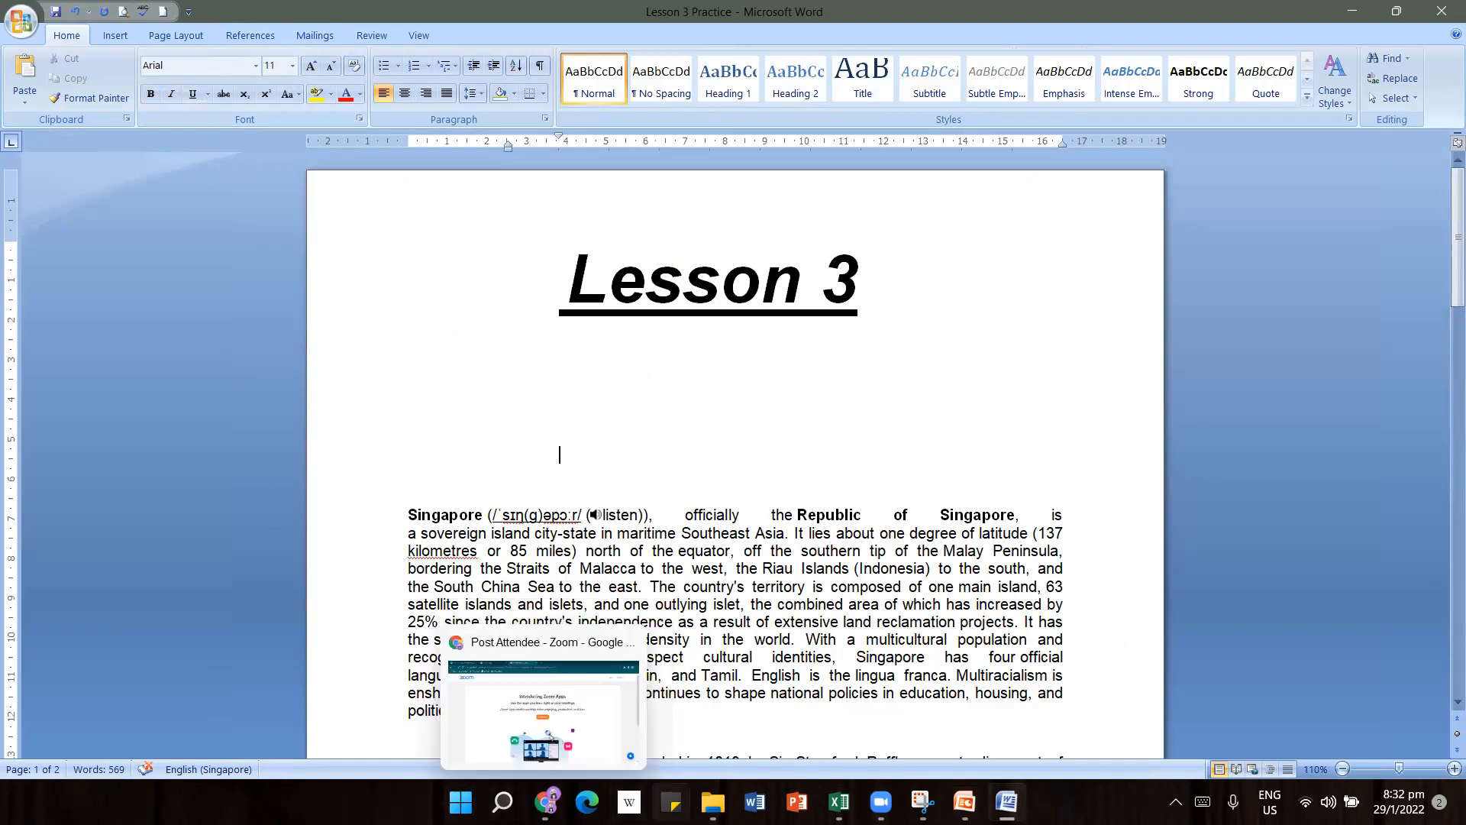
click(1442, 10)
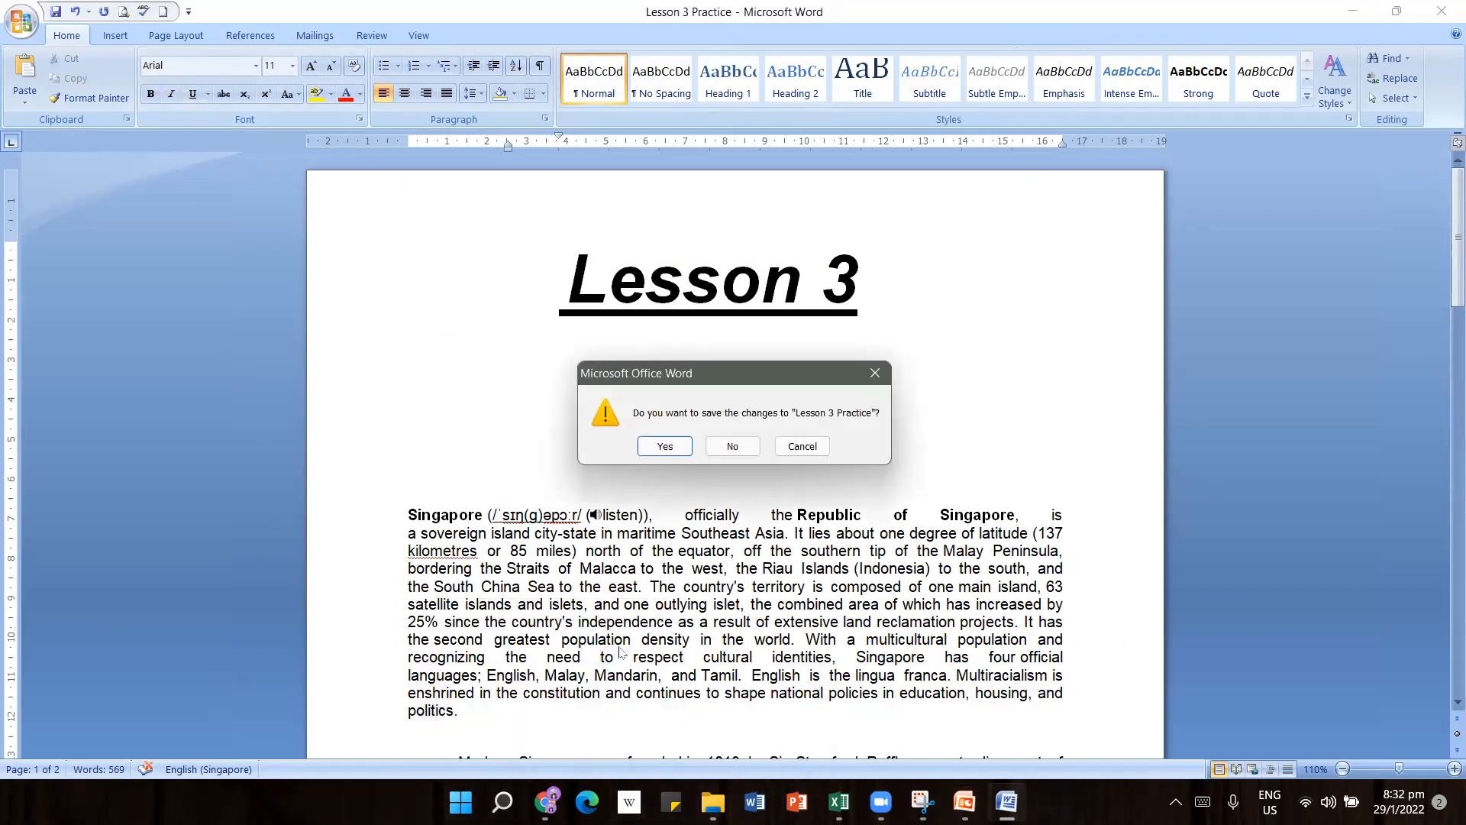
click(665, 447)
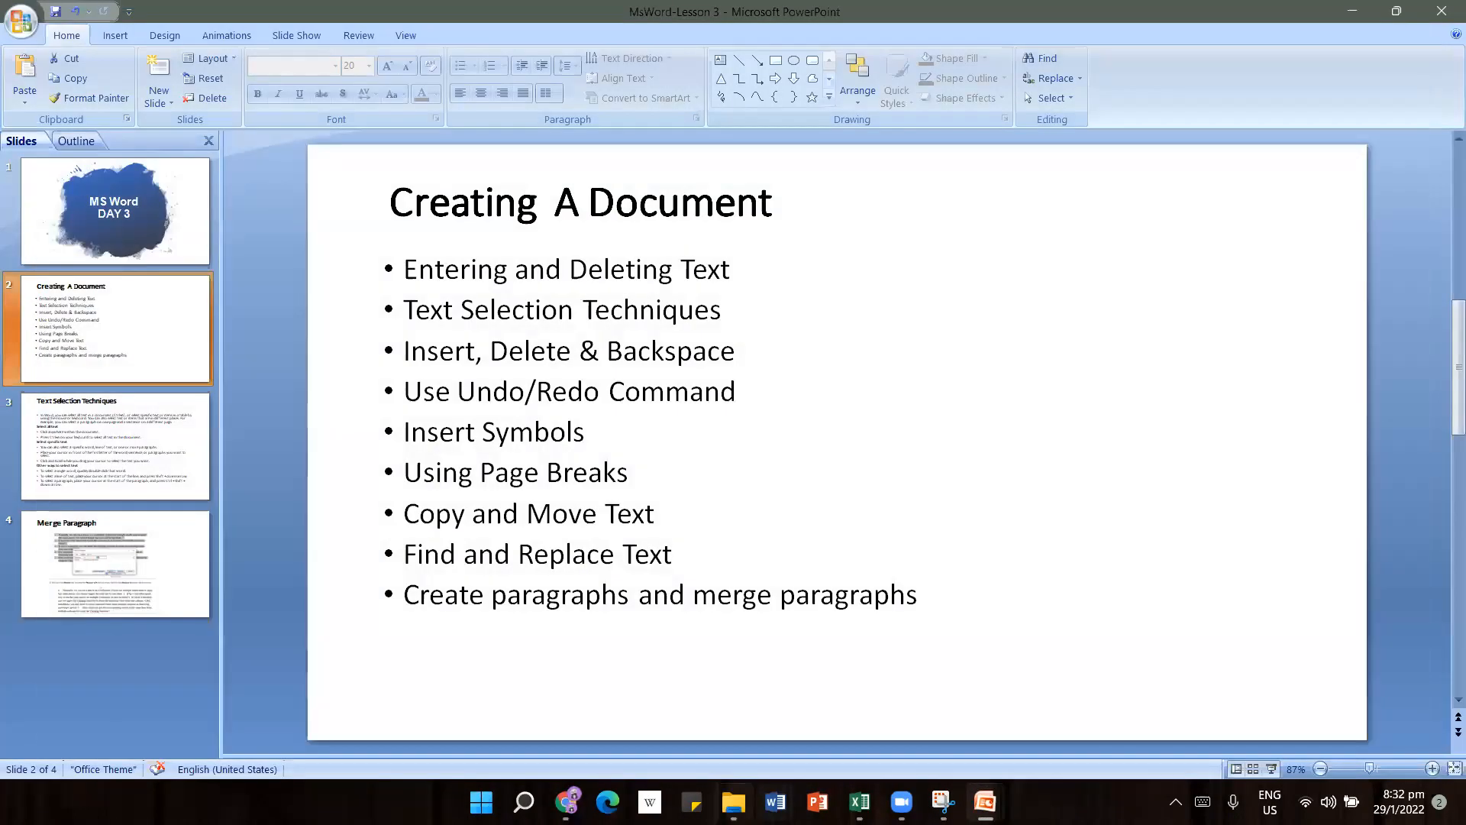
Reopen the Lesson 3 Practice document from the 3. Lesson 3 folder inside MS Word on the DATA drive
mouse_move(733, 802)
click(733, 802)
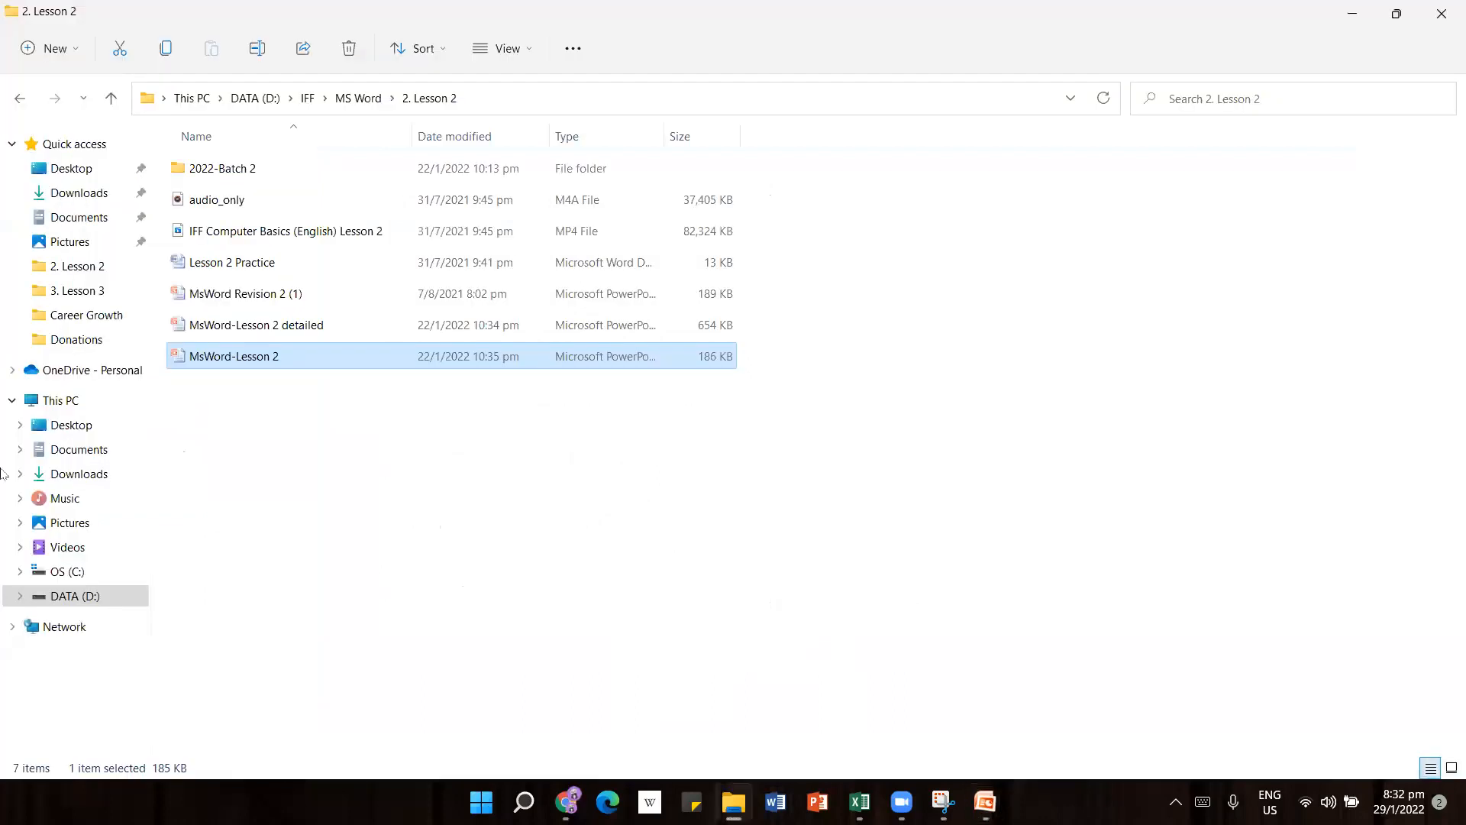
click(348, 100)
click(240, 244)
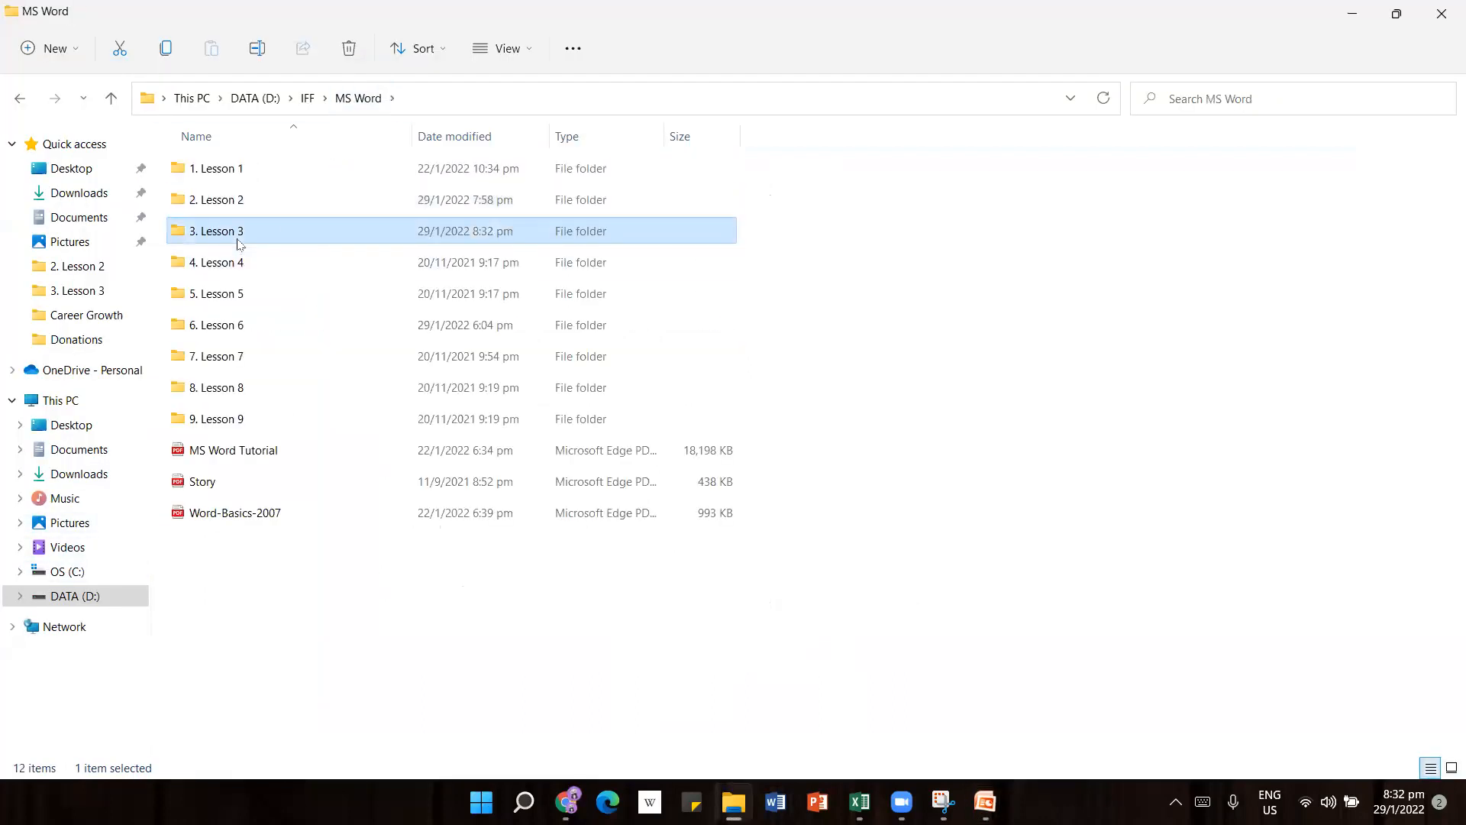
double_click(238, 244)
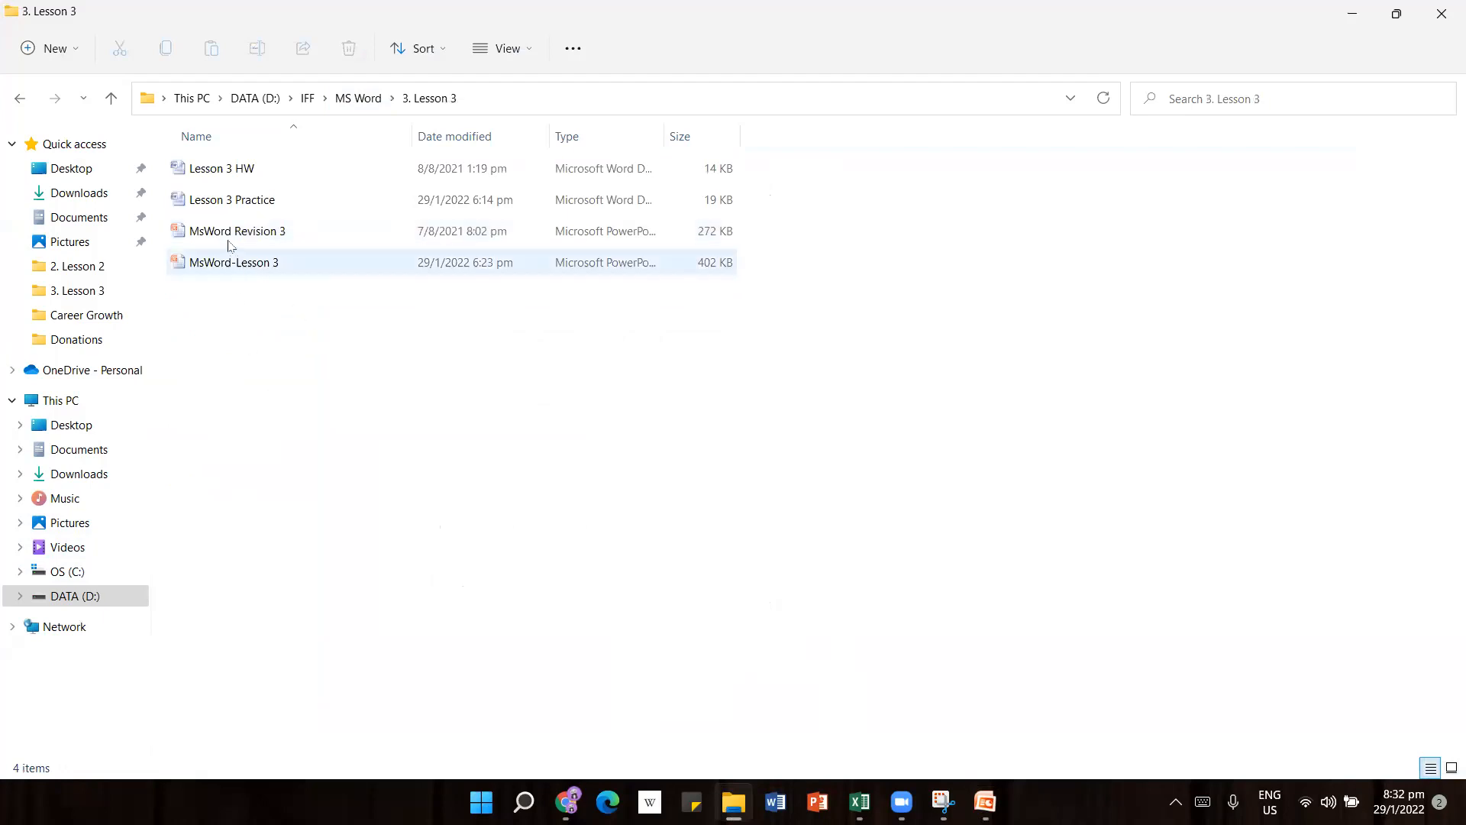
click(263, 208)
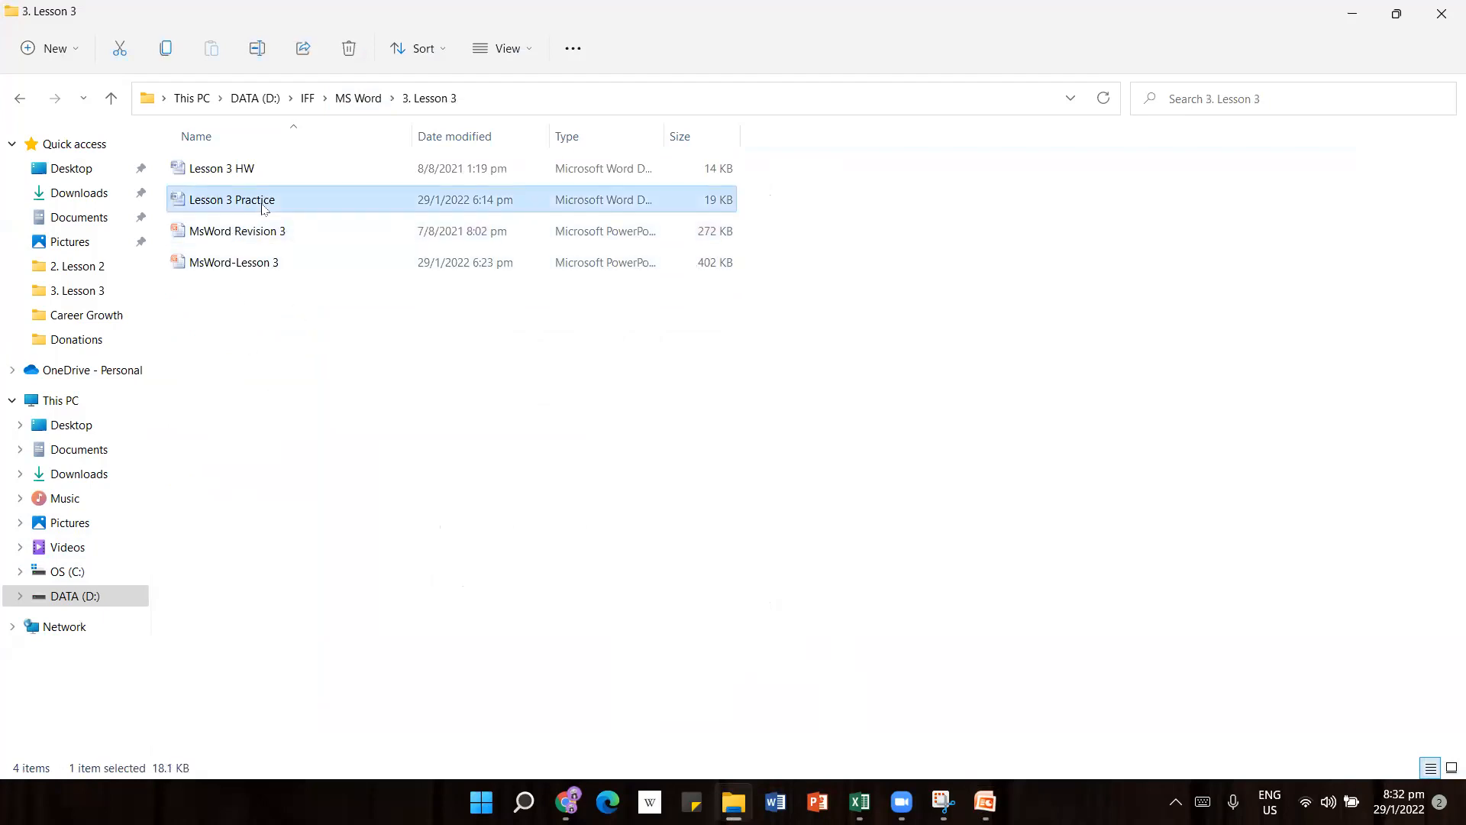
double_click(264, 208)
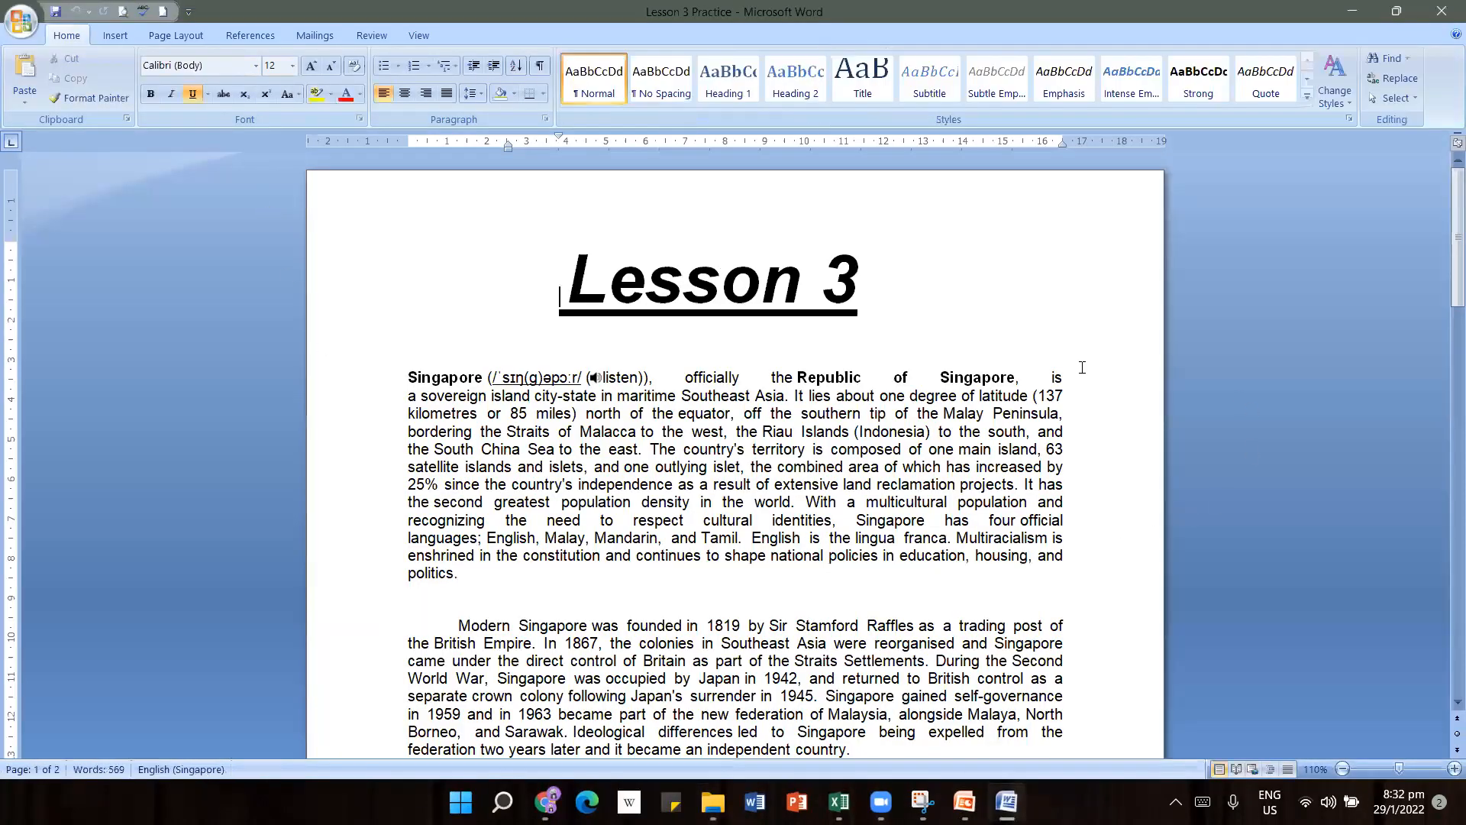
Insert blank lines below the Lesson 3 title and set the new text to size 11 without bold, italic or underline
click(915, 317)
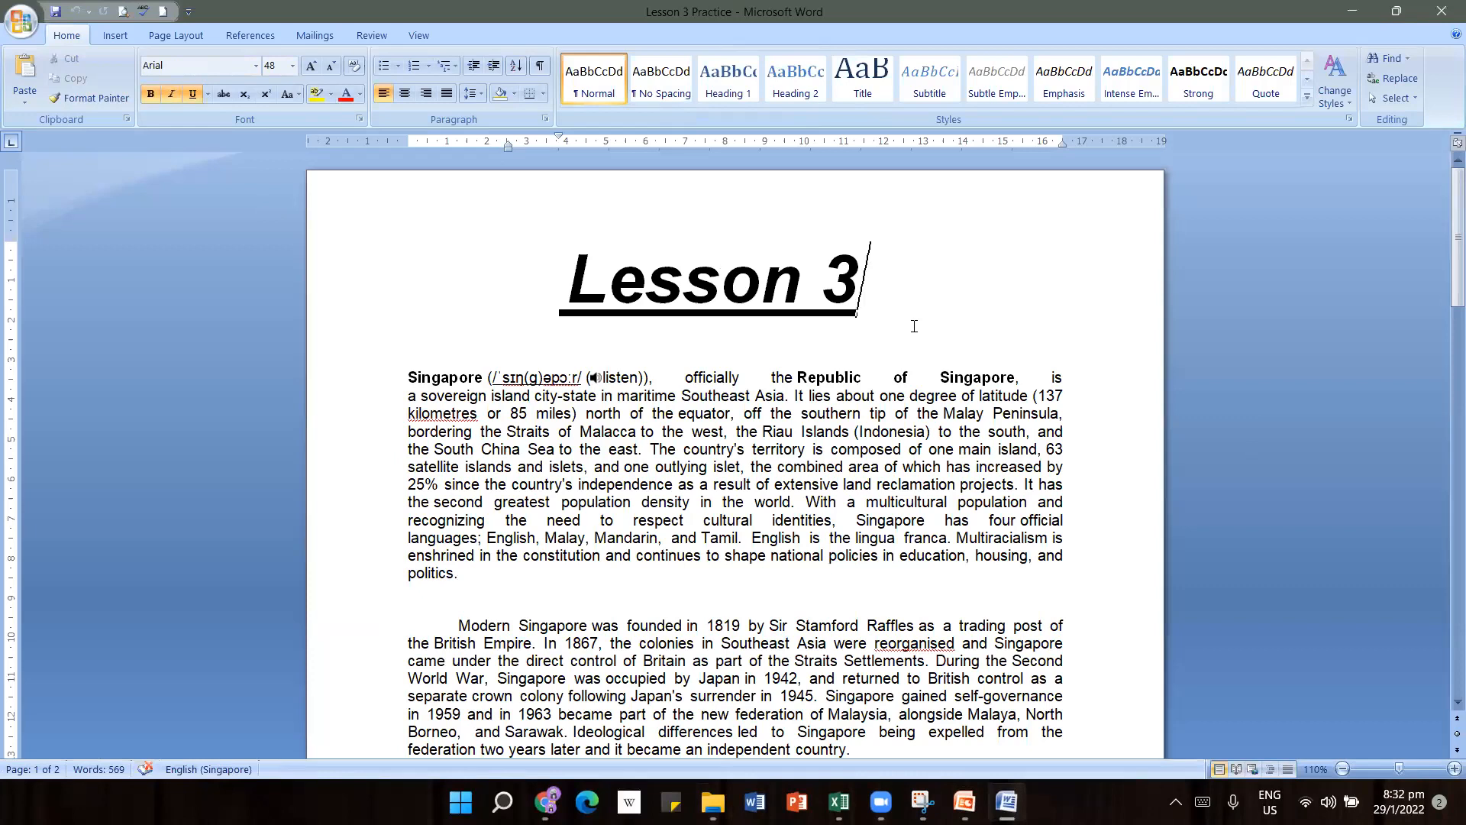
key(Return)
key(Return)
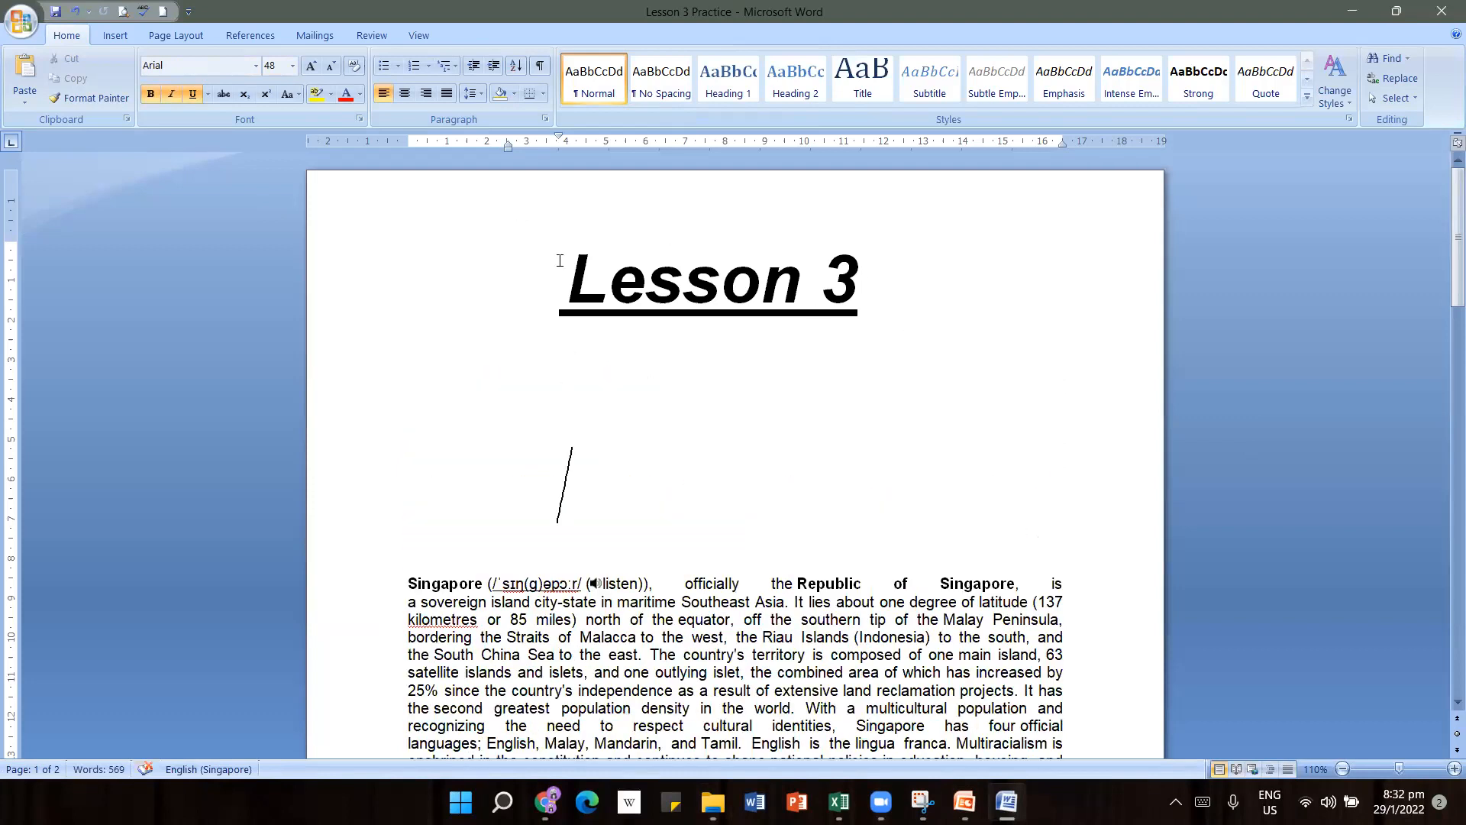
key(Return)
key(Return)
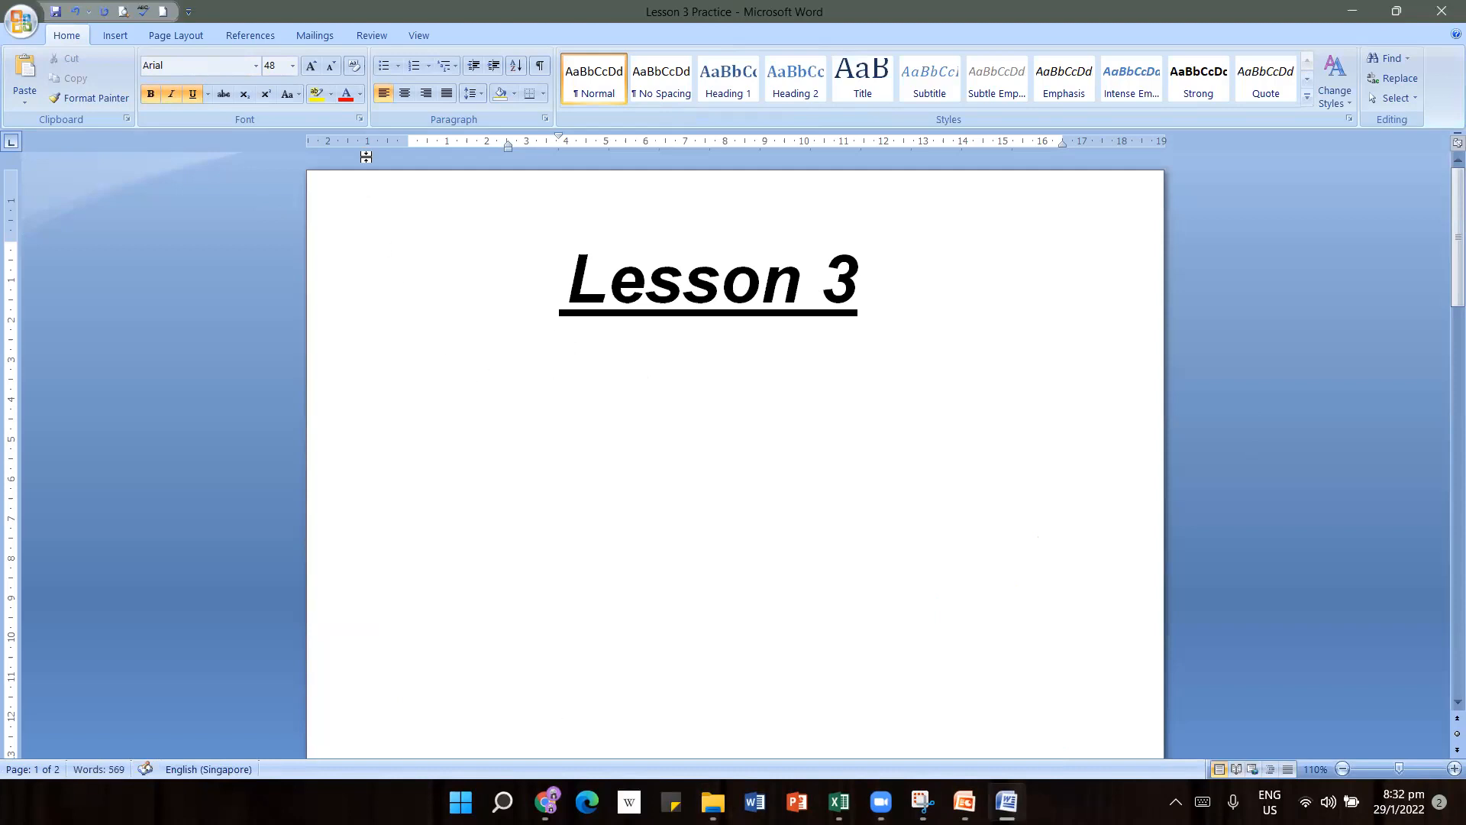
click(292, 66)
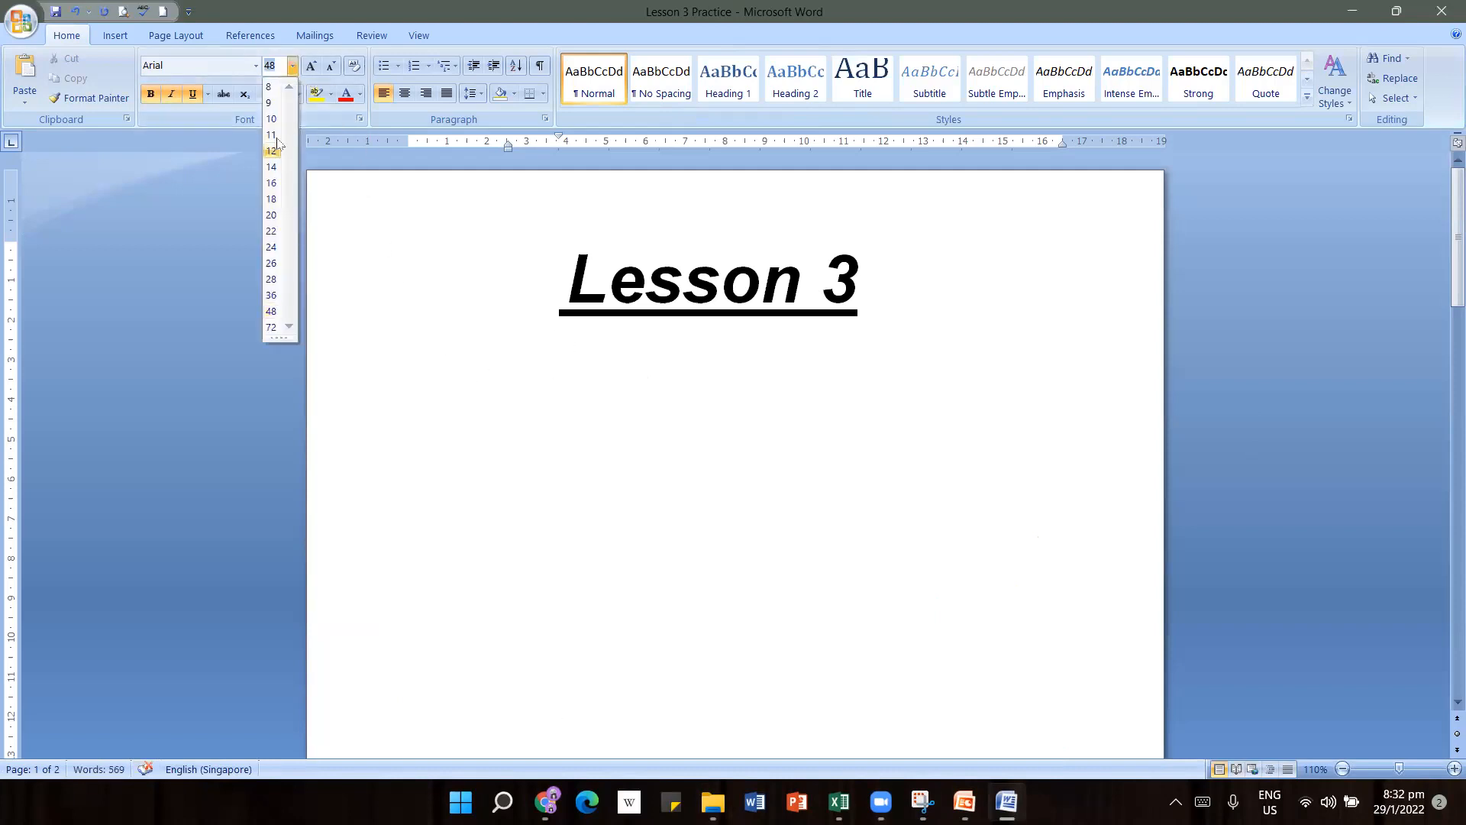
click(275, 139)
click(150, 94)
click(171, 94)
click(193, 94)
key(Return)
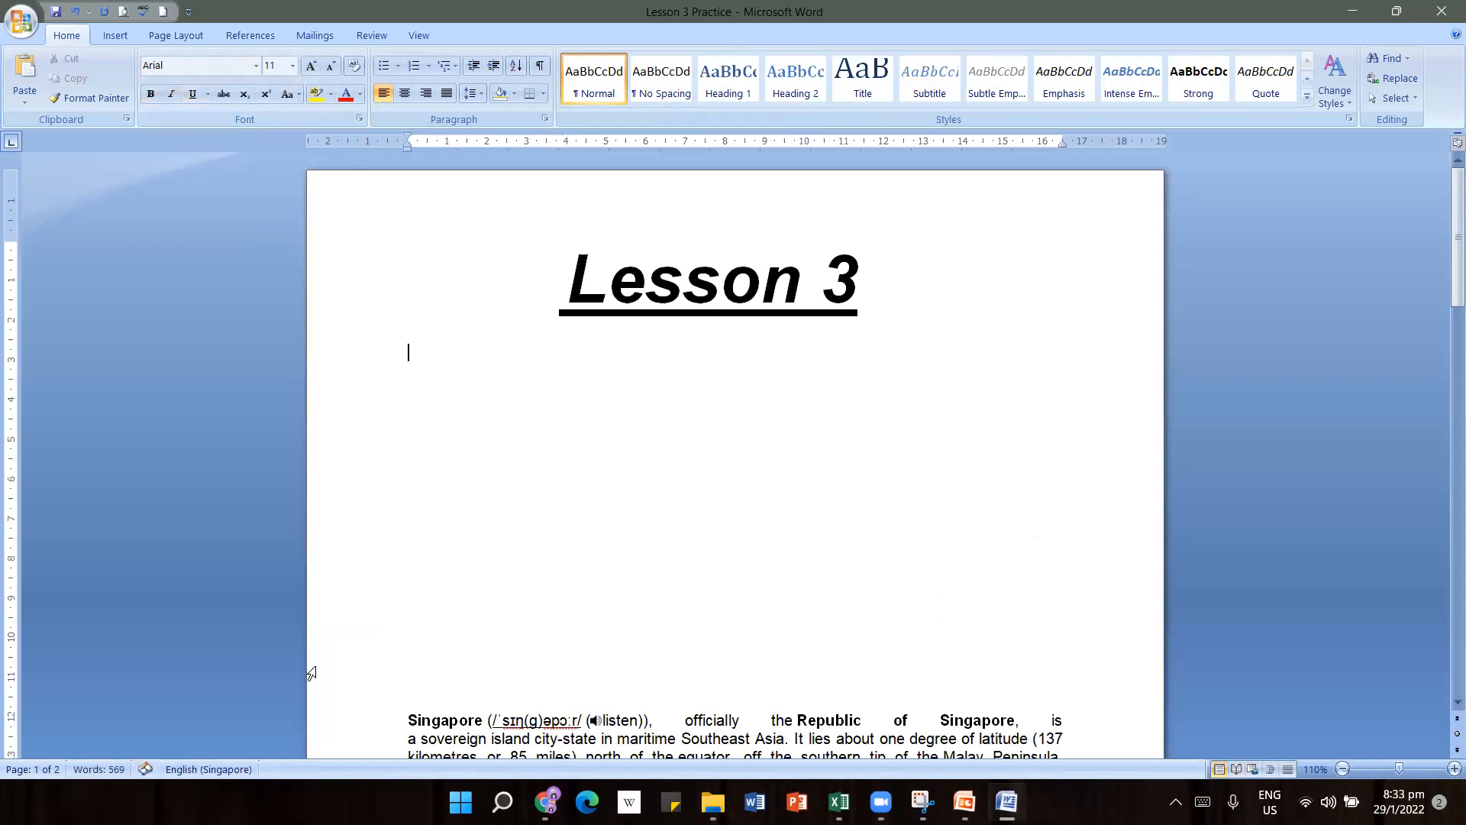
Enter the sentence "This is lesson 3." below the title and start a new line after it
key(Return)
key(BackSpace)
text(This is lesson 3)
click(434, 343)
key(End)
text(.)
key(Return)
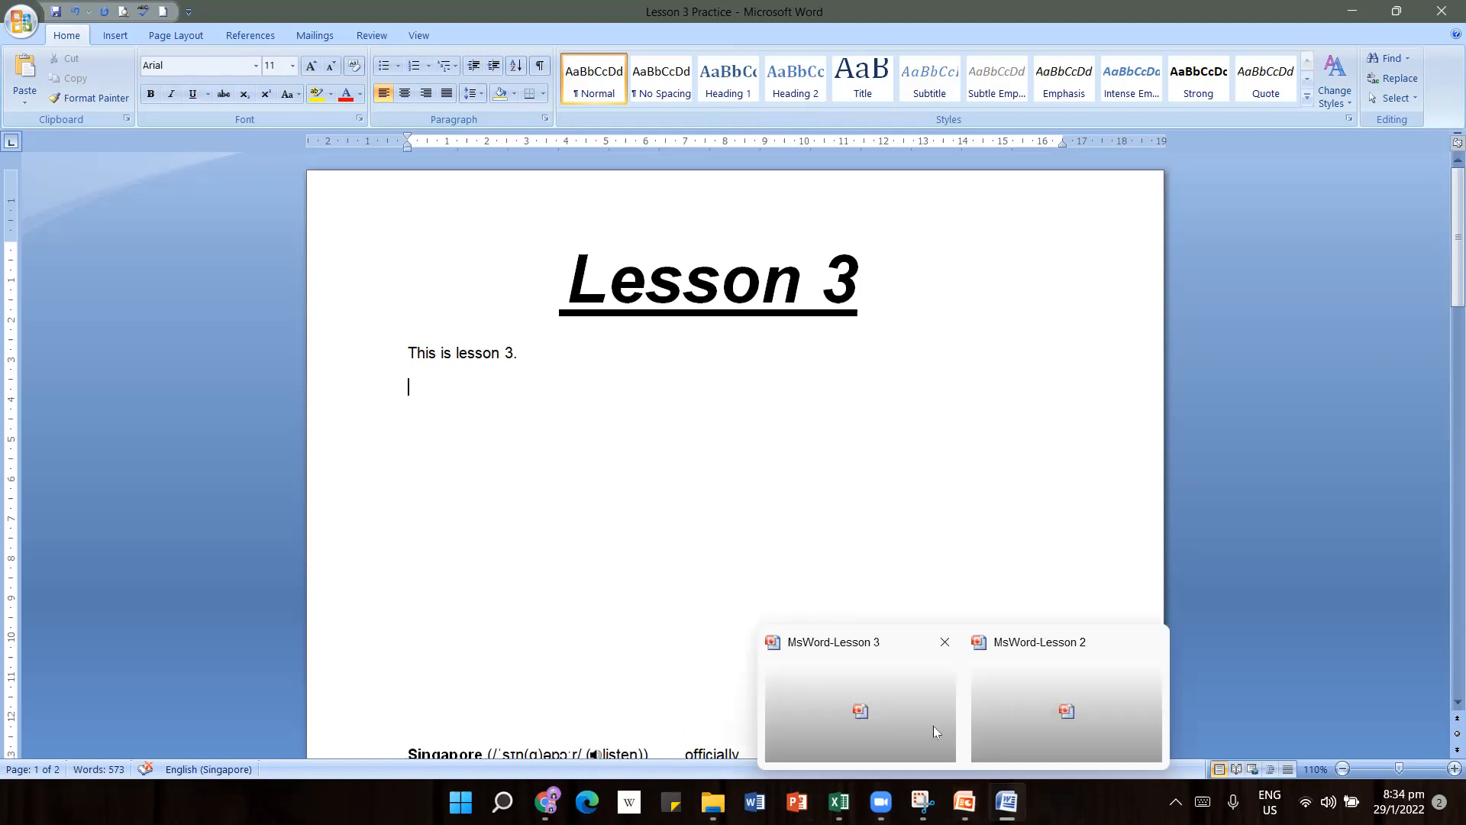
Check the Creating A Document slide in the MsWord-Lesson 3 presentation and return to the Word document
click(933, 731)
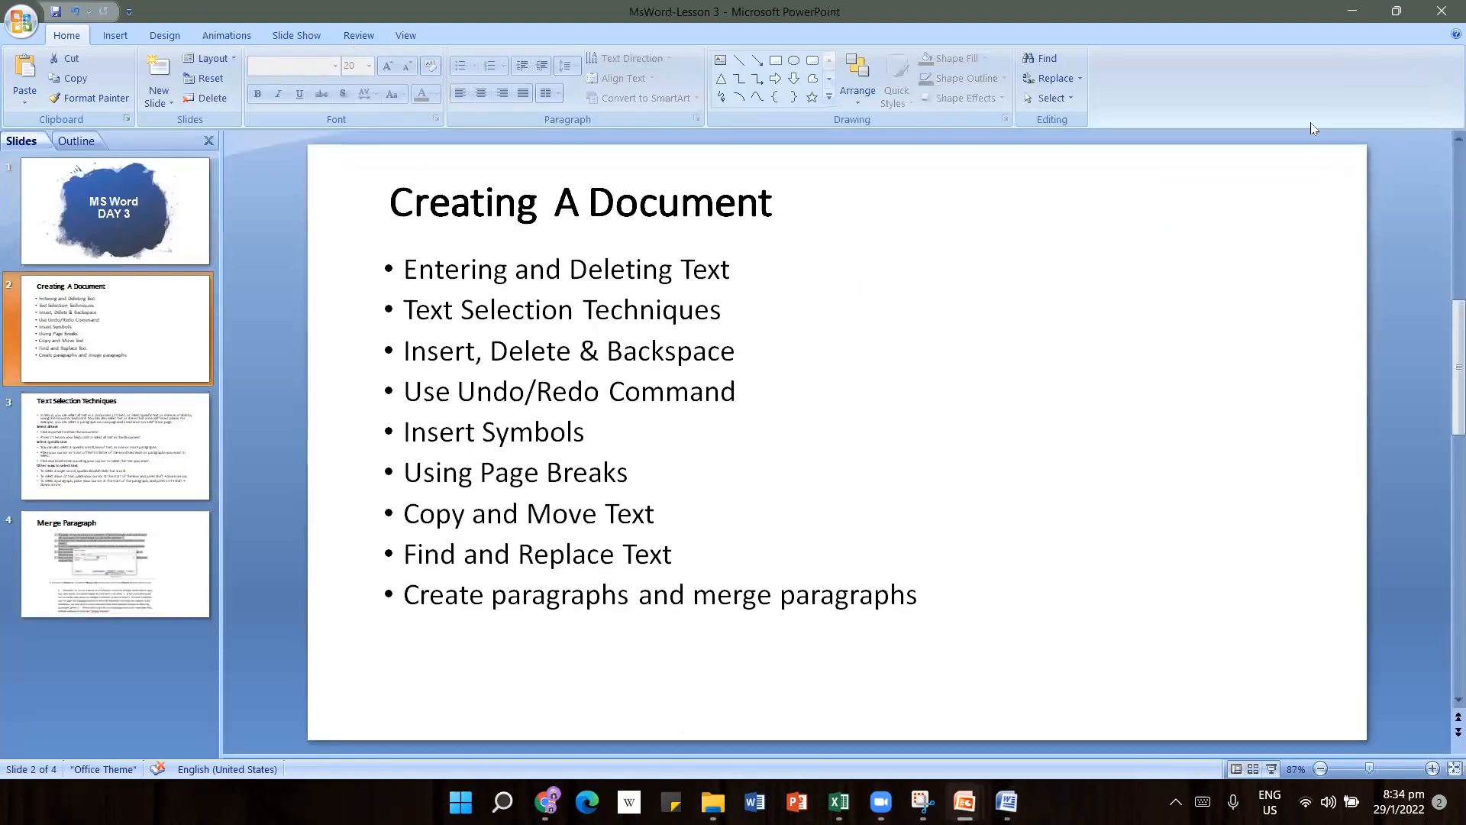
click(1007, 802)
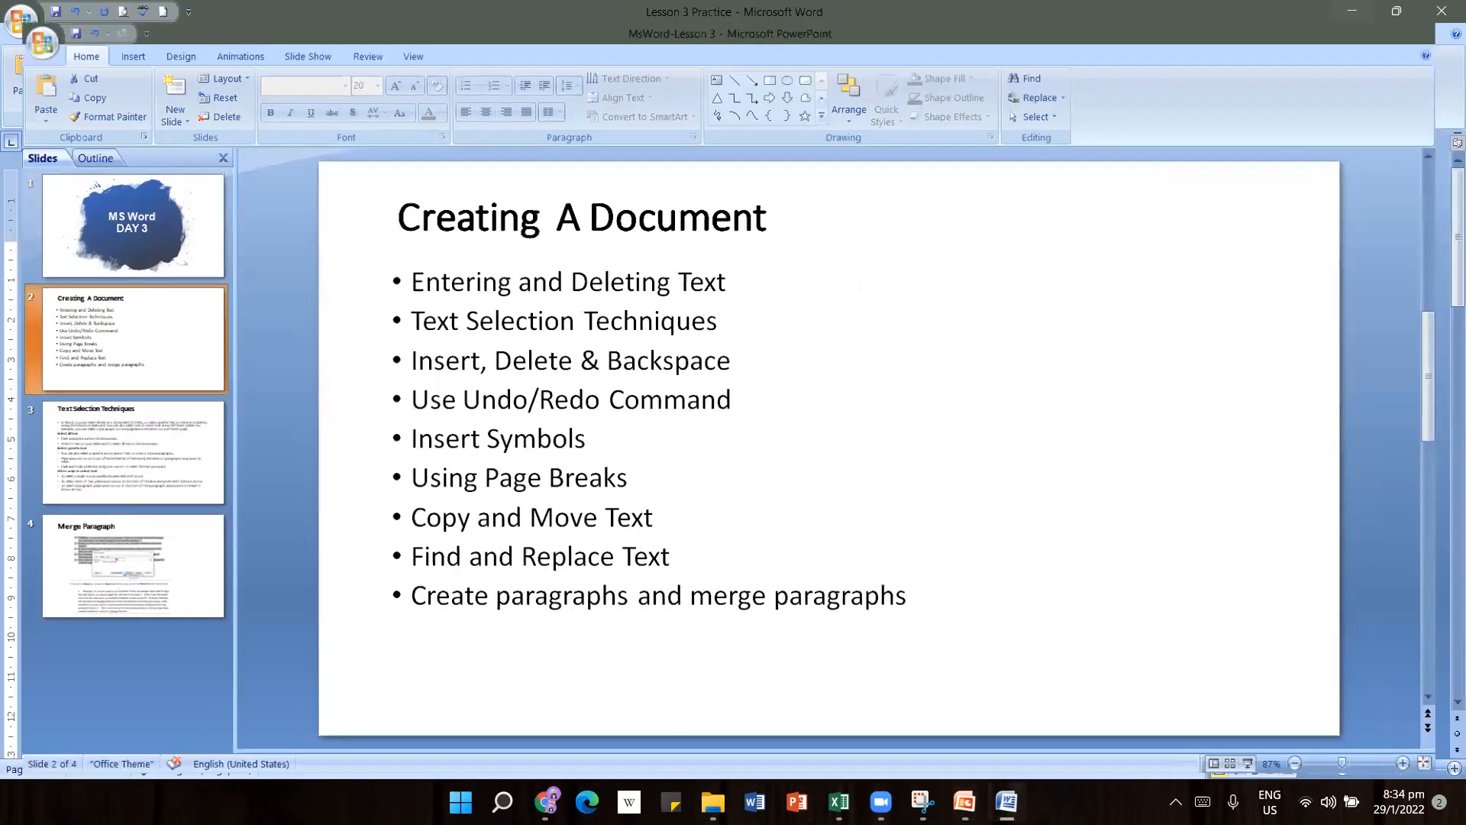
Delete the characters "3." from the end of the sentence below the title
click(537, 356)
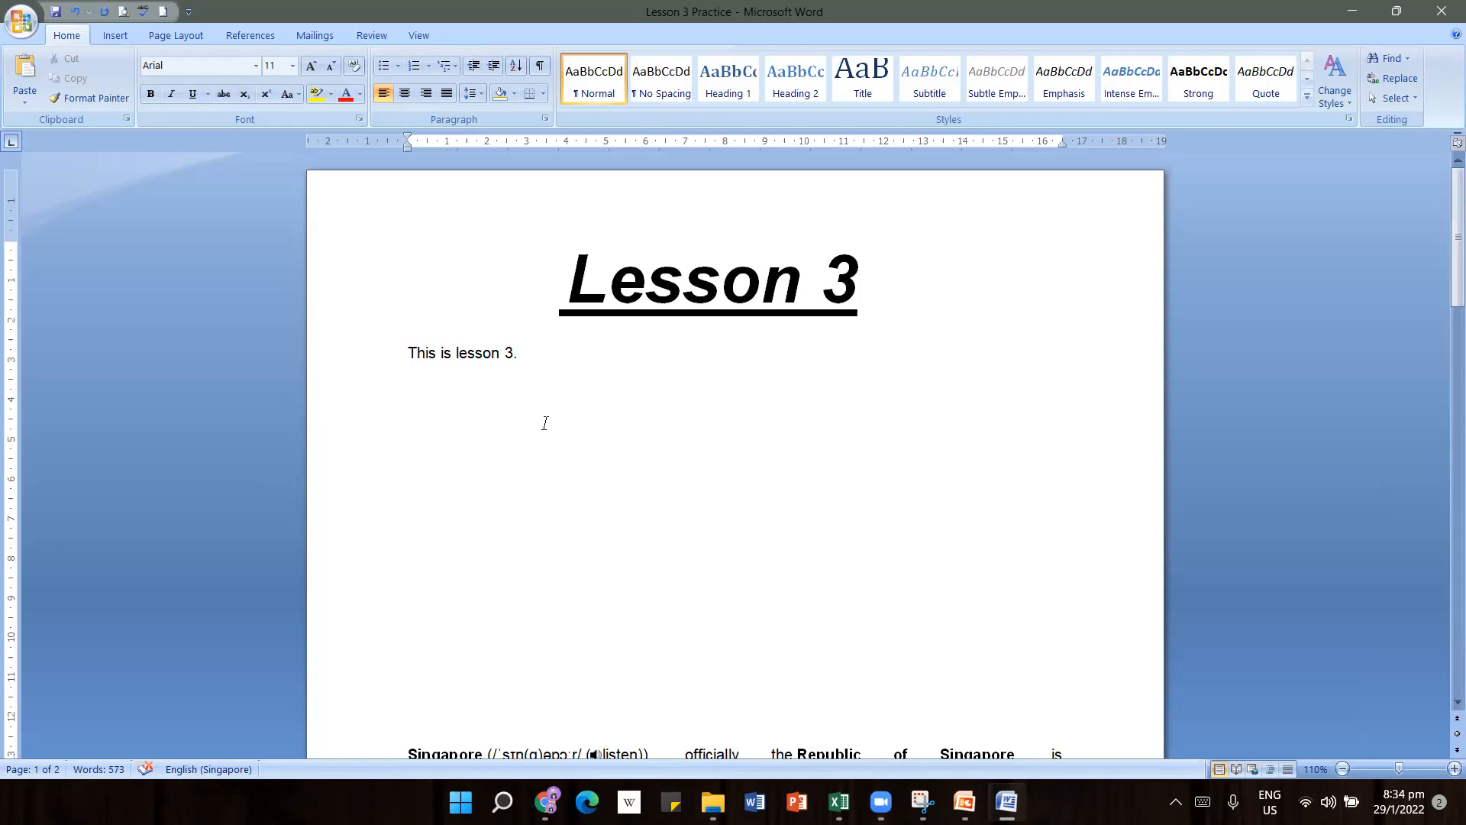
key(BackSpace)
key(BackSpace)
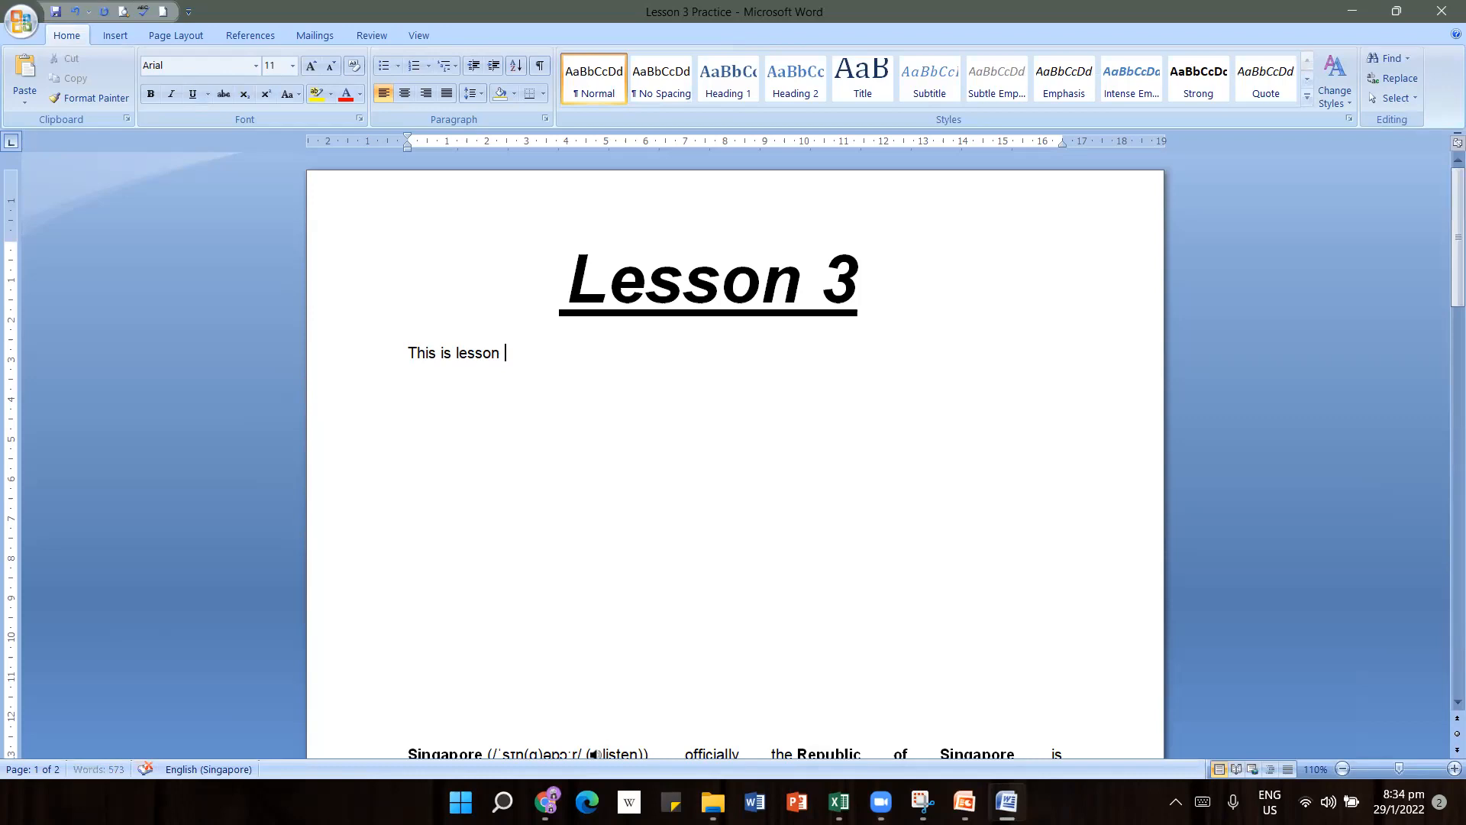
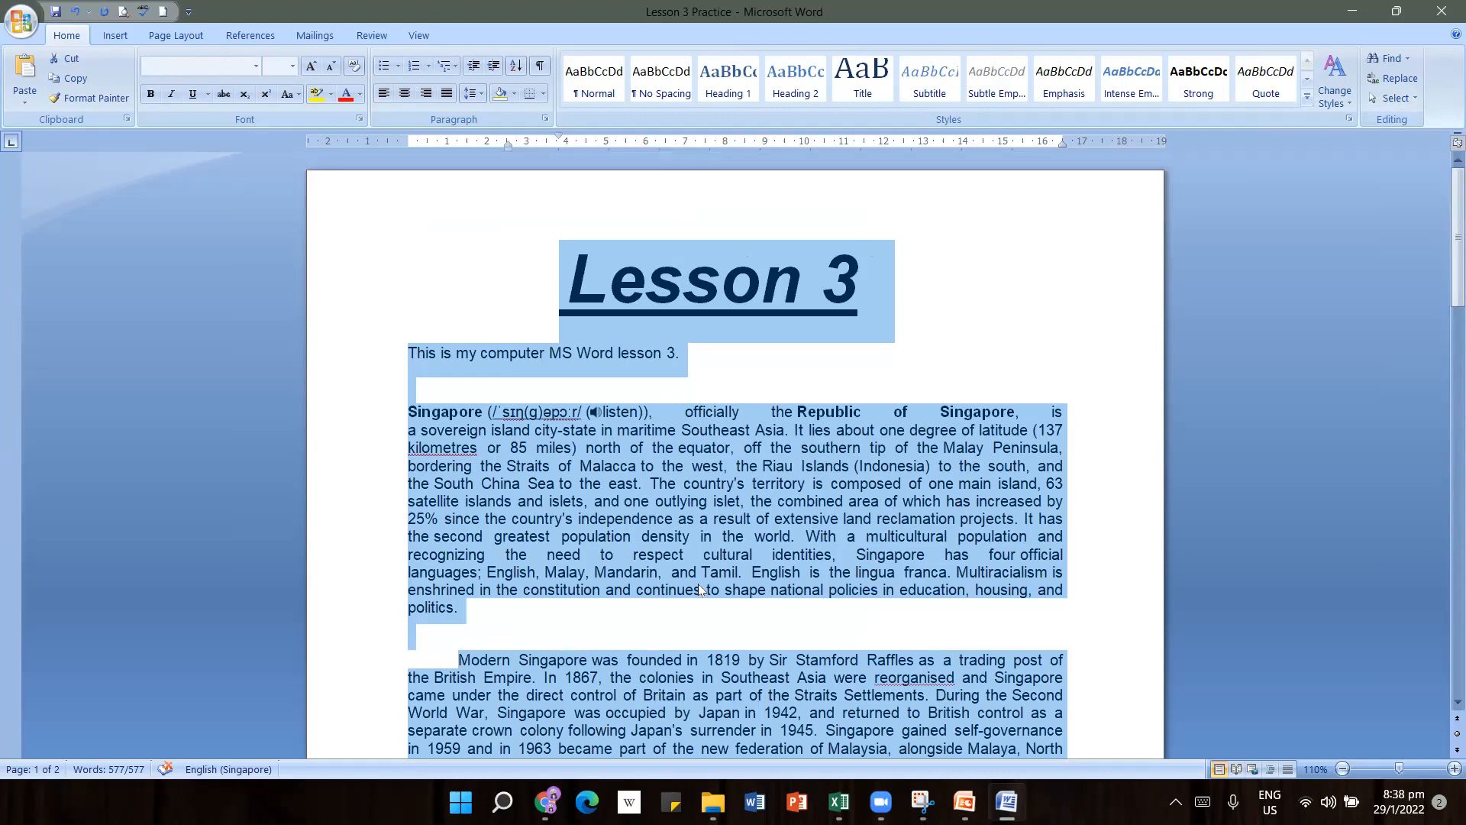
Clear the selection of the whole document
click(748, 621)
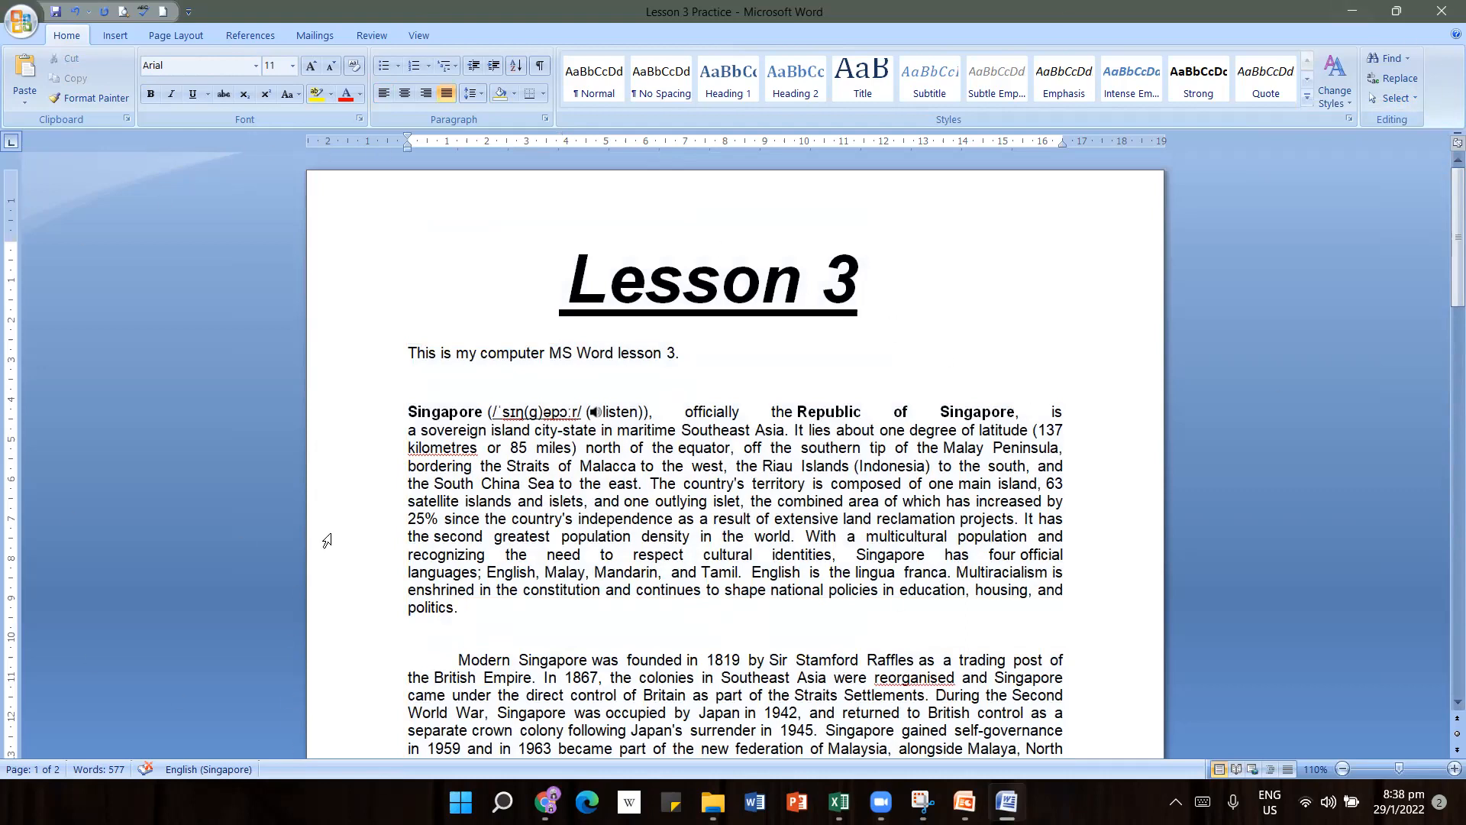
Select all the text in the Lesson 3 Practice document and clear the selection
click(1408, 103)
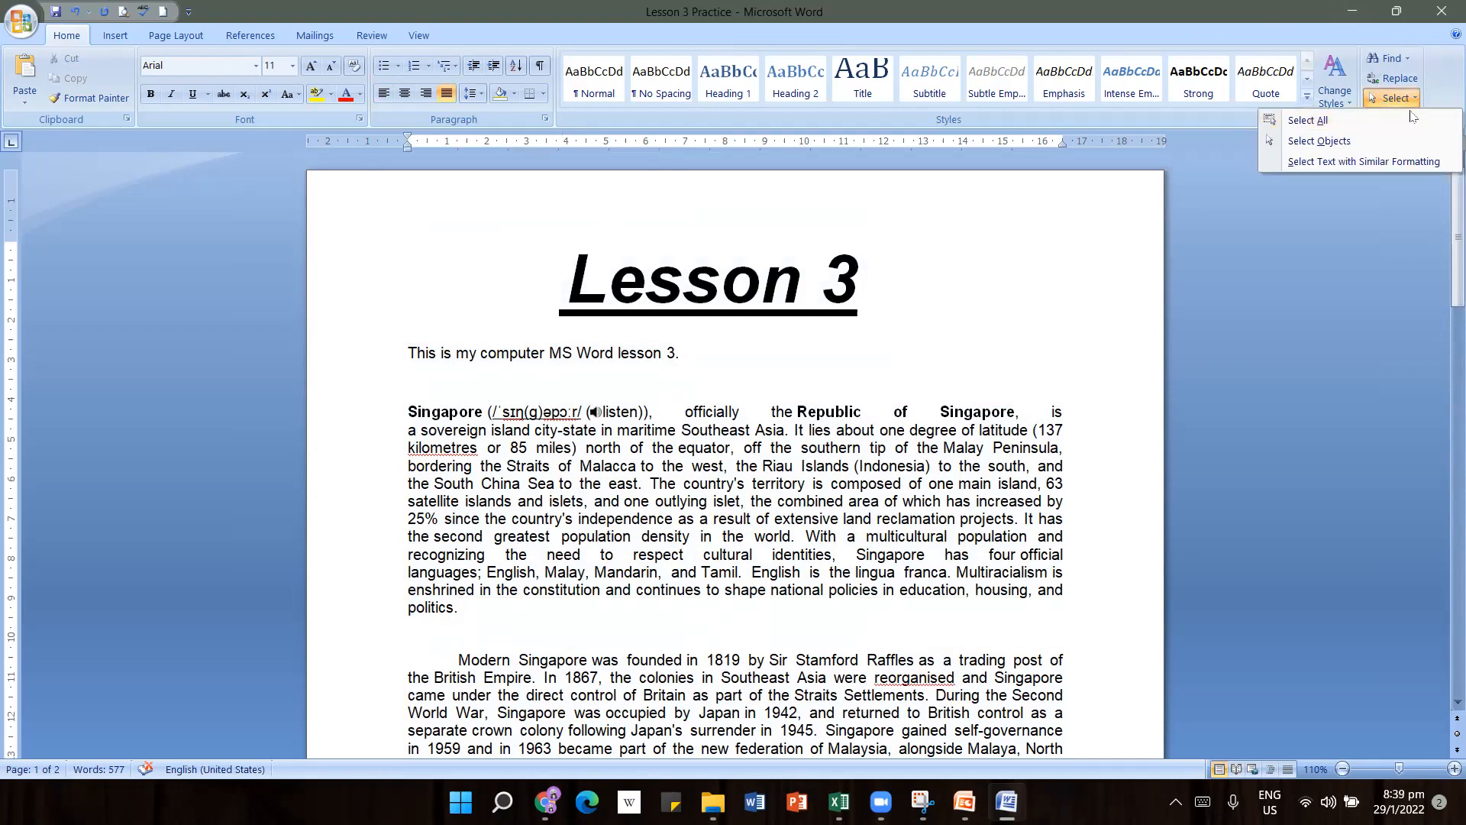
click(1331, 129)
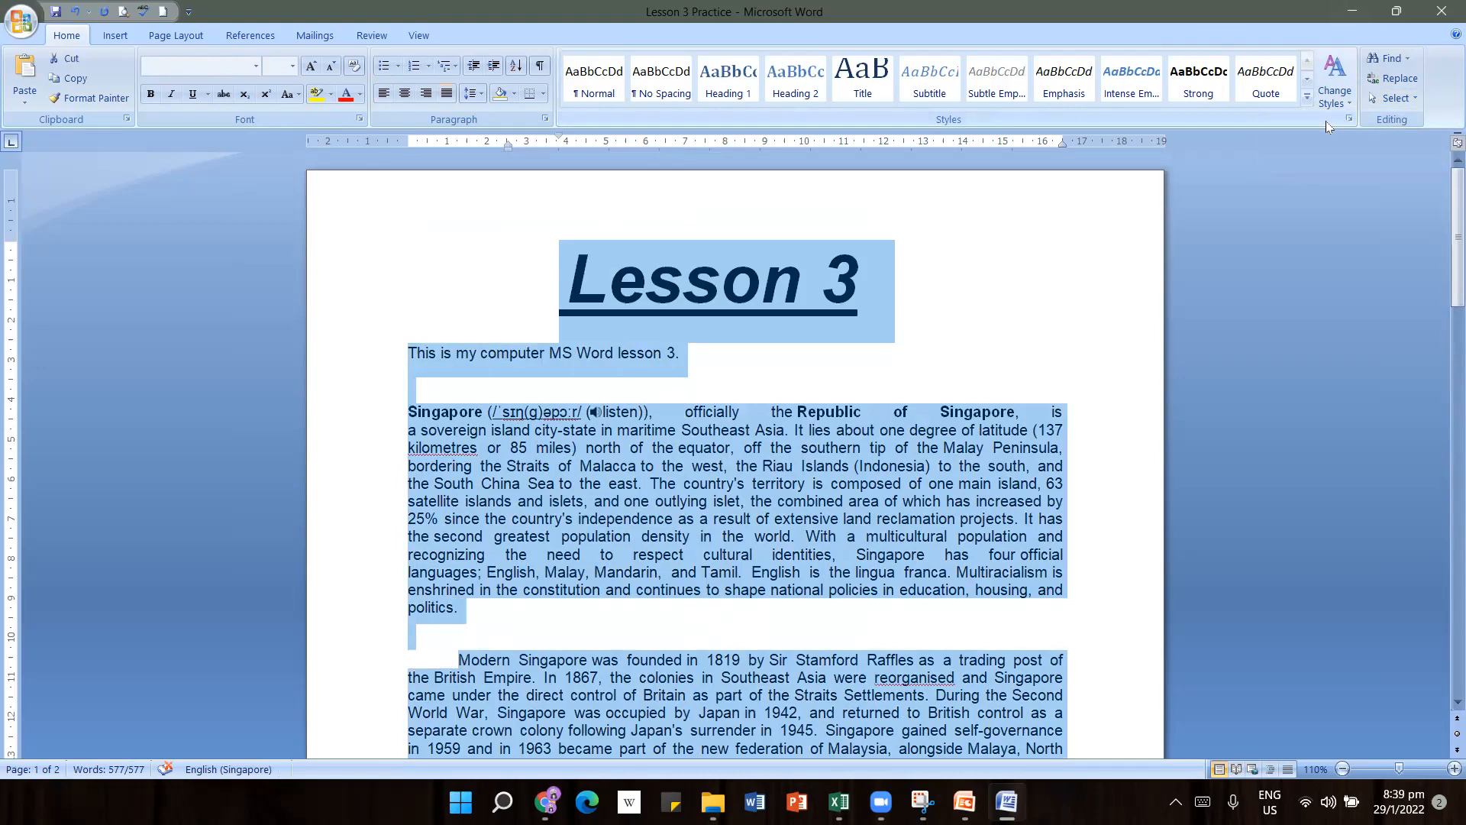
click(948, 341)
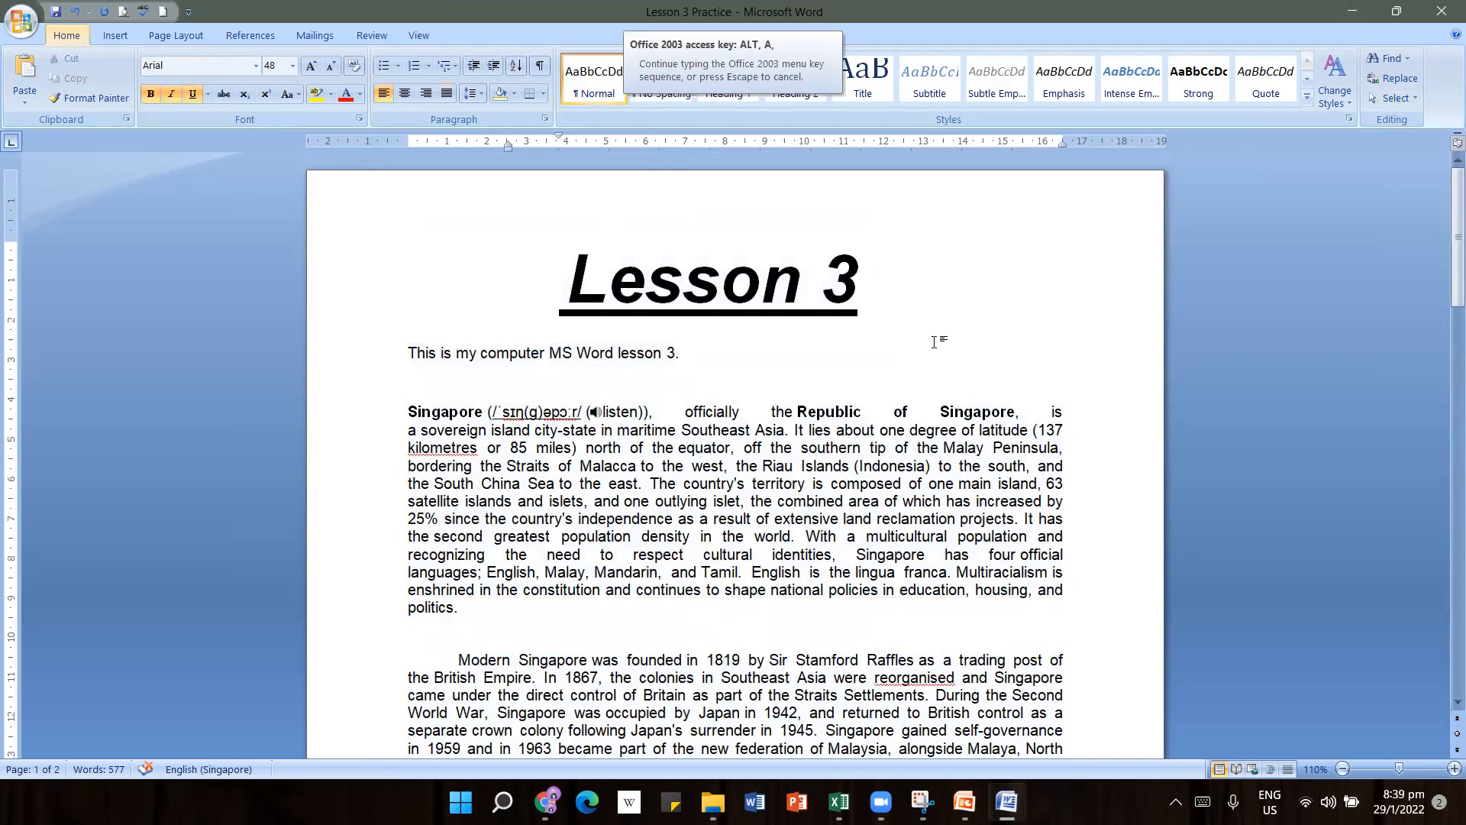
click(921, 351)
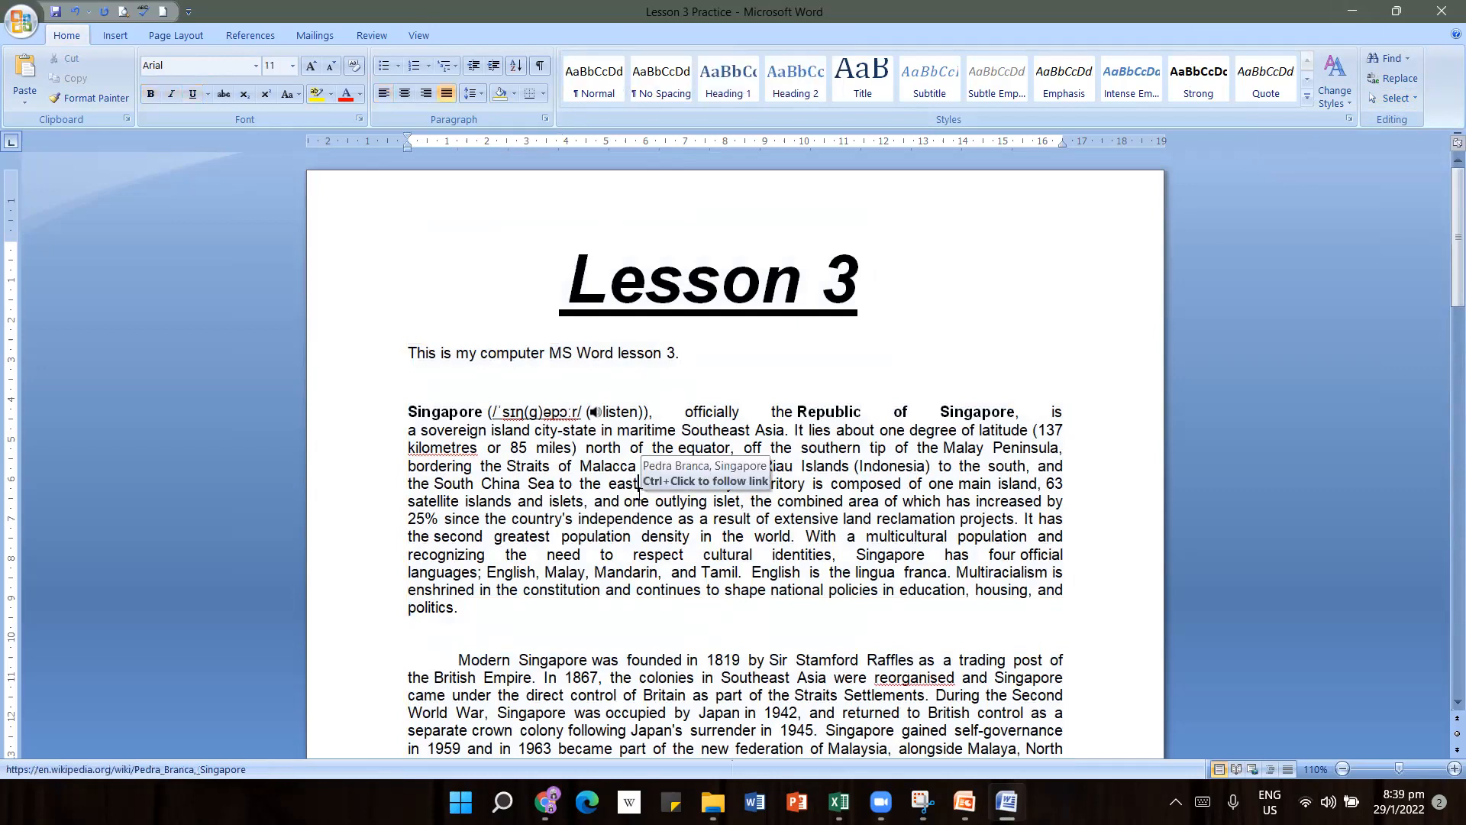
key(alt+a)
click(663, 517)
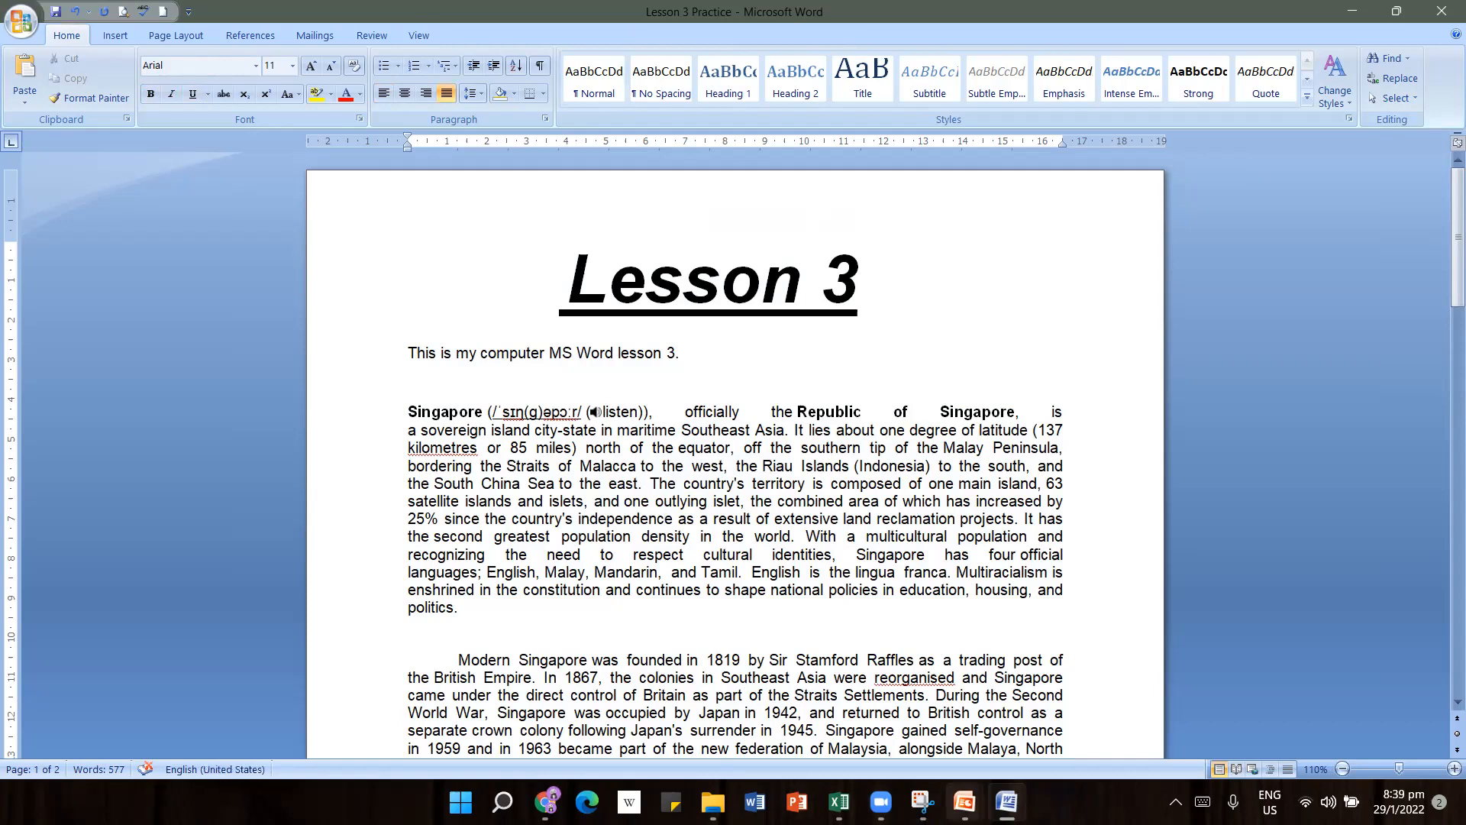
Switch to the MsWord-Lesson 3 presentation in PowerPoint and show the Text Selection Techniques slide
mouse_move(969, 791)
click(848, 673)
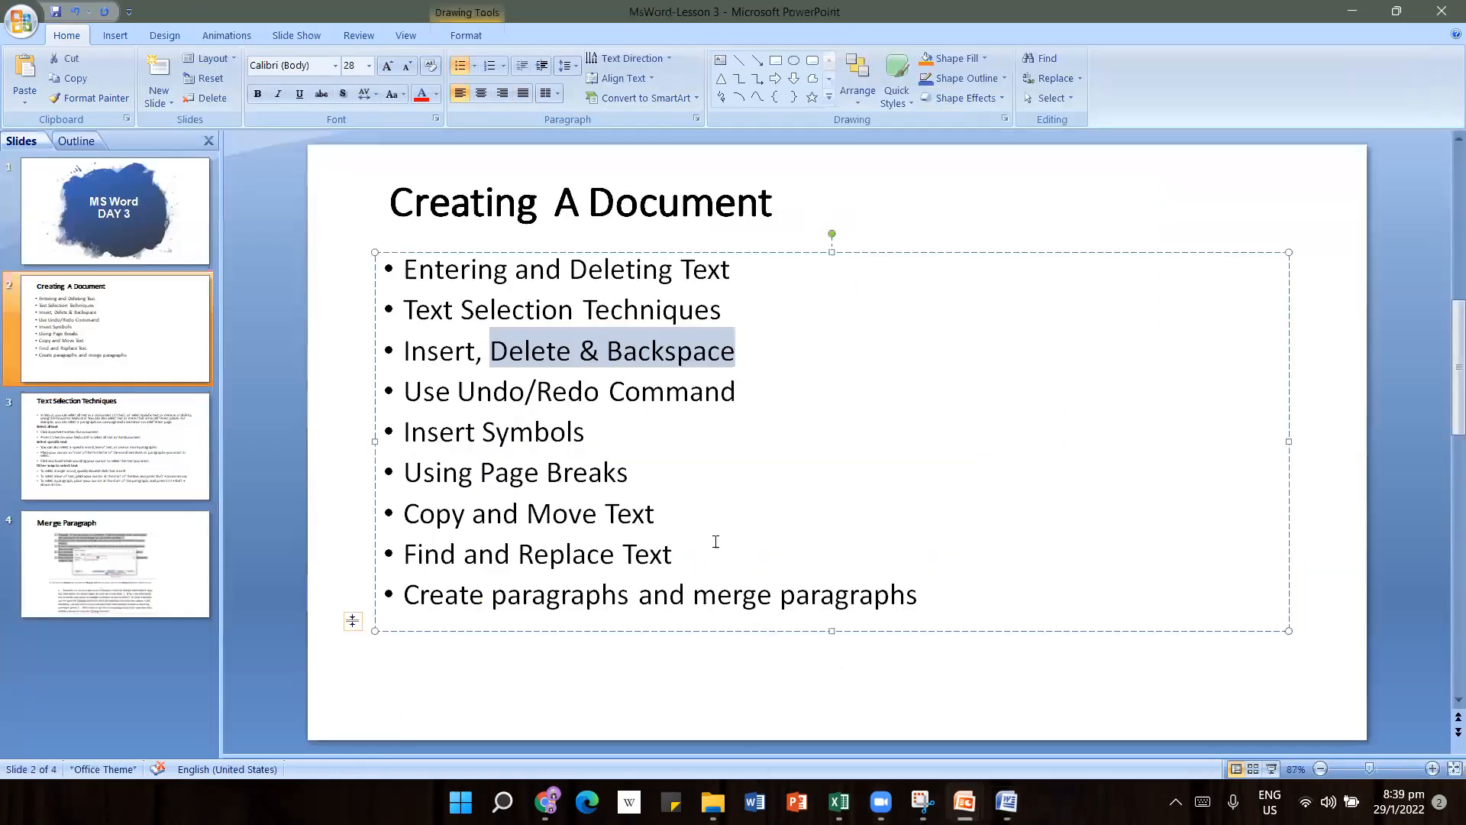
scroll(629, 450, down, 2)
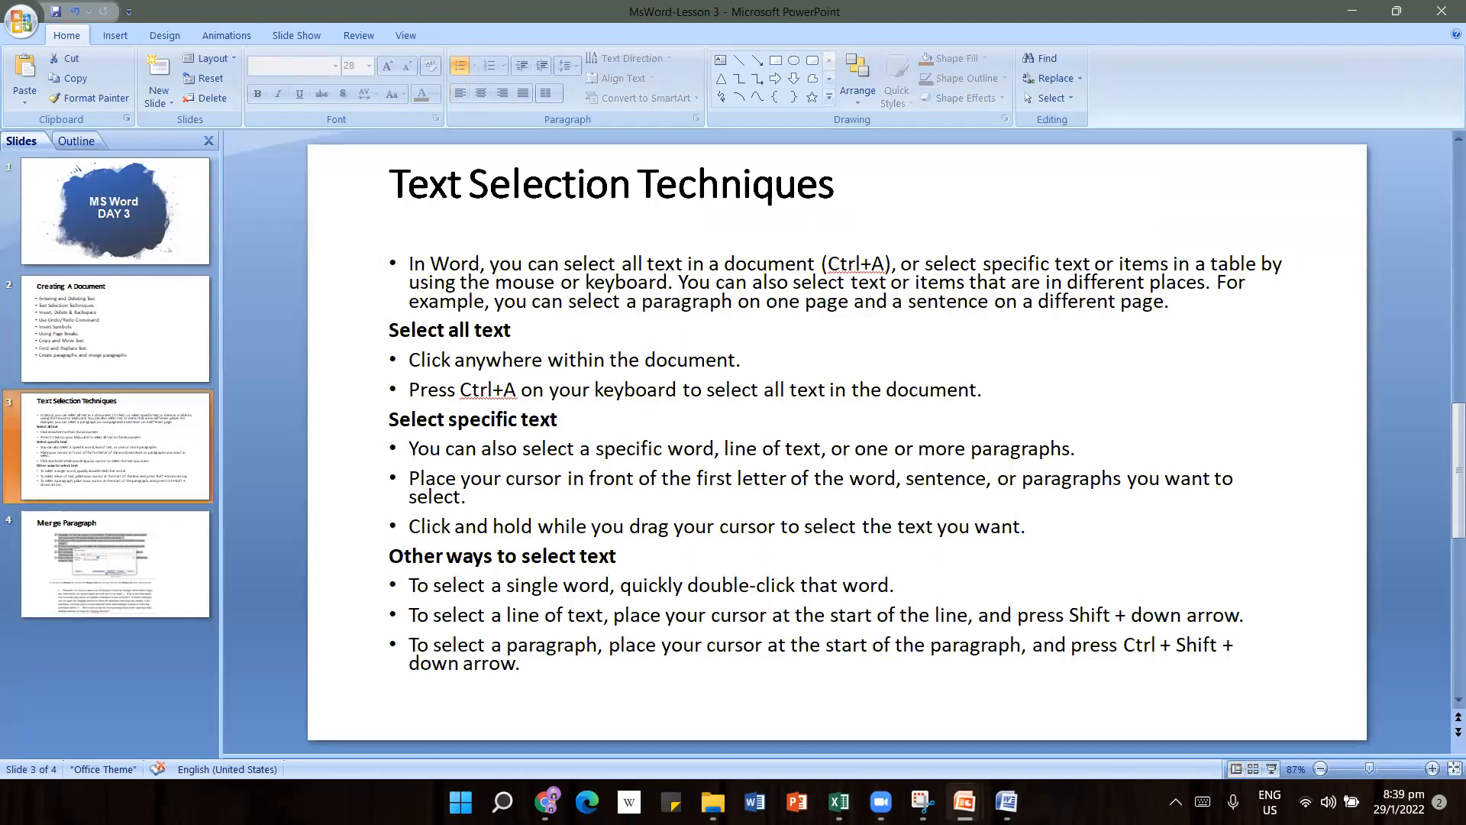
Return to the Lesson 3 Practice document in Word, select its entire content and deselect it again
click(1007, 802)
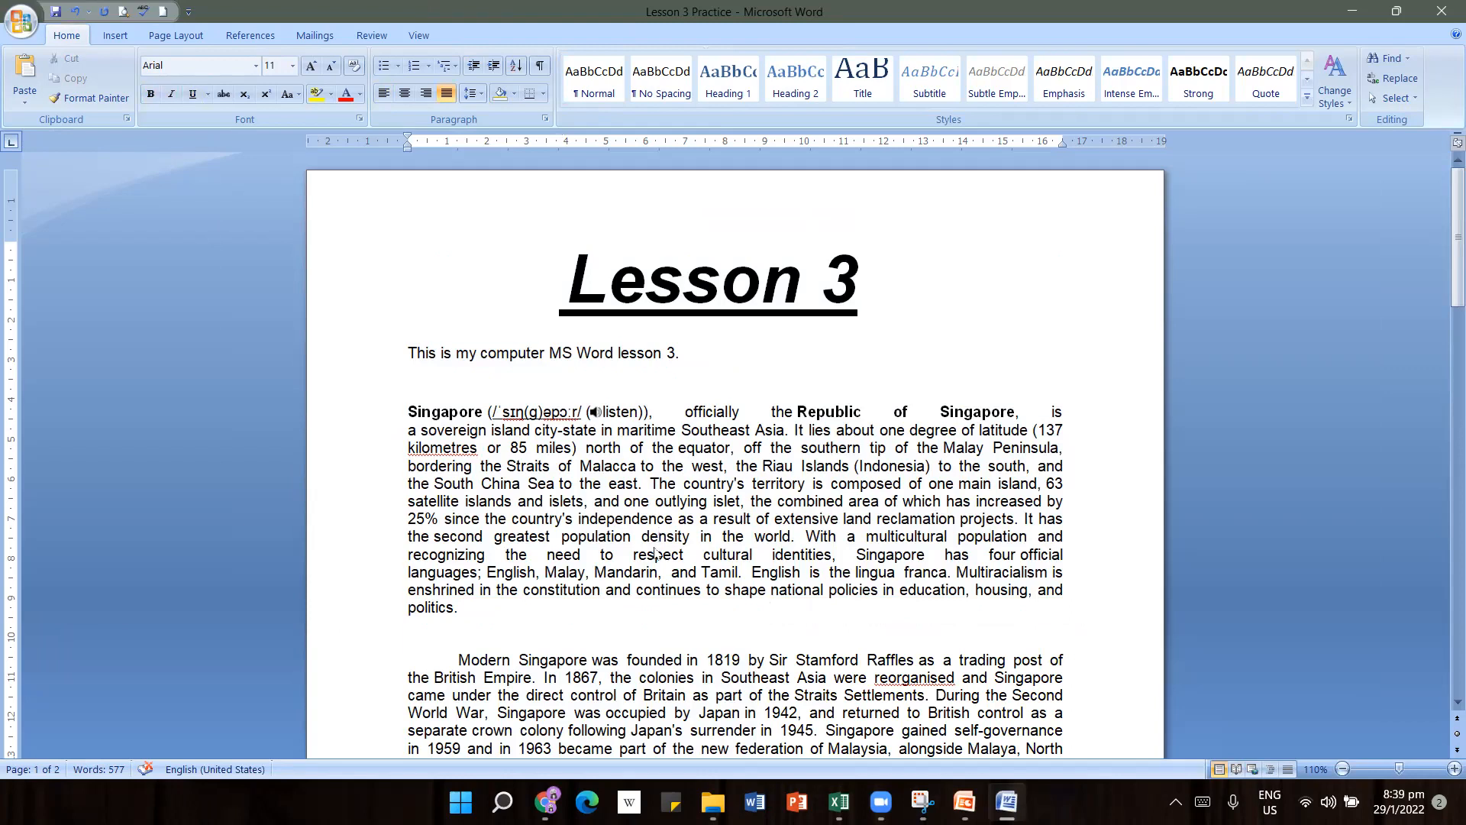
key(ctrl+a)
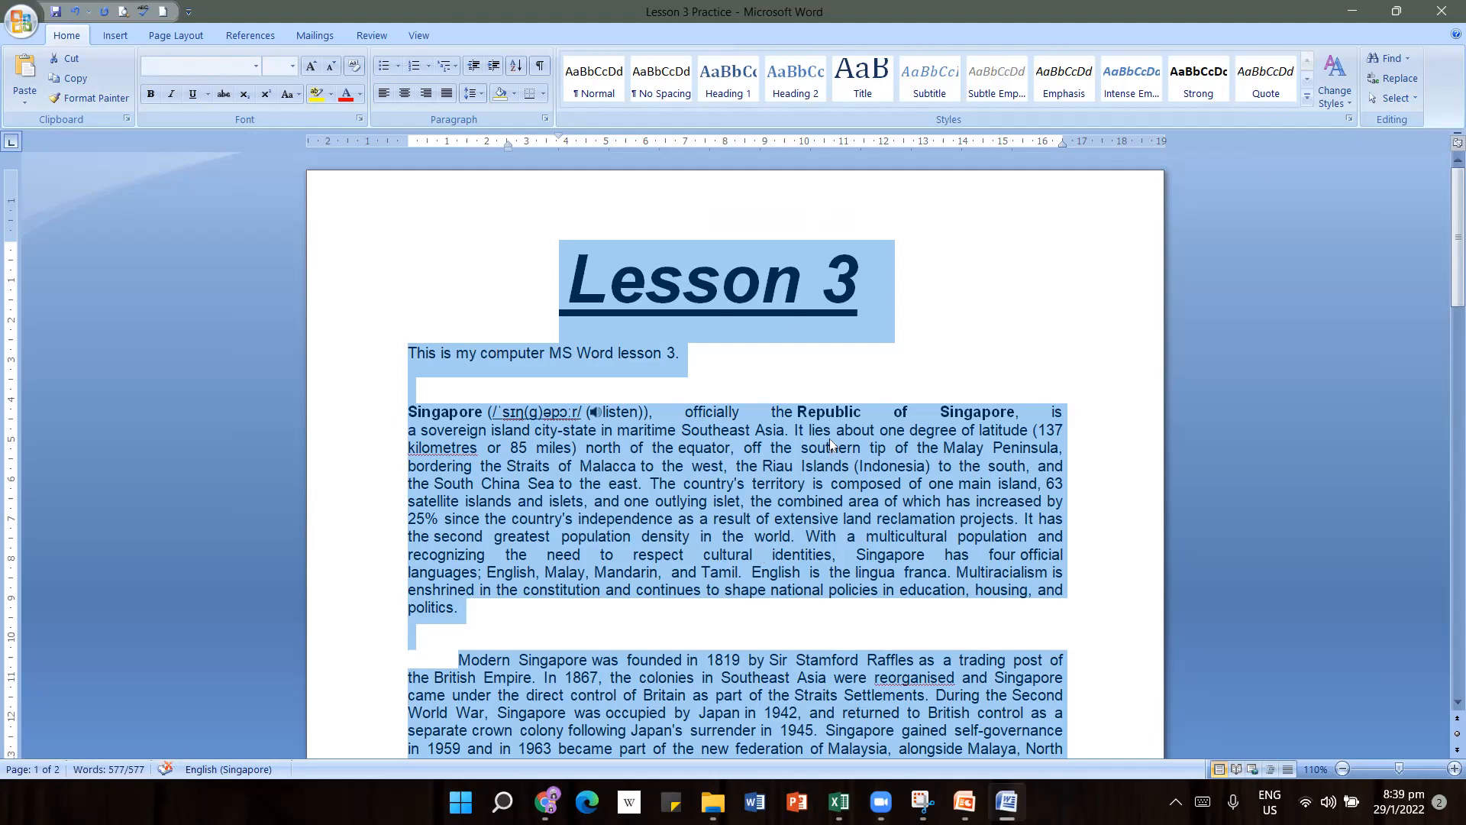
click(872, 372)
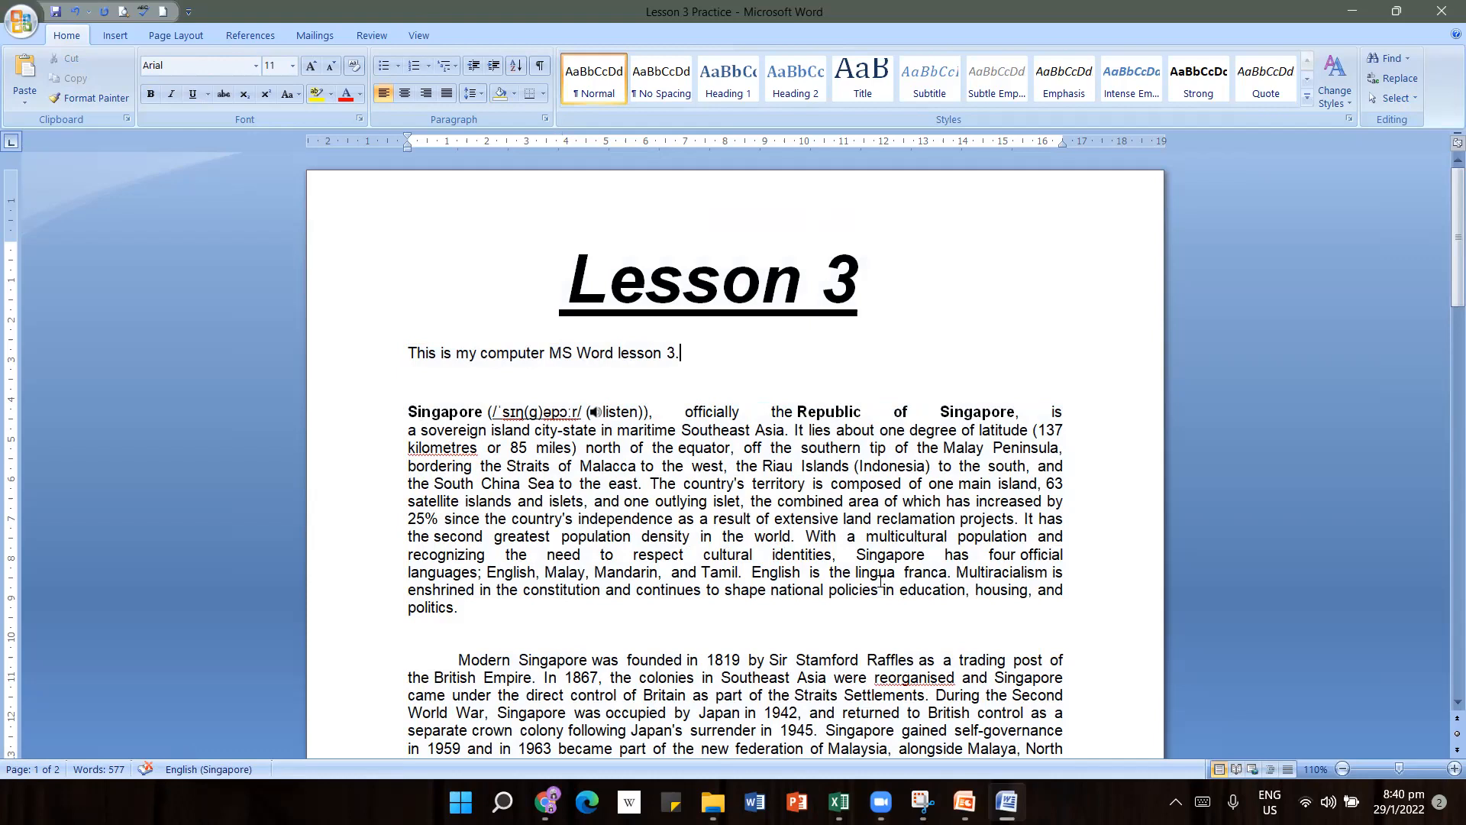
Select the first Singapore paragraph's text from "Singapore" through "English is the lingua franca." and clear the selection
click(410, 411)
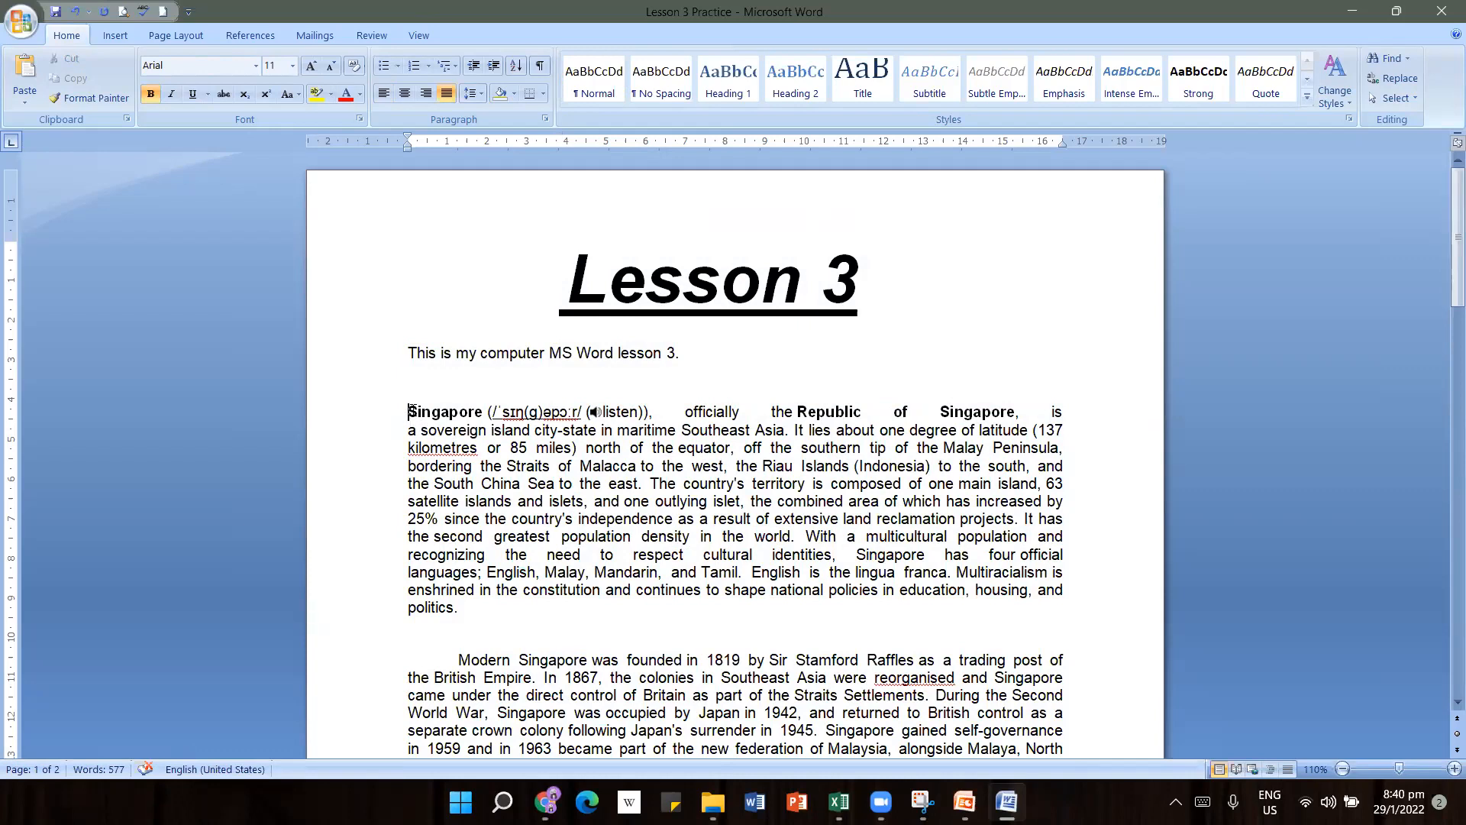
drag(410, 411, 485, 520)
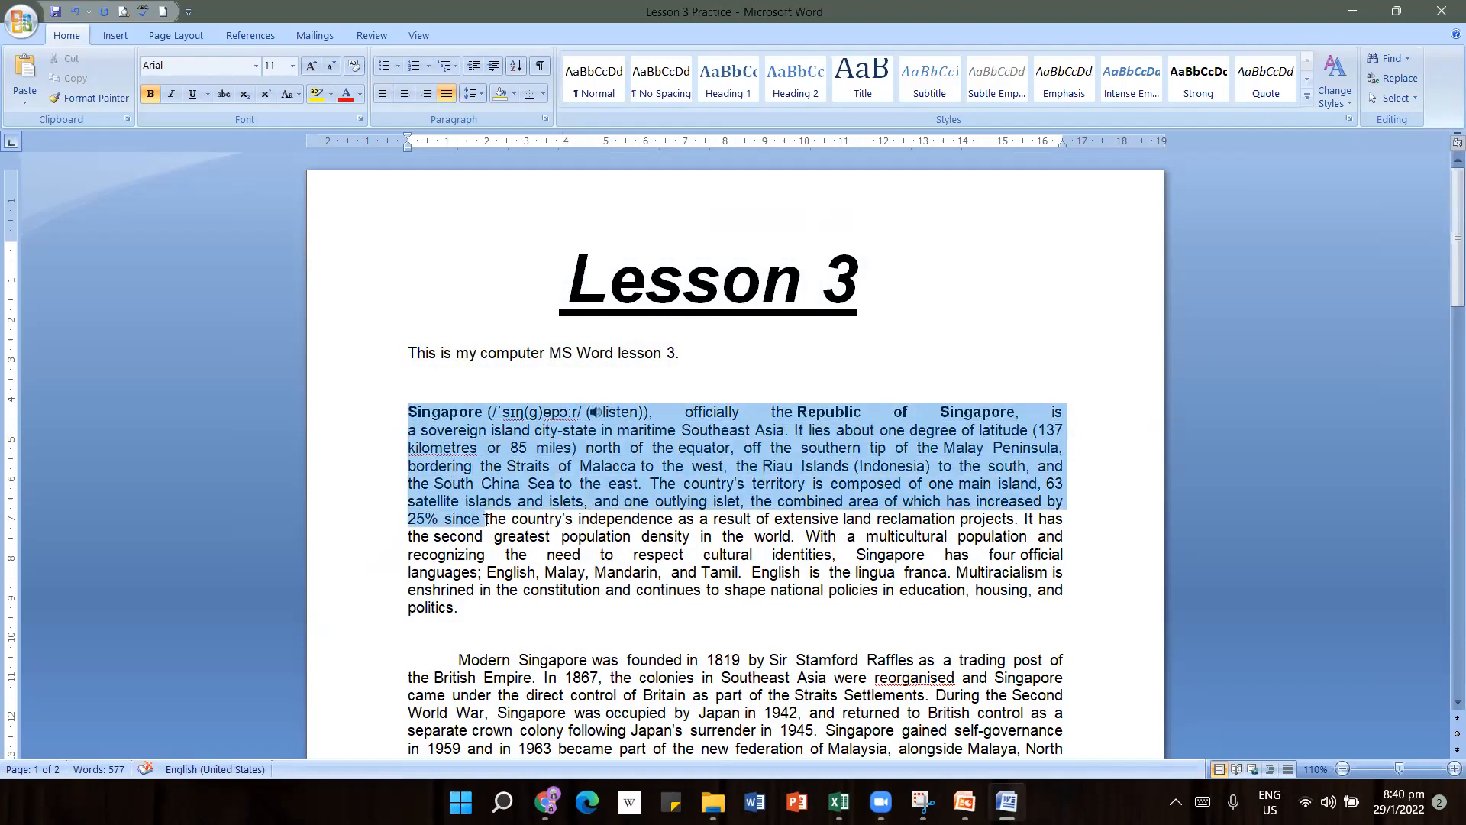
drag(486, 520, 956, 574)
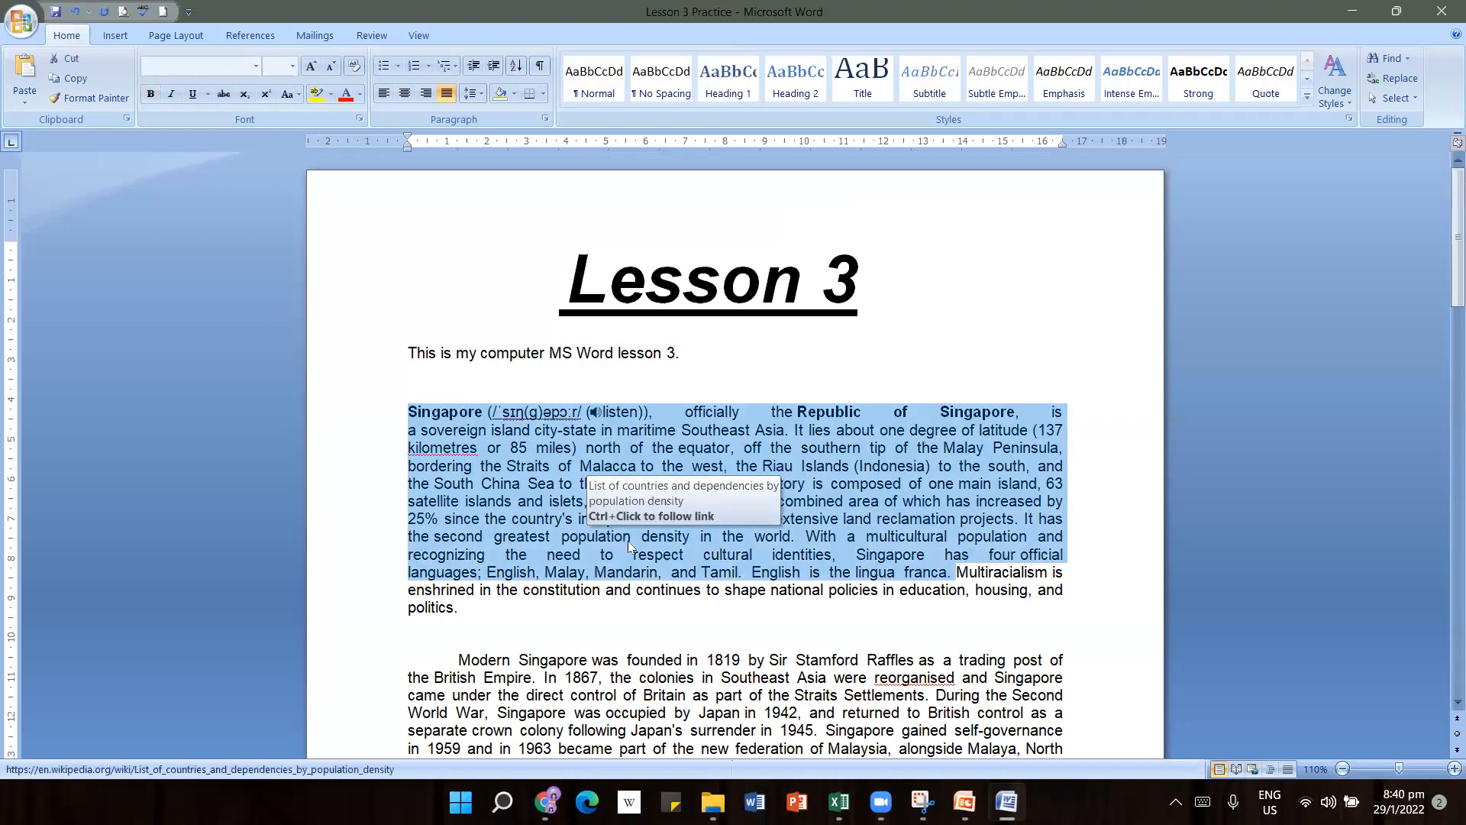
click(859, 387)
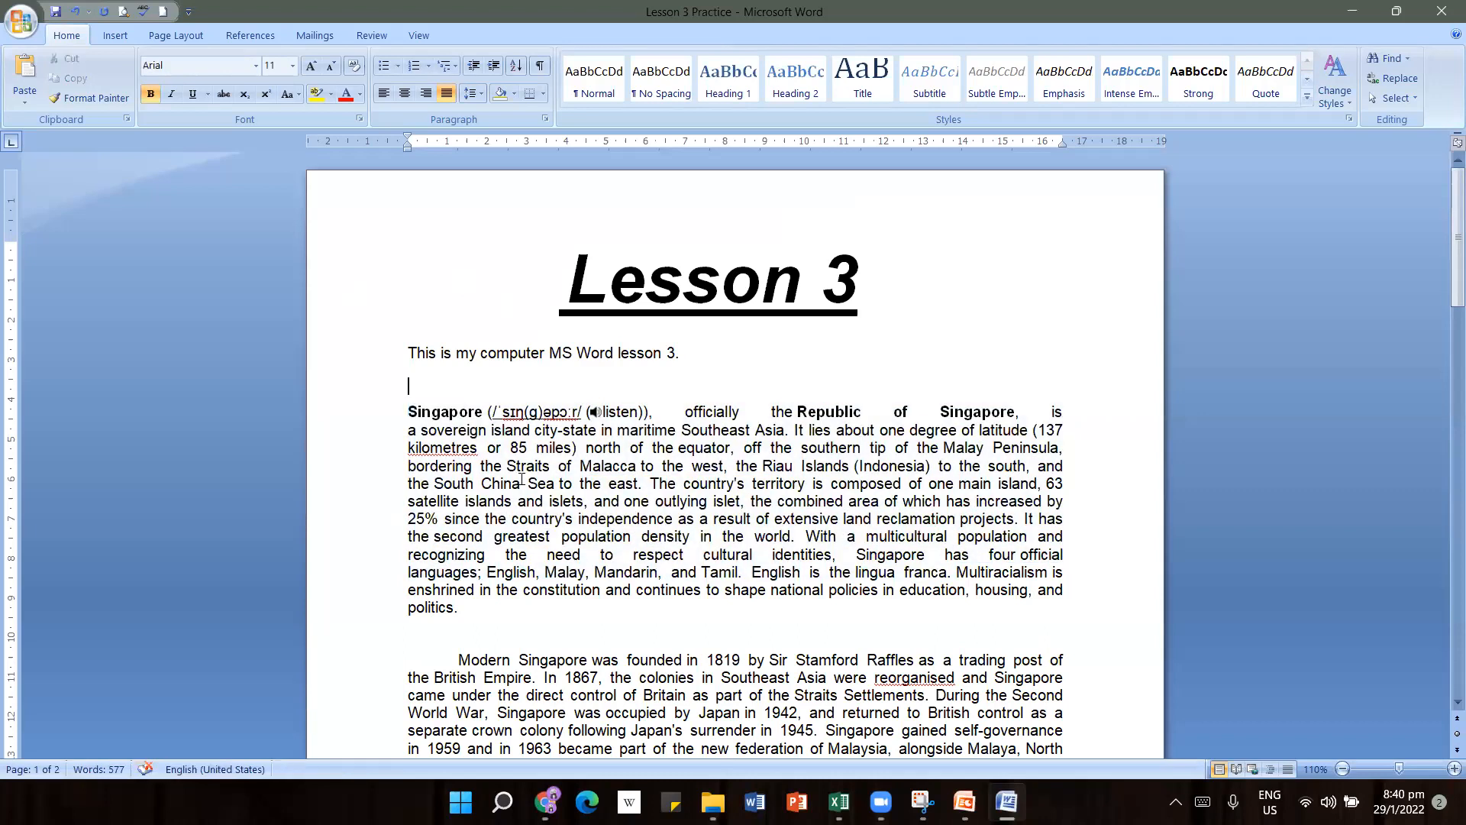
Select the single word "territory" in the first Singapore paragraph, deselect it, and select the word "world" instead
mouse_move(514, 799)
double_click(767, 483)
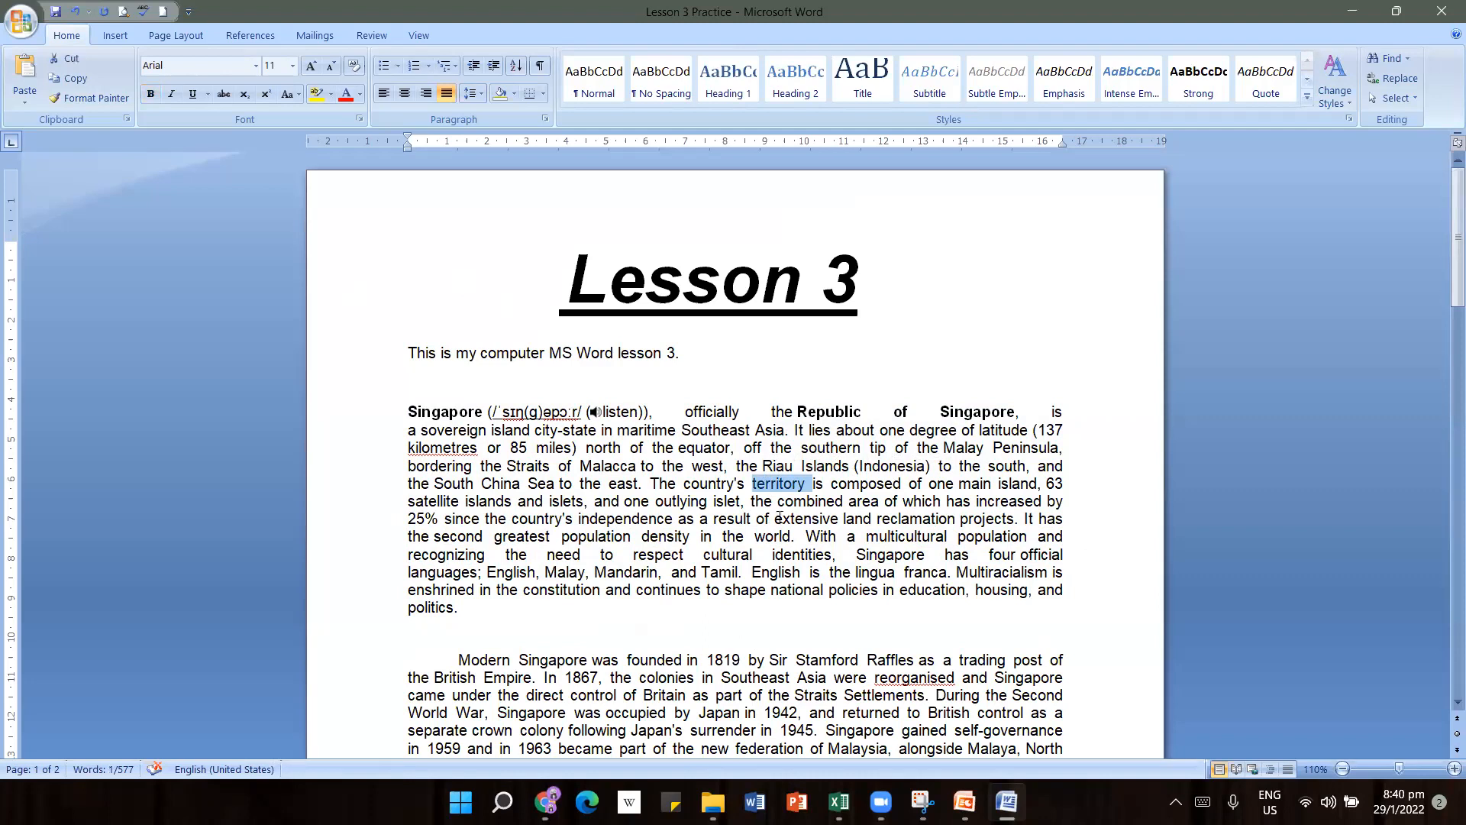
click(777, 625)
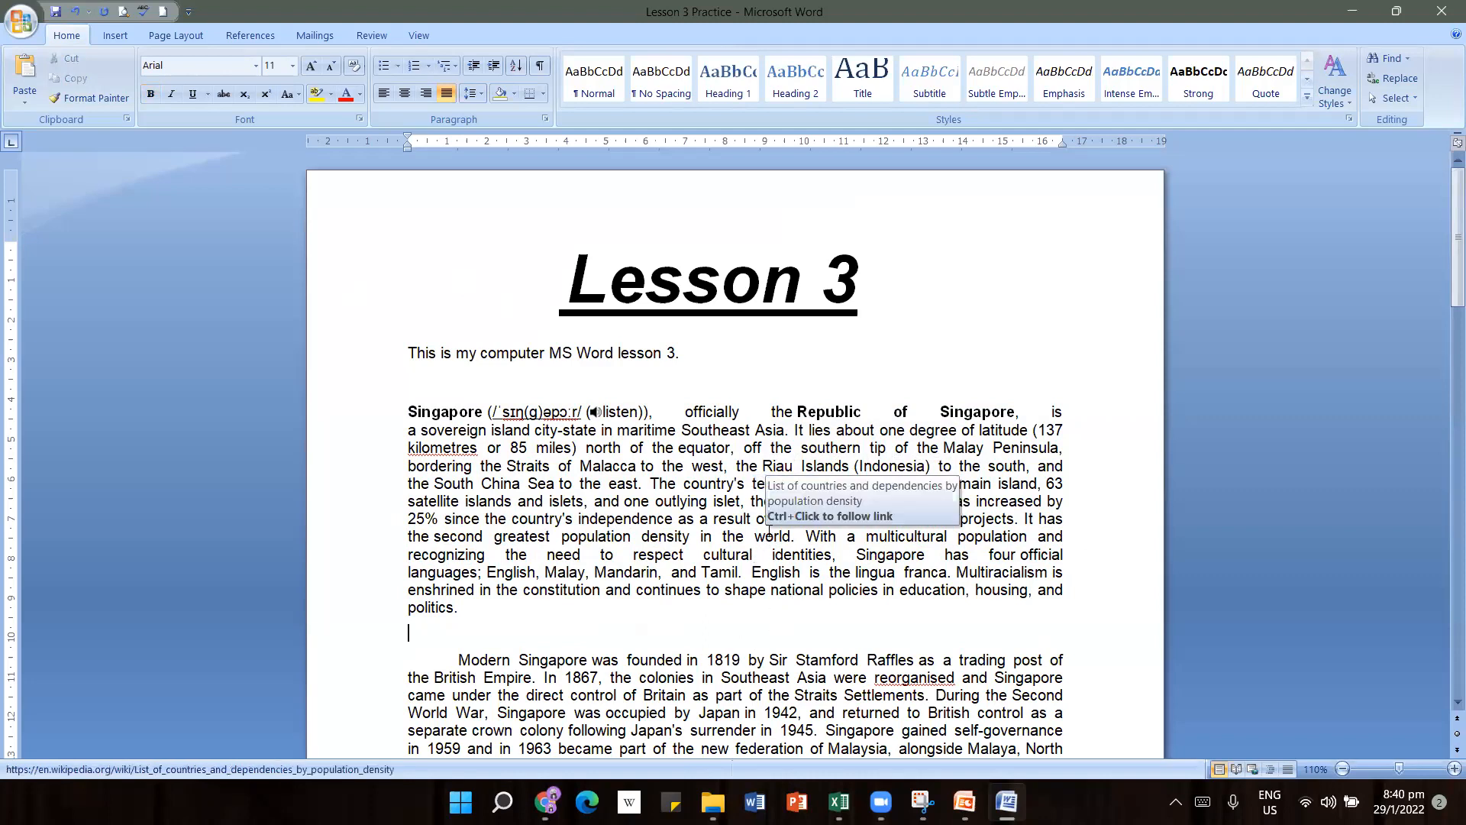
double_click(763, 537)
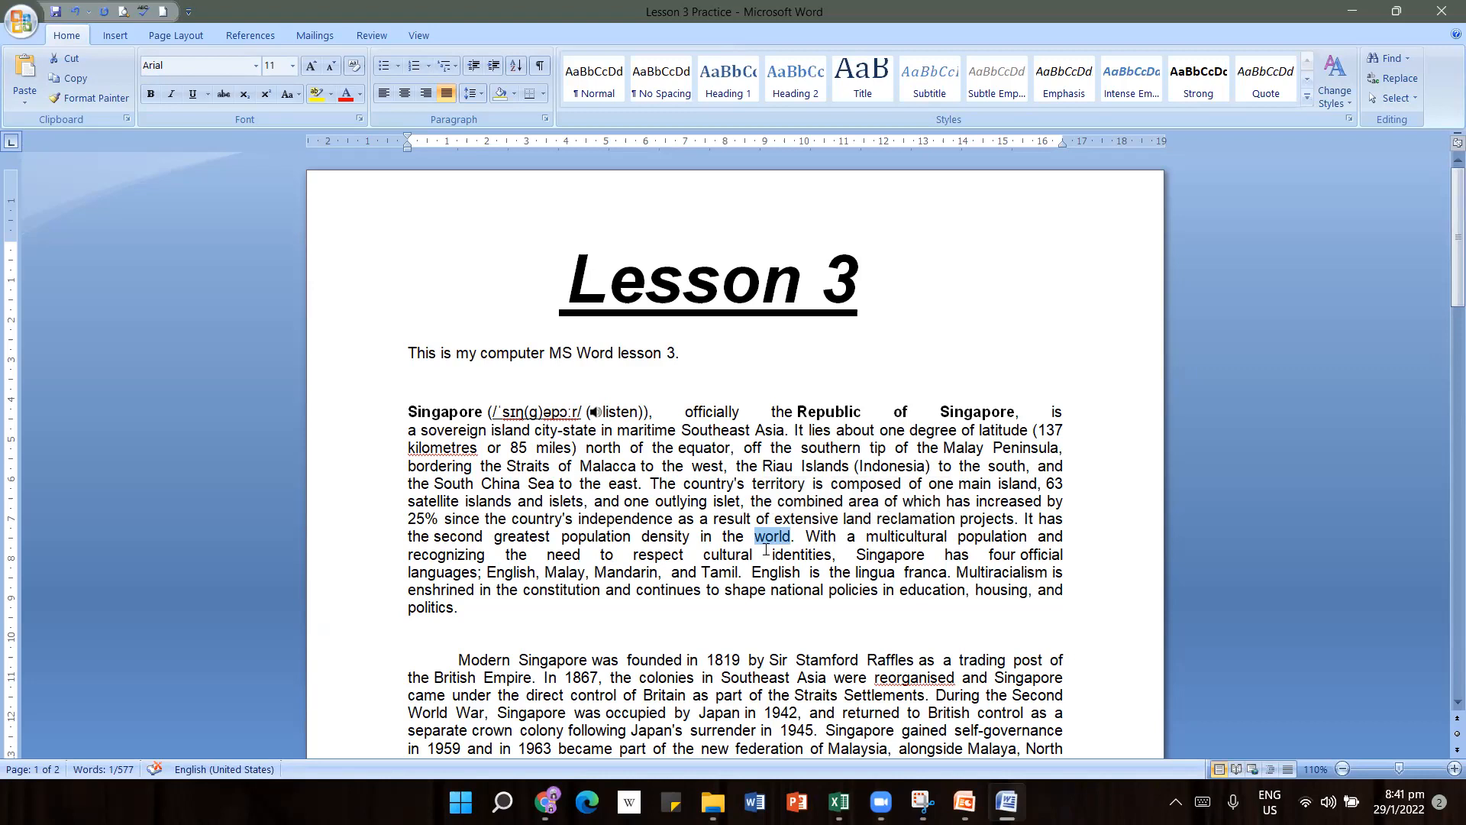
Select the first Singapore paragraph line by line, from the start of "Singapore" down to "politics."
click(410, 413)
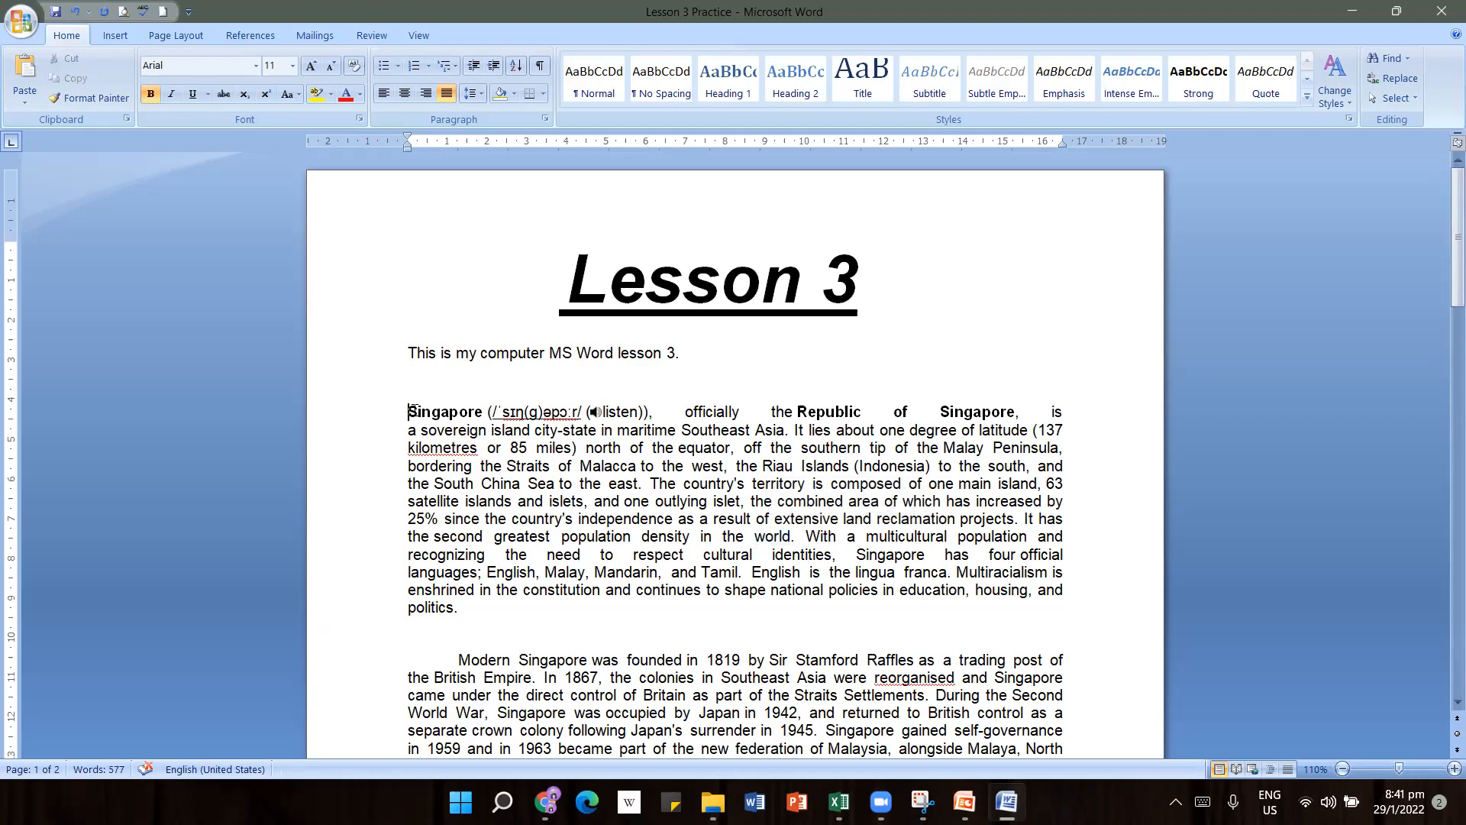
key(shift+End)
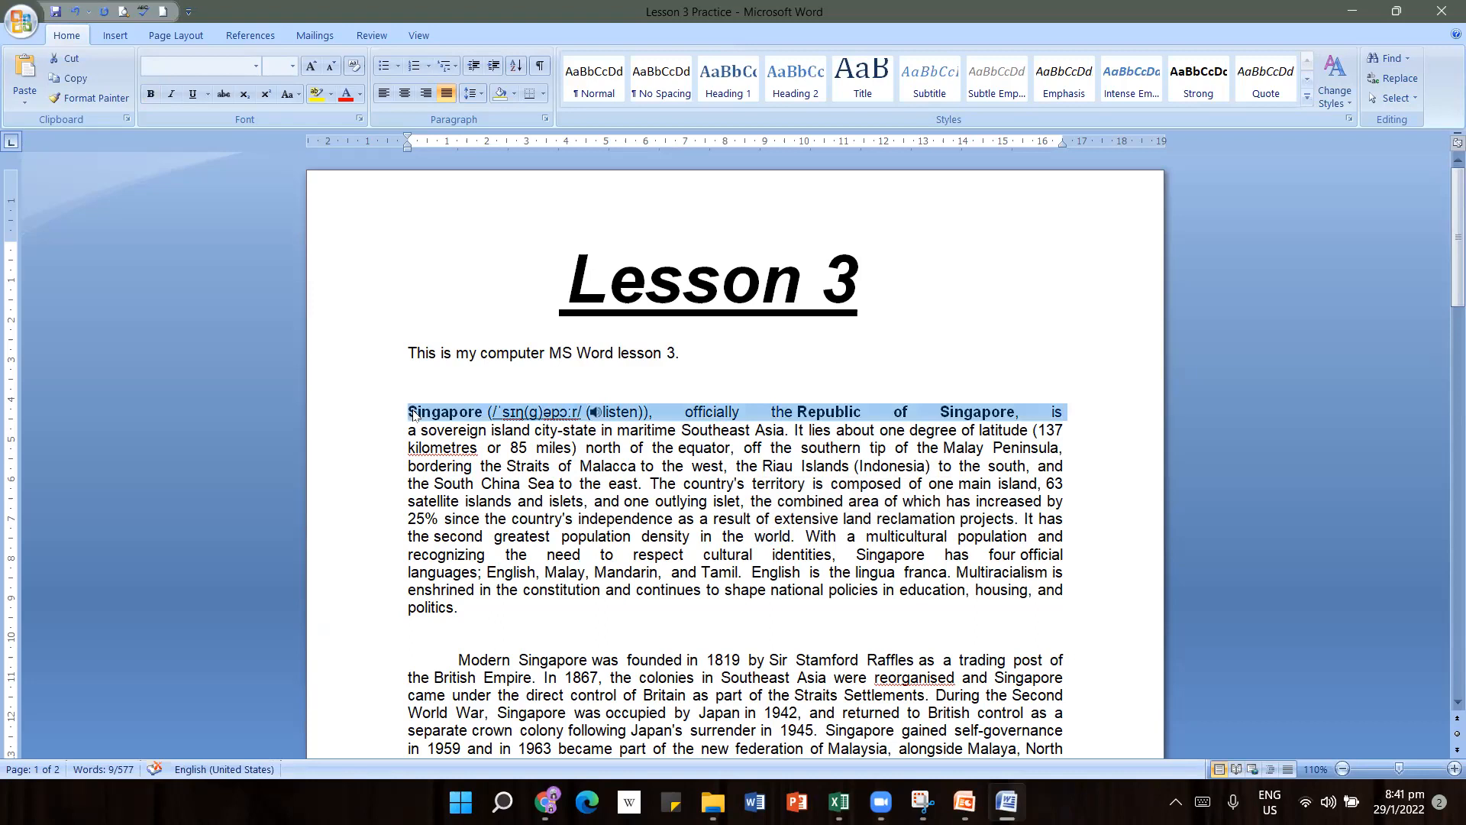
key(shift+Down)
key(shift+Down)
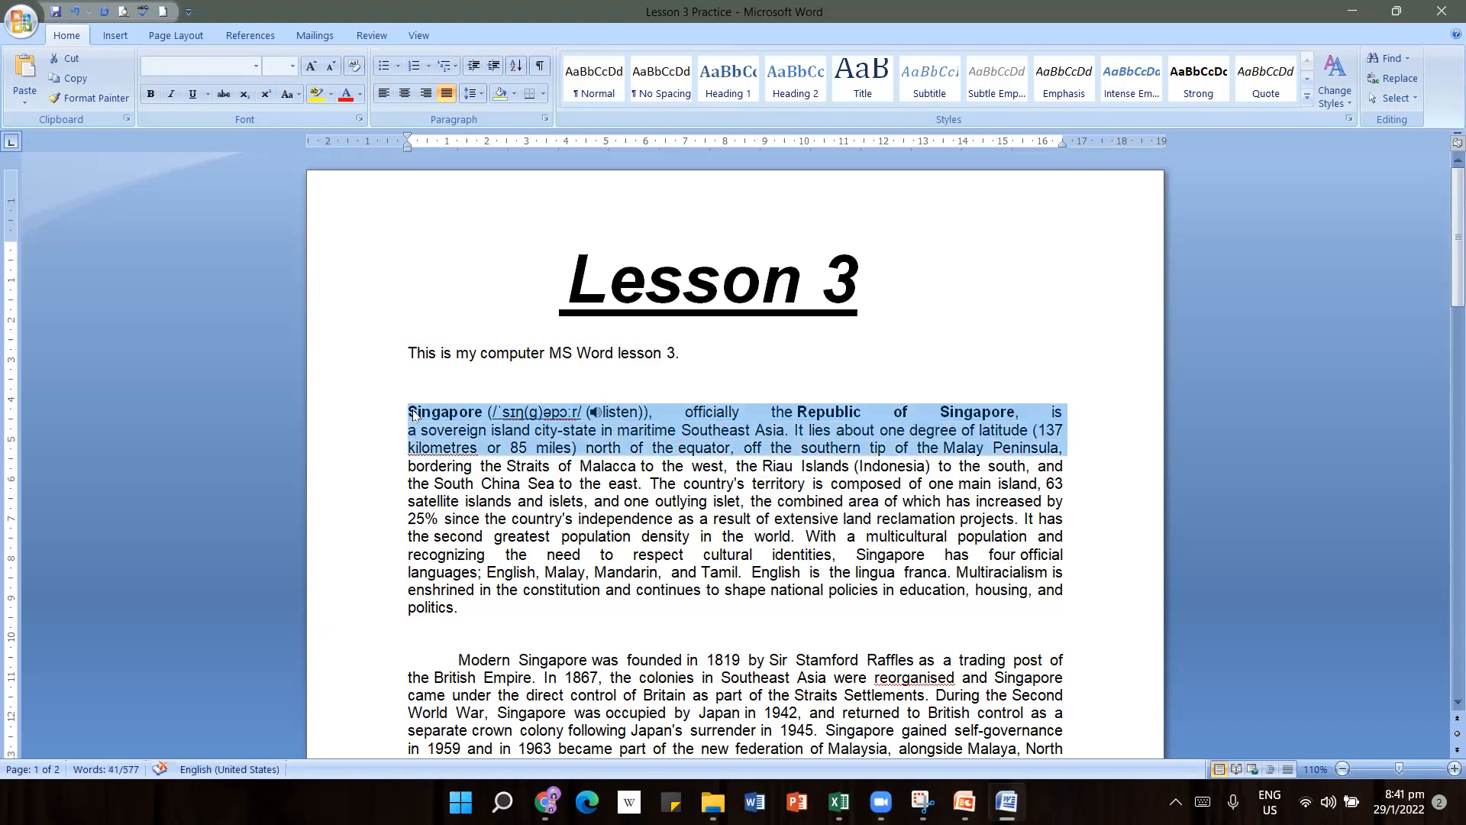
key(shift+Down)
key(shift+Down)
key(shift+Down)
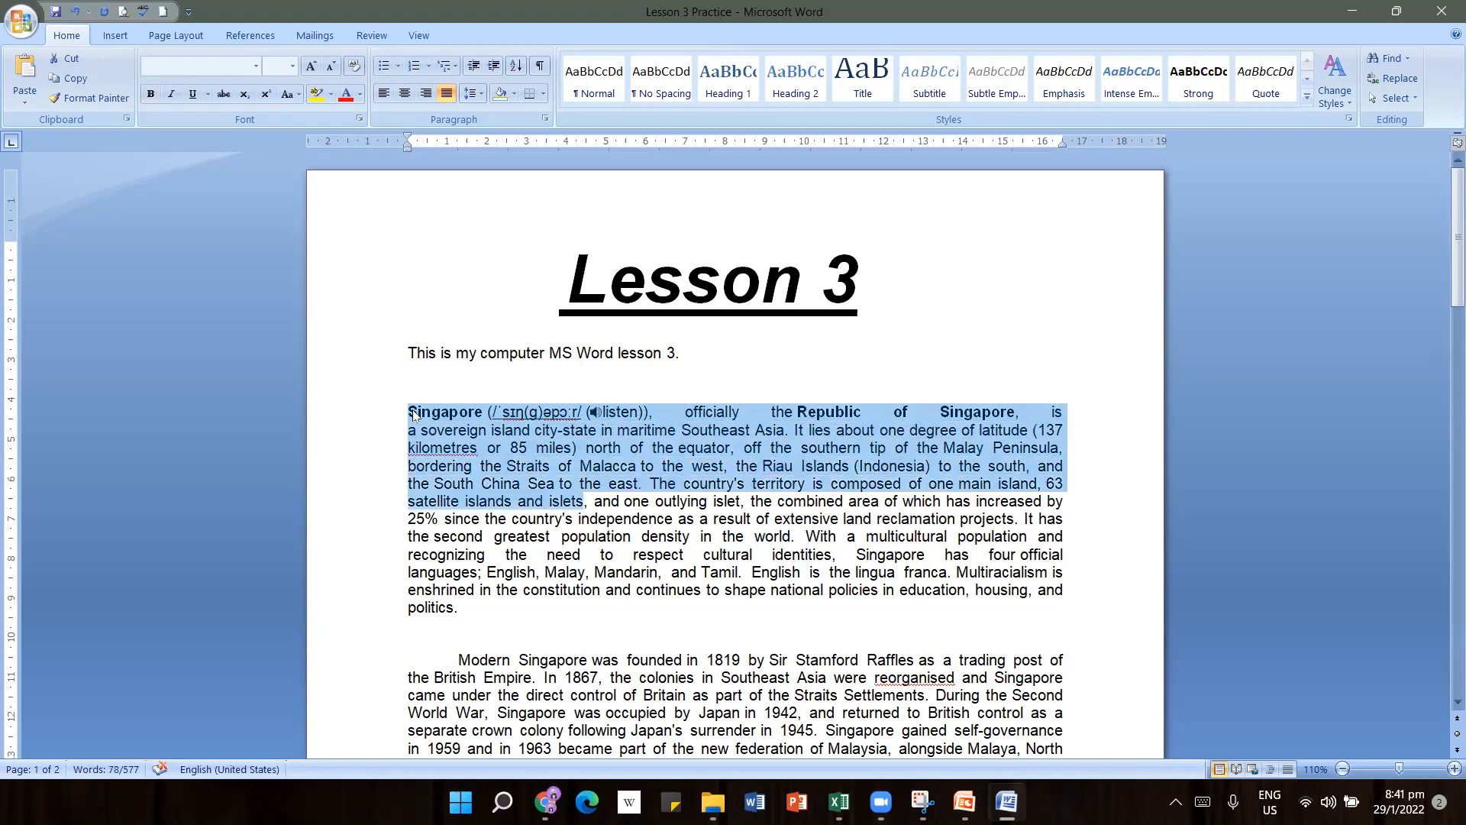
key(shift+End)
key(shift+Down)
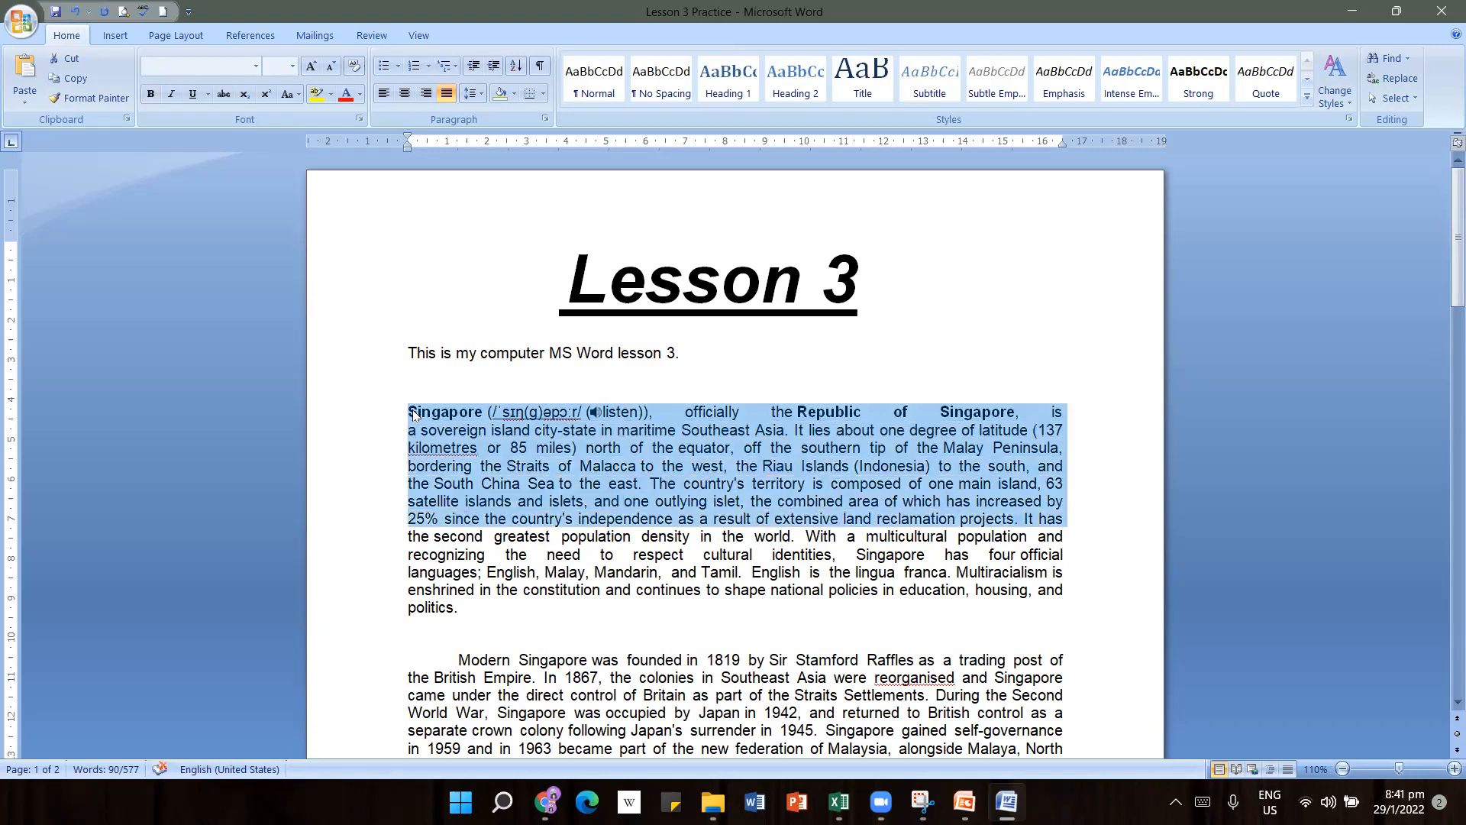
key(shift+Down)
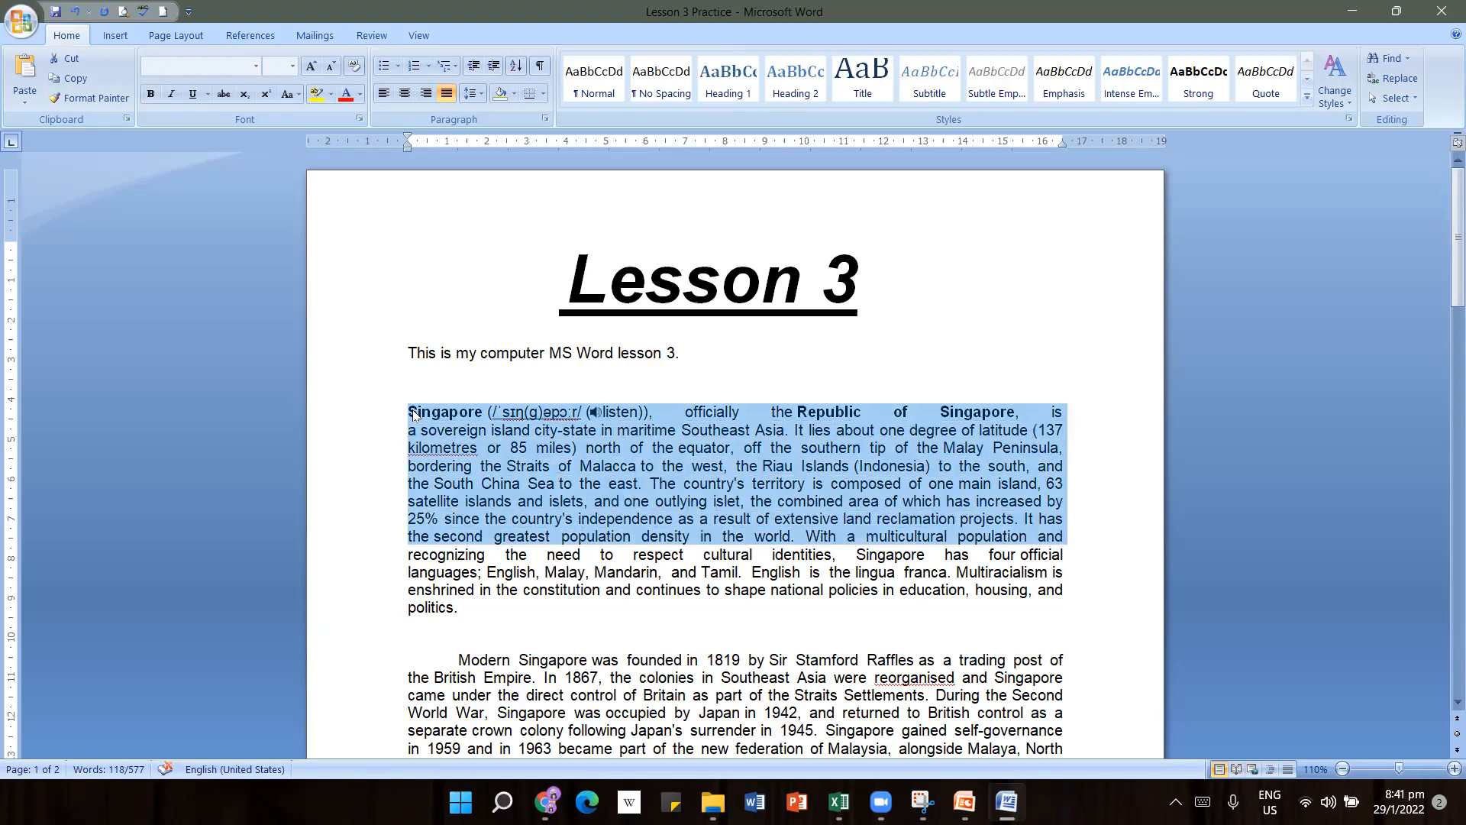
key(shift+Down)
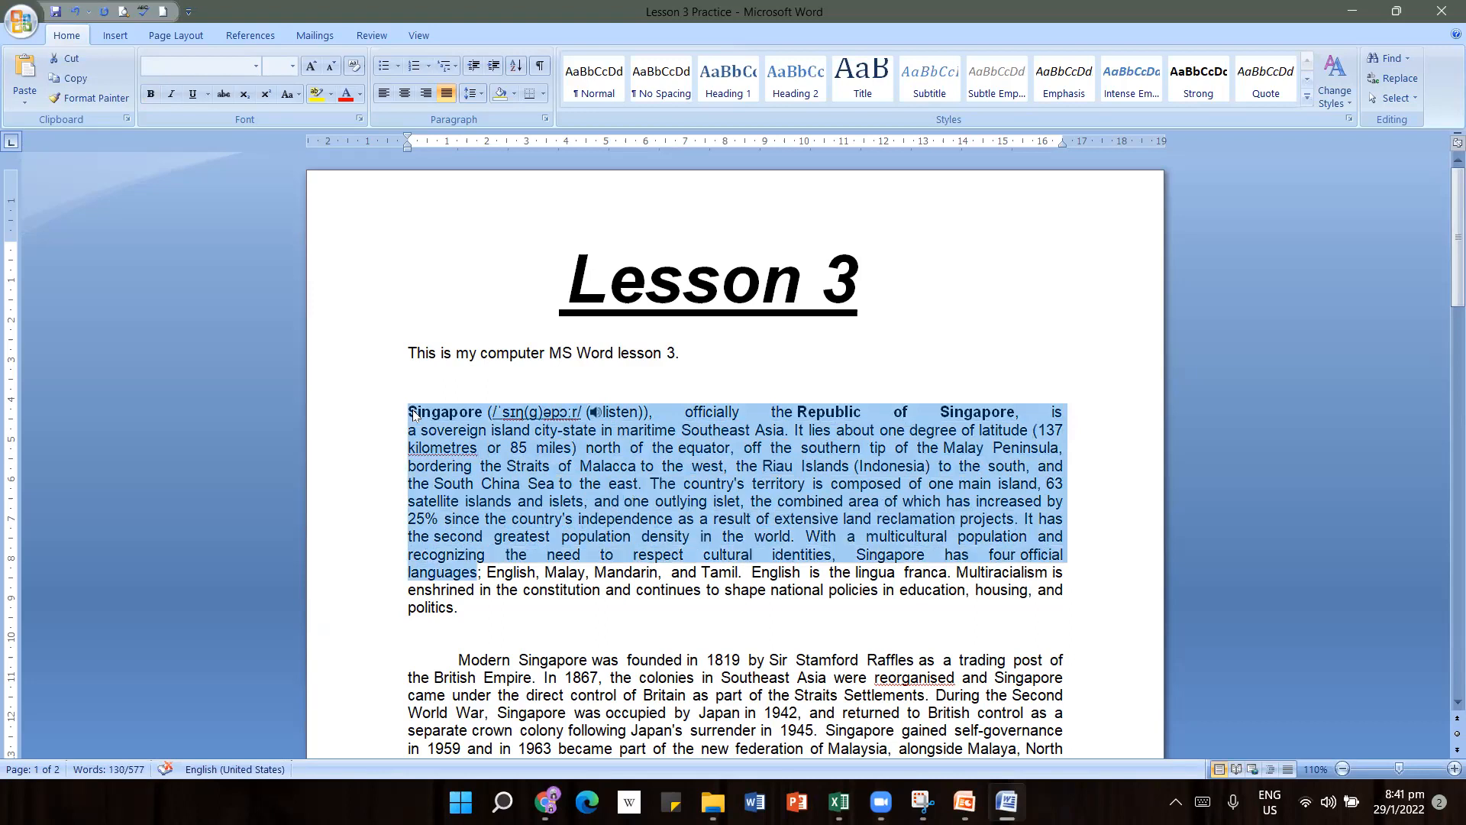
key(shift+End)
key(shift+Down)
key(shift+Down)
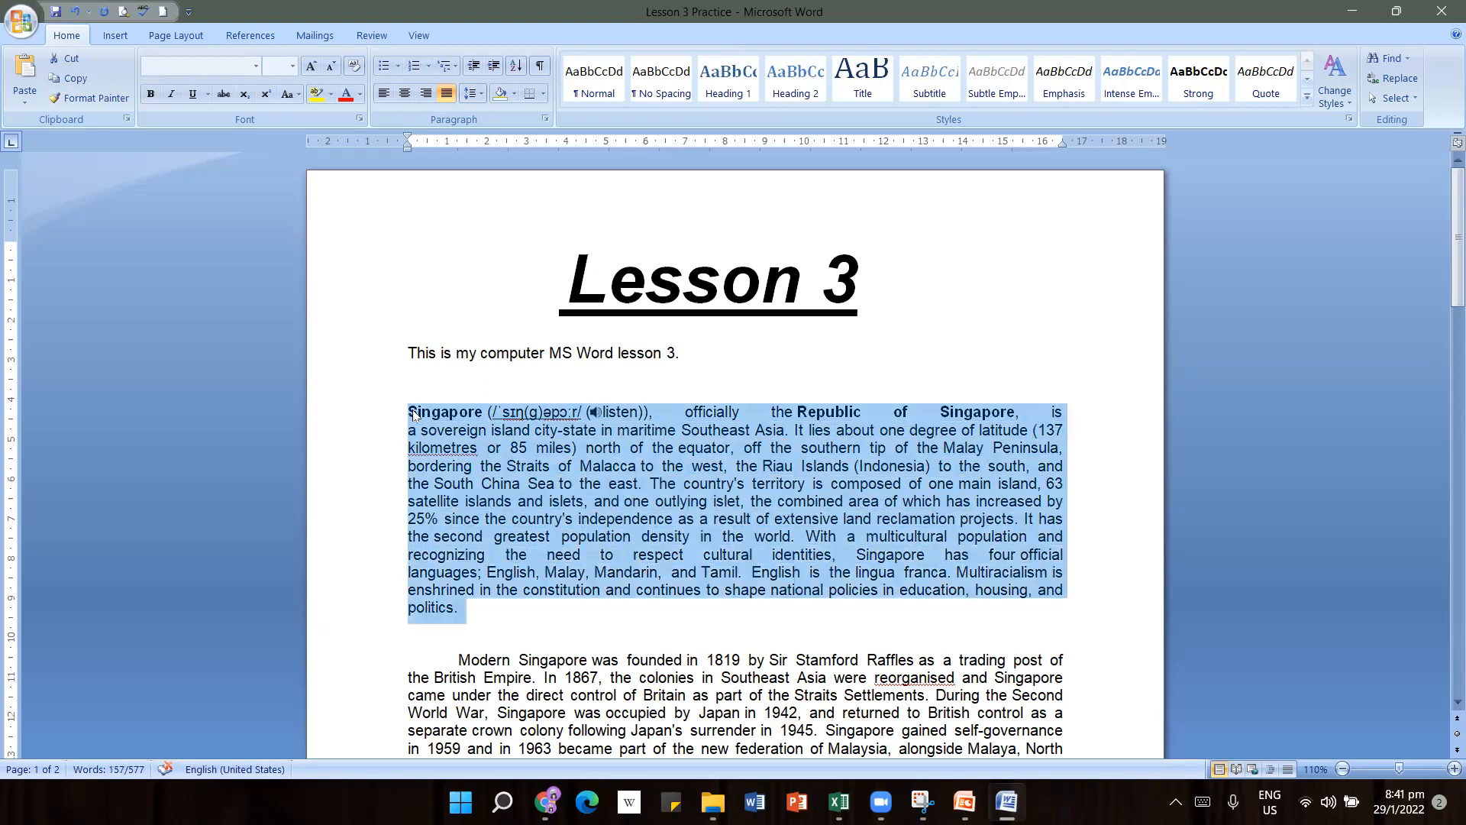
Clear the line-by-line selection and select the whole first Singapore paragraph at once from its beginning
key(Right)
click(421, 414)
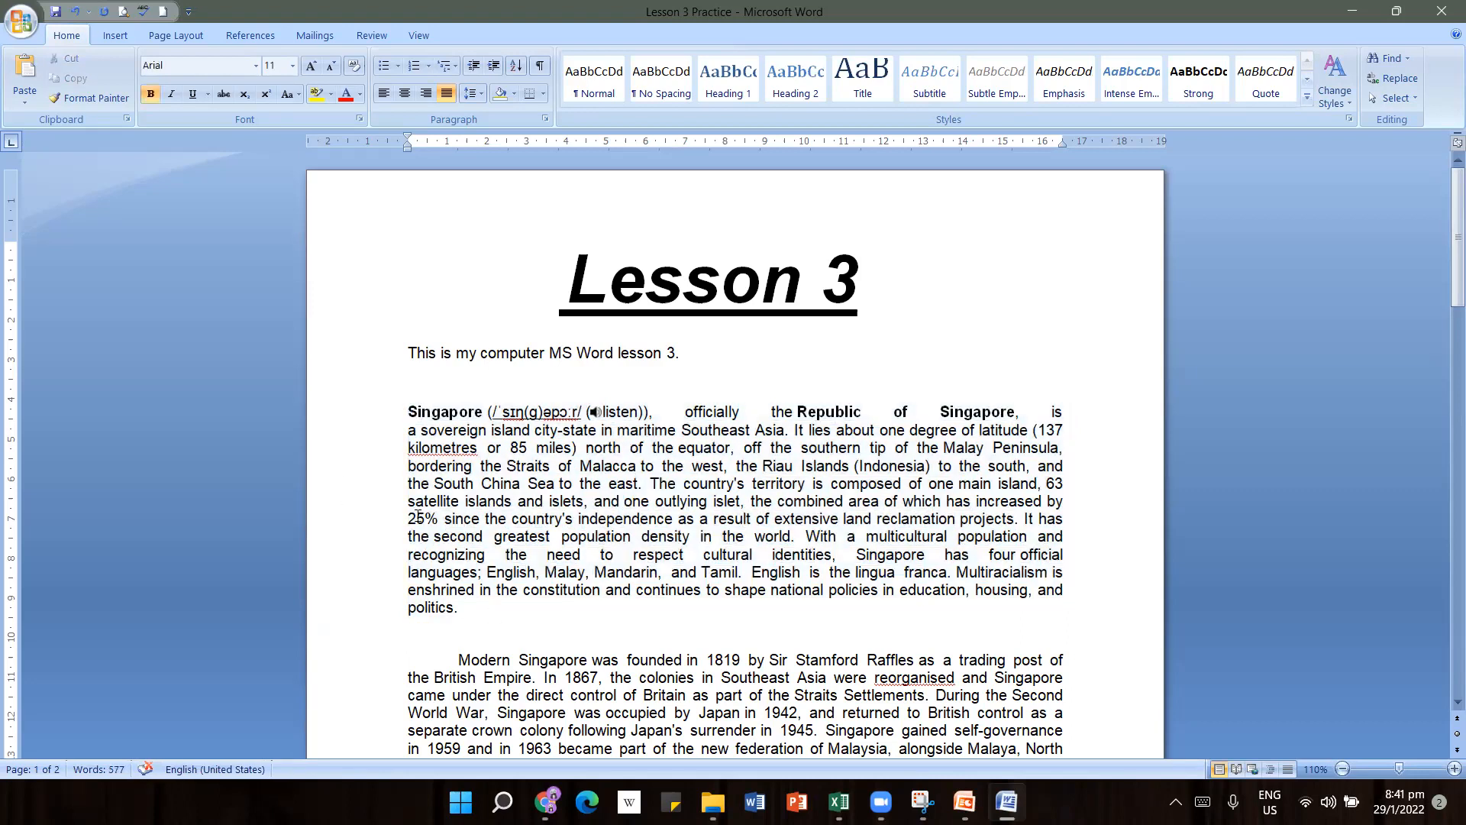
key(ctrl+shift+Down)
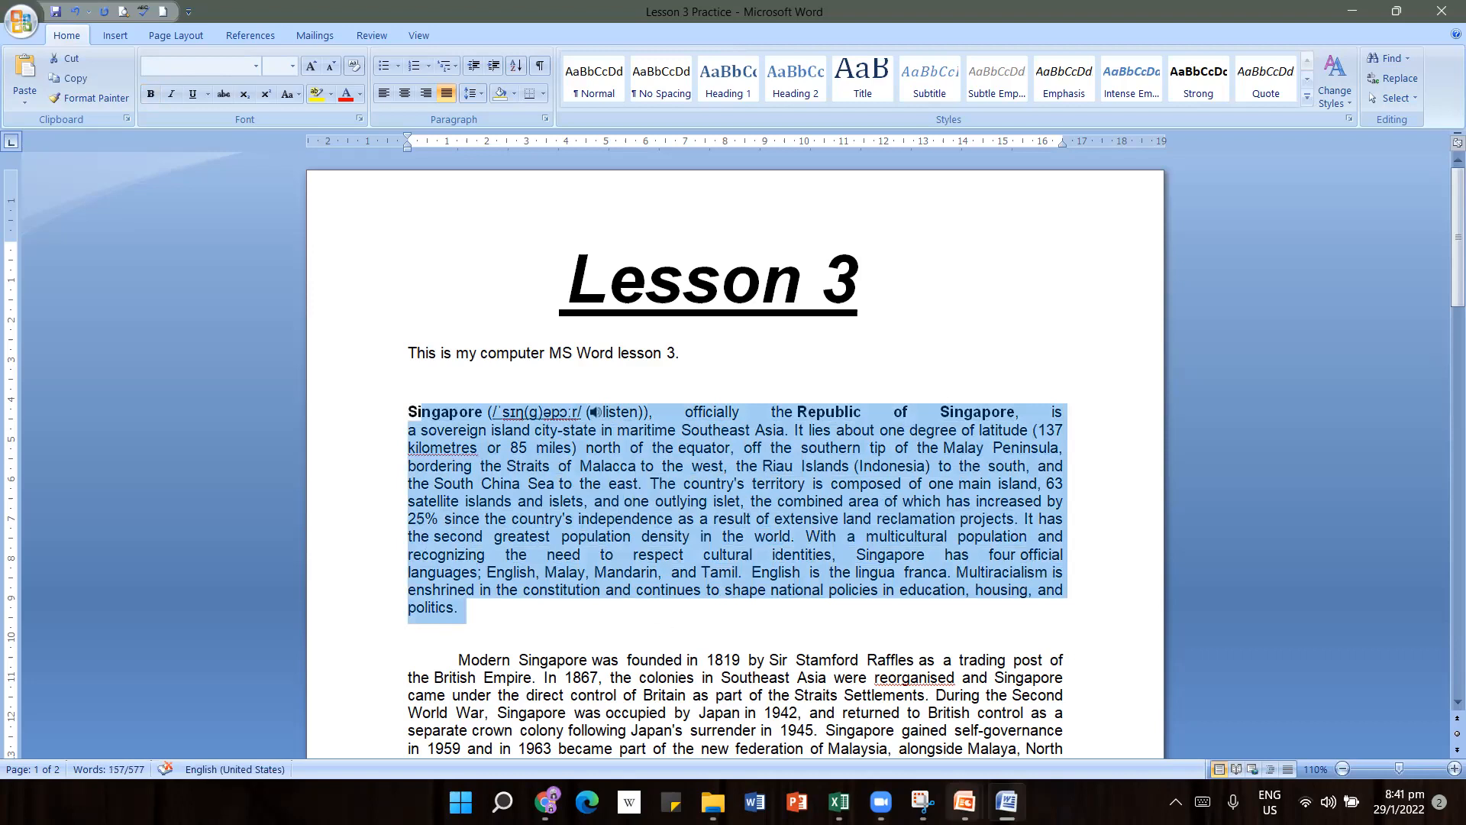
Review the Text Selection Techniques slide in the MsWord-Lesson 3 presentation and return to the Word document
mouse_move(964, 802)
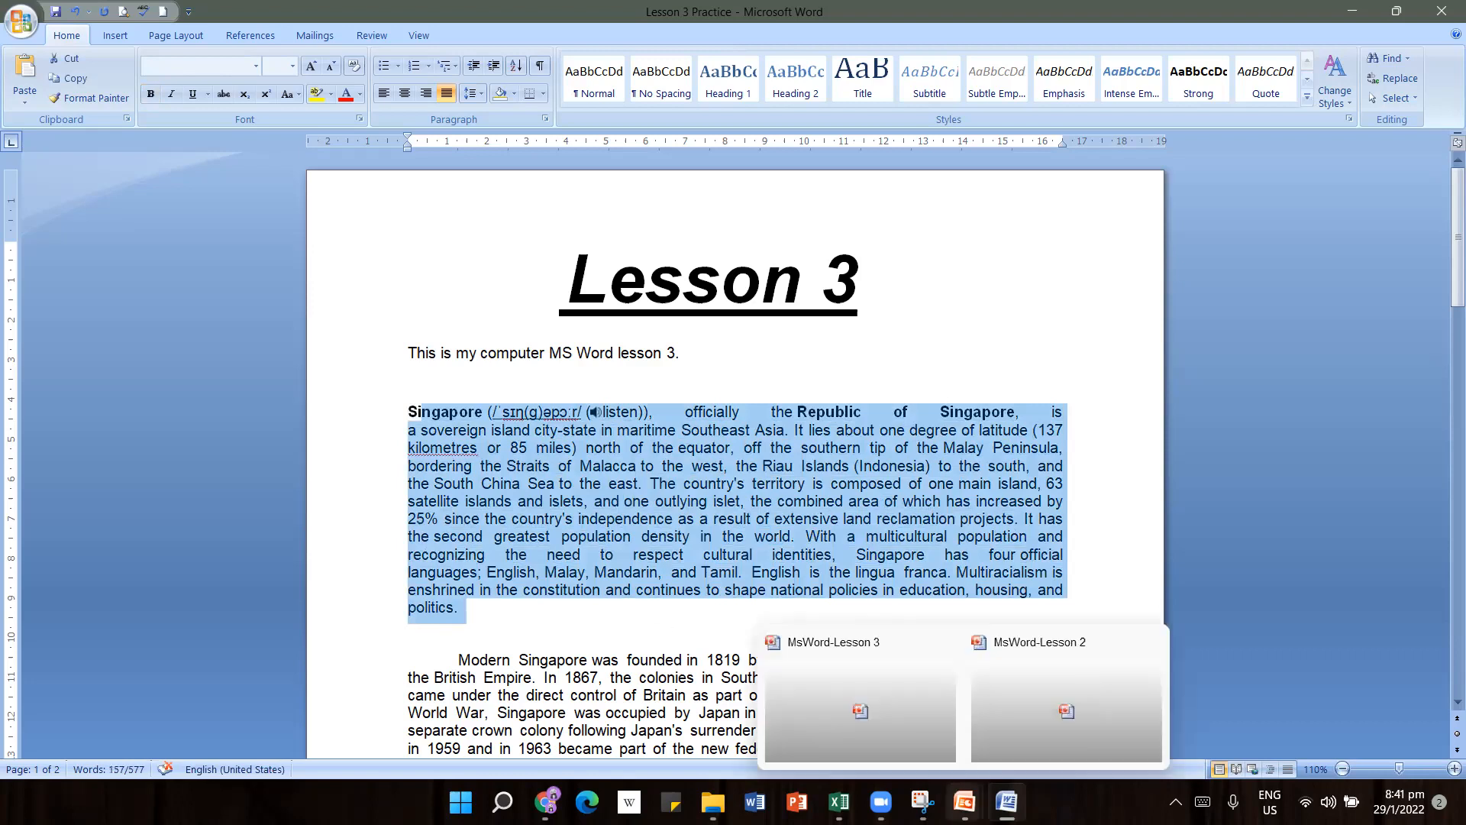
click(915, 756)
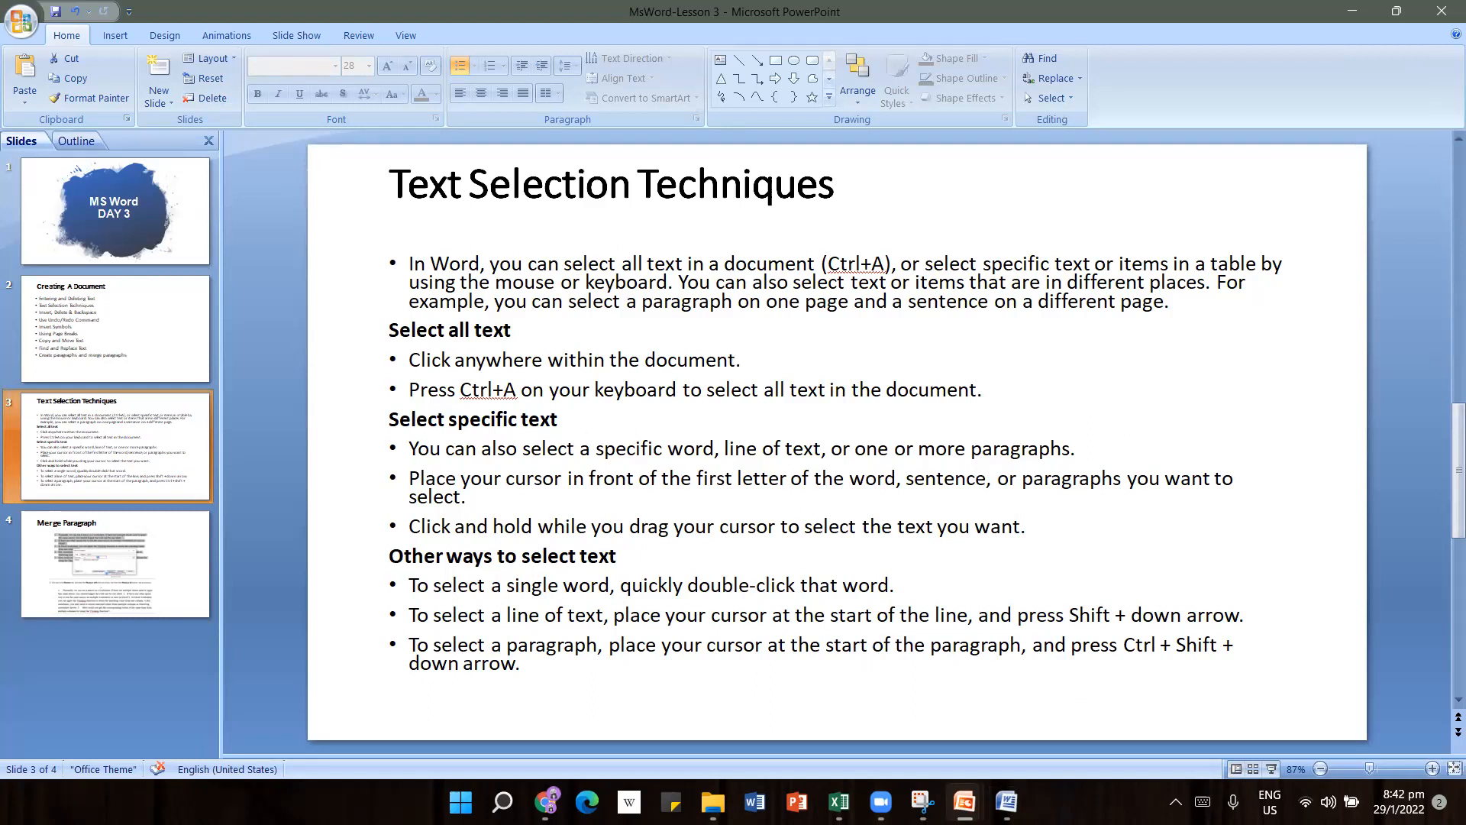
mouse_move(965, 802)
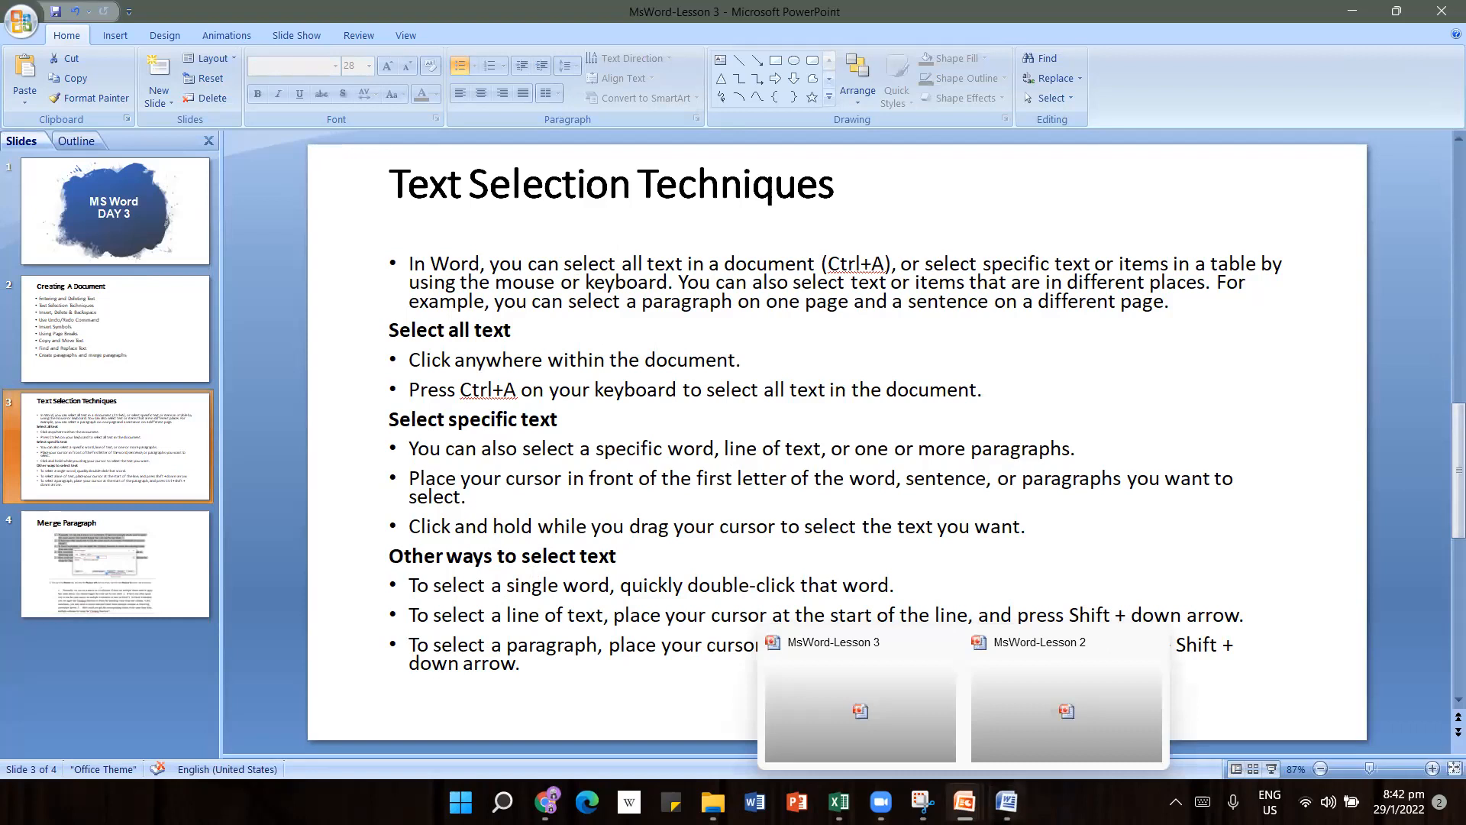
click(1014, 720)
Place the cursor in the title line, select all the text in the document and clear the selection
click(1061, 291)
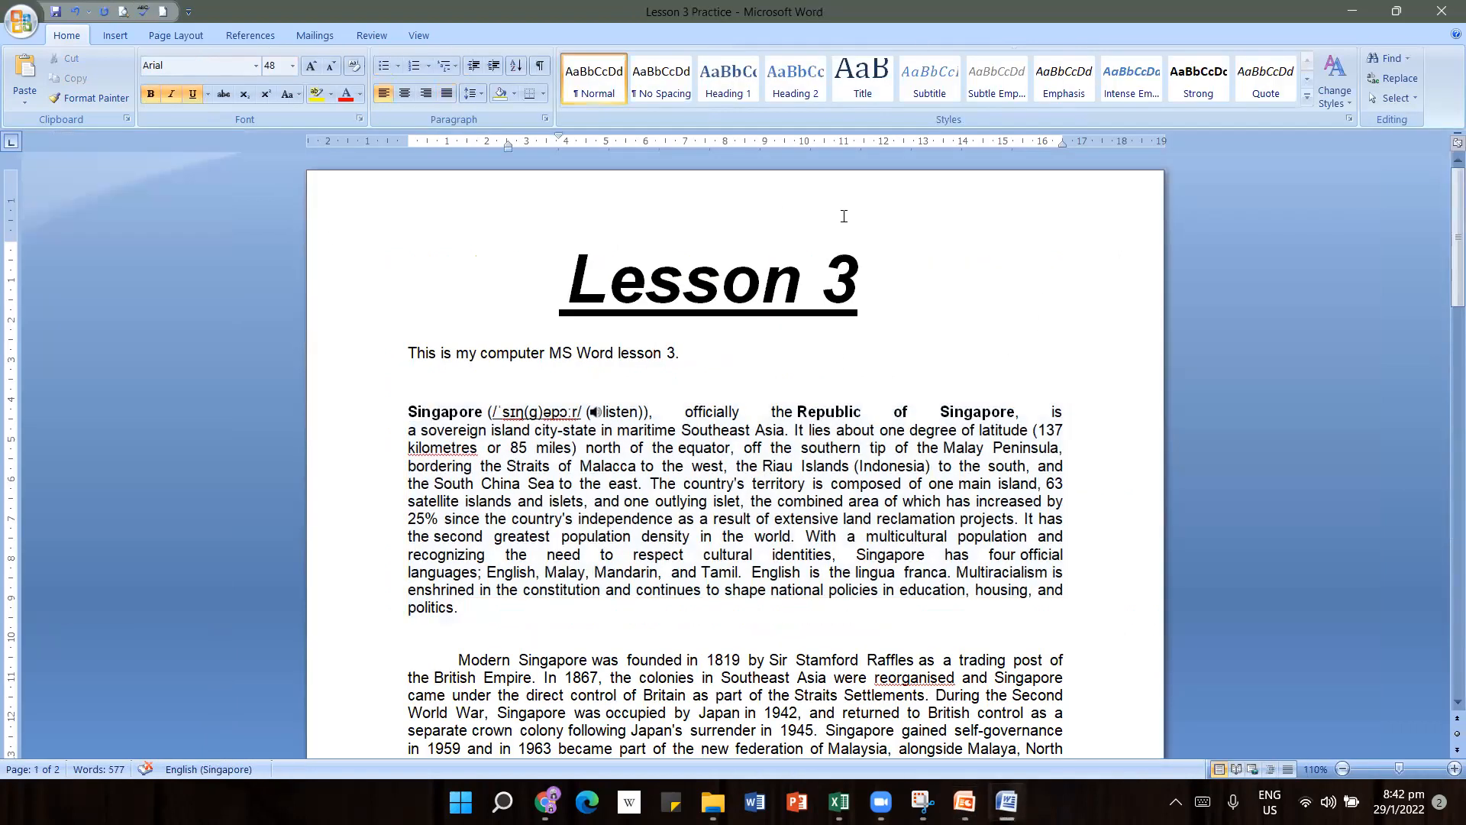
click(1410, 103)
click(1308, 120)
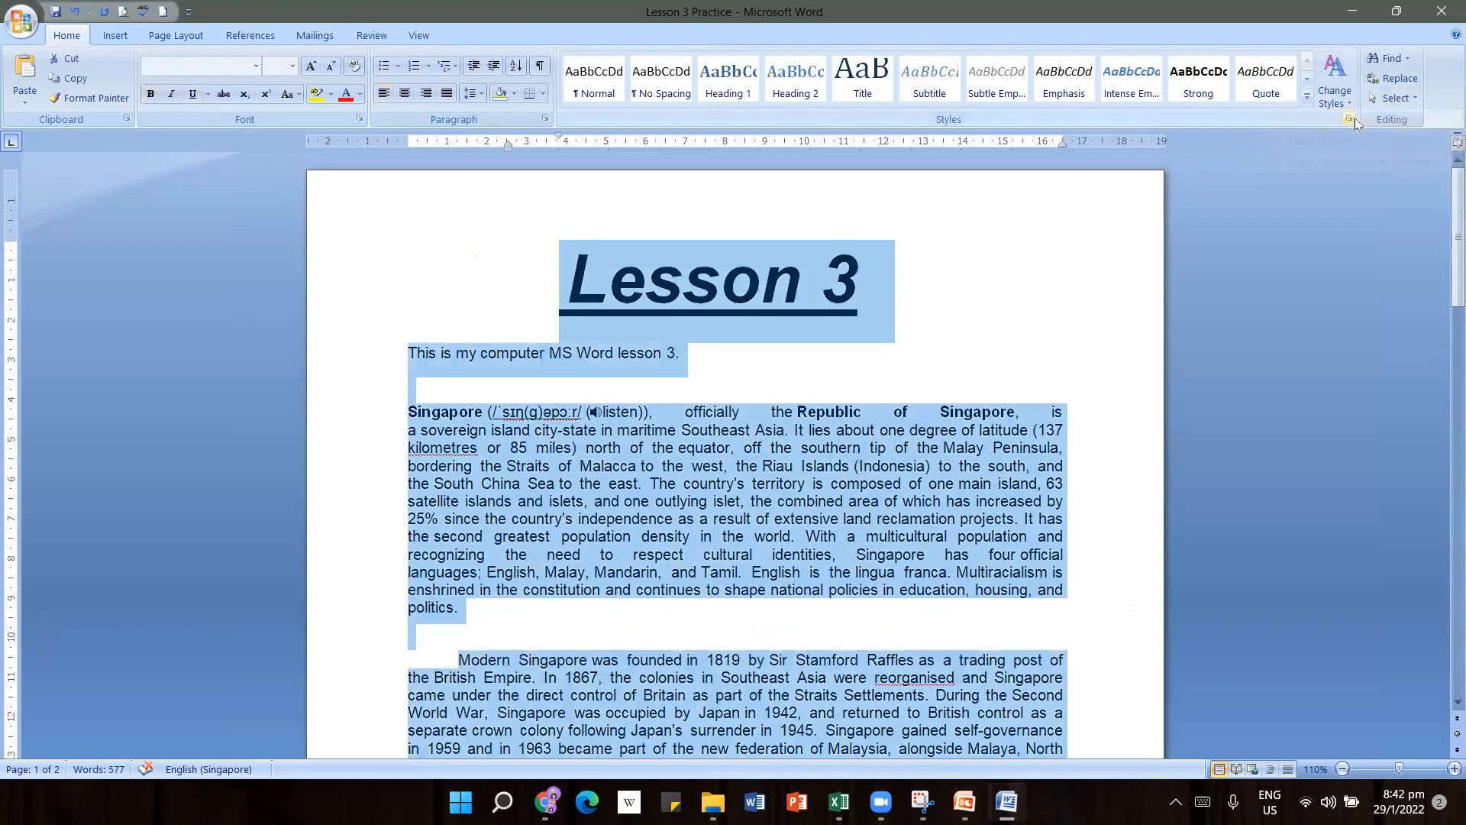
click(949, 284)
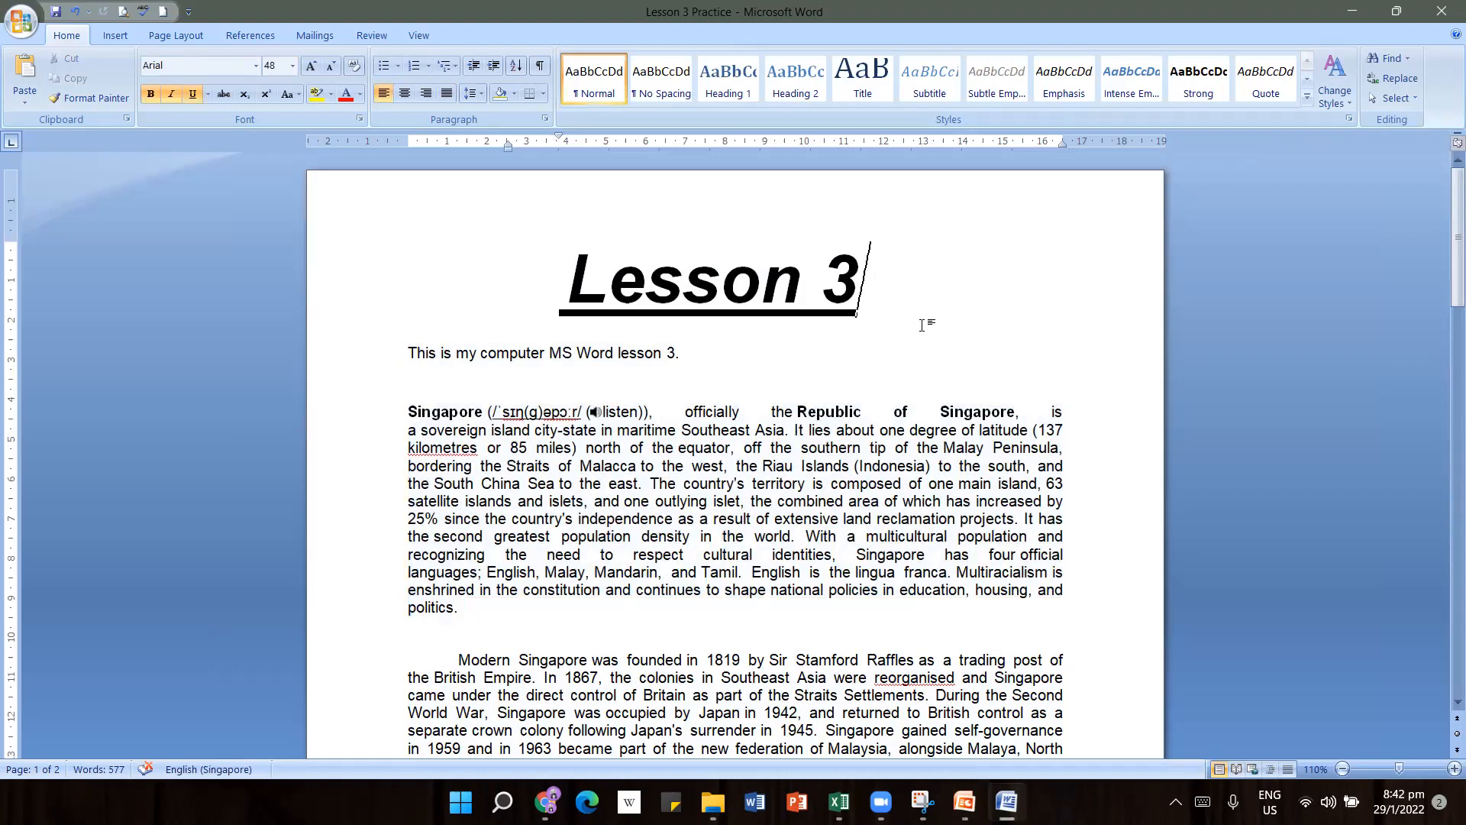
click(779, 464)
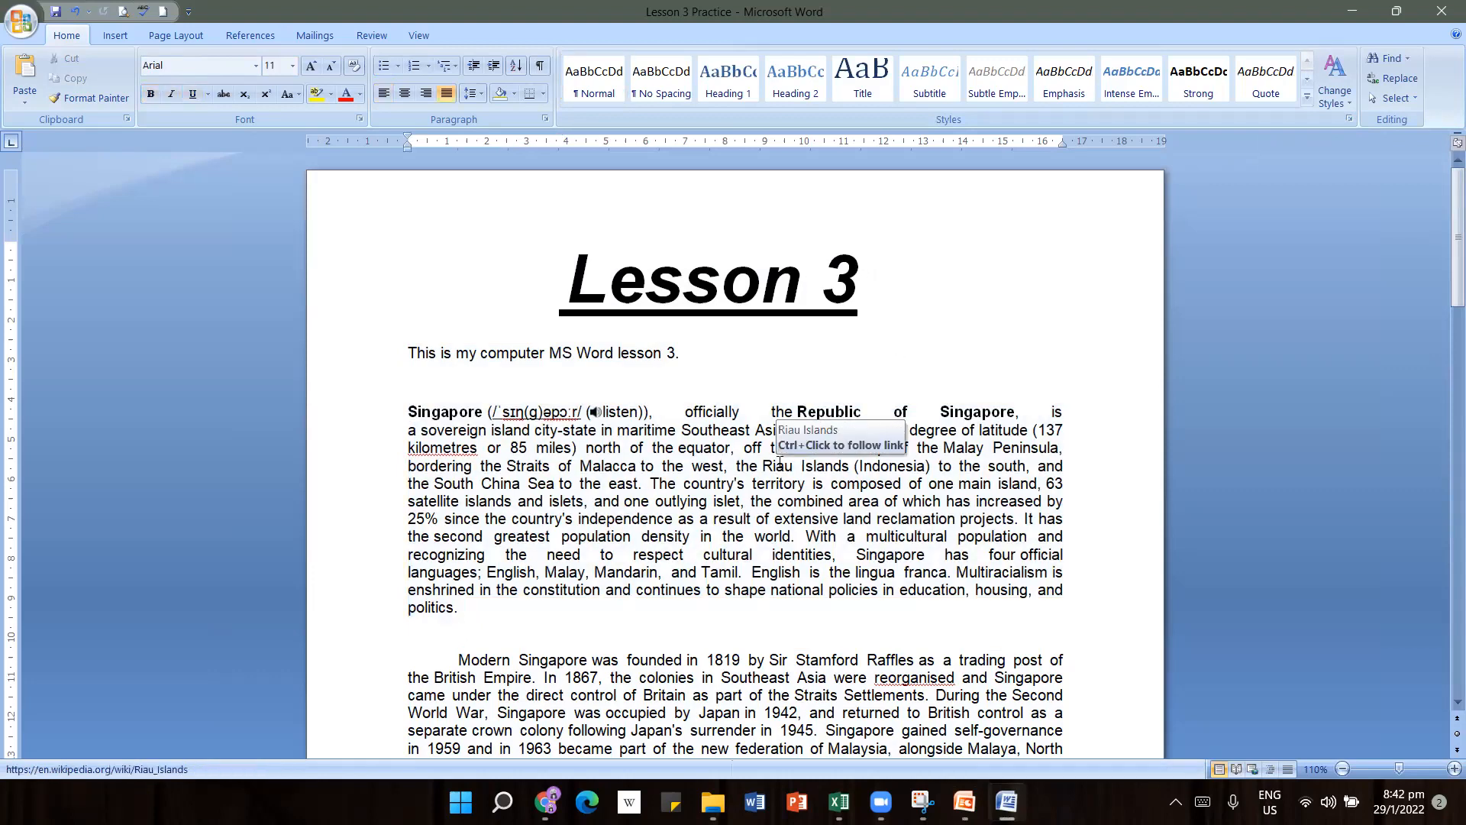
key(alt+a)
key(Escape)
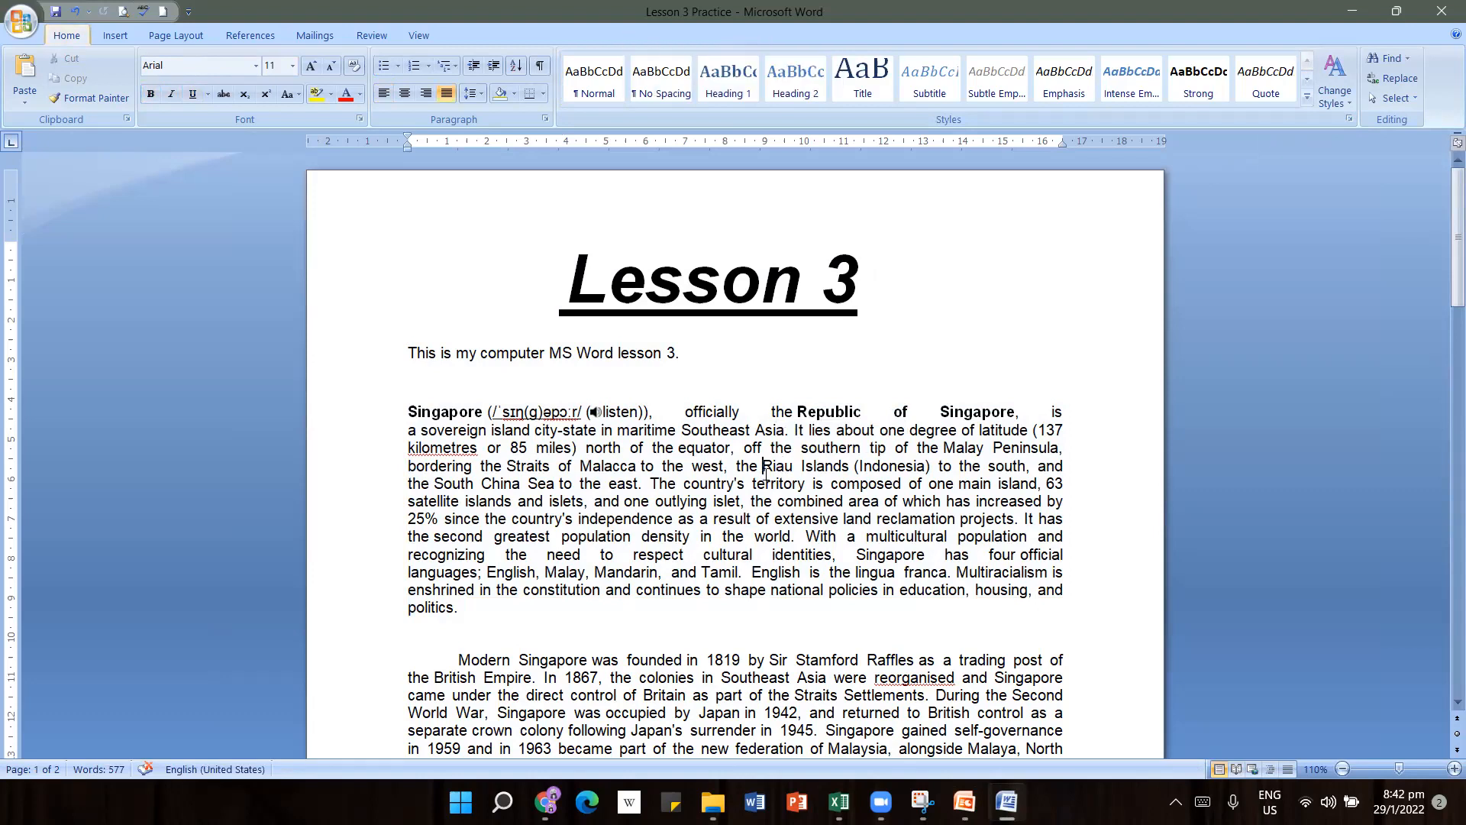
Select all the text in the document and clear it, then select the single word "Singapore" at the first paragraph's start and clear that
key(ctrl+a)
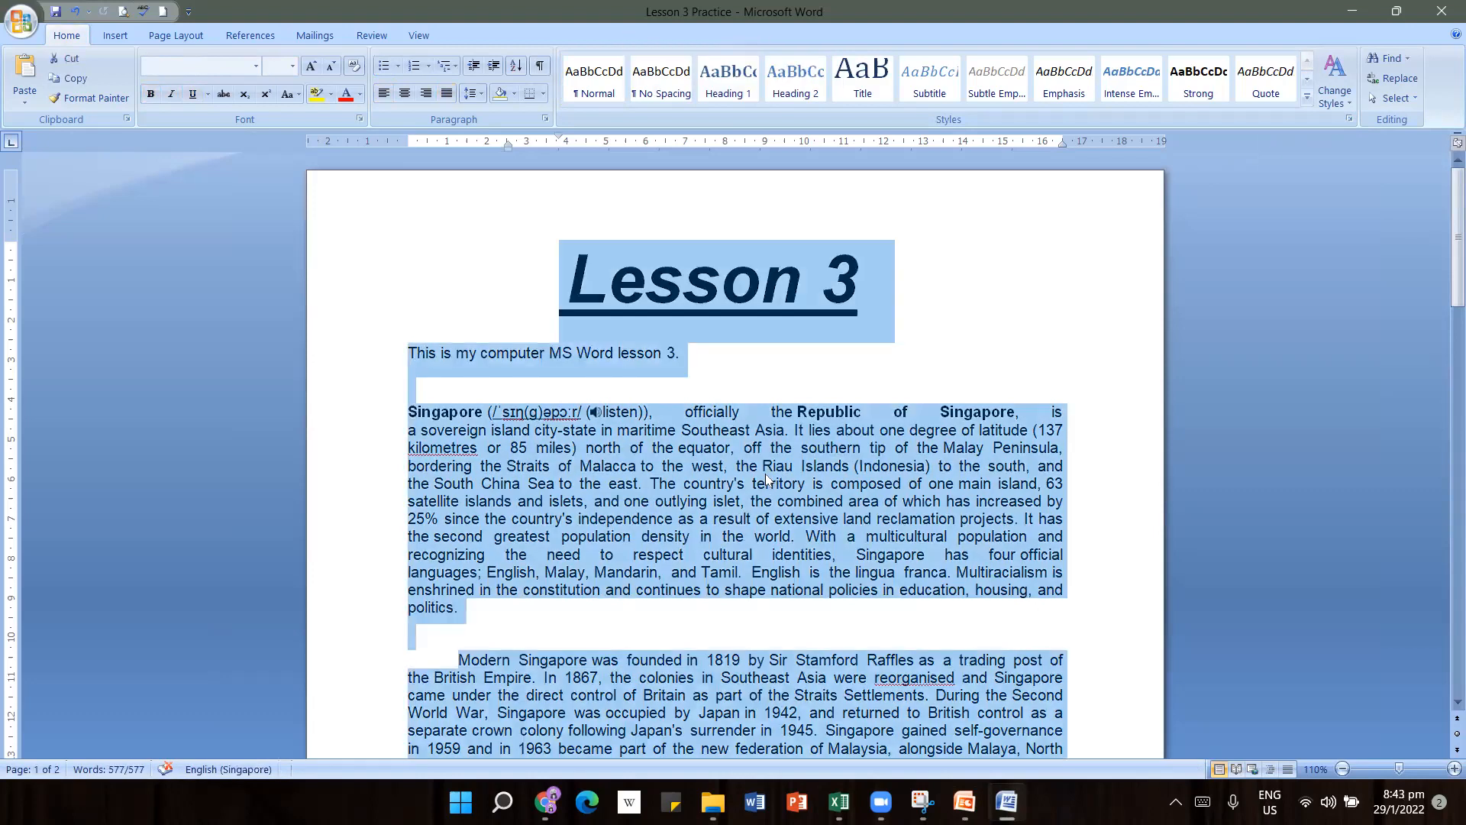
click(892, 373)
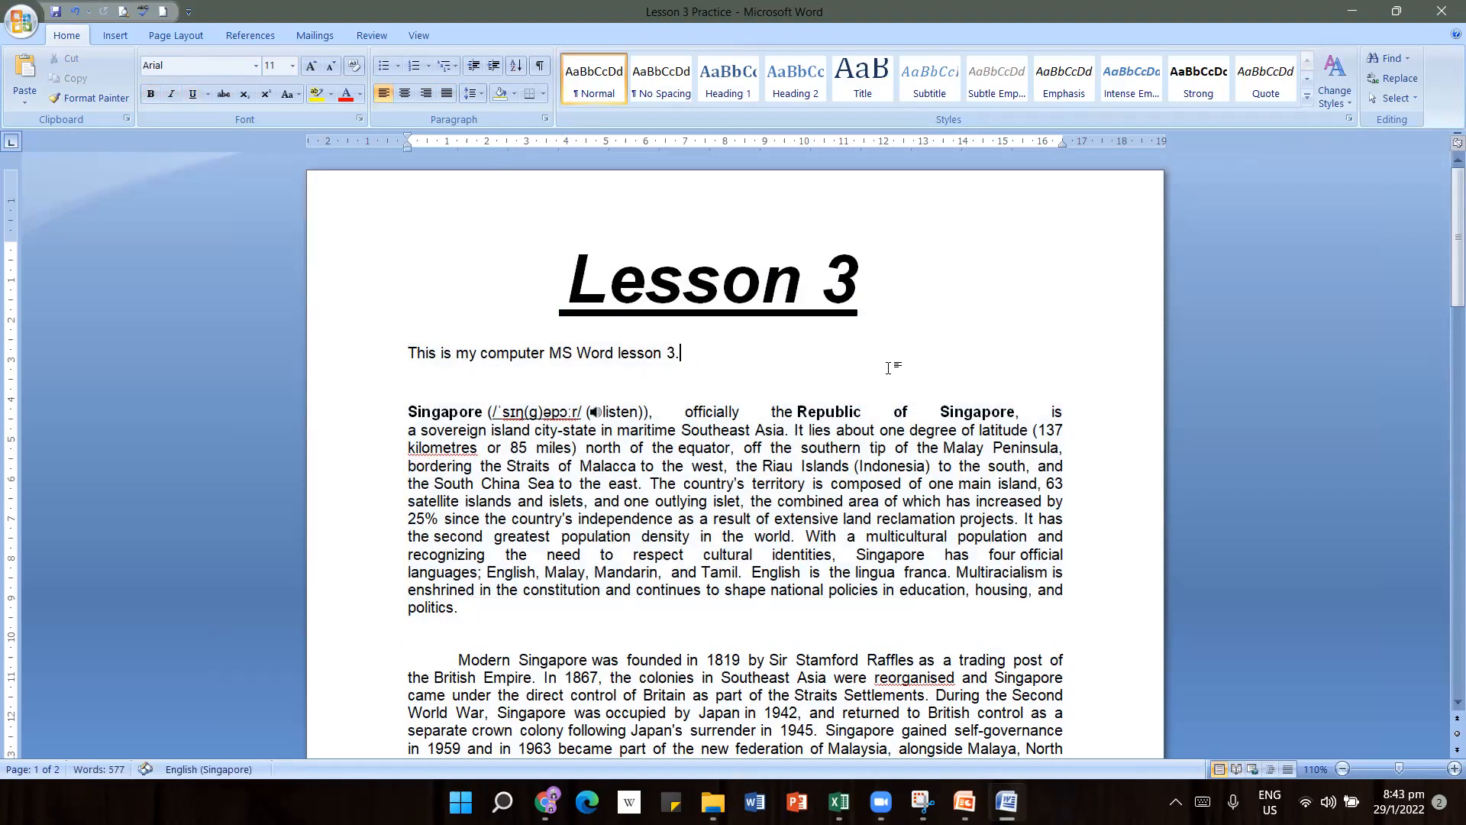
double_click(444, 410)
click(500, 521)
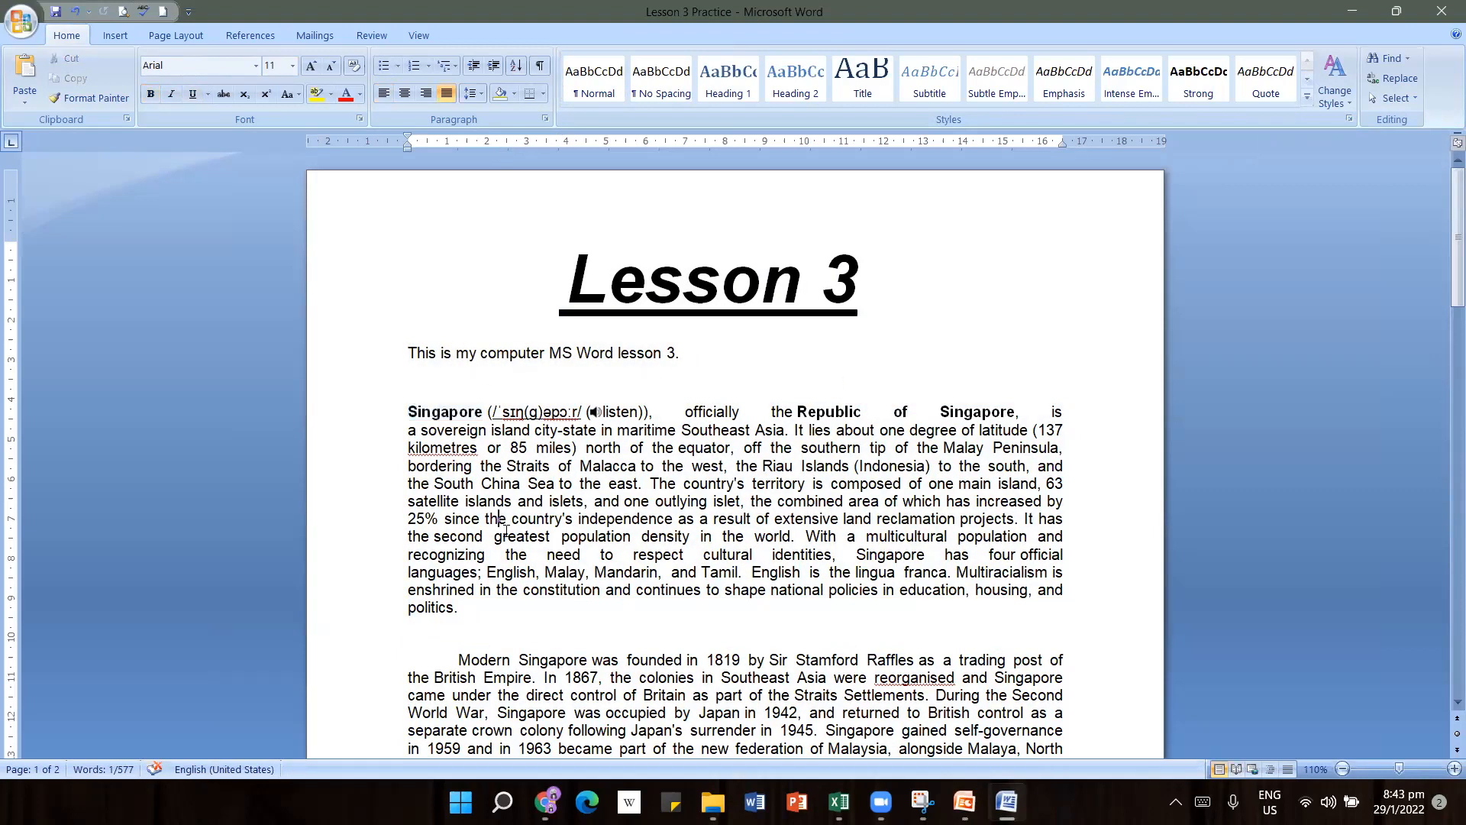
Select the first Singapore paragraph's text from "Singapore" through "lingua franca." and clear the selection
drag(407, 412, 788, 541)
click(497, 448)
drag(412, 416, 780, 552)
drag(877, 569, 964, 584)
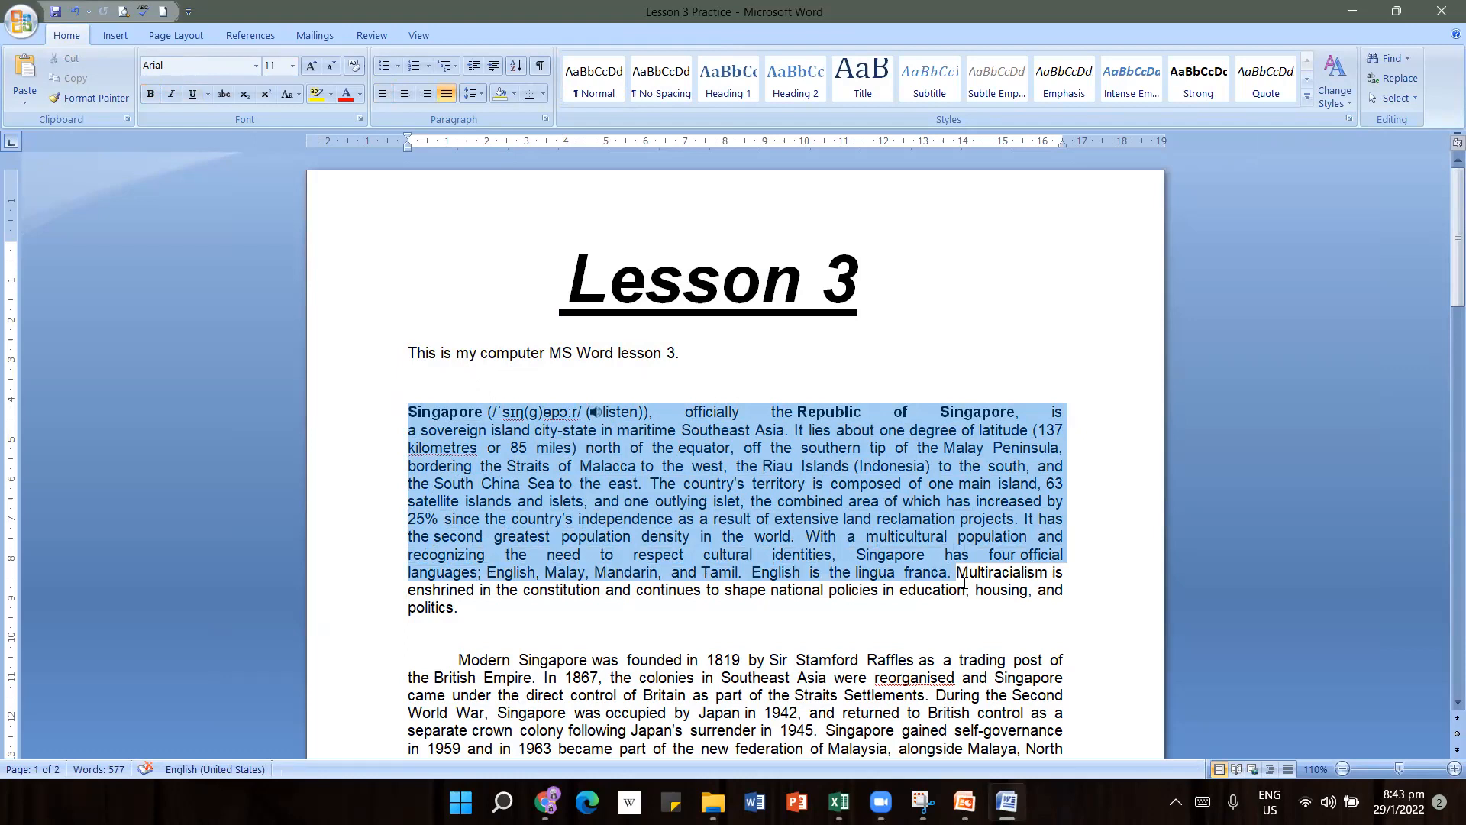
click(964, 586)
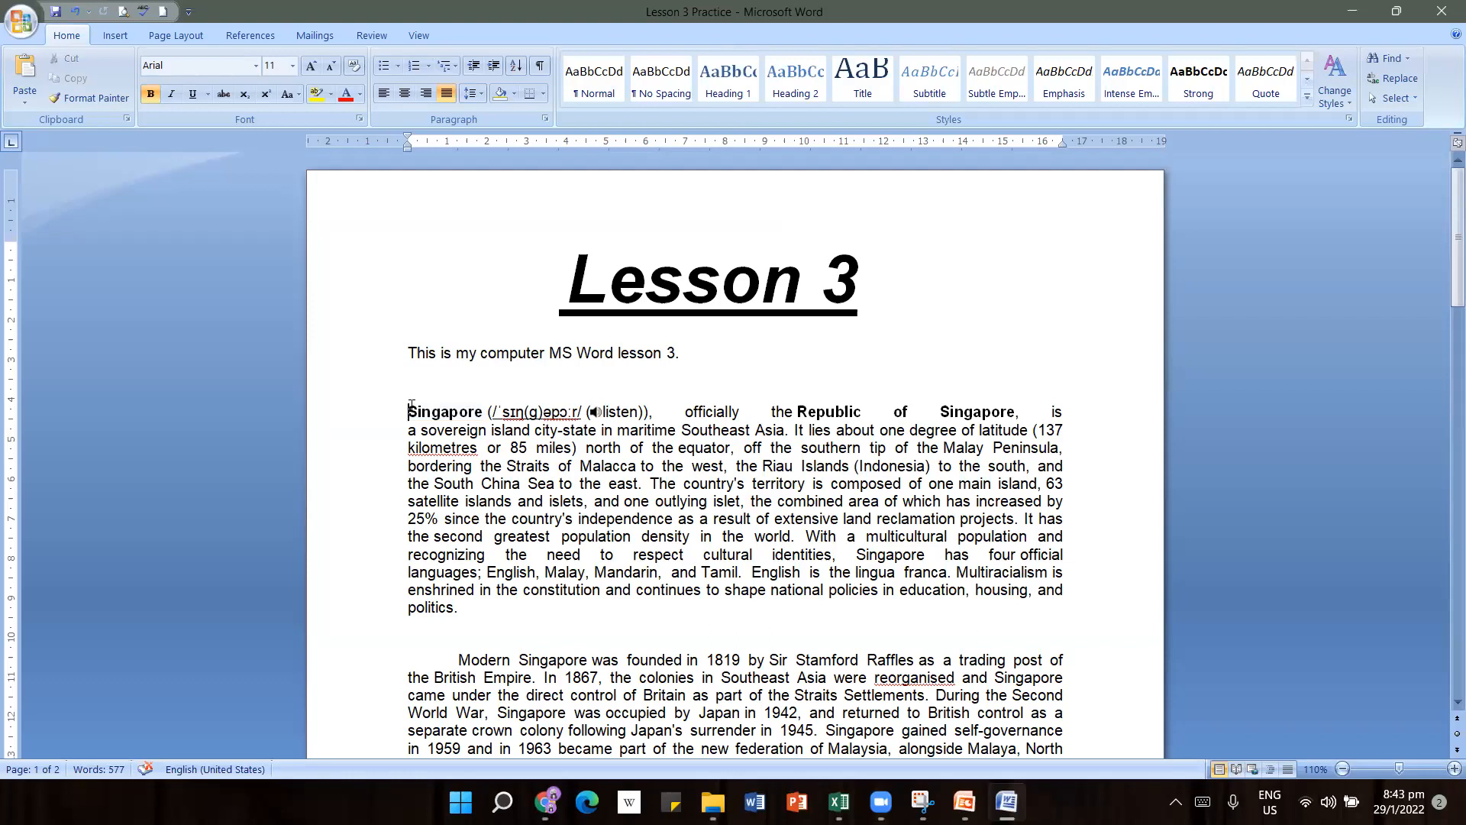
Select the first Singapore paragraph's opening four lines one by one, then extend the selection to the paragraph's end
key(shift+Down)
key(shift+Down)
key(shift+Down)
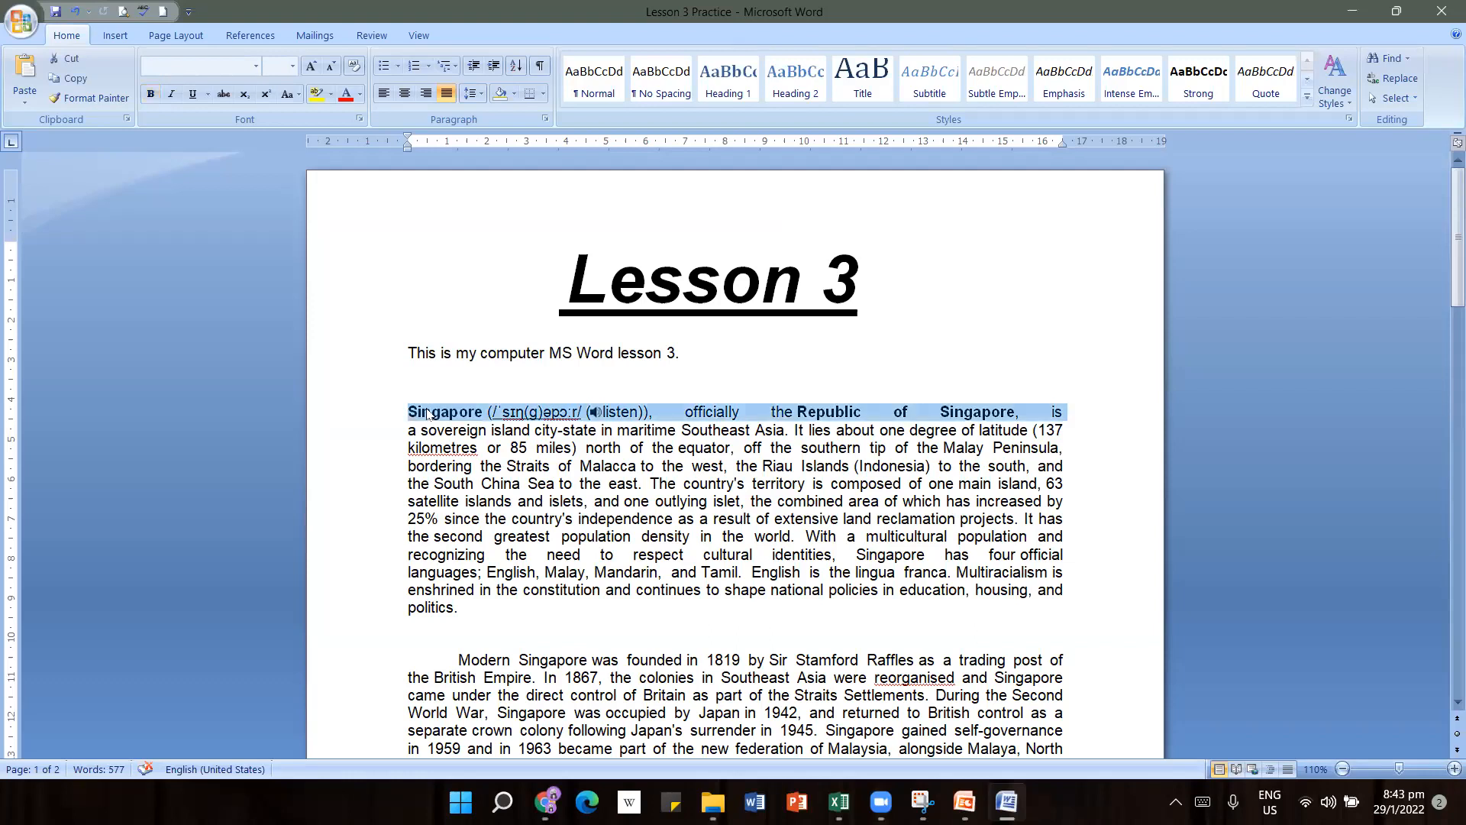
key(shift+Down)
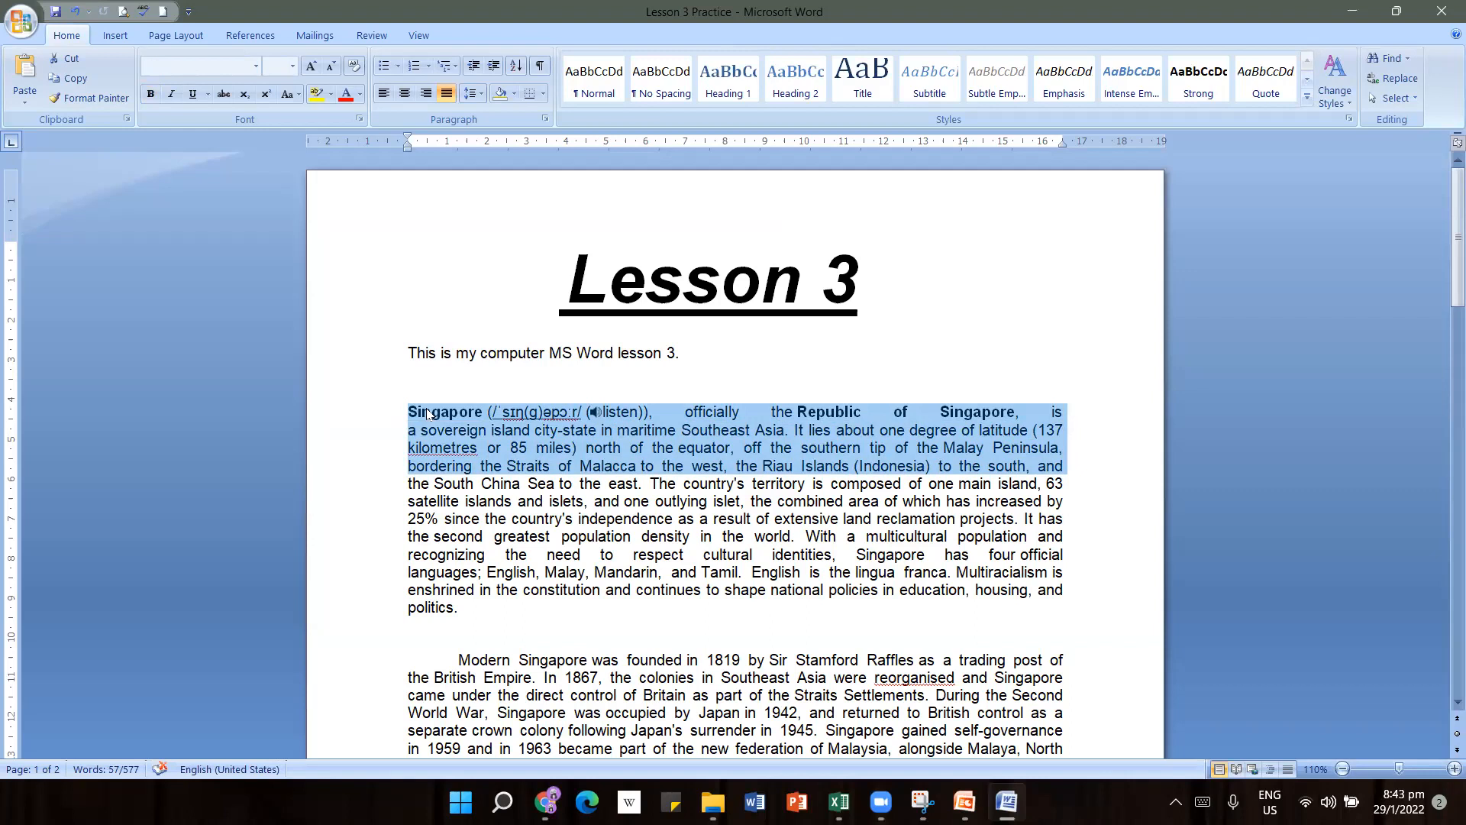
key(ctrl+shift+Down)
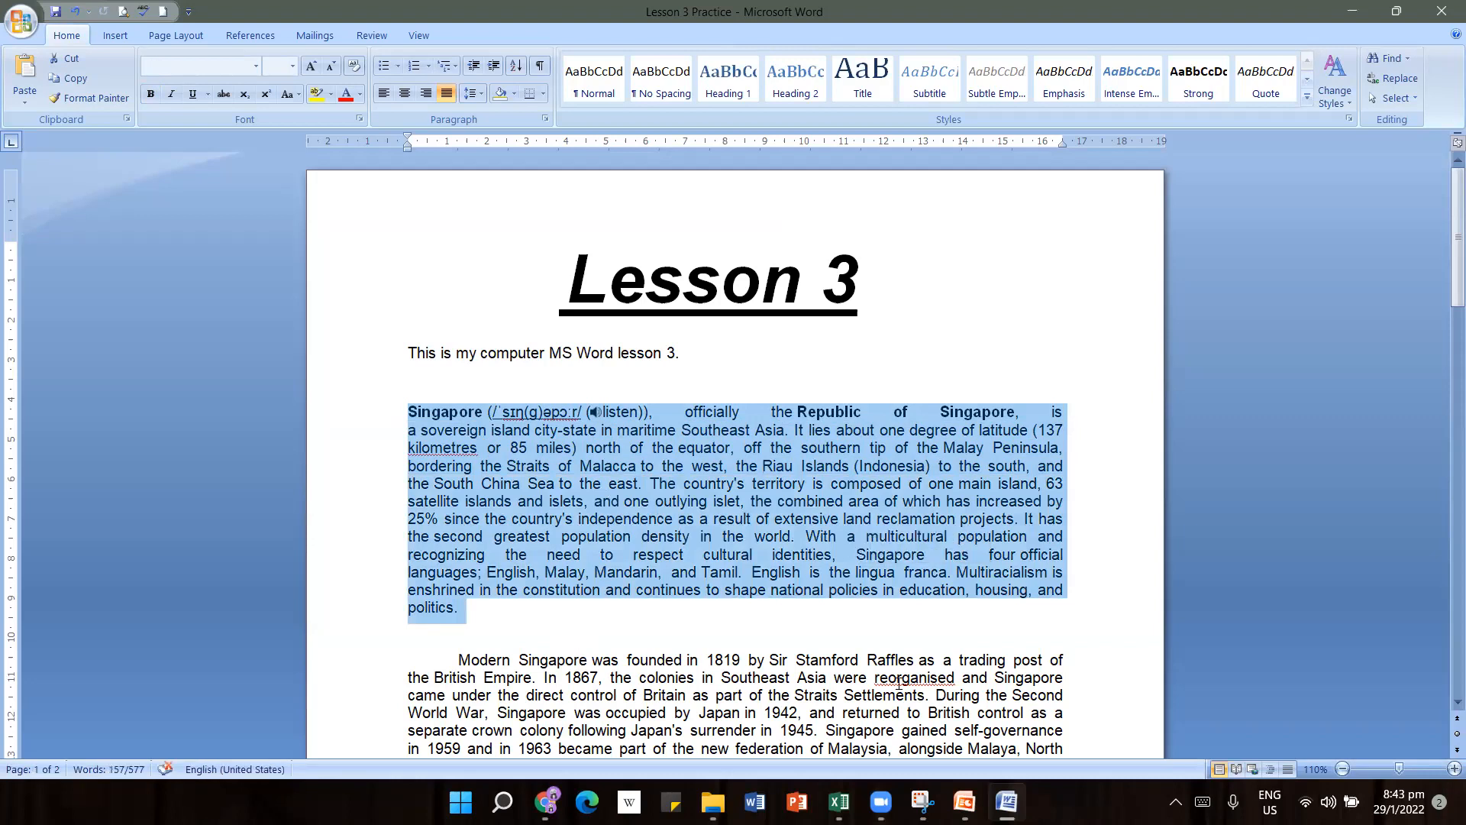
Review the Creating A Document slide in the MsWord-Lesson 3 presentation and return to the Word document
mouse_move(838, 802)
click(965, 802)
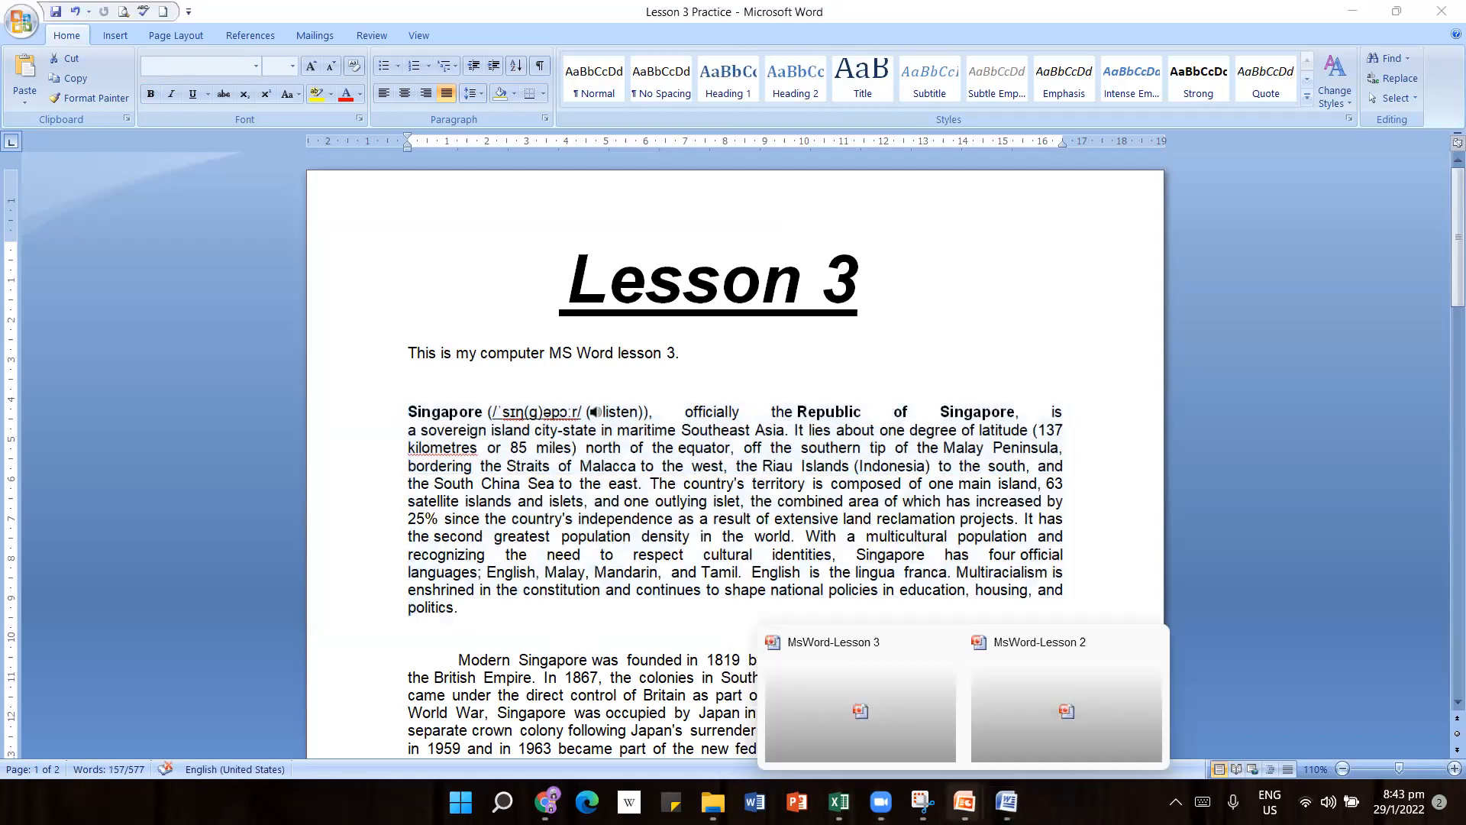
click(921, 745)
click(152, 336)
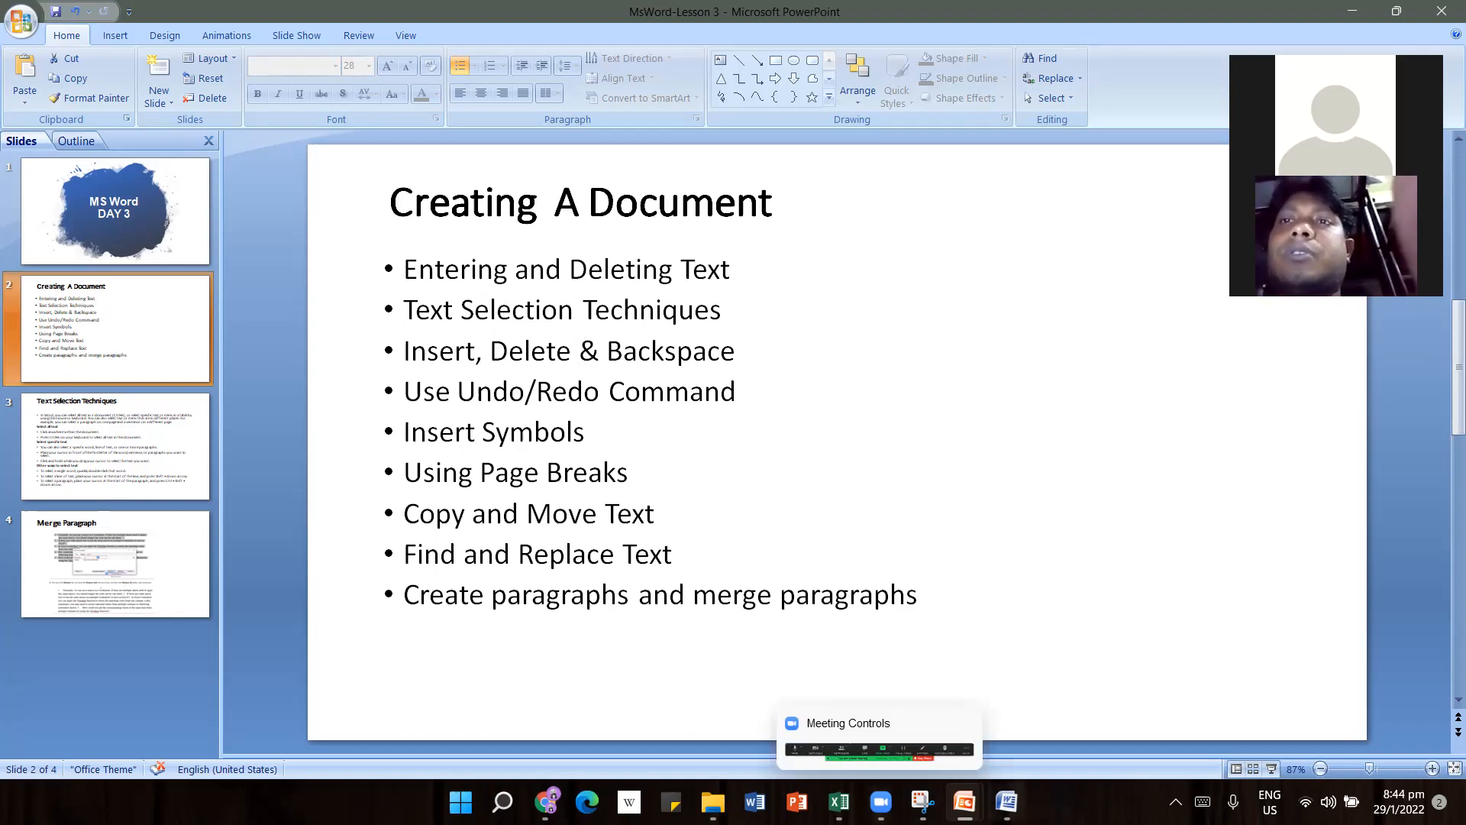
click(1006, 801)
Add "We are learining about cdocument creation" at the end of the introductory line, after "lesson 3."
click(690, 356)
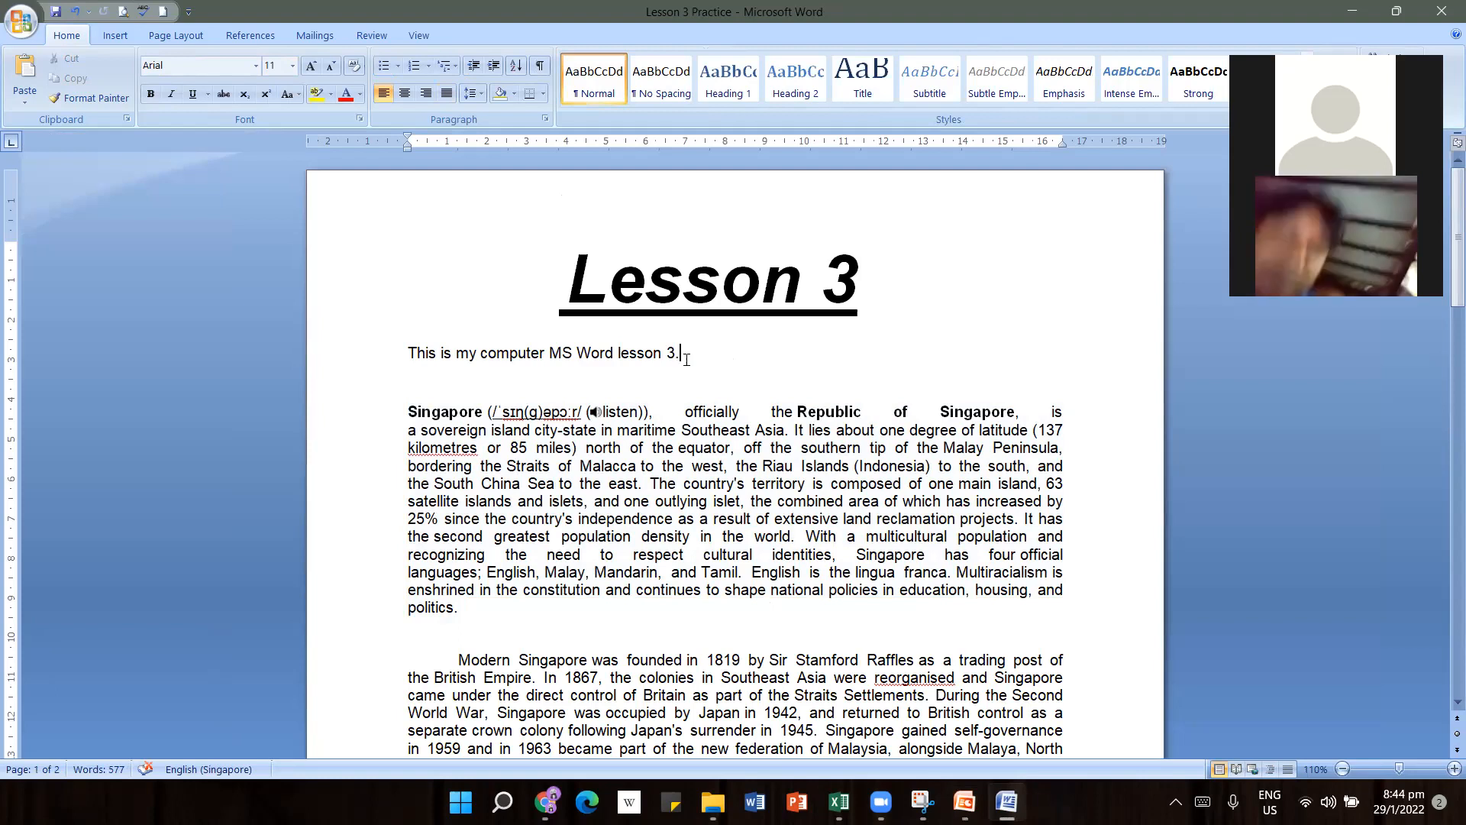
text(We are )
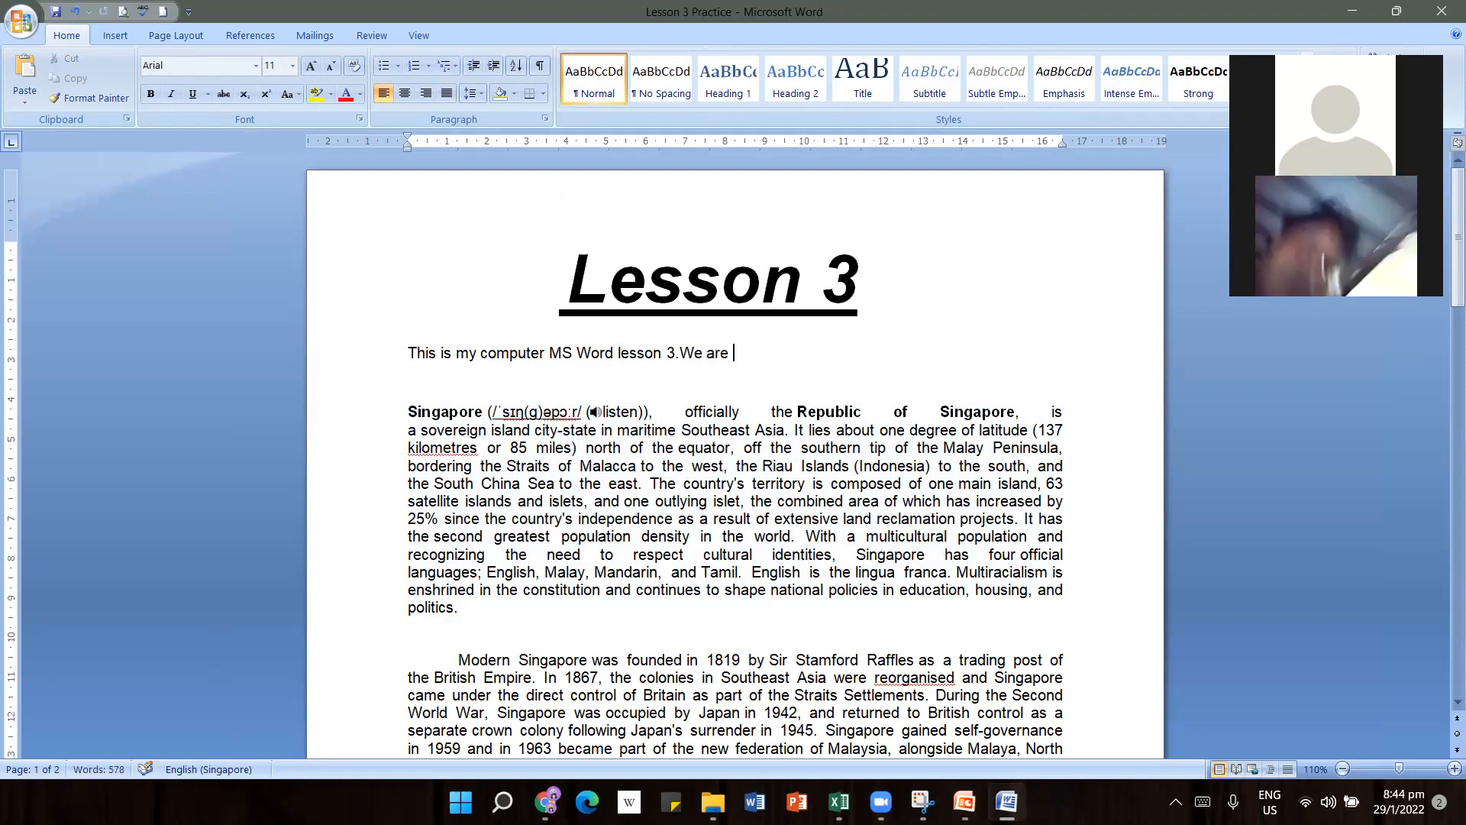
text(learining a)
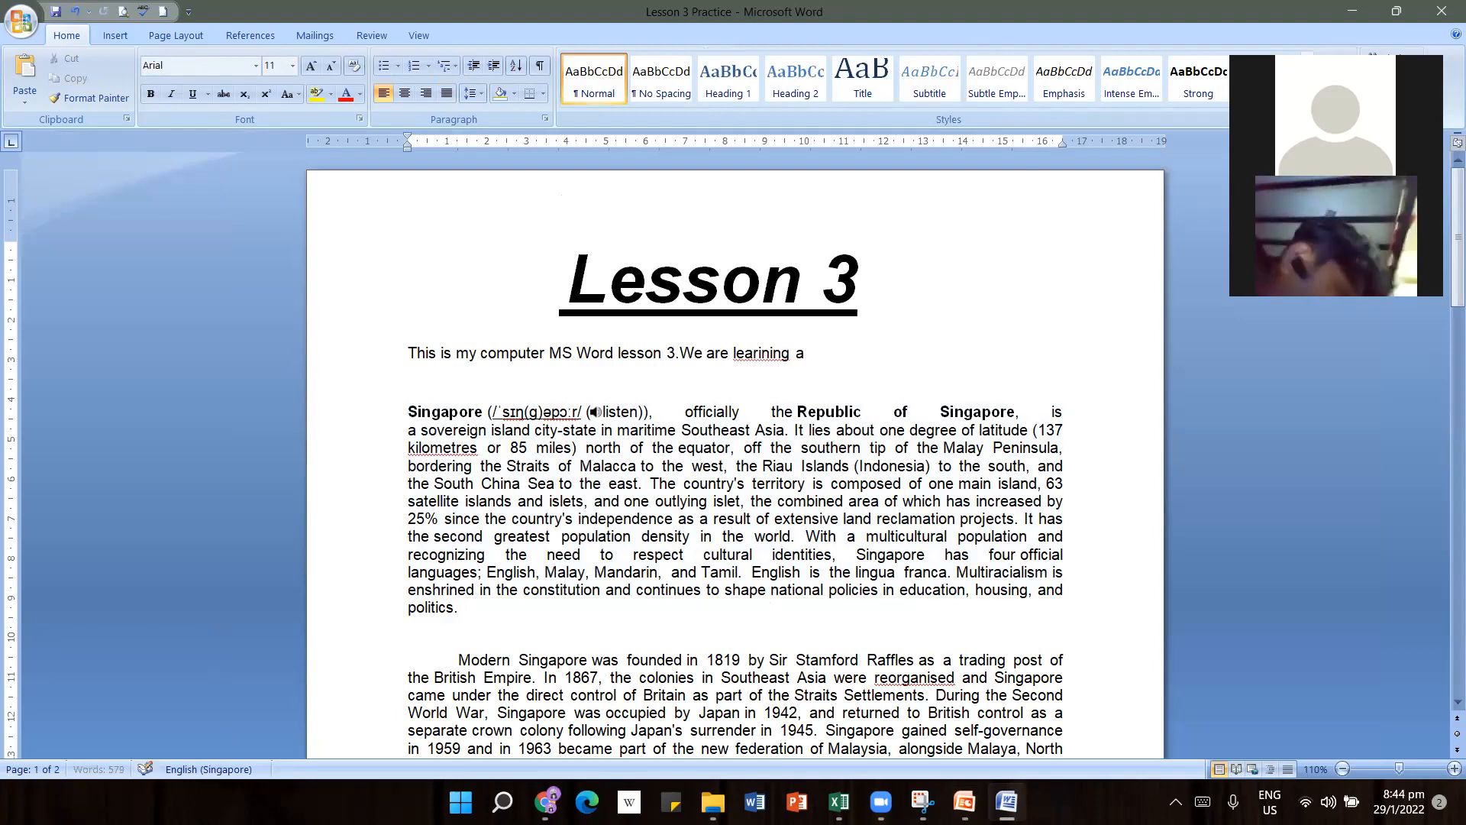
text(bout )
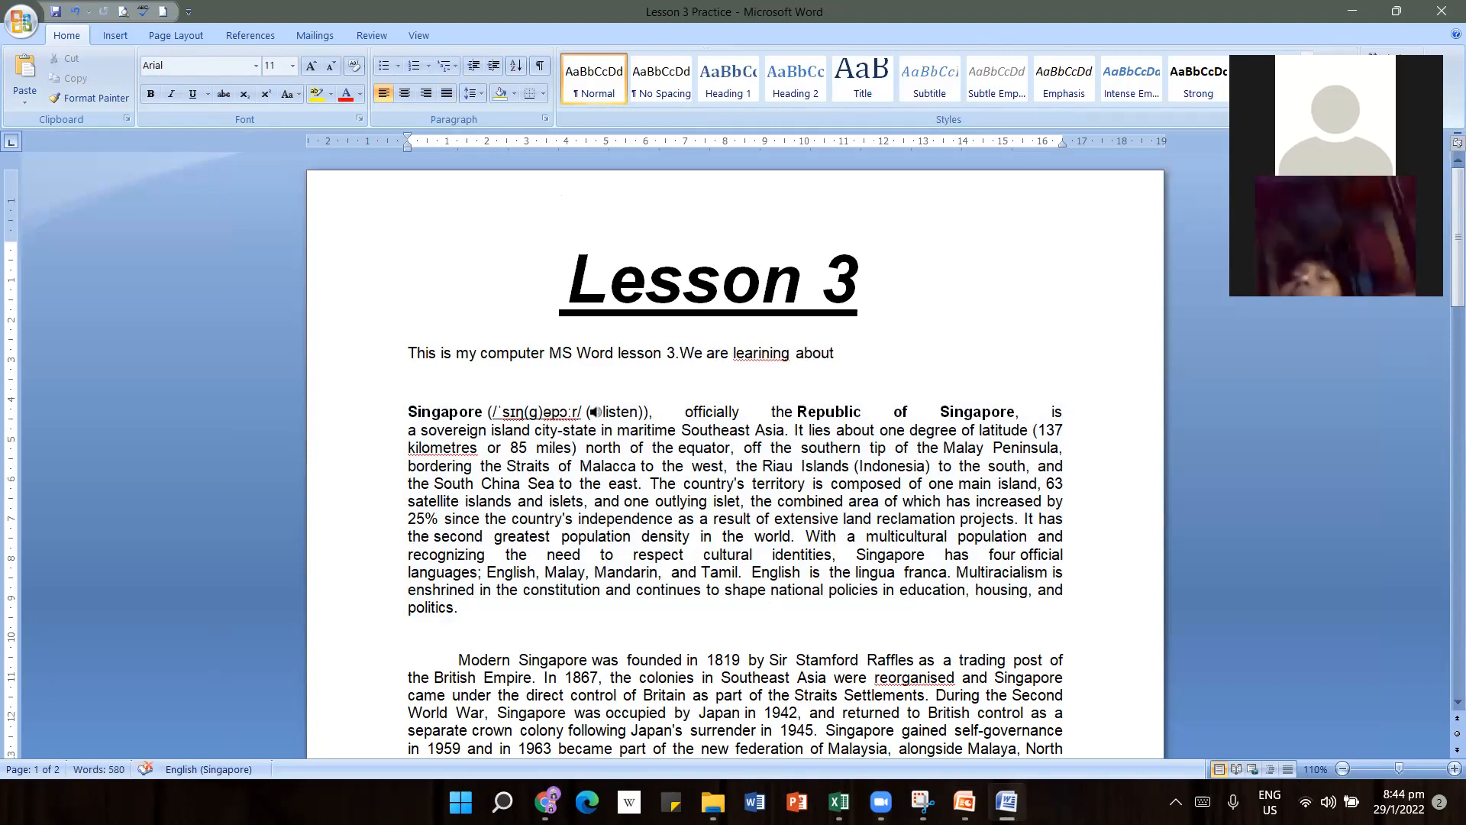
text(cd)
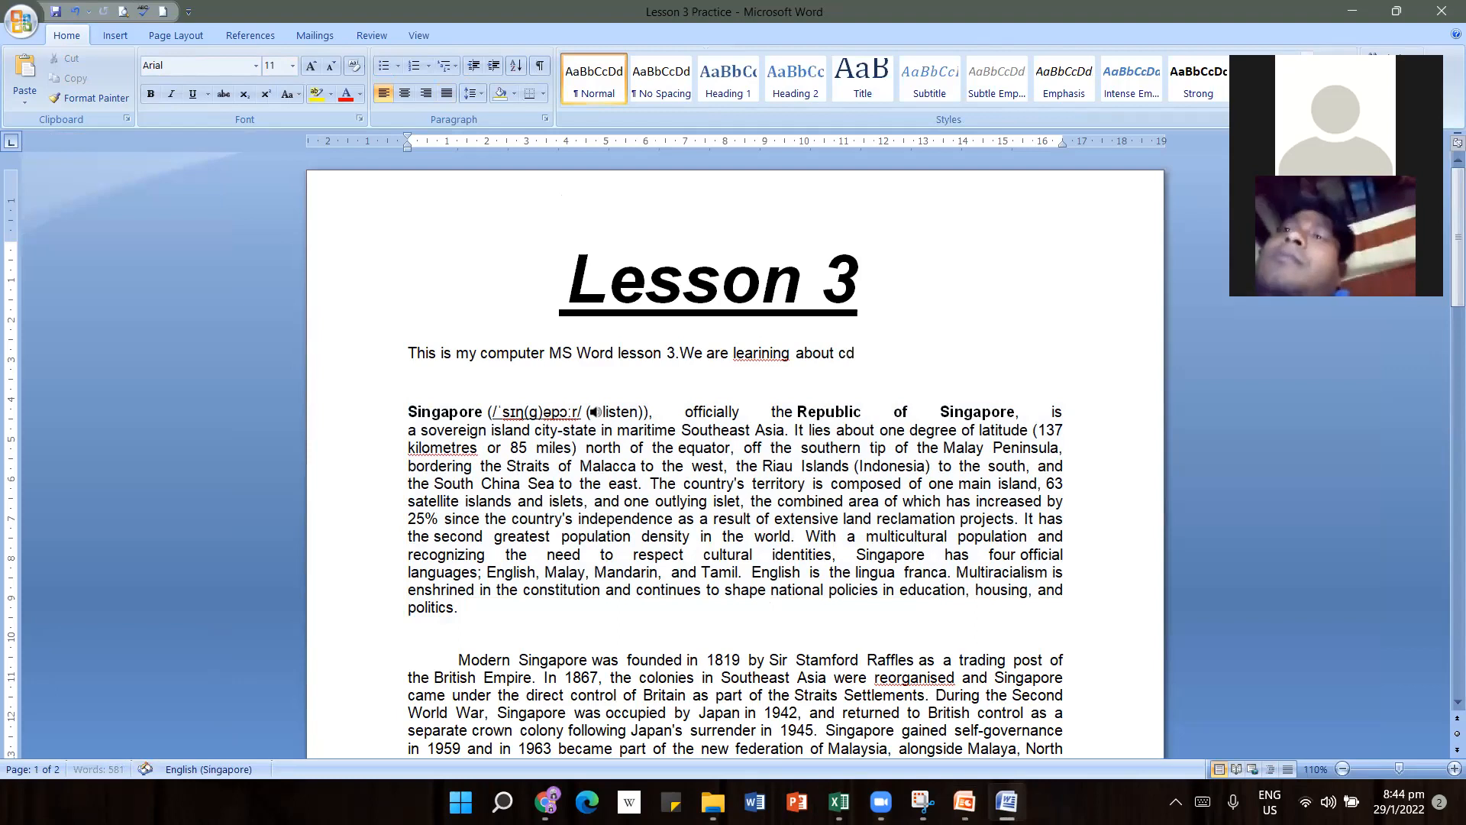
text(ocument cr)
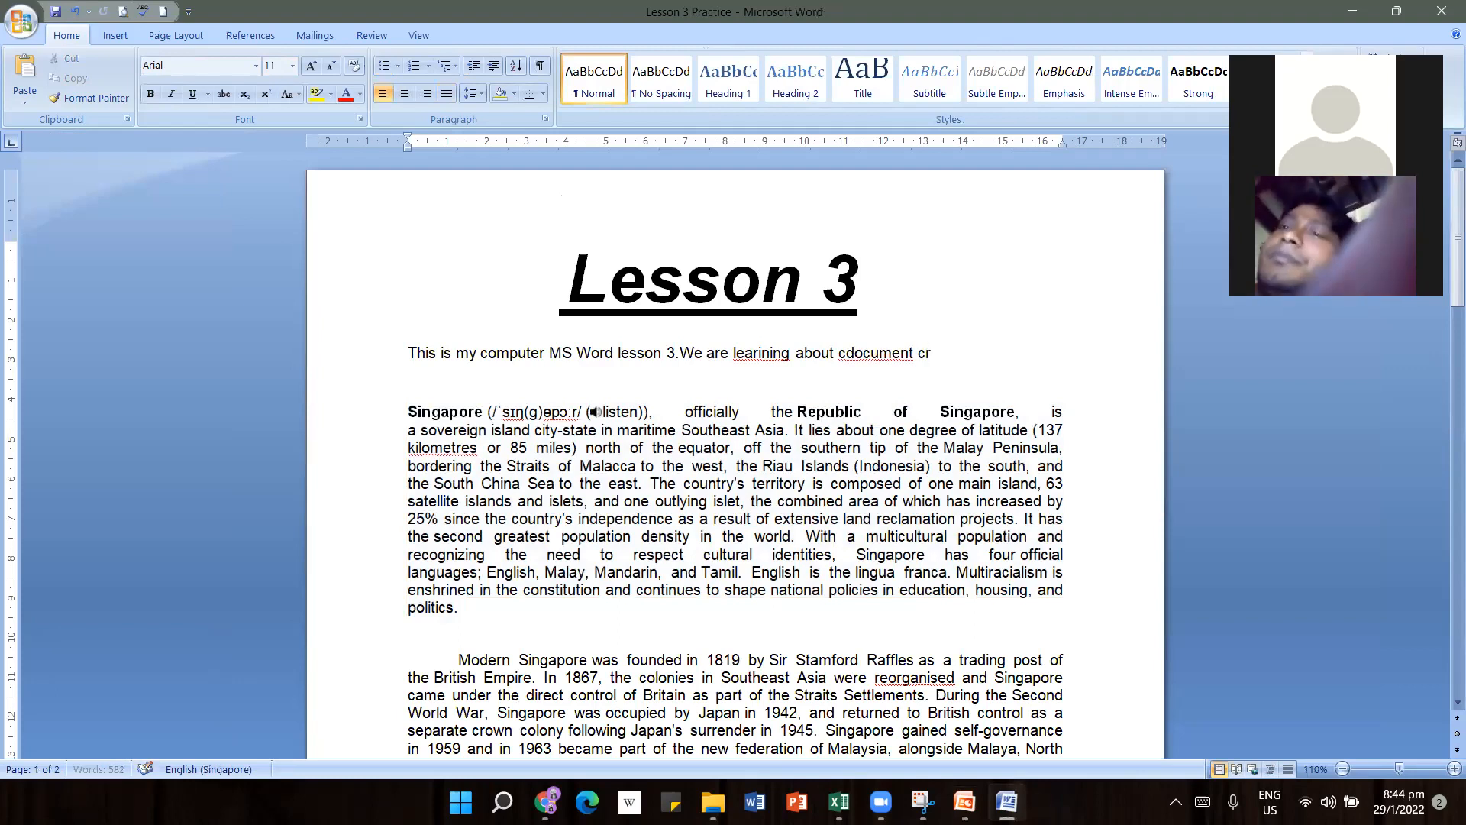
text(eation)
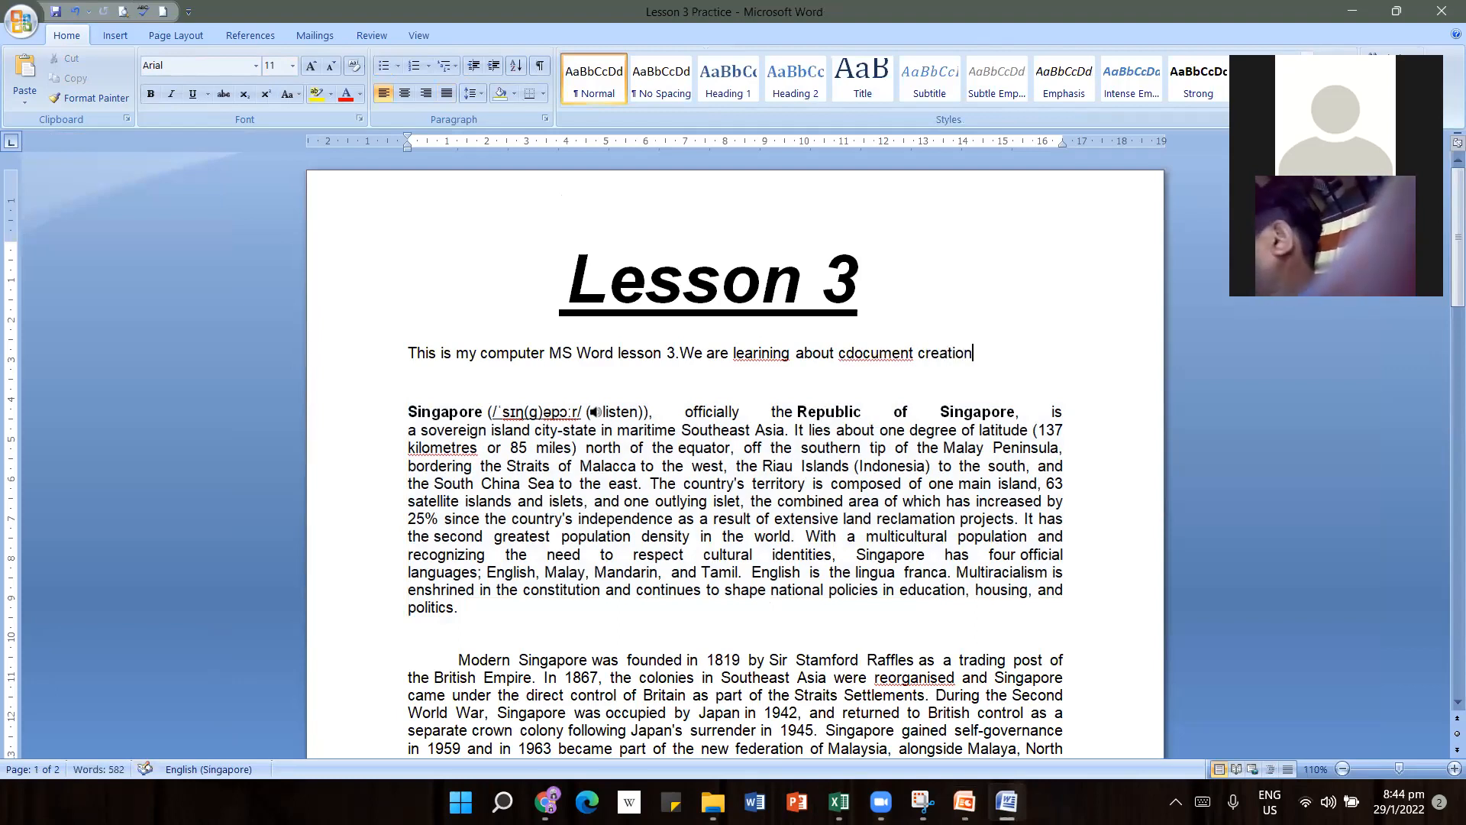
Remove the stray "c" from "cdocument" and correct the misspelled "learining" to "learning"
click(841, 353)
key(BackSpace)
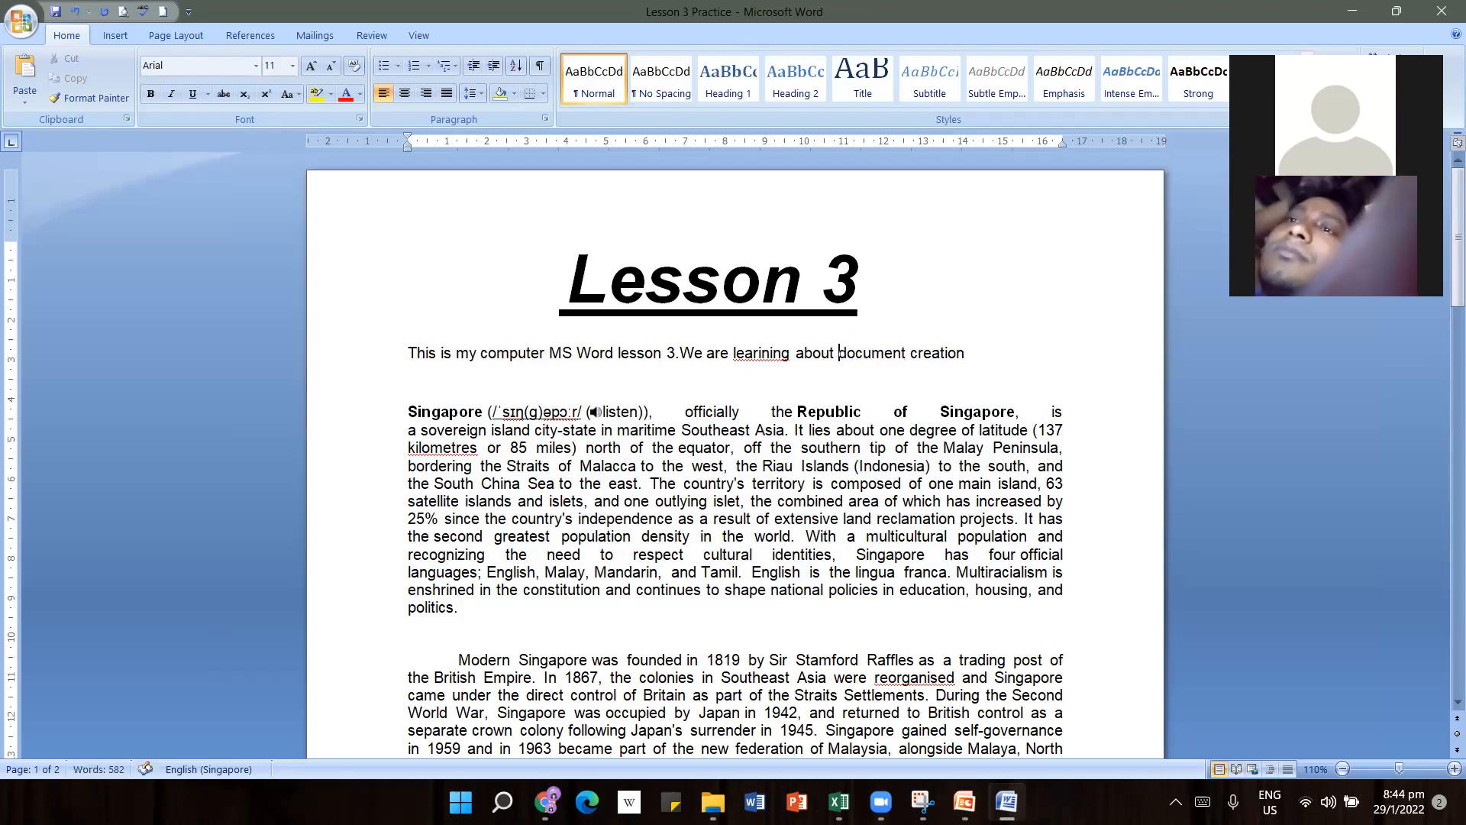
right_click(749, 351)
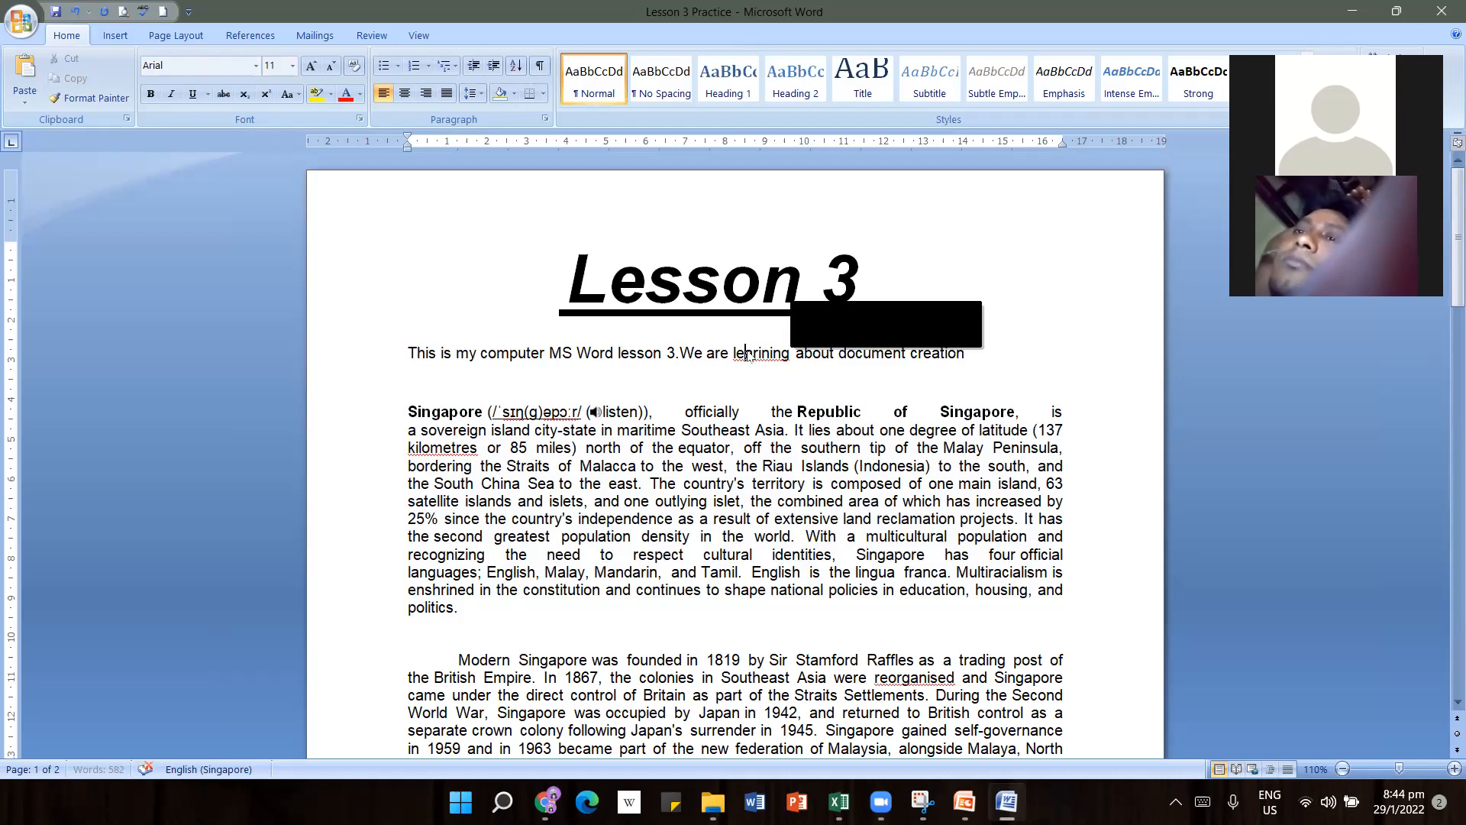
click(826, 376)
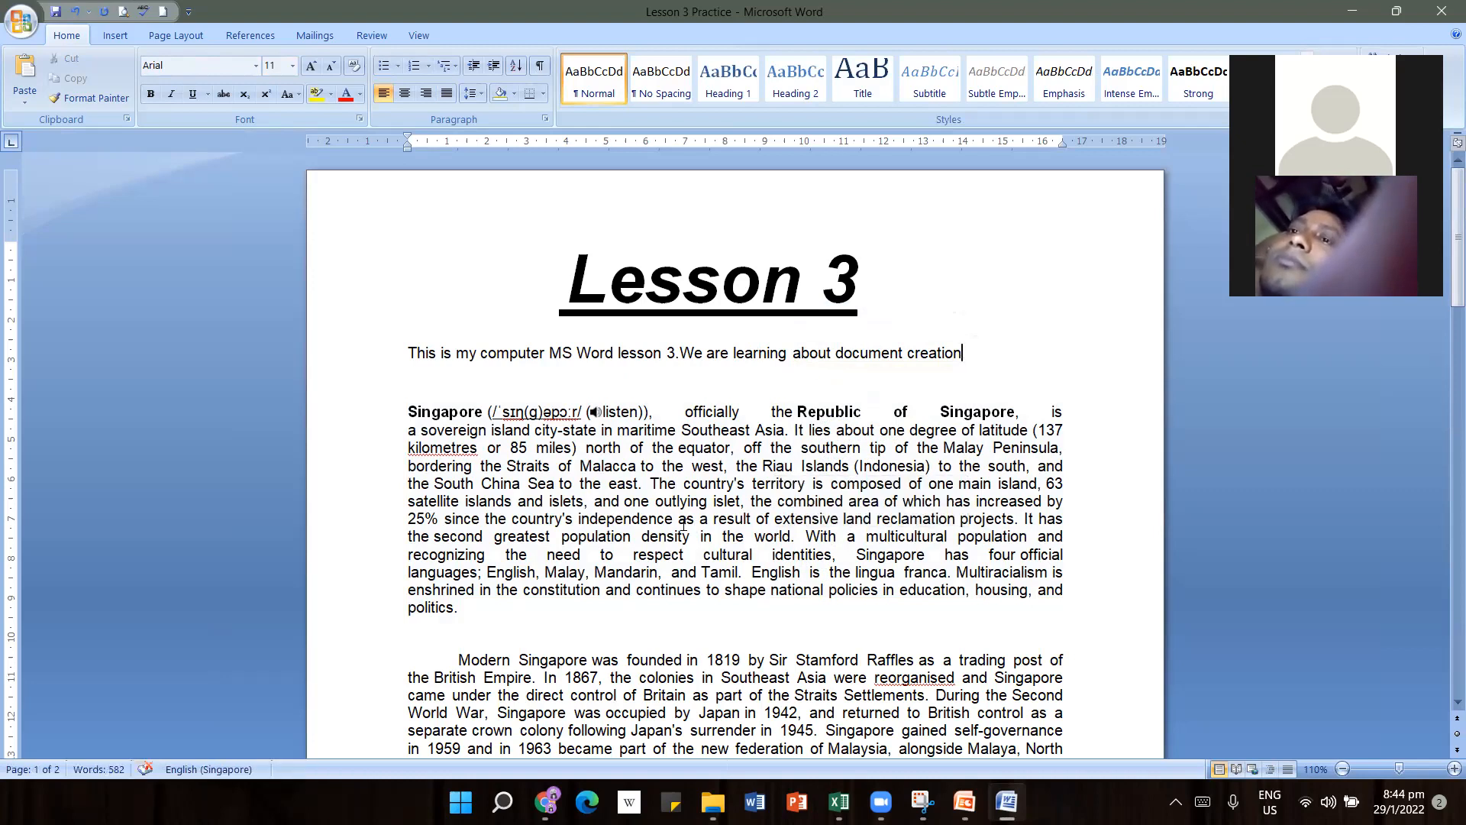
Undo the spelling corrections and the added sentence about document creation, and redo them all
click(73, 17)
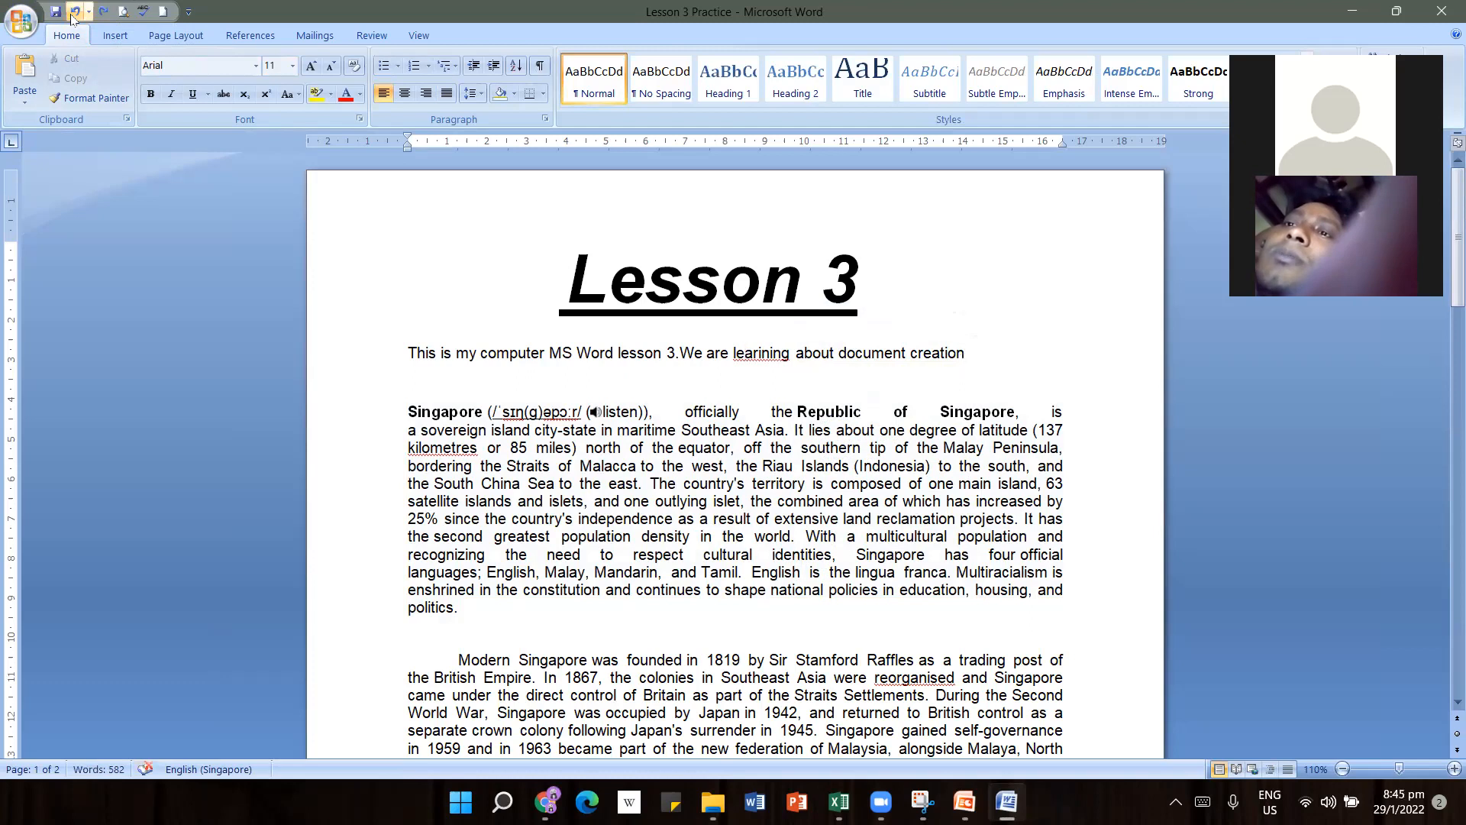
click(72, 17)
click(73, 16)
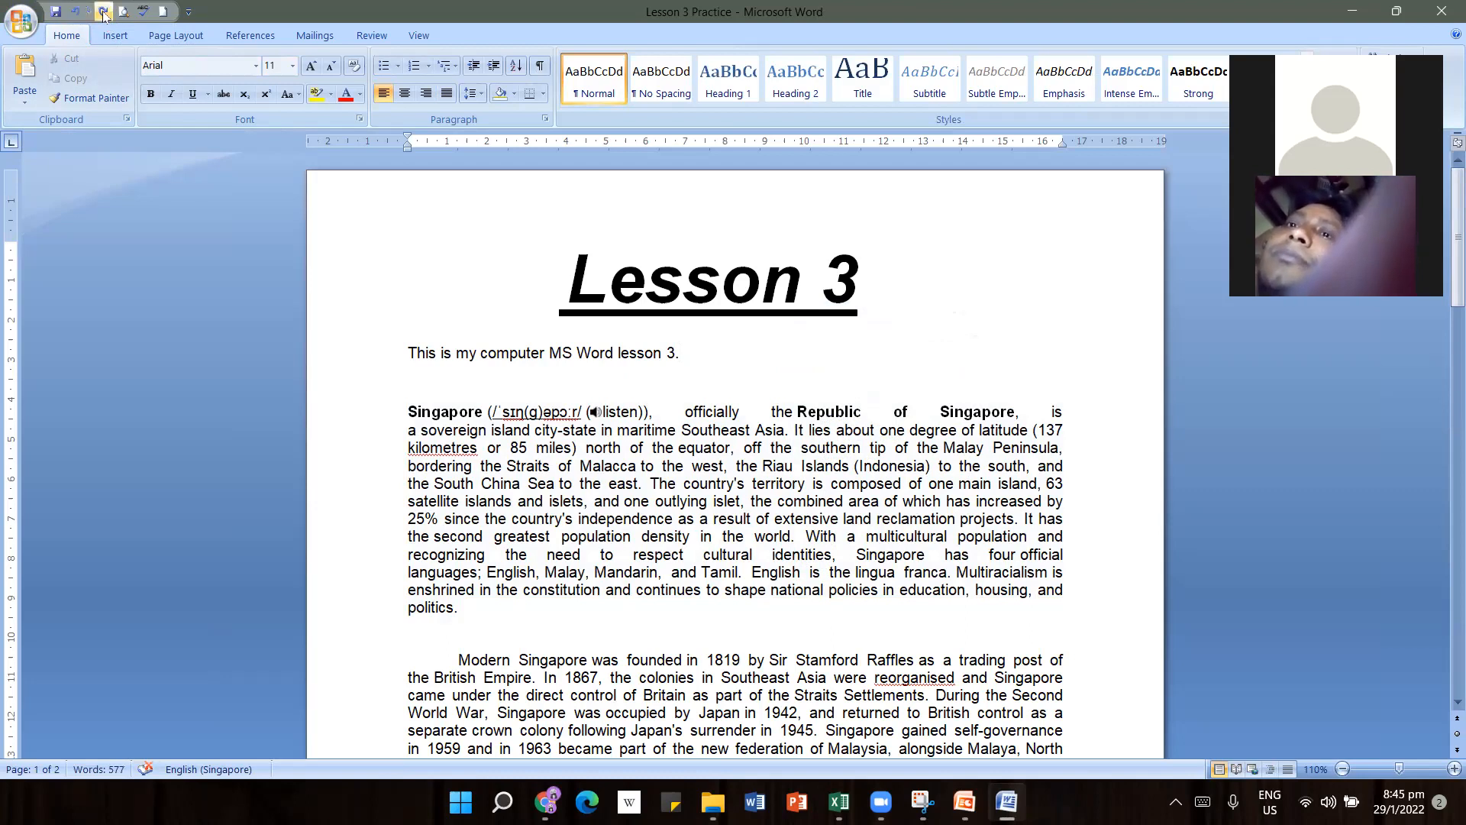
click(103, 13)
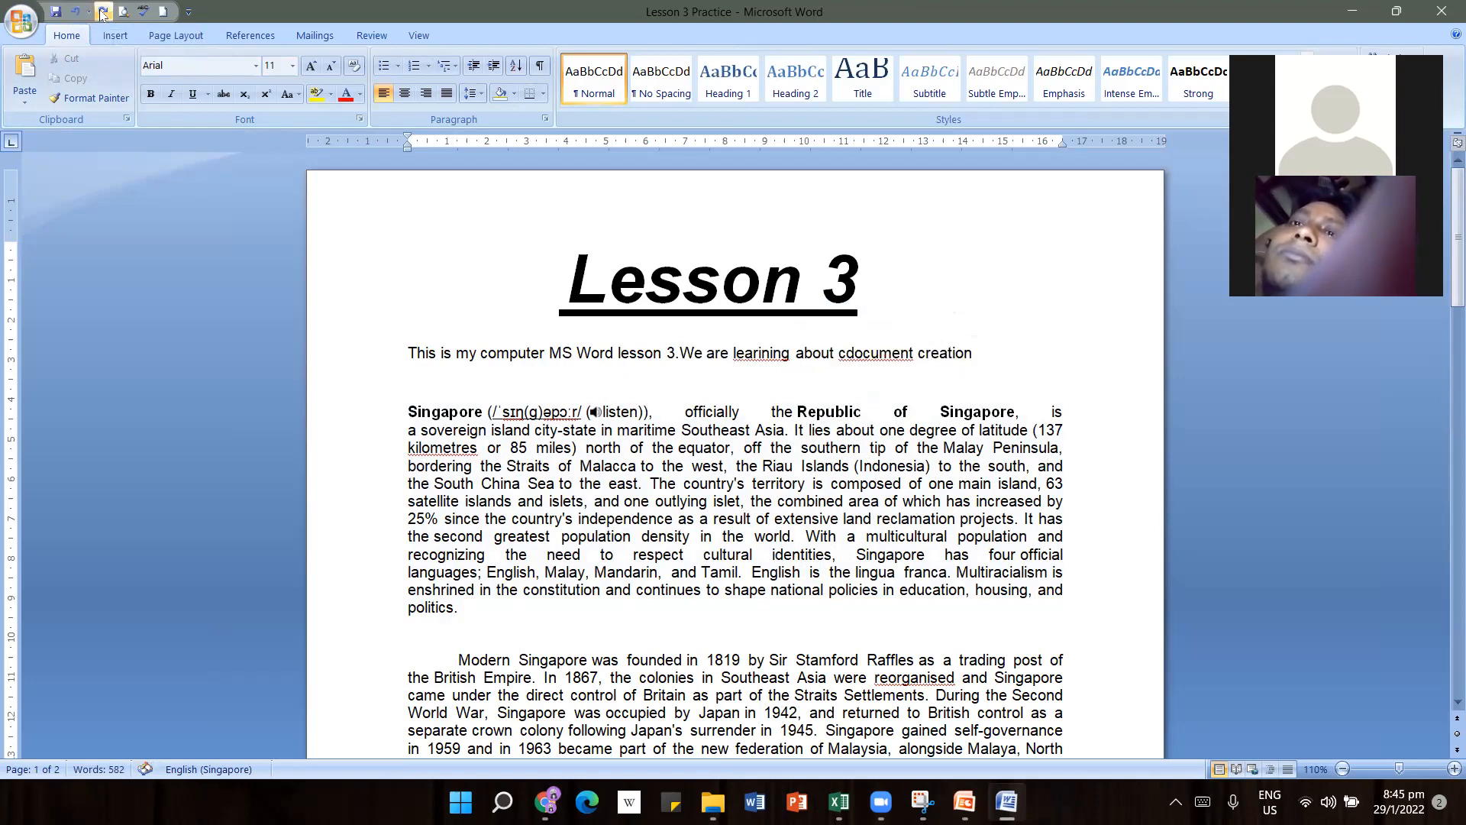
click(103, 14)
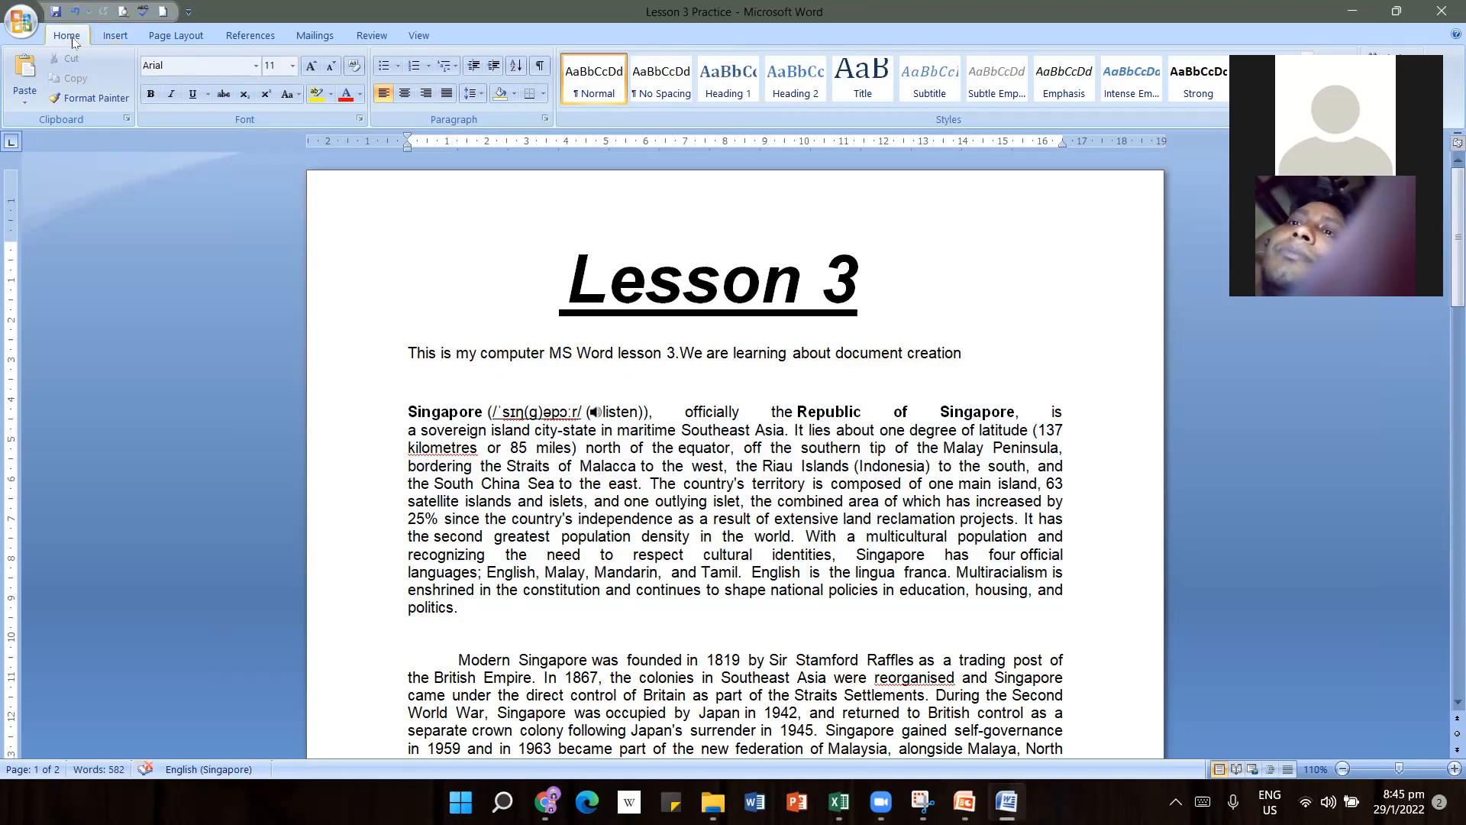
Add a full stop and "Hi how are you?" after "document creation" in the introductory line
click(647, 357)
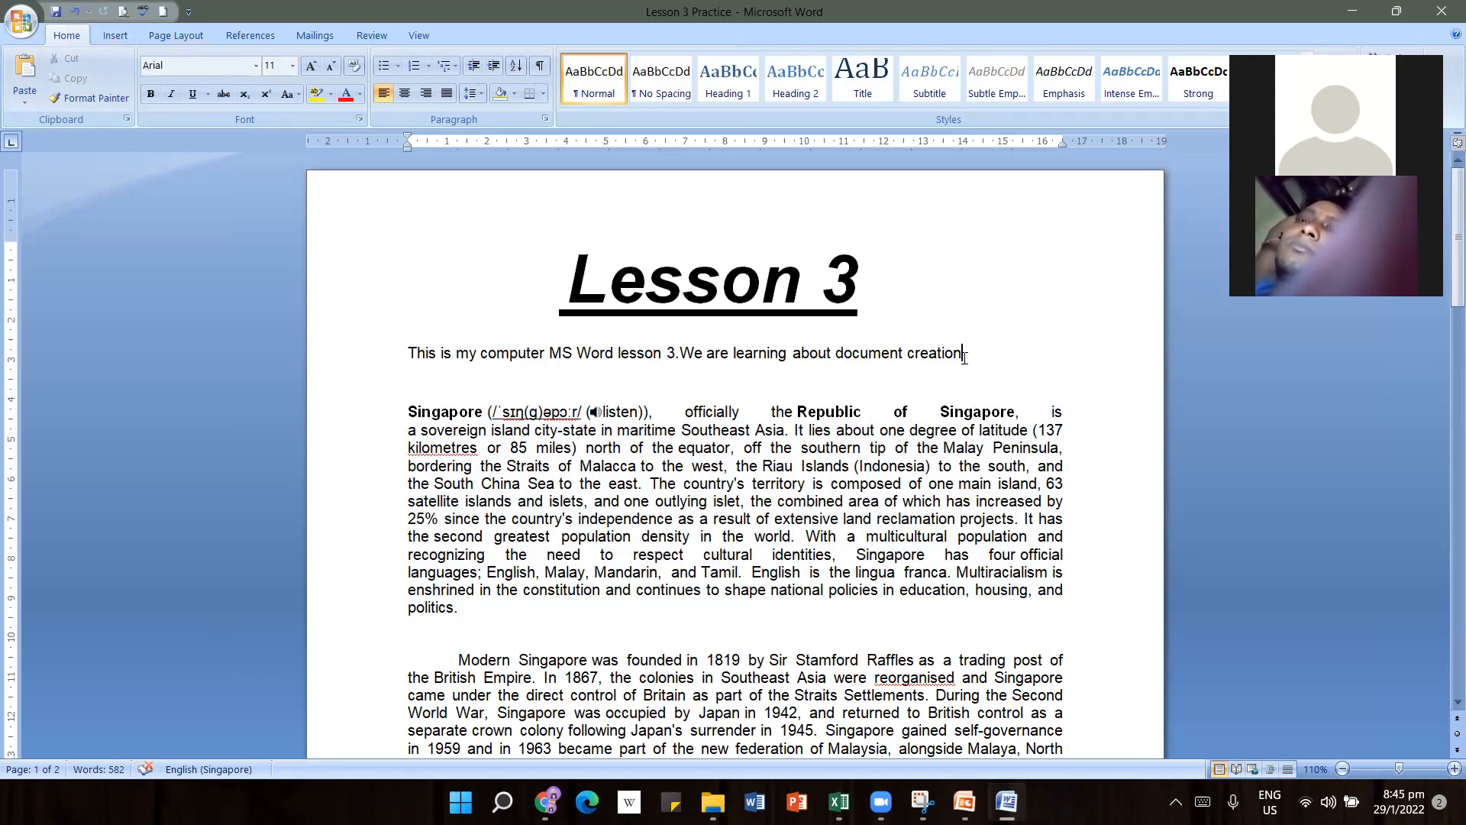
text(. hi how are )
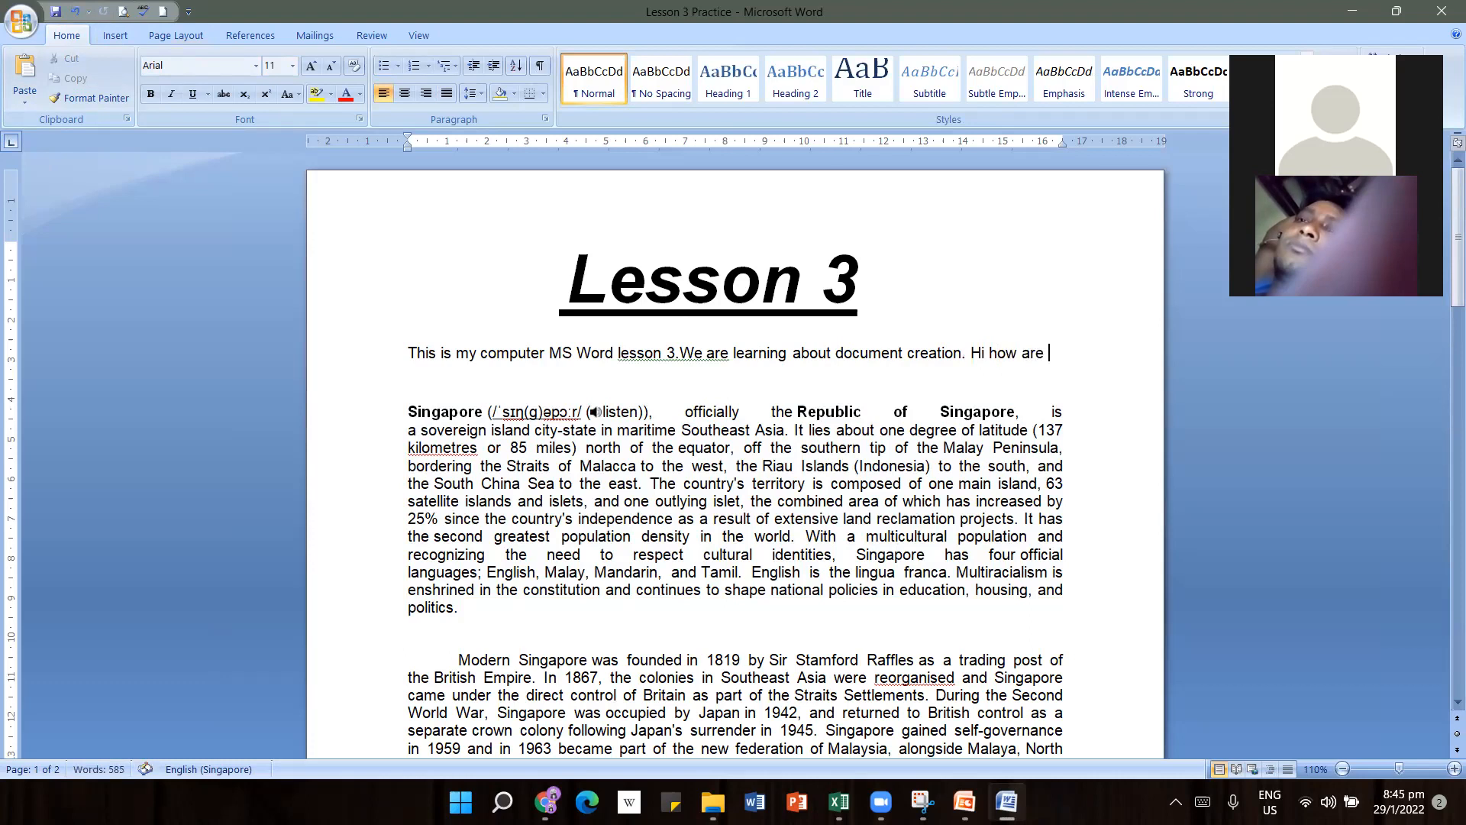
text(you?)
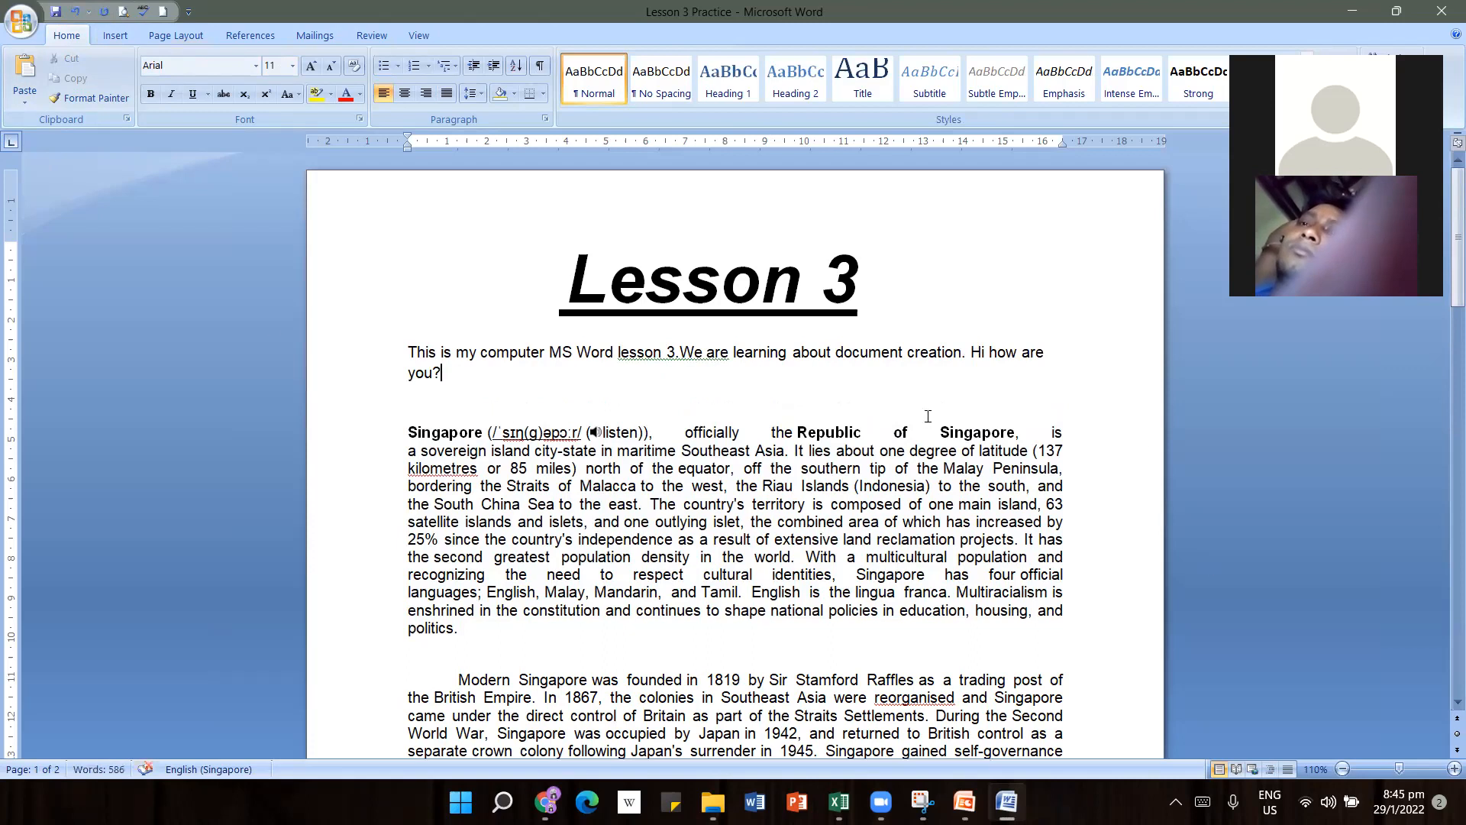
Delete "Hi how are you?" from the introductory line and undo the deletion
drag(974, 353, 977, 386)
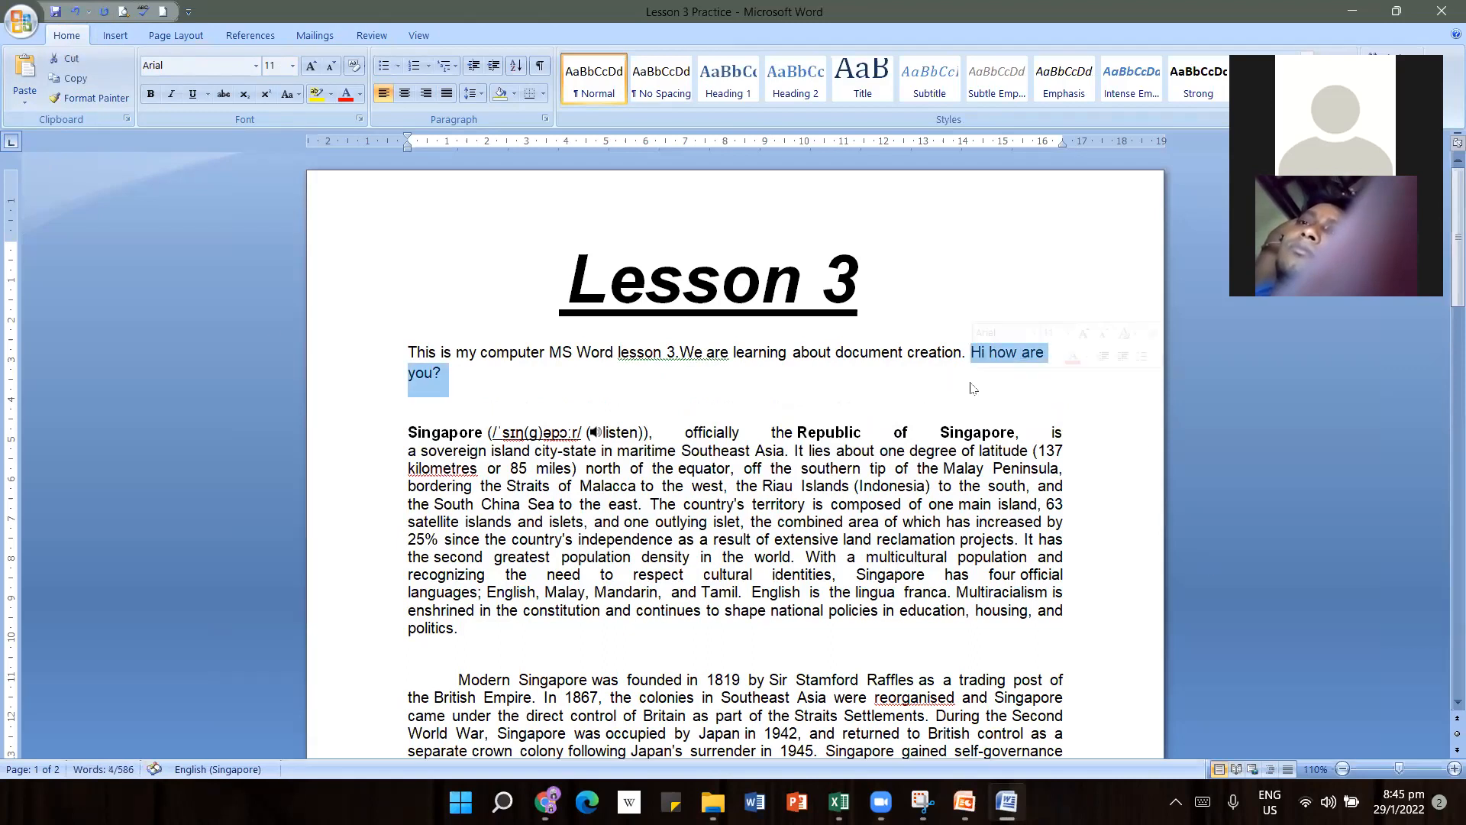
key(Delete)
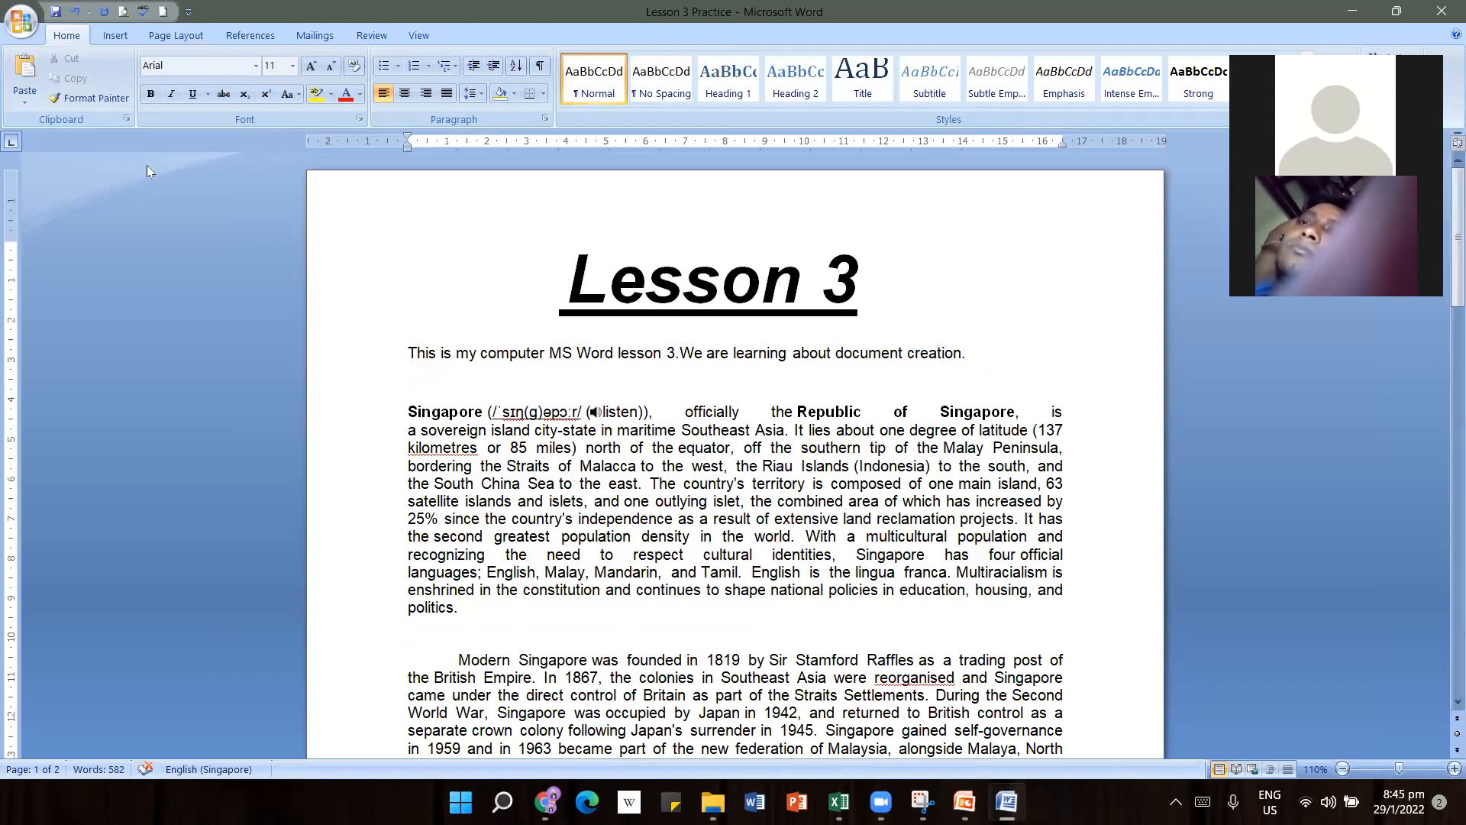
click(76, 13)
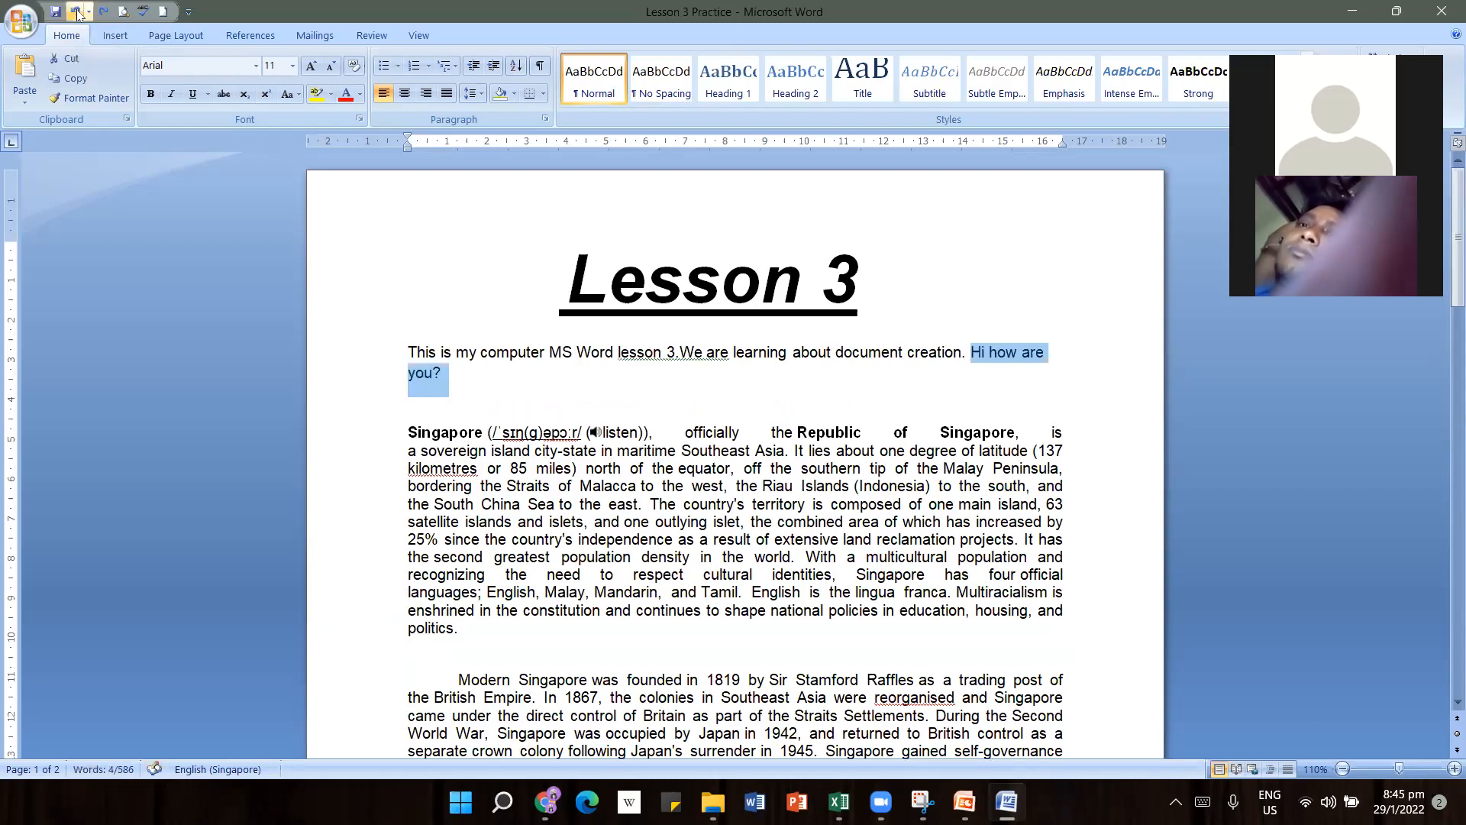
Look through the list of undoable actions, close it, and undo the added "Hi how are you?" and its preceding full stop step by step
click(88, 11)
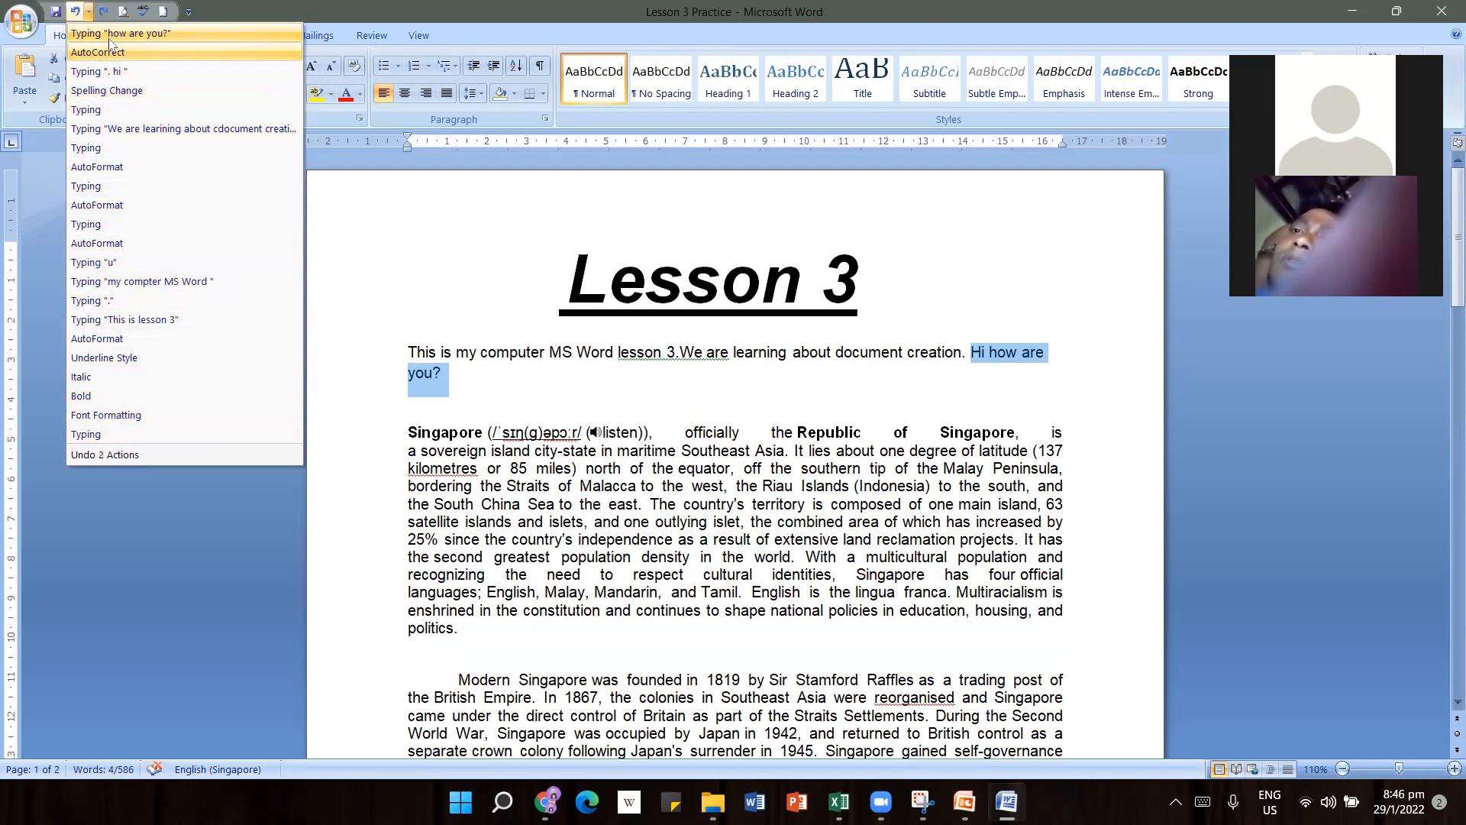
click(549, 4)
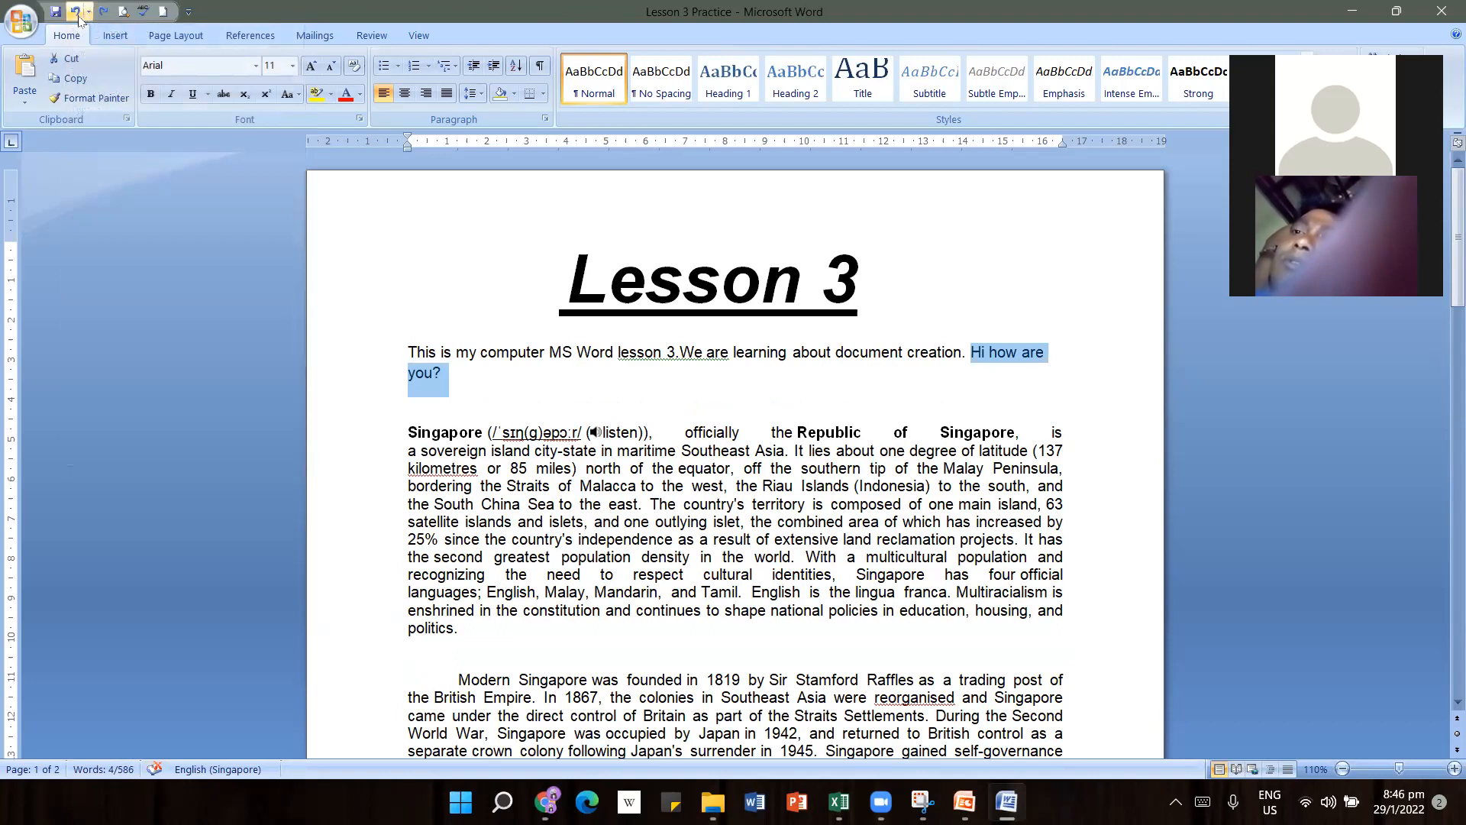
click(77, 12)
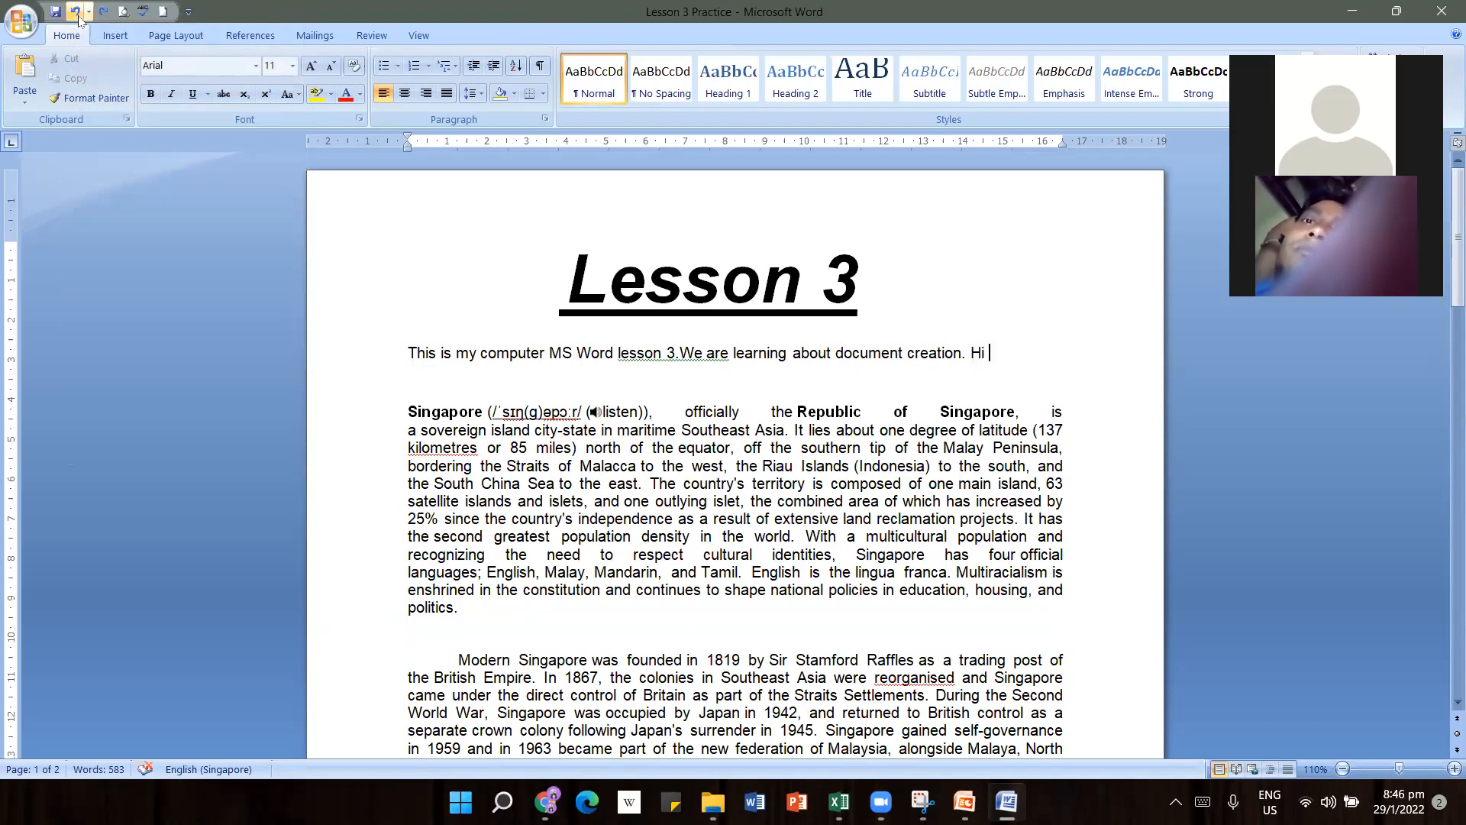
click(76, 11)
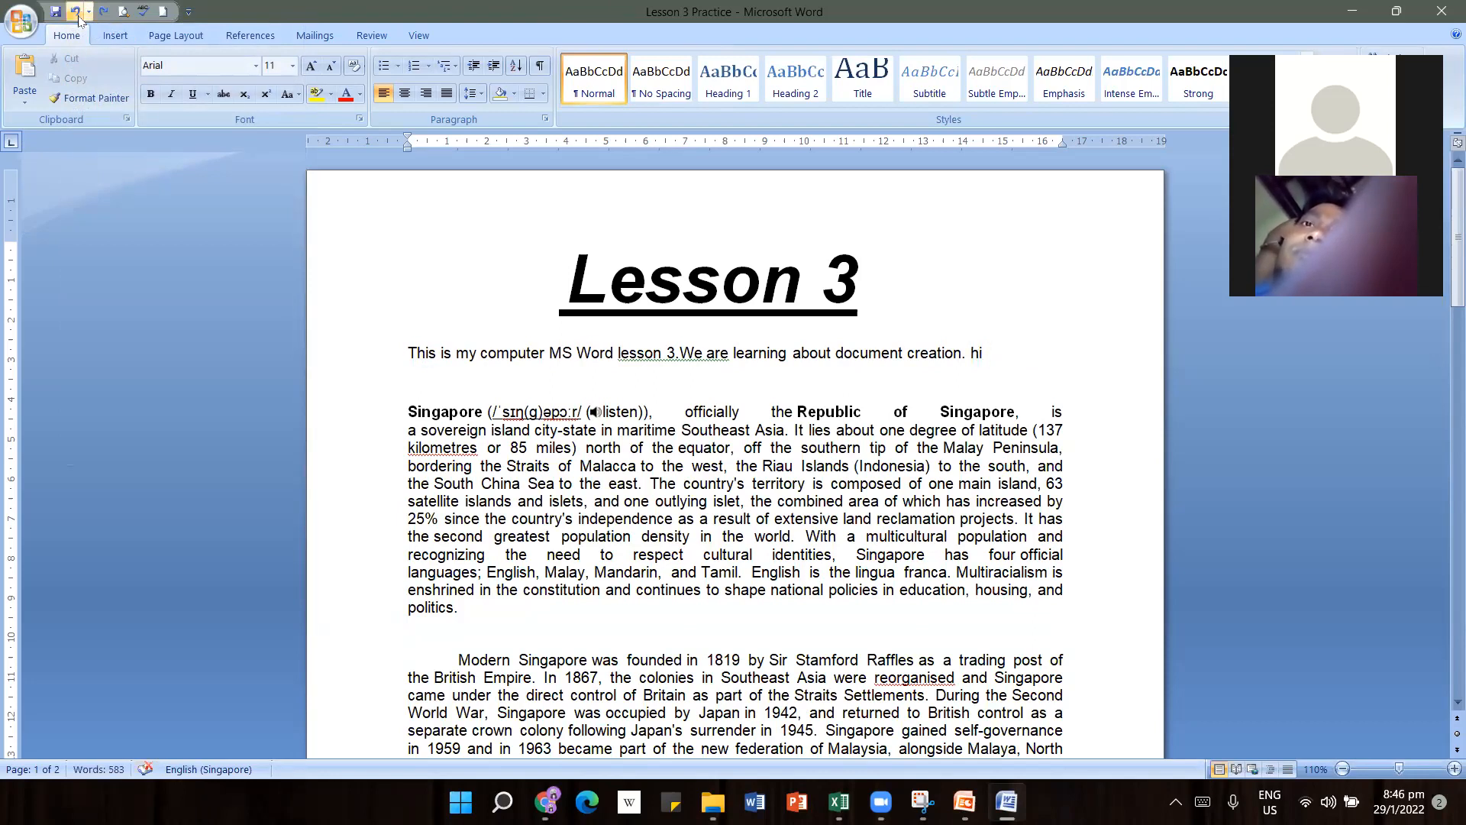
click(77, 11)
click(76, 12)
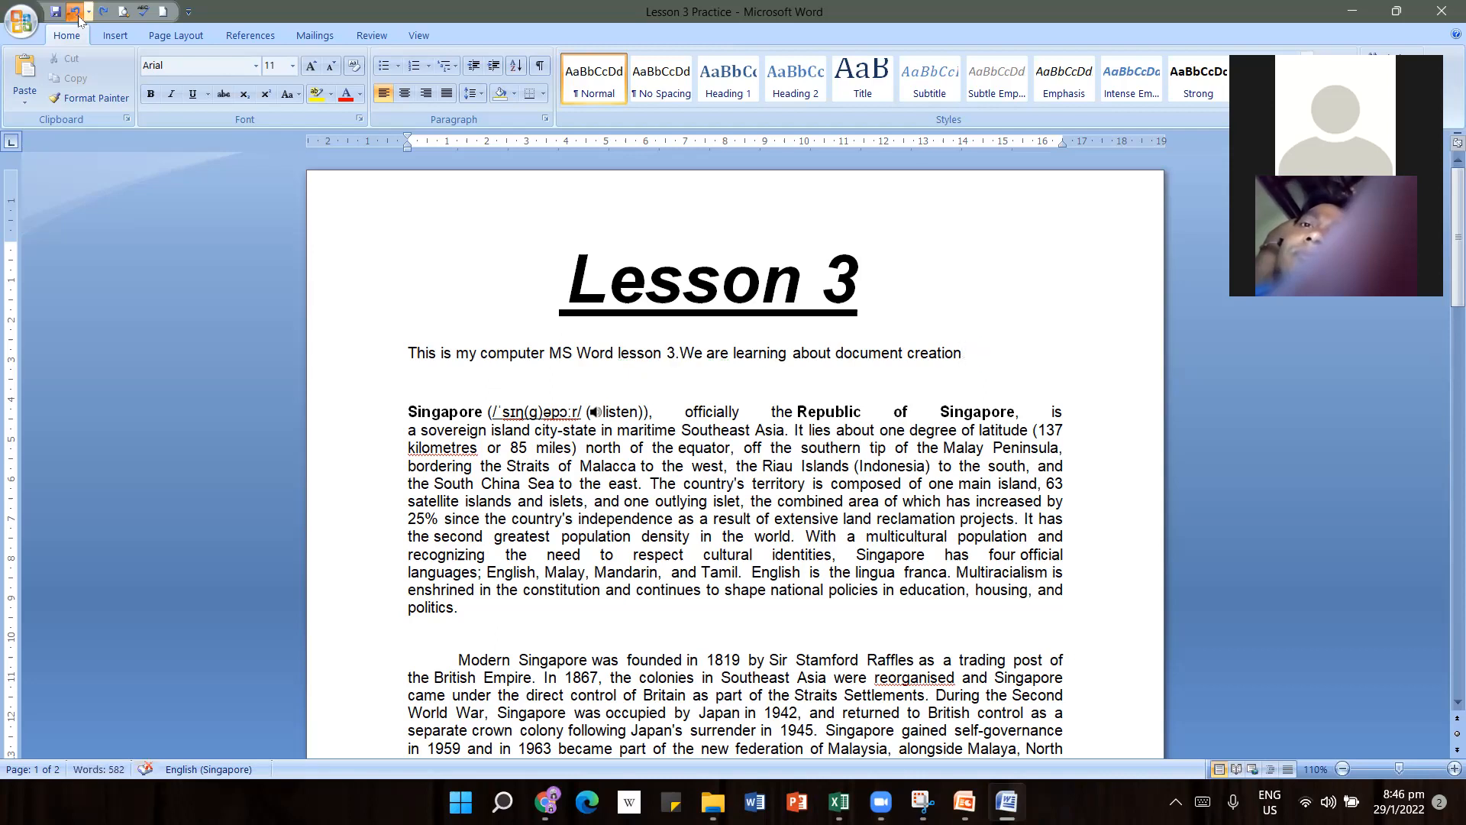
Undo the spelling corrections, redo all the changes up to the deletion of "Hi how are you?", and undo that deletion
click(76, 11)
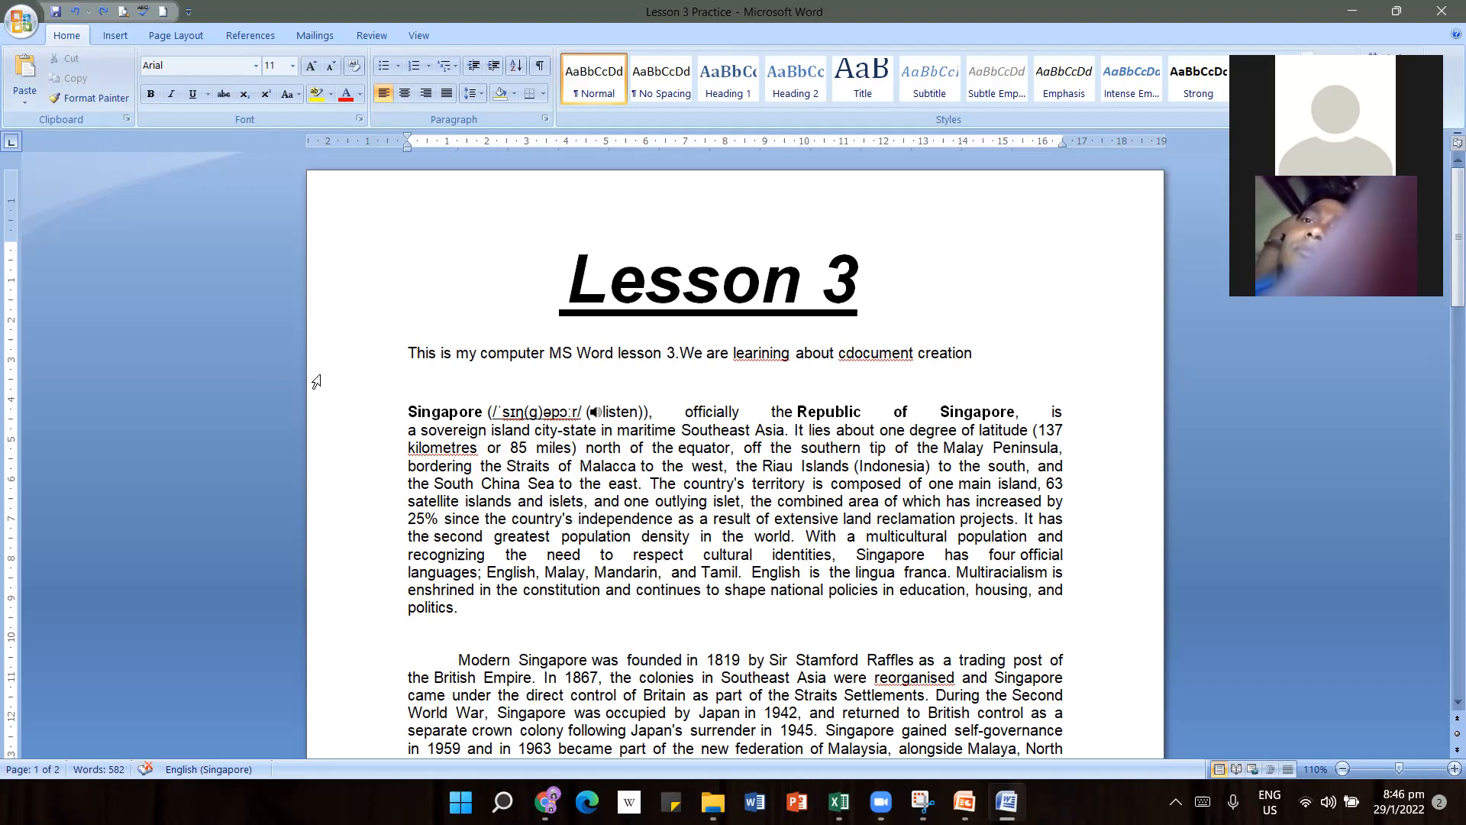
click(101, 11)
click(101, 10)
click(101, 11)
click(101, 10)
click(100, 10)
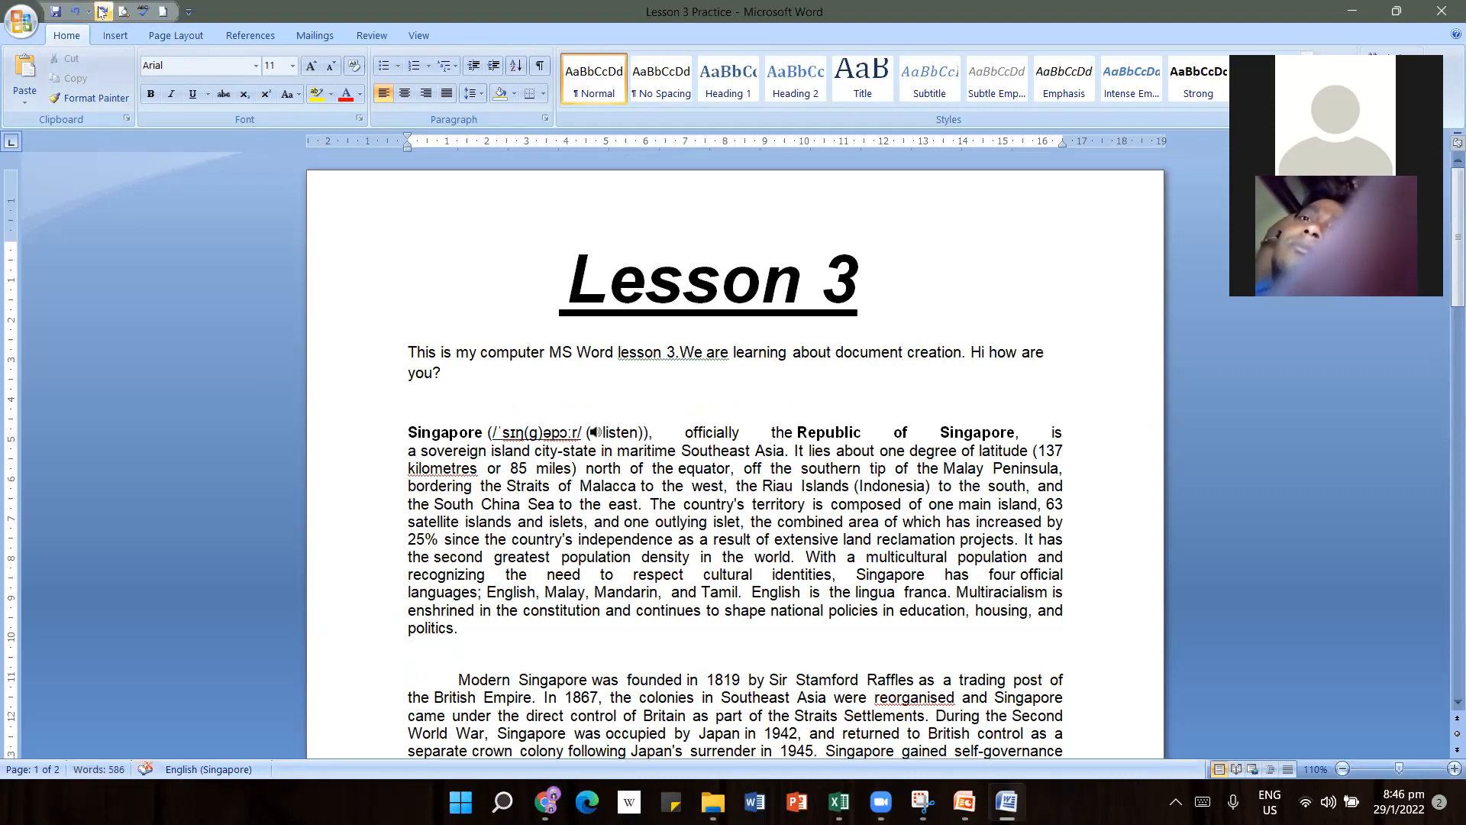
key(ctrl+z)
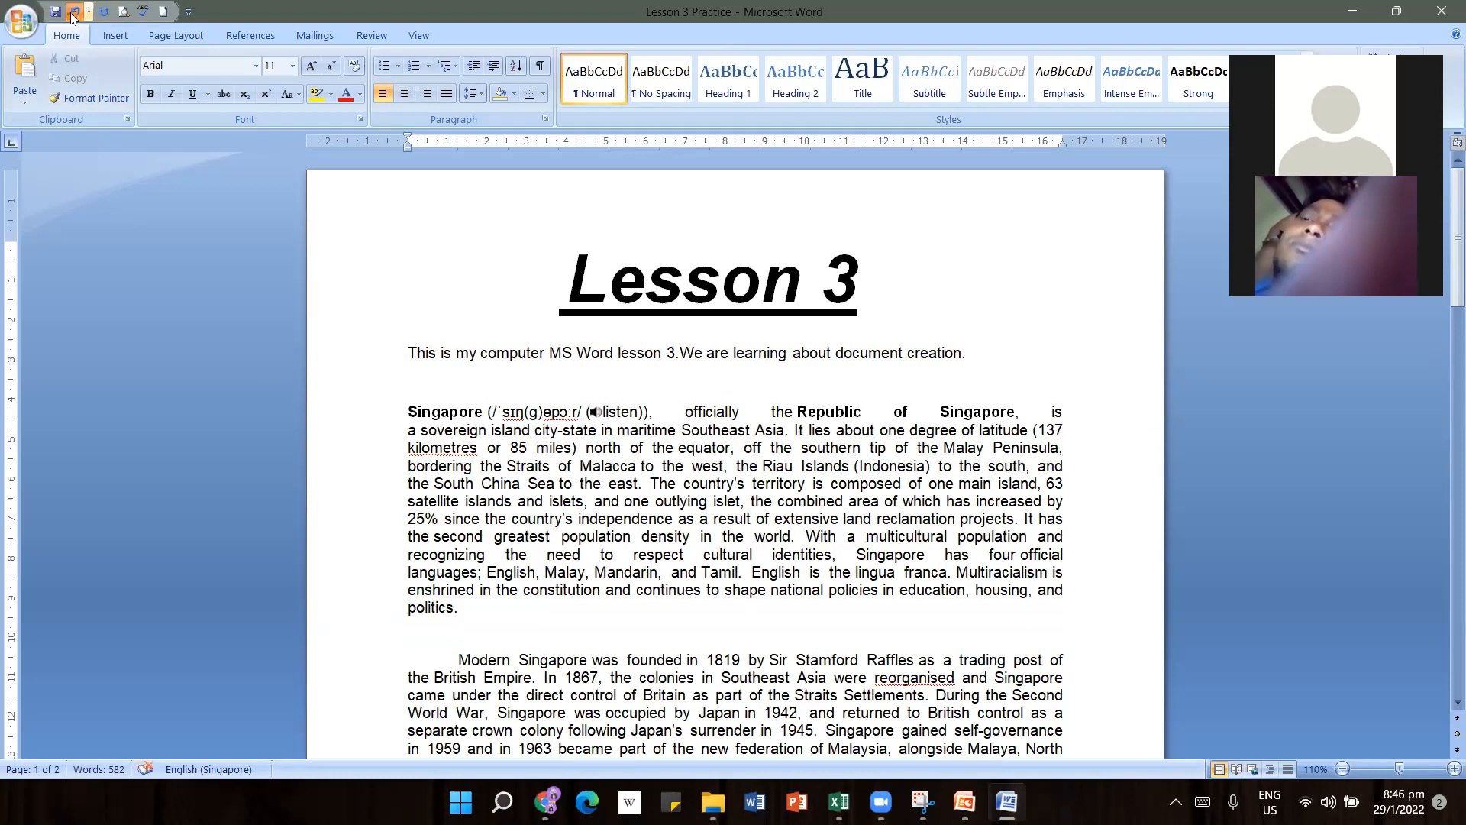
click(74, 11)
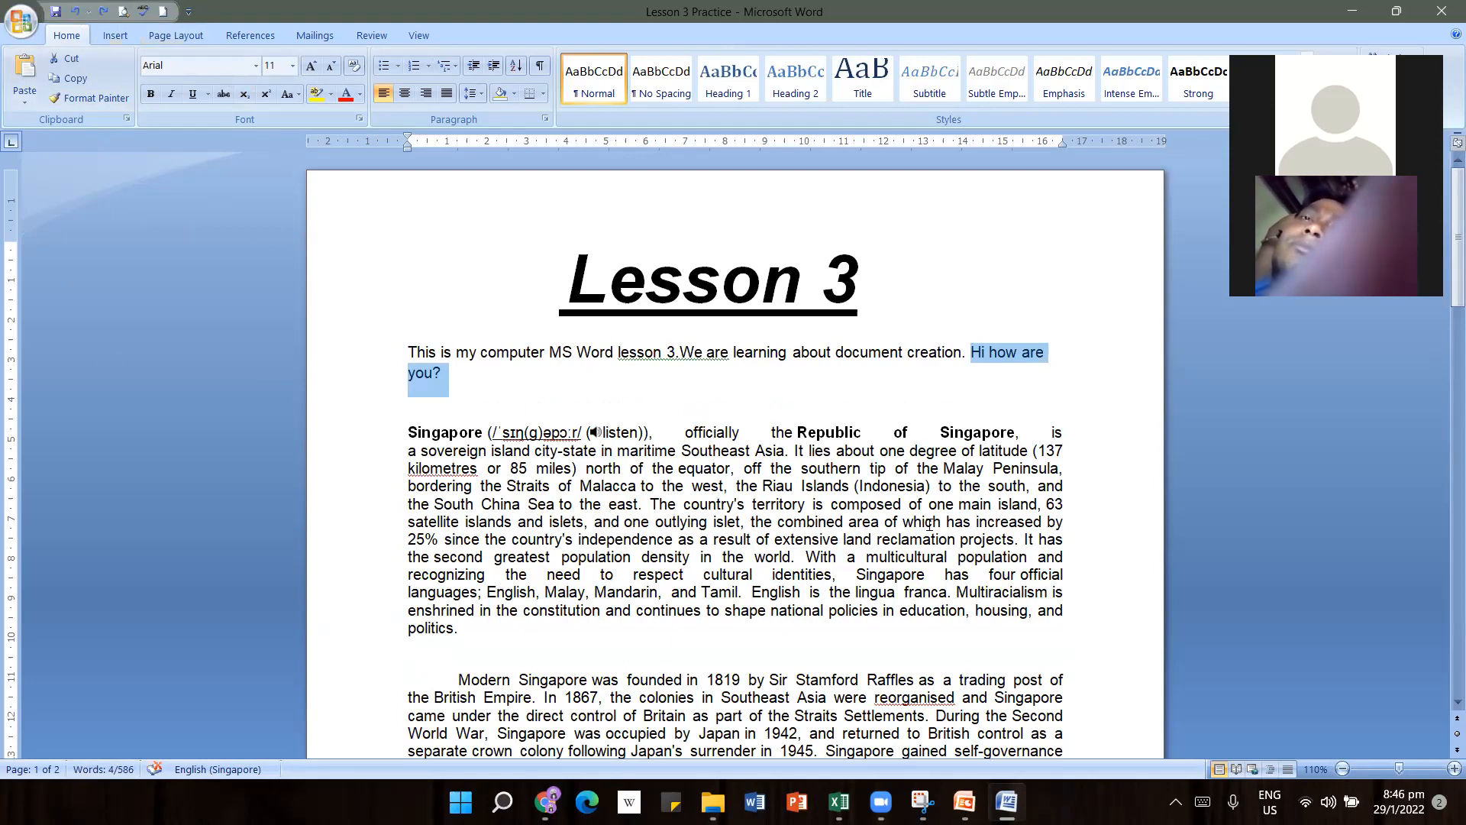
Delete the whole opening paragraph about Singapore and undo the deletion
drag(412, 430, 555, 629)
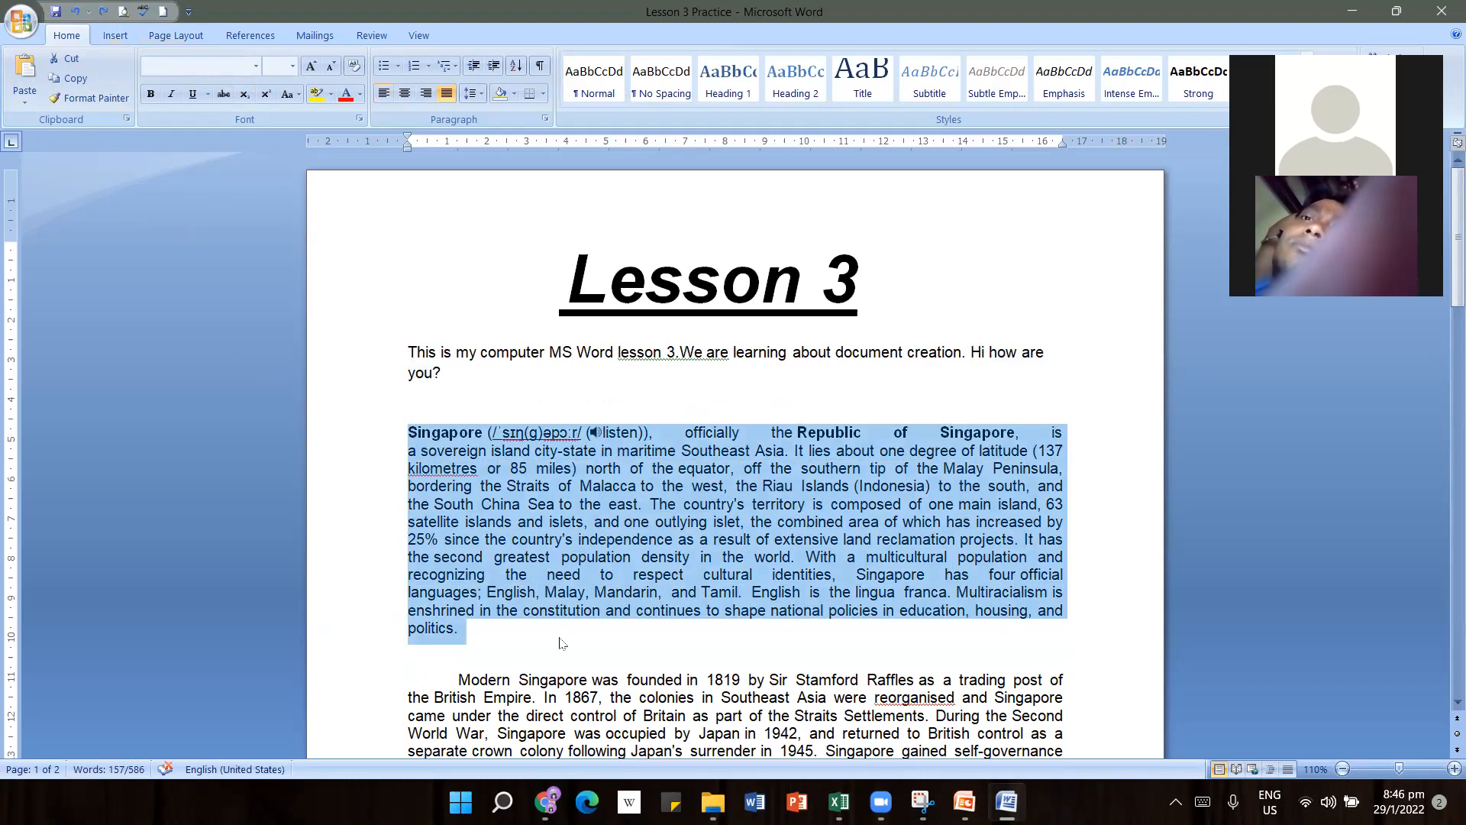
key(Delete)
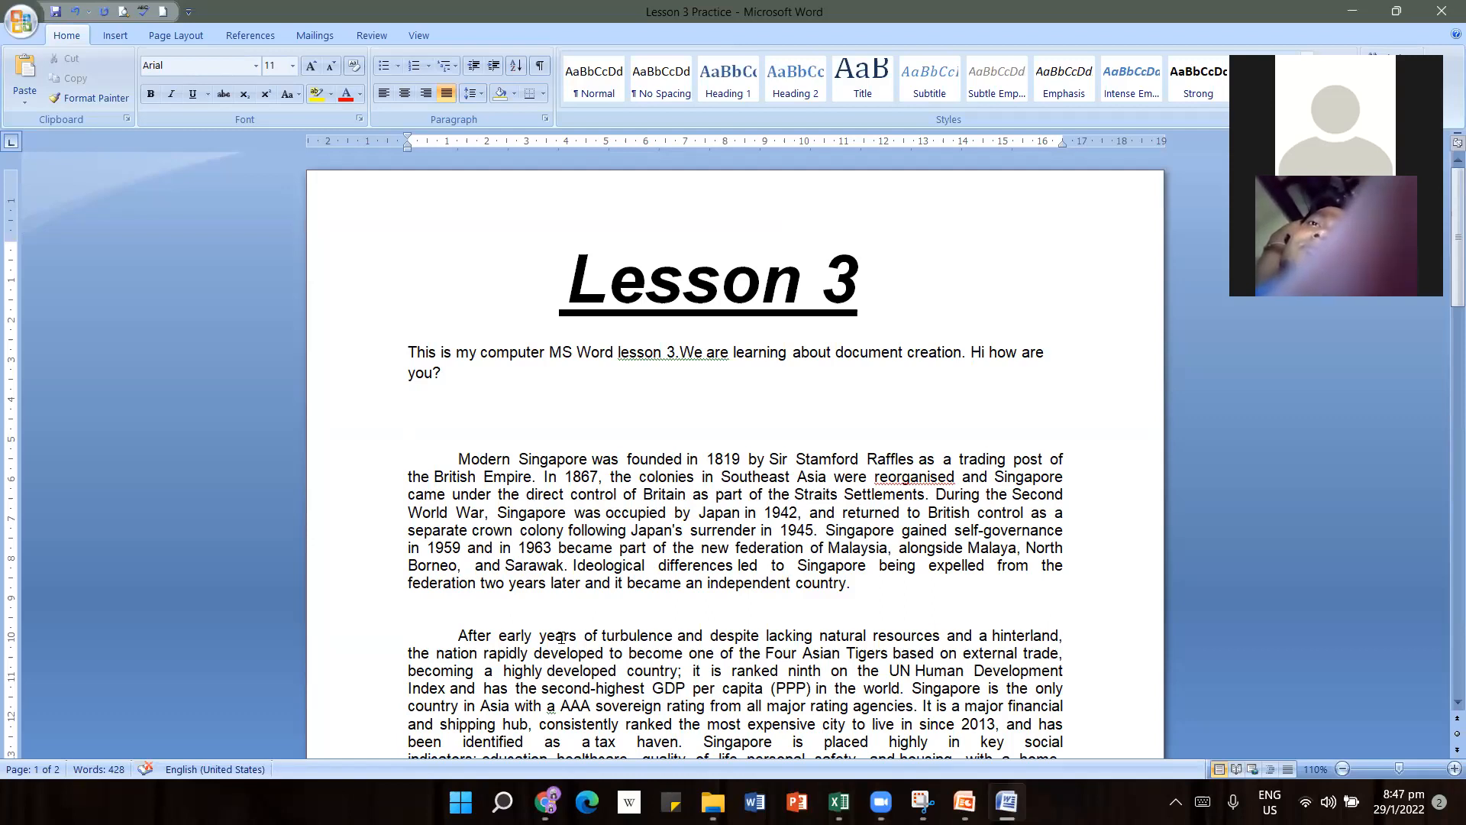
click(76, 12)
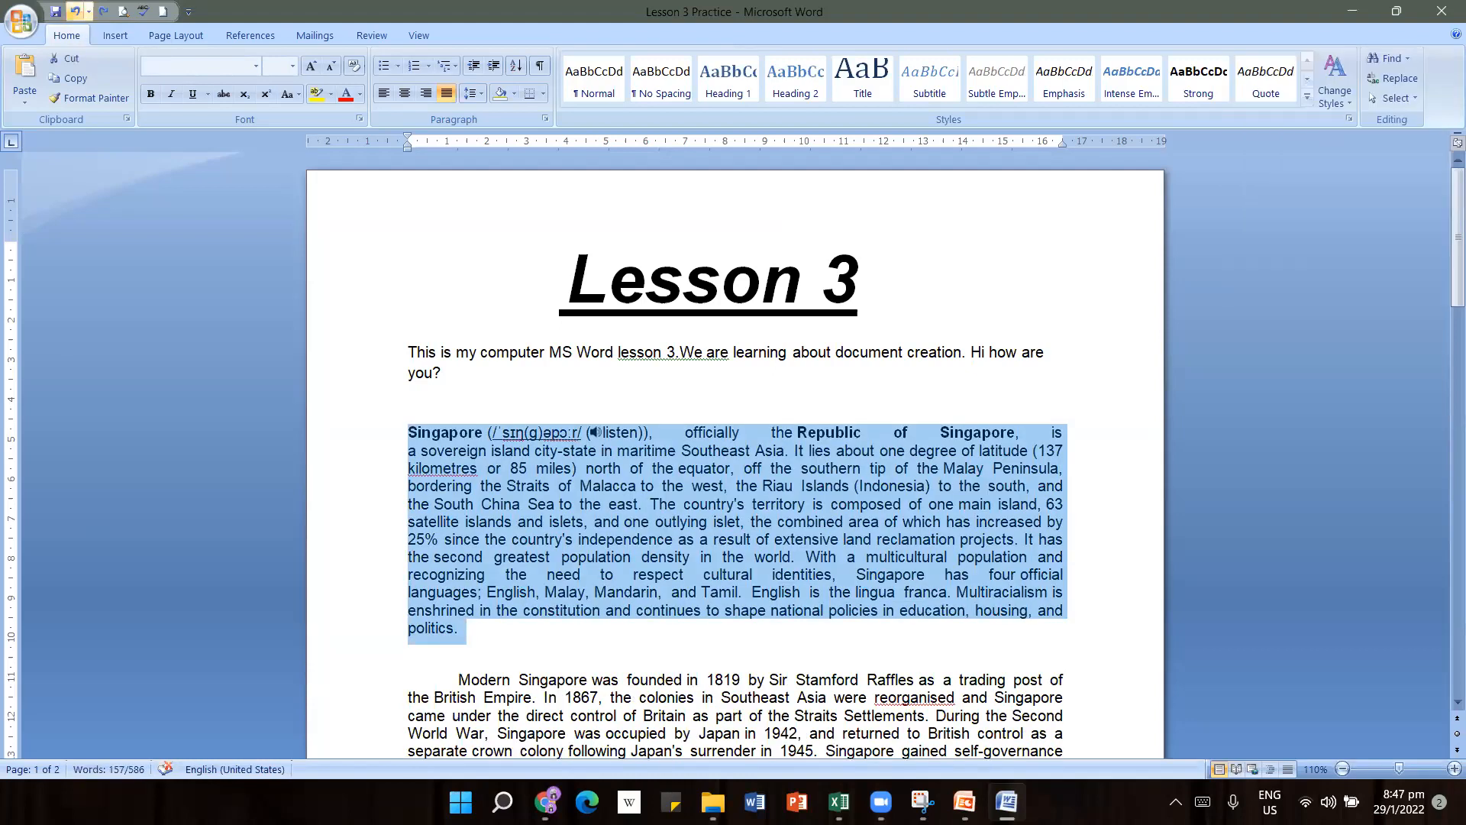
click(682, 643)
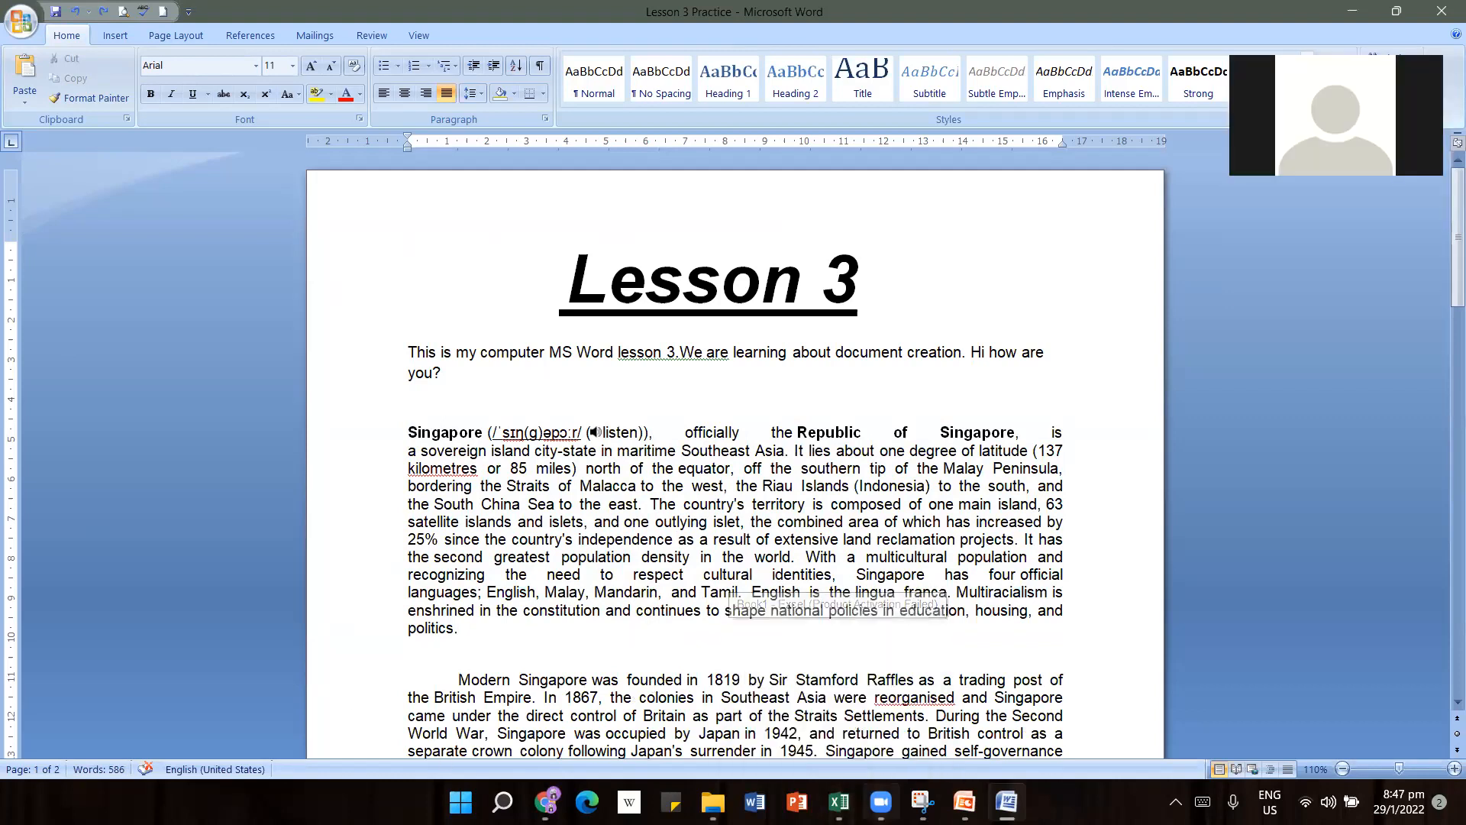
Switch to the MsWord-Lesson 3 presentation in PowerPoint, check the topics on the Creating A Document slide, and return to the Word practice document
mouse_move(959, 795)
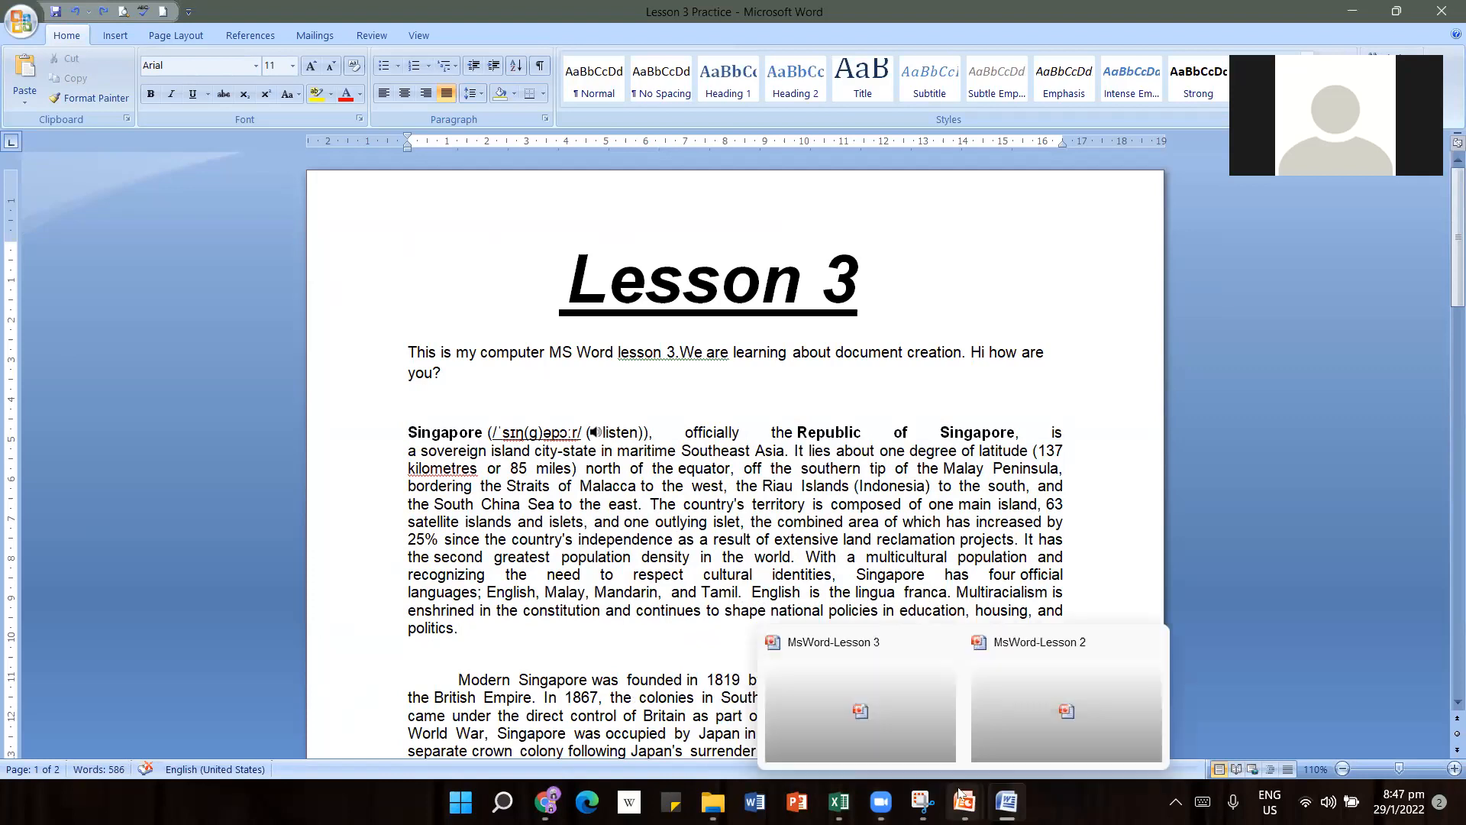
click(912, 738)
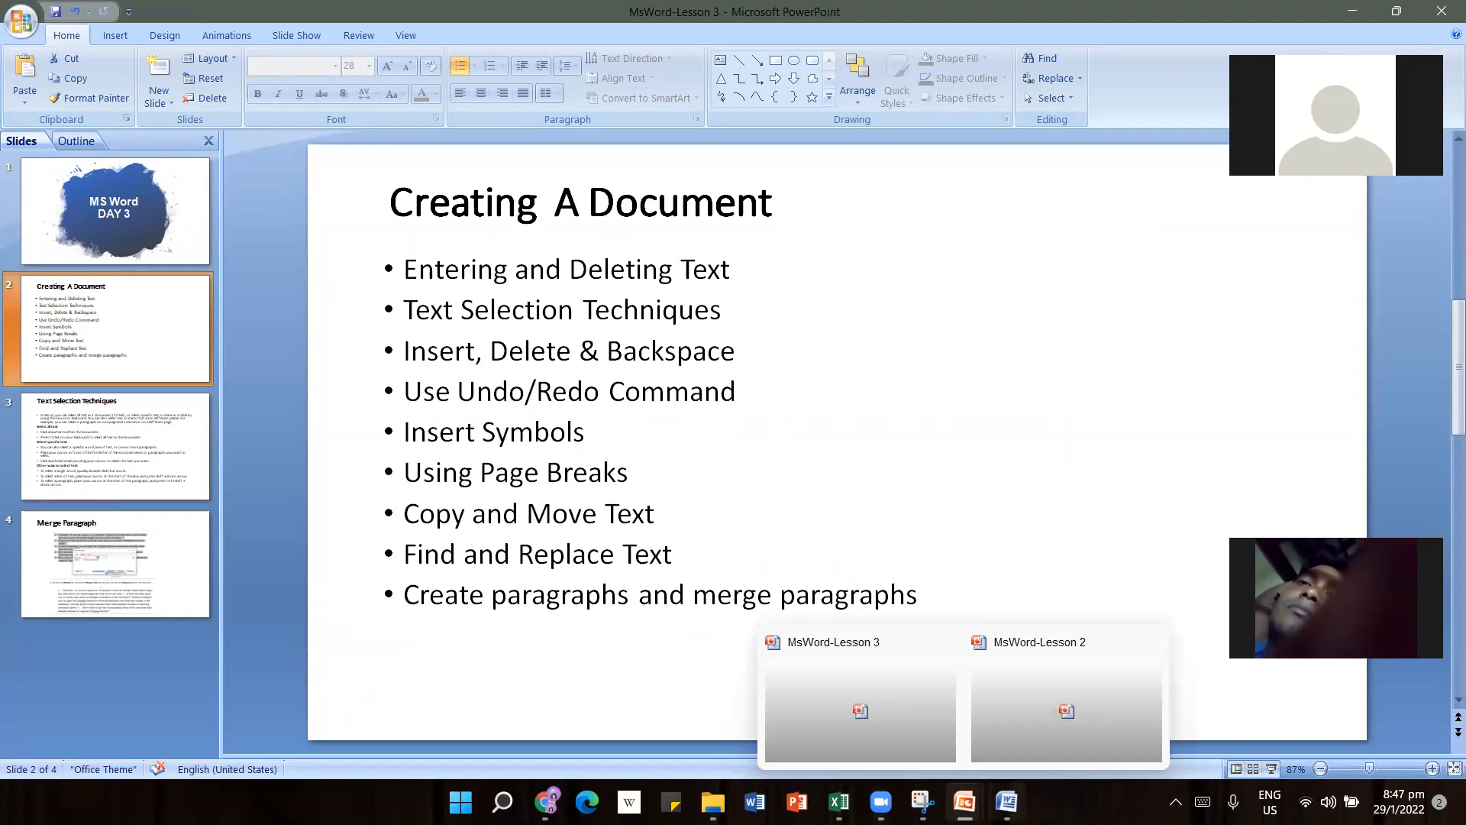
mouse_move(1007, 802)
click(1008, 729)
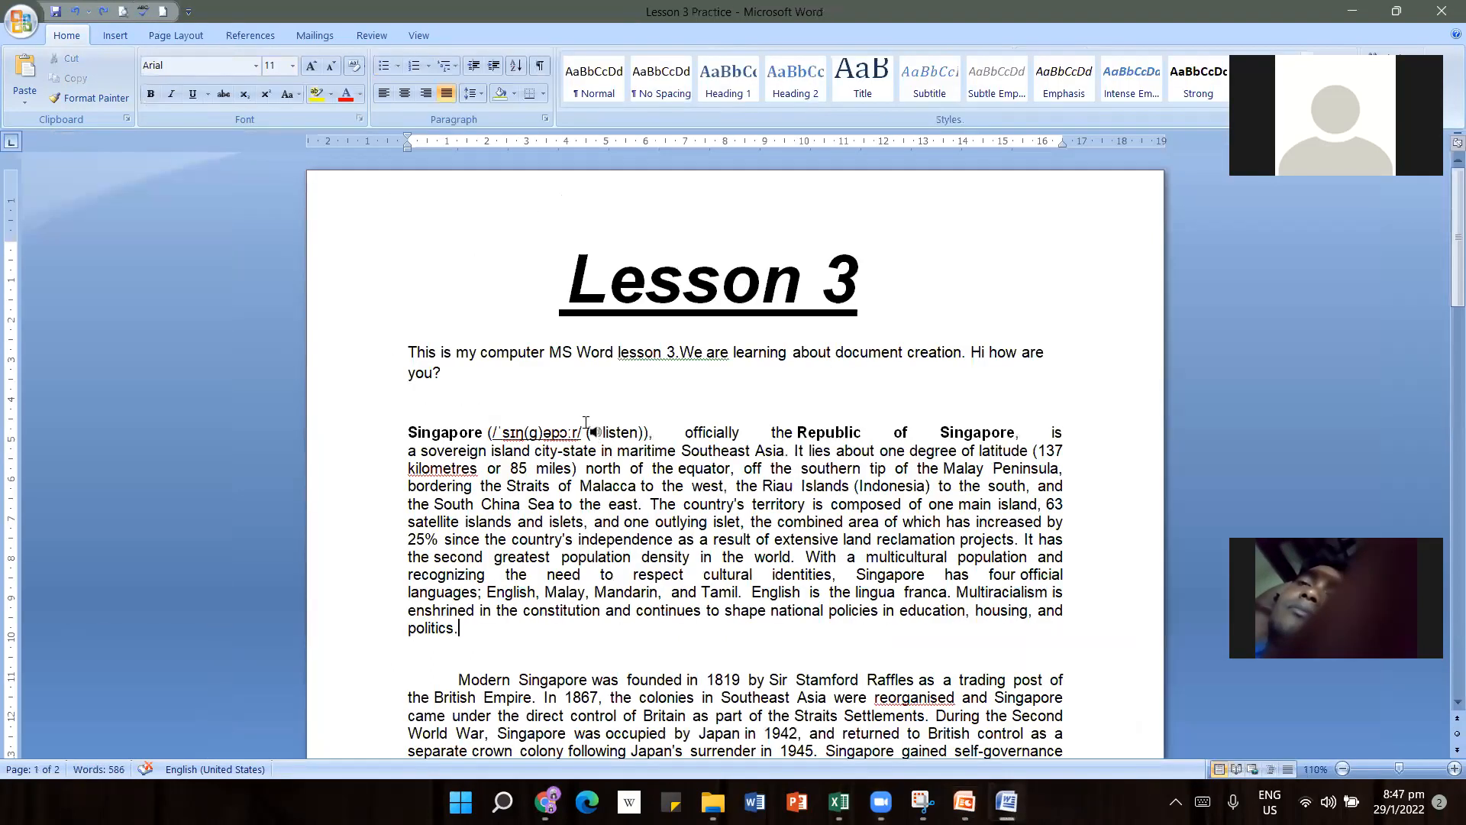
Add "I am fine" after "Hi how are you?" in the introductory text
click(566, 375)
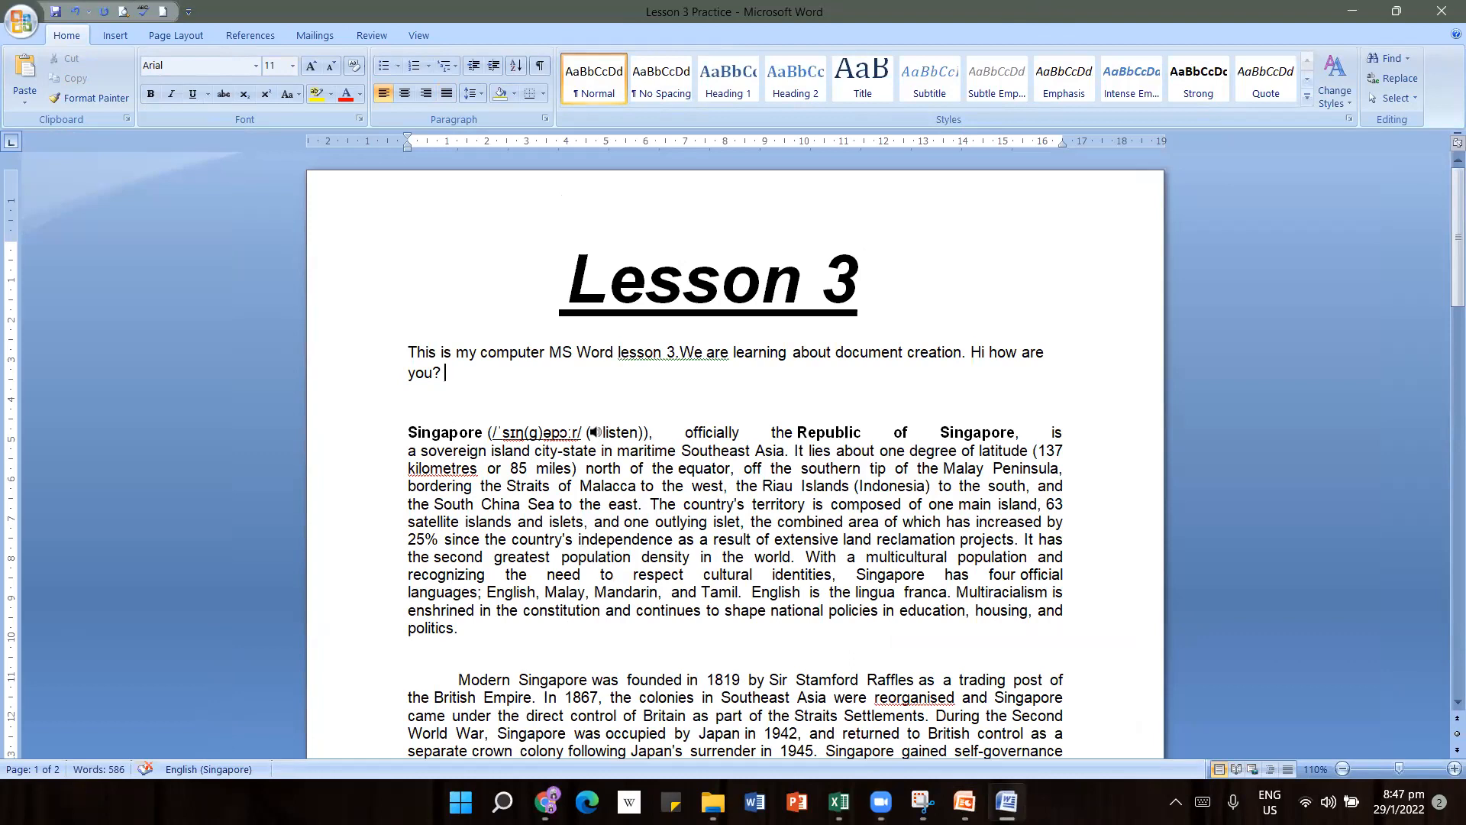
text(Im a)
key(BackSpace)
key(BackSpace)
key(BackSpace)
text(am fine)
Browse the normal-text characters in the full symbol collection and close it without inserting anything
click(126, 39)
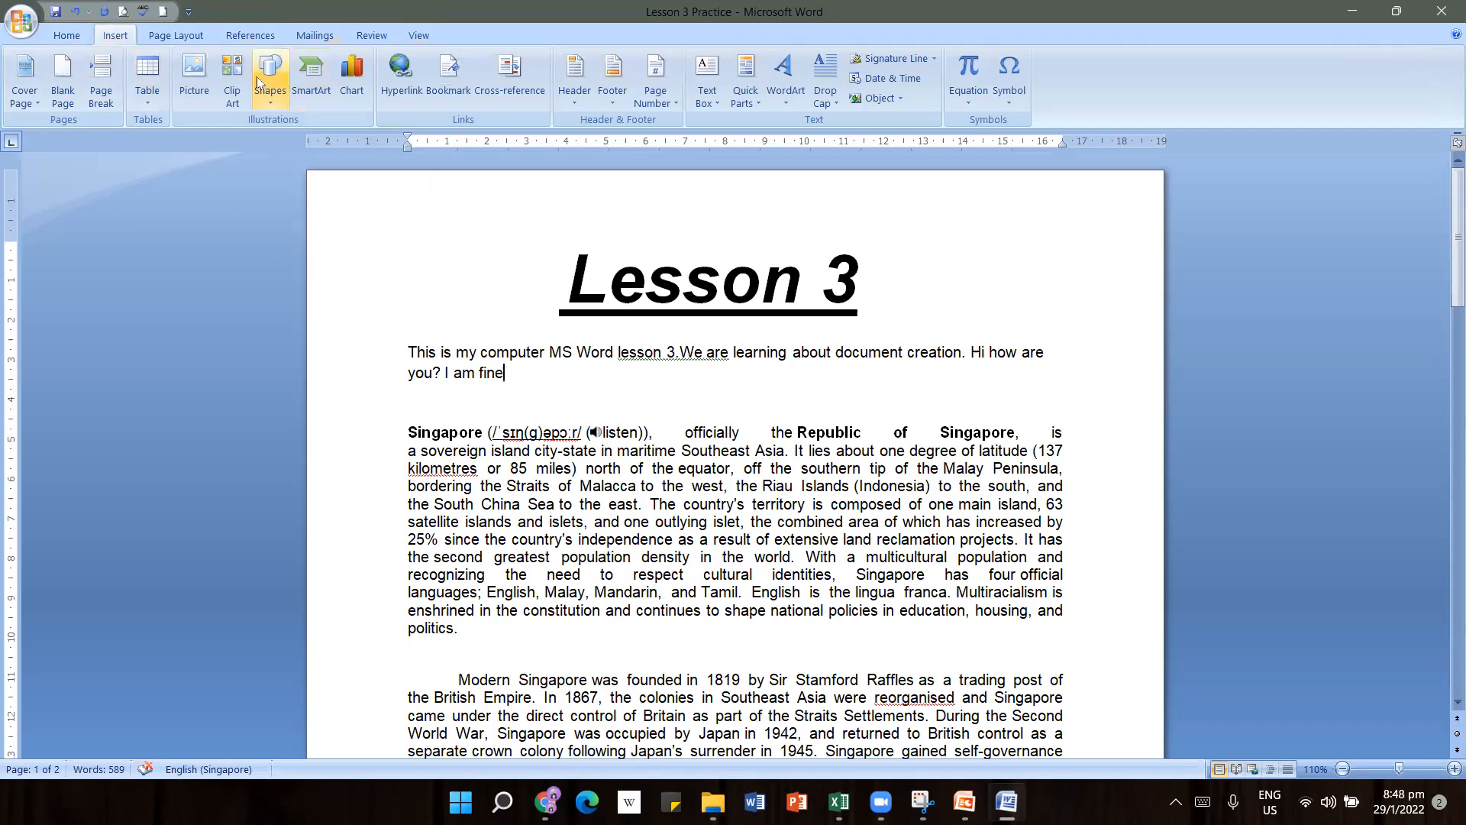
click(1017, 104)
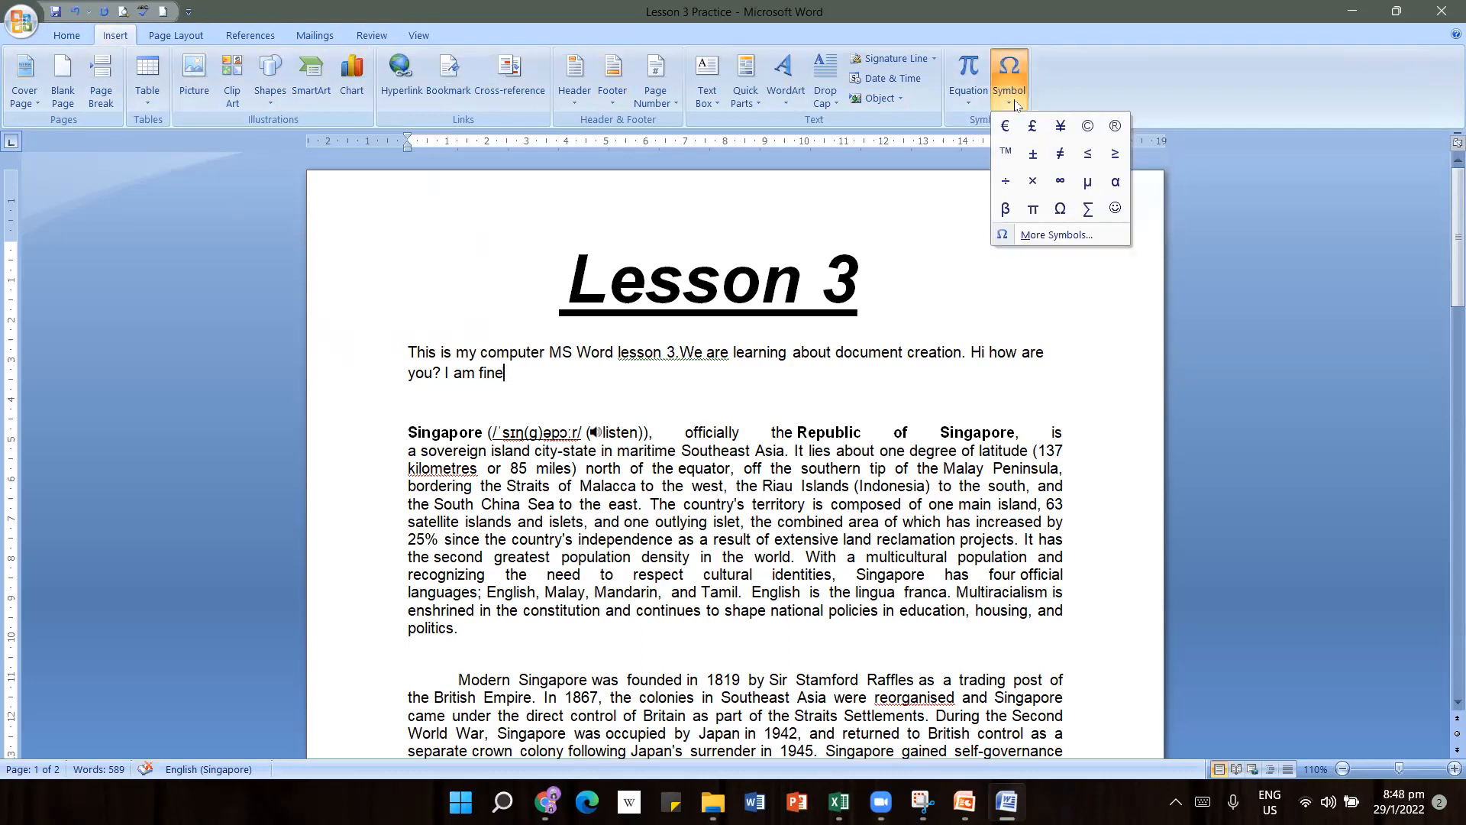
click(1077, 239)
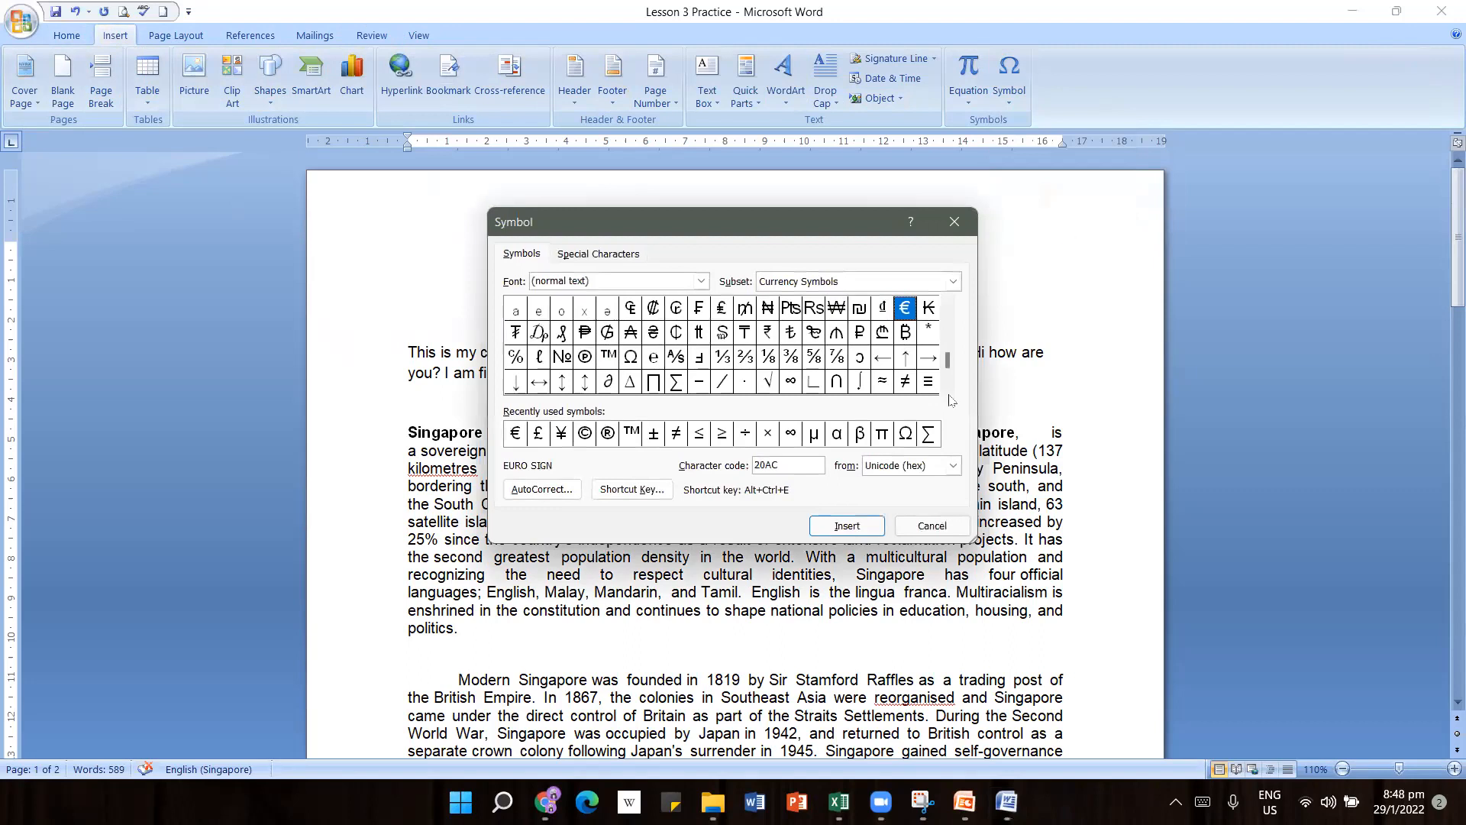
mouse_move(952, 361)
mouse_down()
mouse_move(961, 325)
mouse_move(965, 336)
mouse_up()
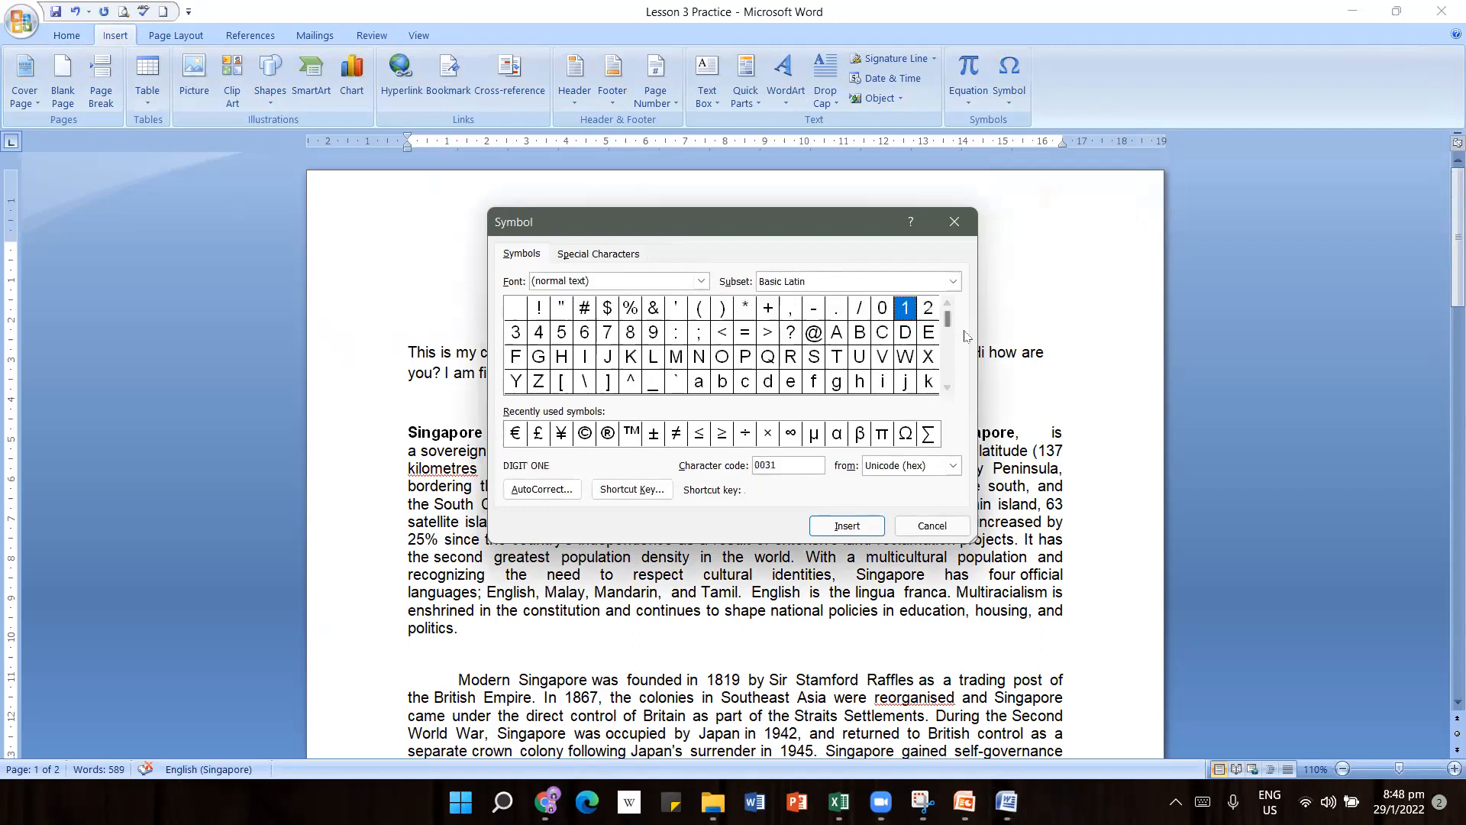
click(948, 390)
click(948, 390)
click(948, 390)
click(948, 390)
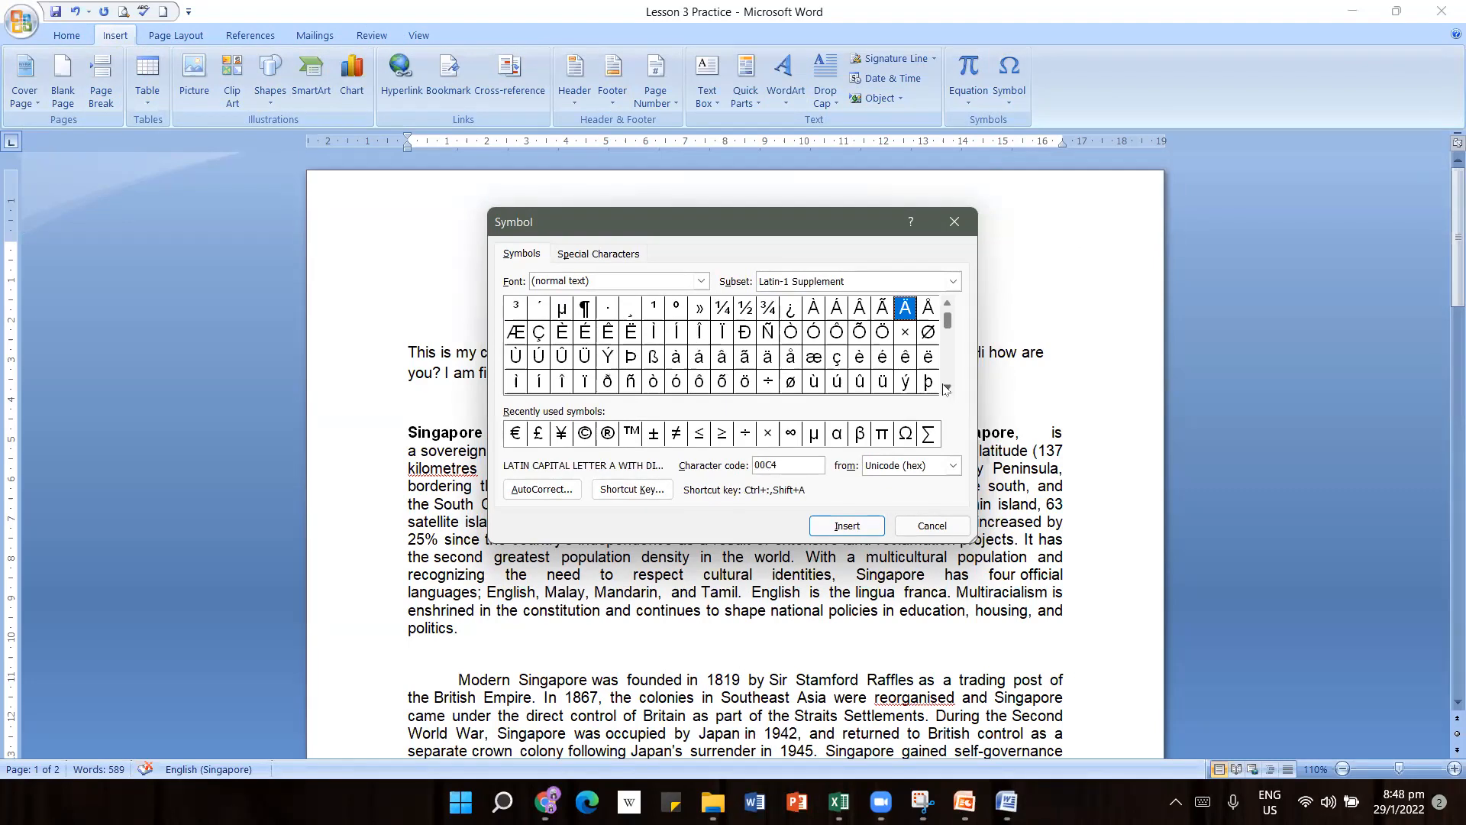
click(954, 226)
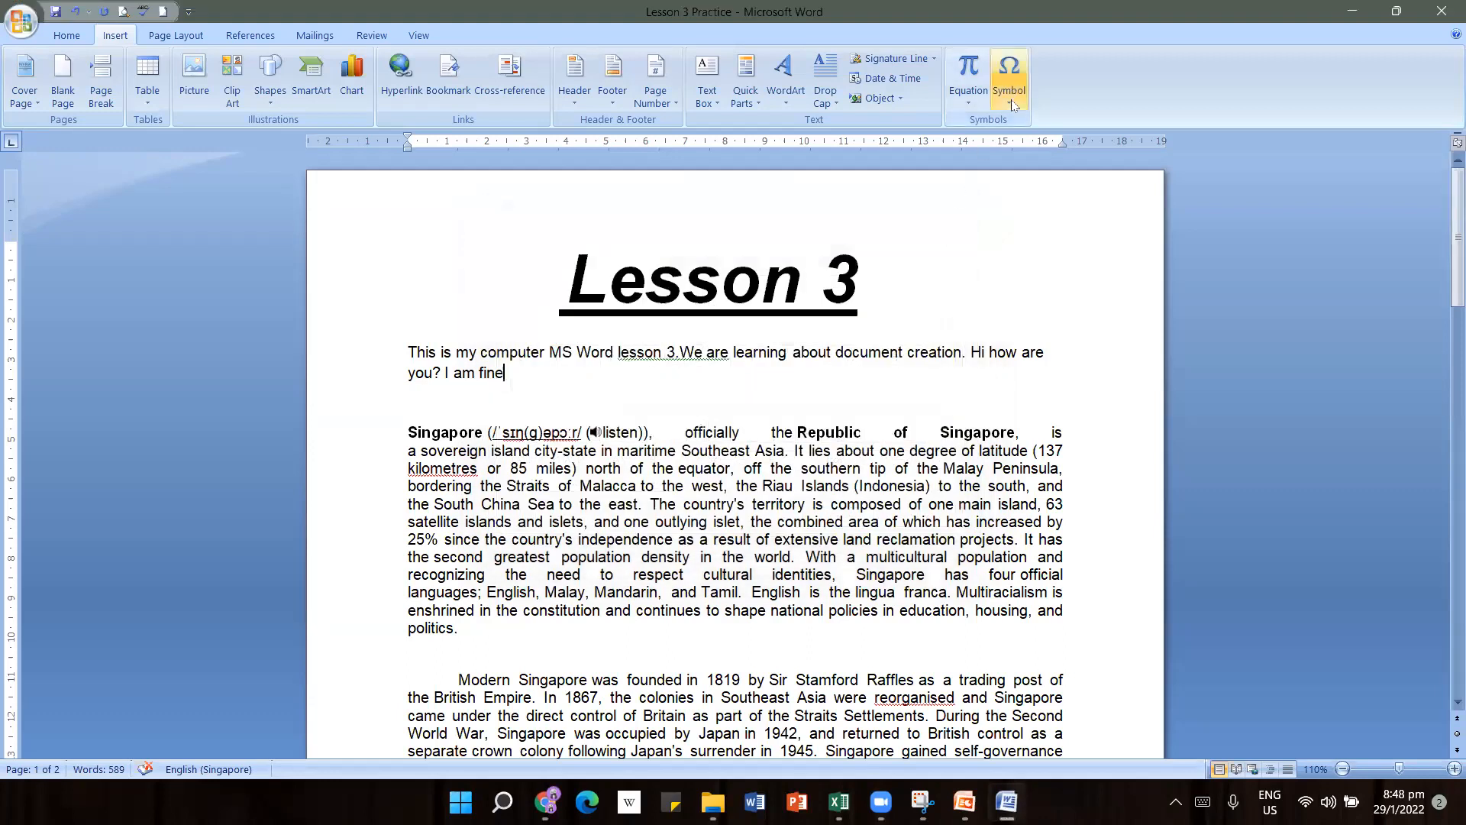
Insert the smiley face symbol after "I am fine", separated from the text by a space
click(1010, 103)
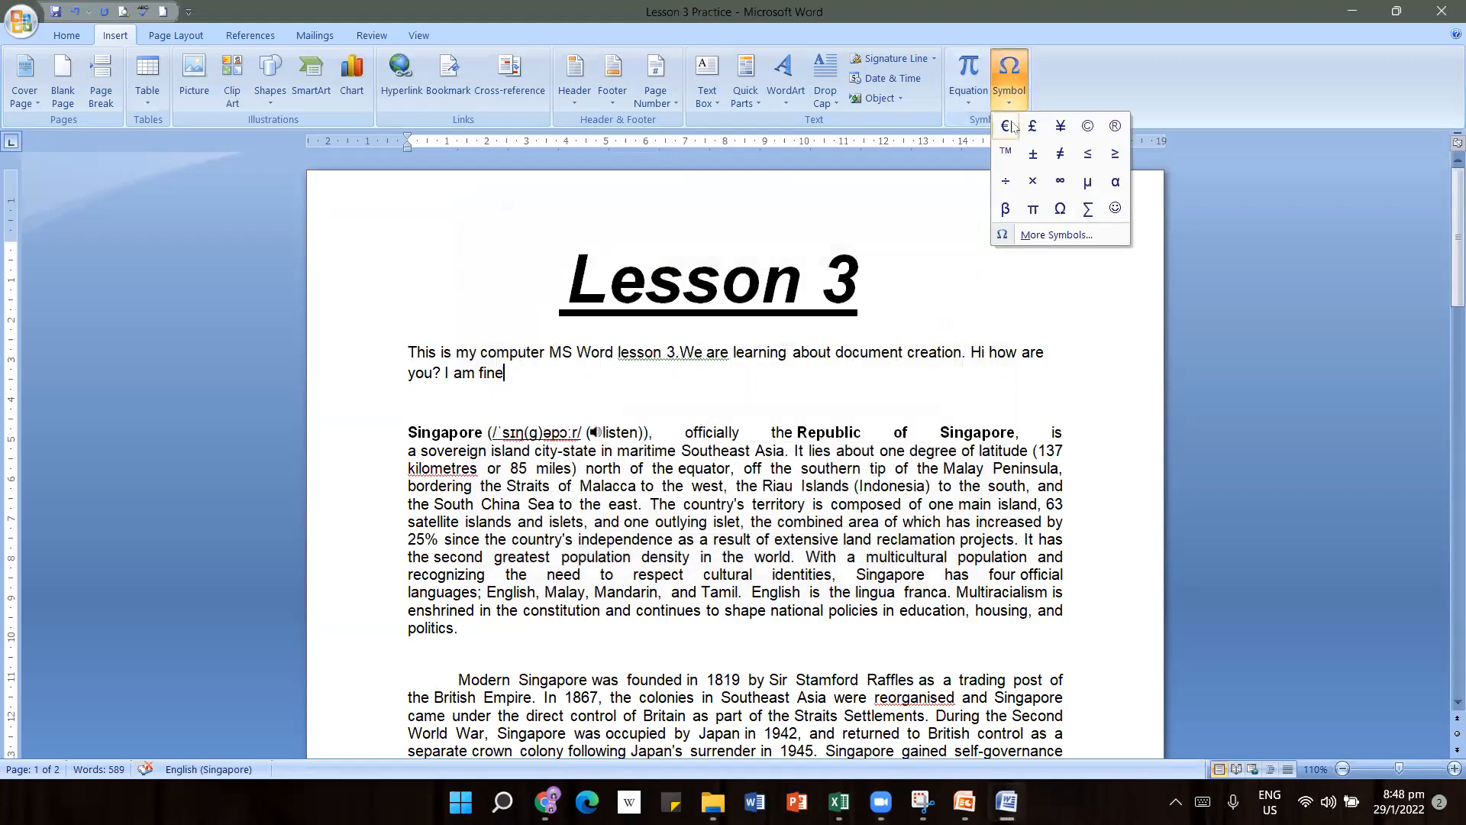
click(1116, 209)
click(506, 369)
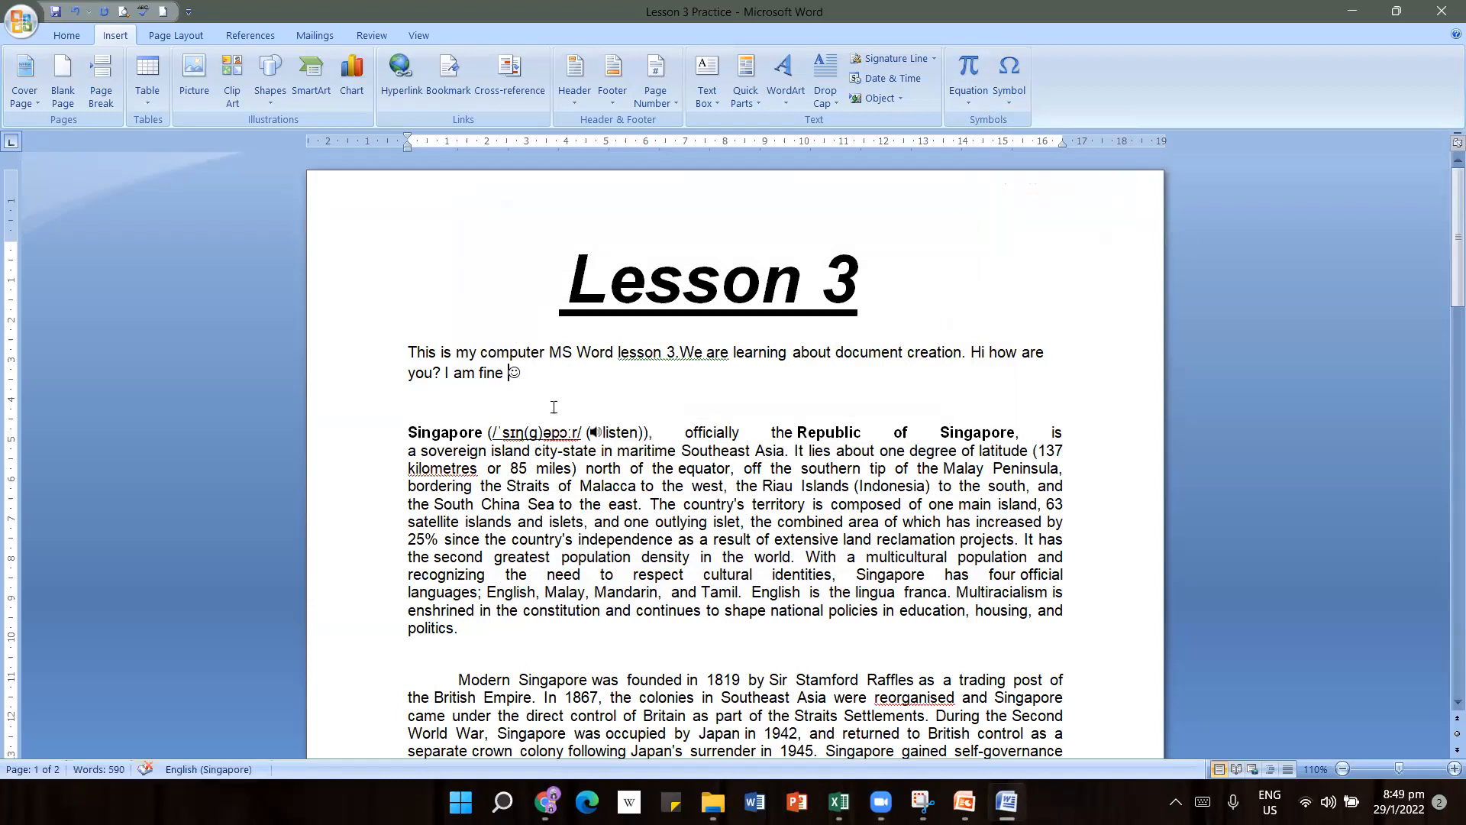
click(555, 380)
Insert two bold downward arrows from the Wingdings symbols, character code 234, directly after the smiley face
click(66, 35)
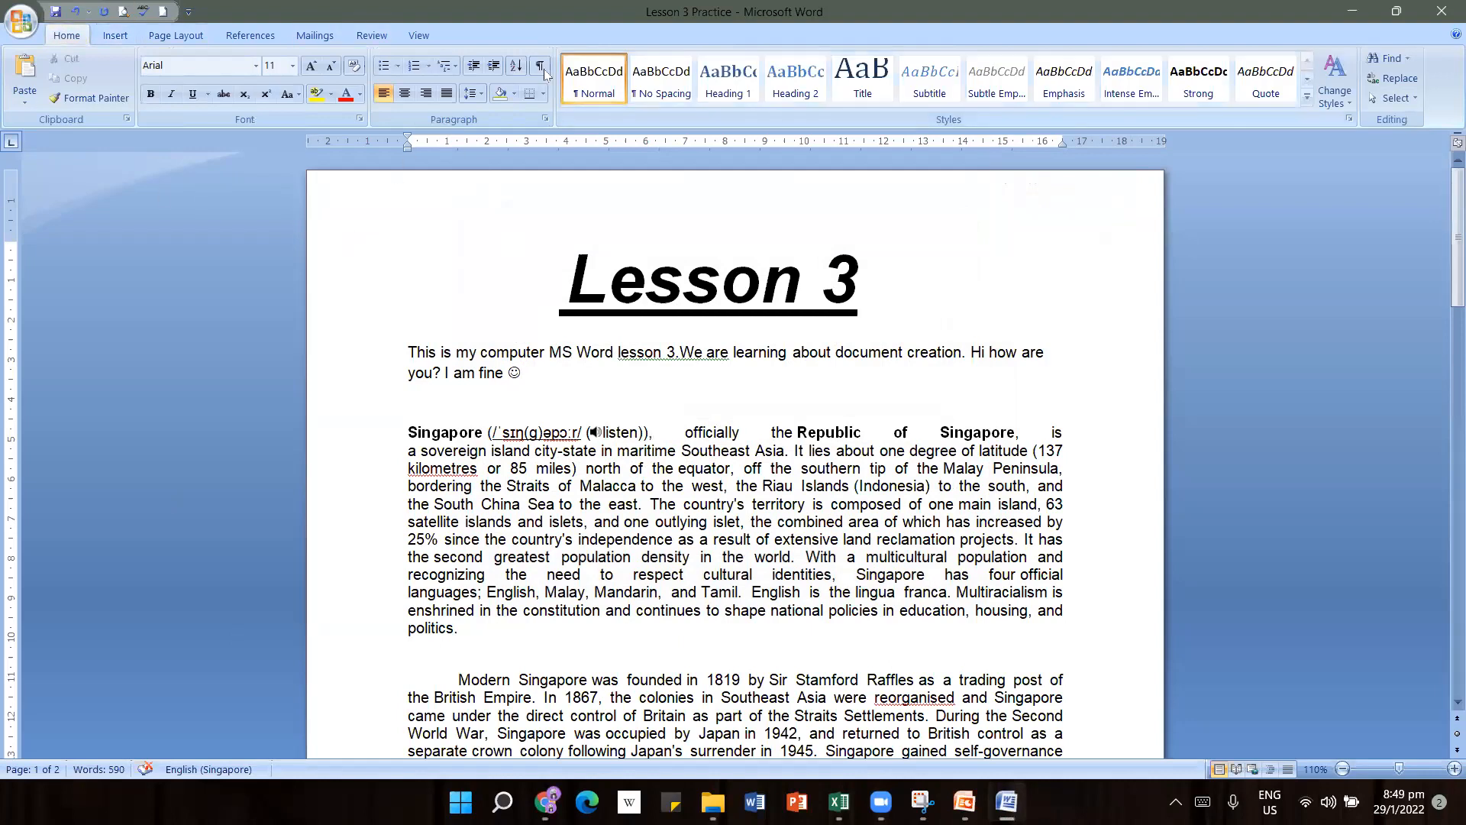
click(114, 36)
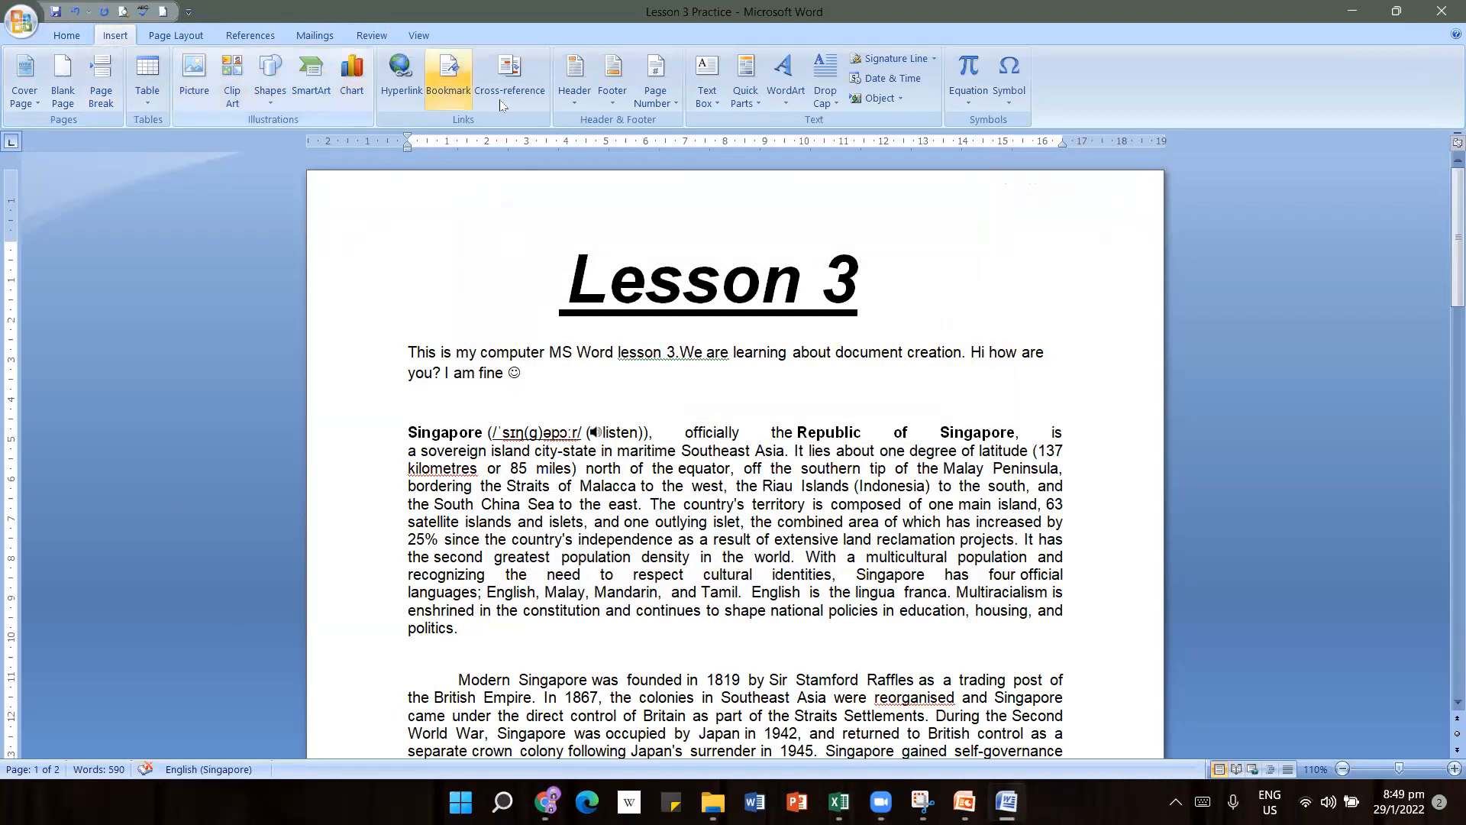
click(1005, 102)
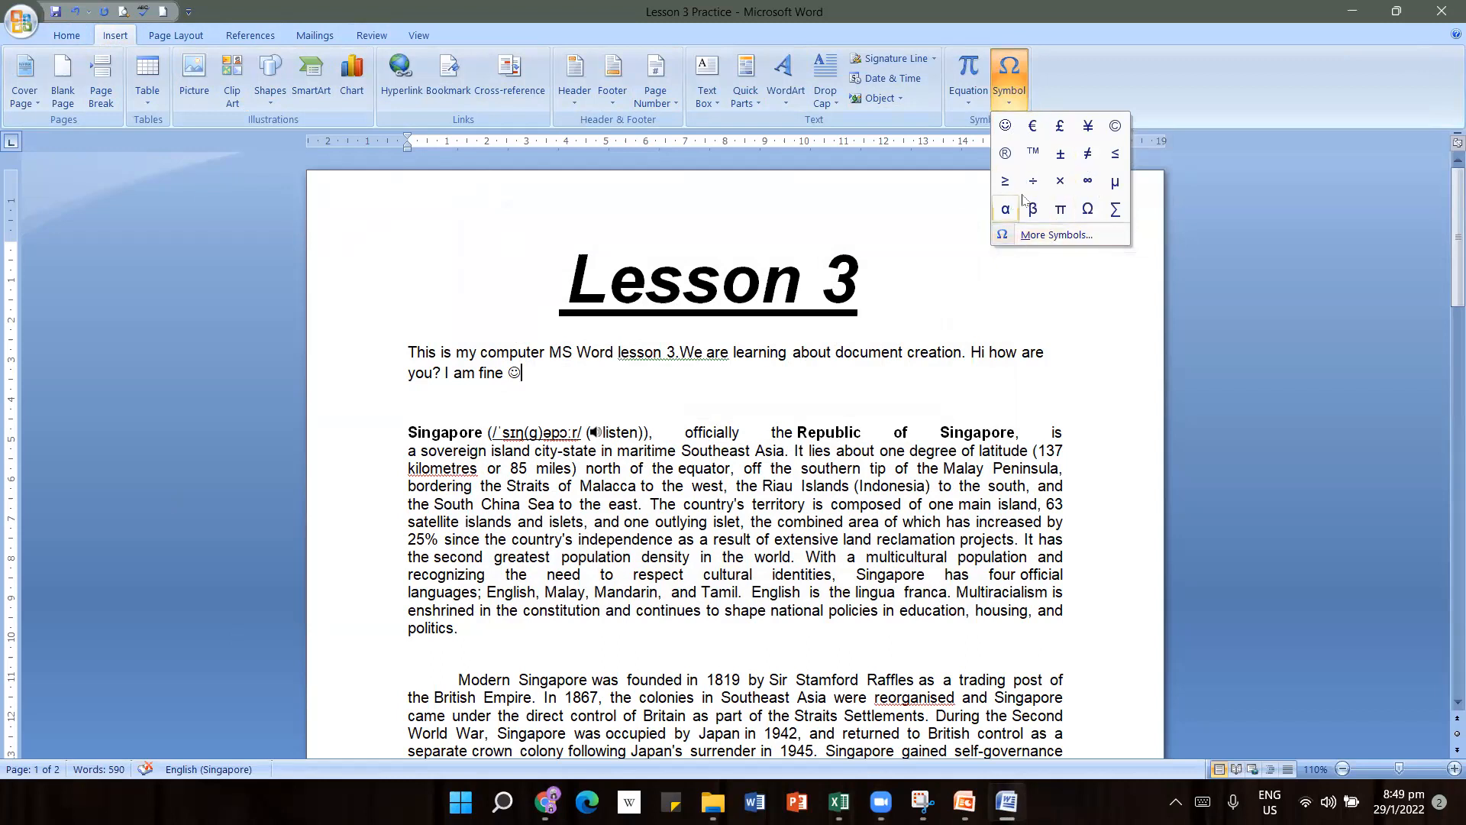
click(1042, 234)
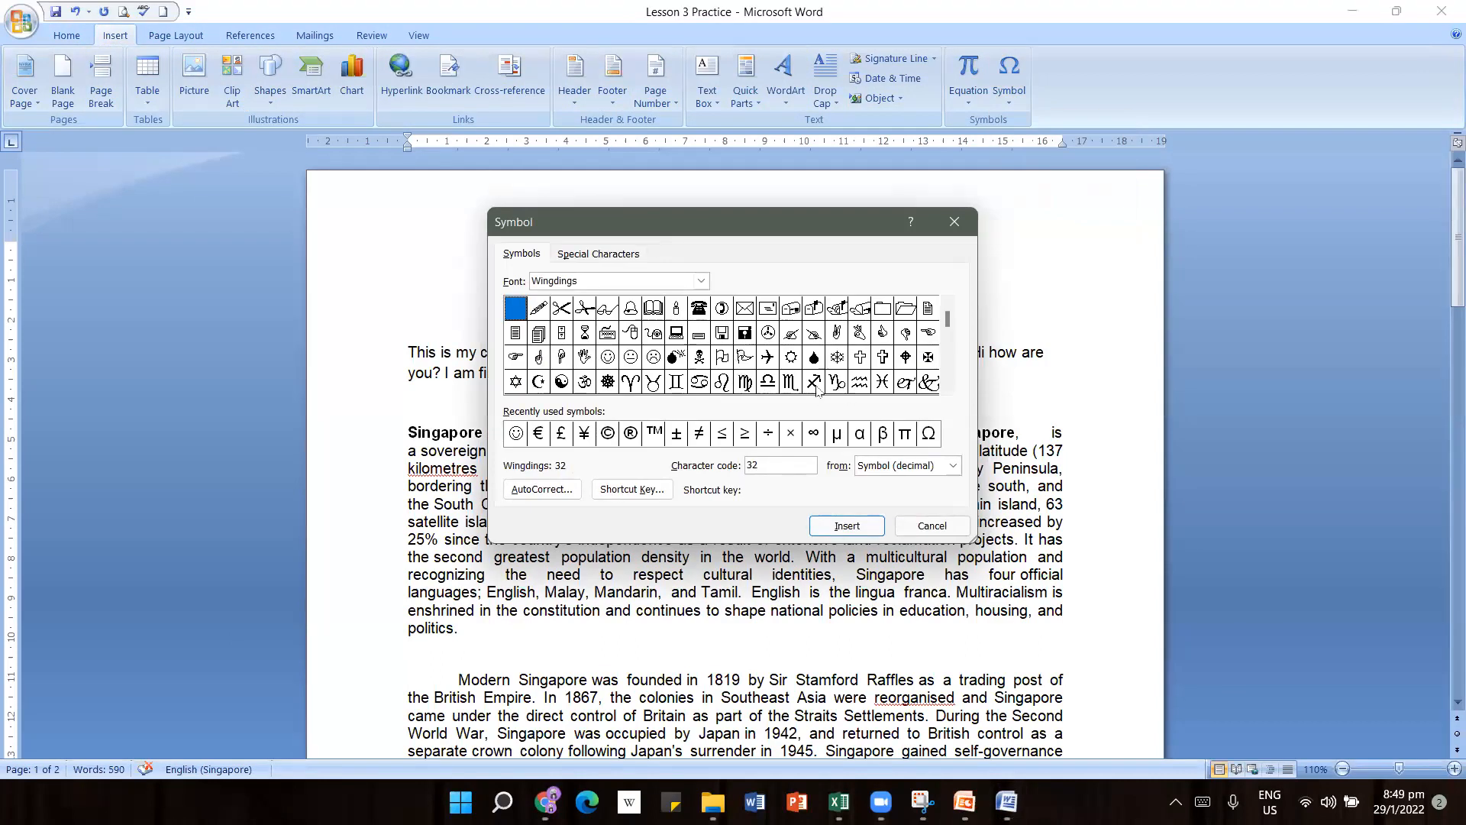
click(947, 388)
click(947, 388)
click(947, 388)
click(947, 388)
click(947, 388)
click(947, 388)
click(948, 389)
click(948, 390)
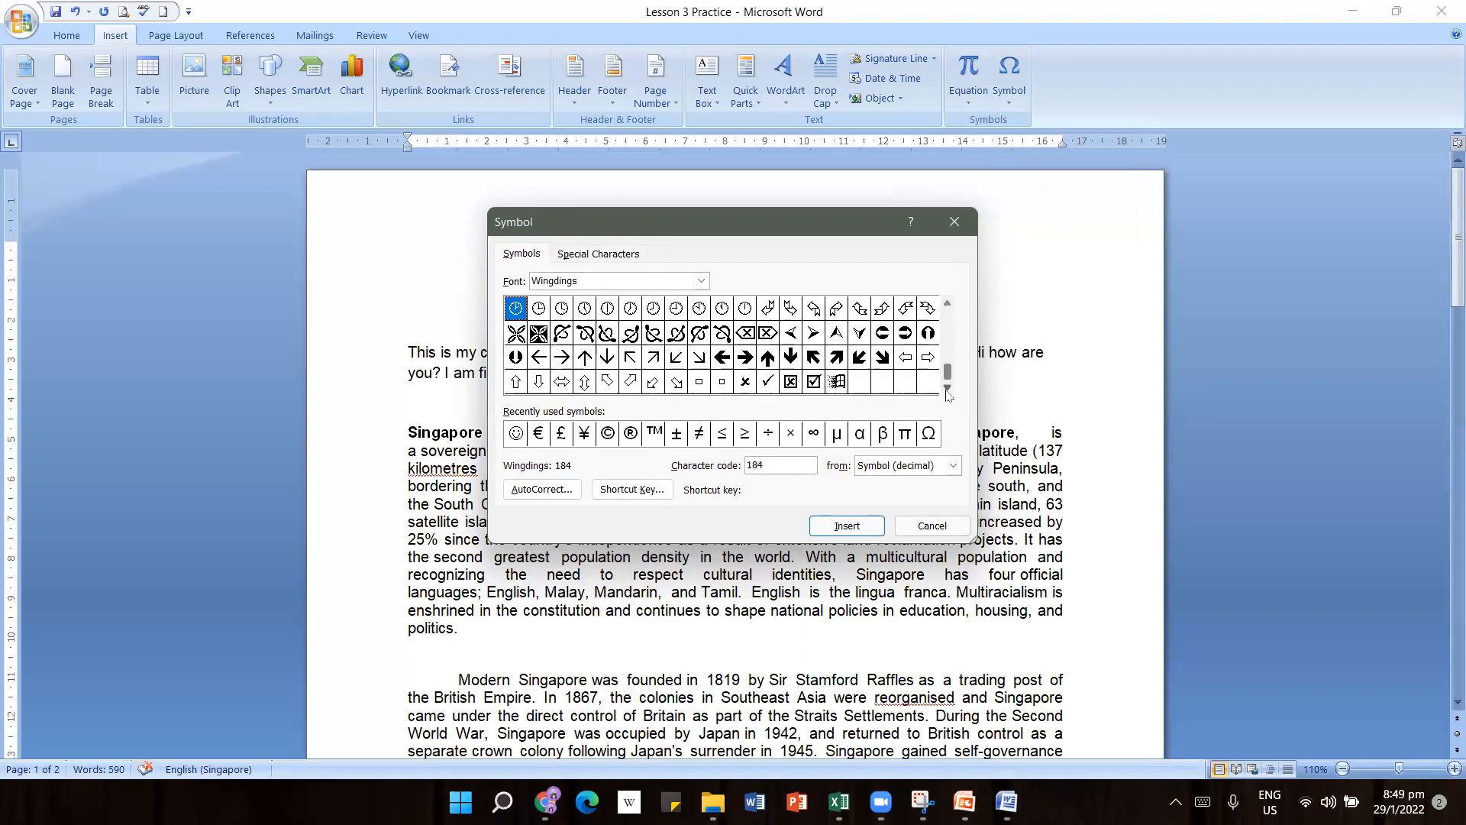
click(793, 362)
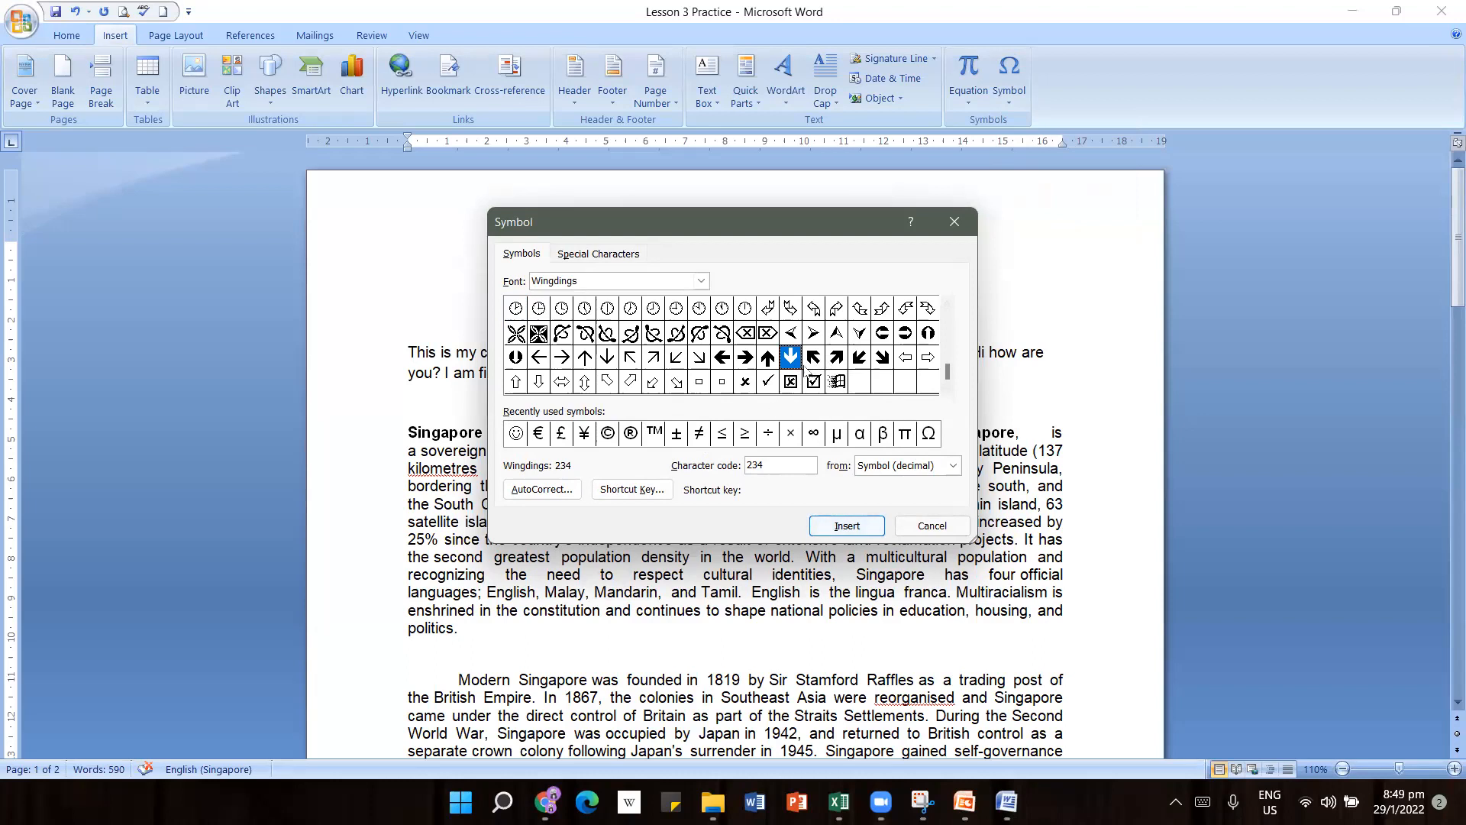
click(750, 363)
click(789, 362)
click(852, 527)
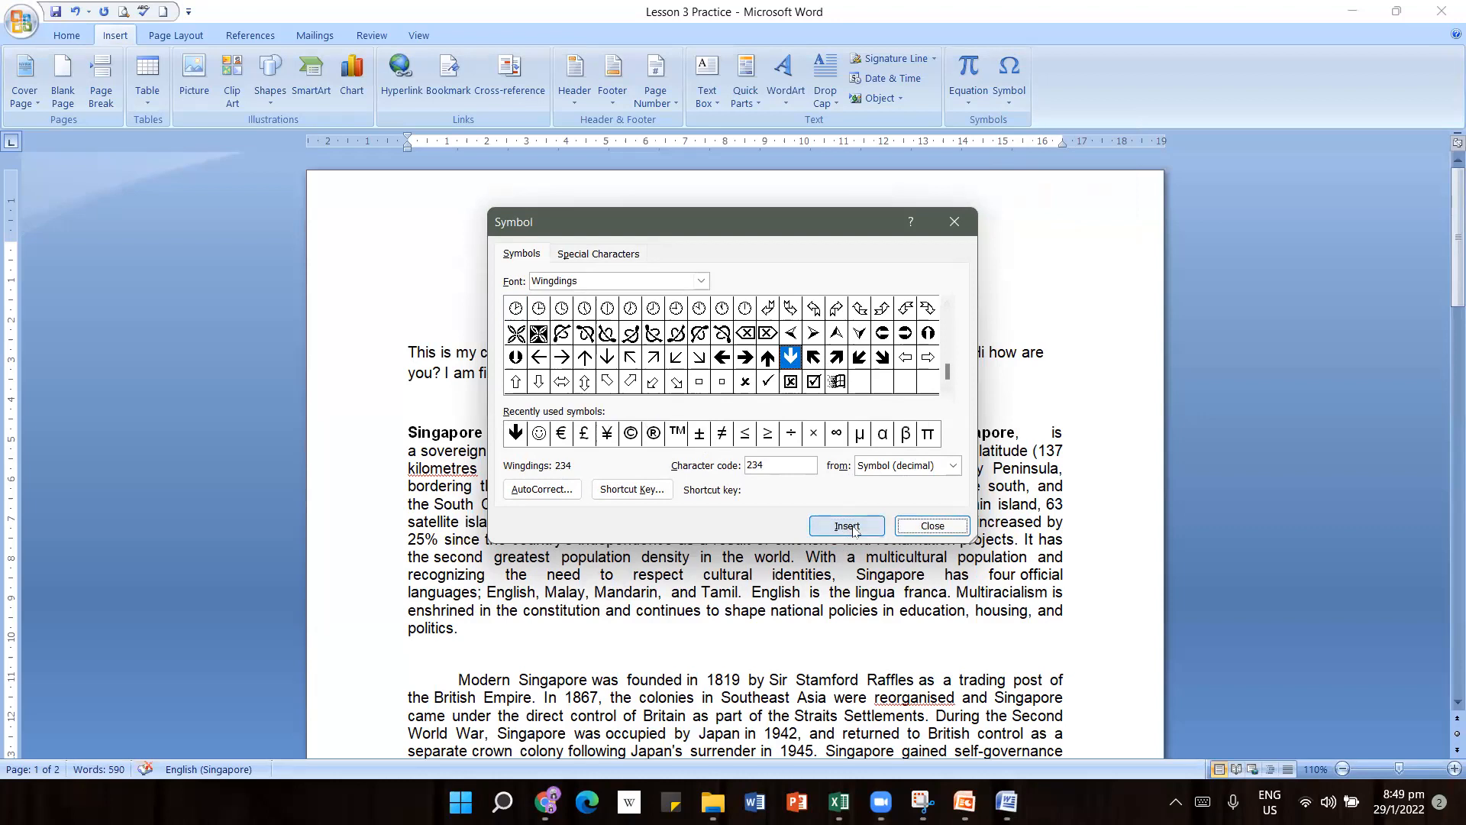
click(932, 527)
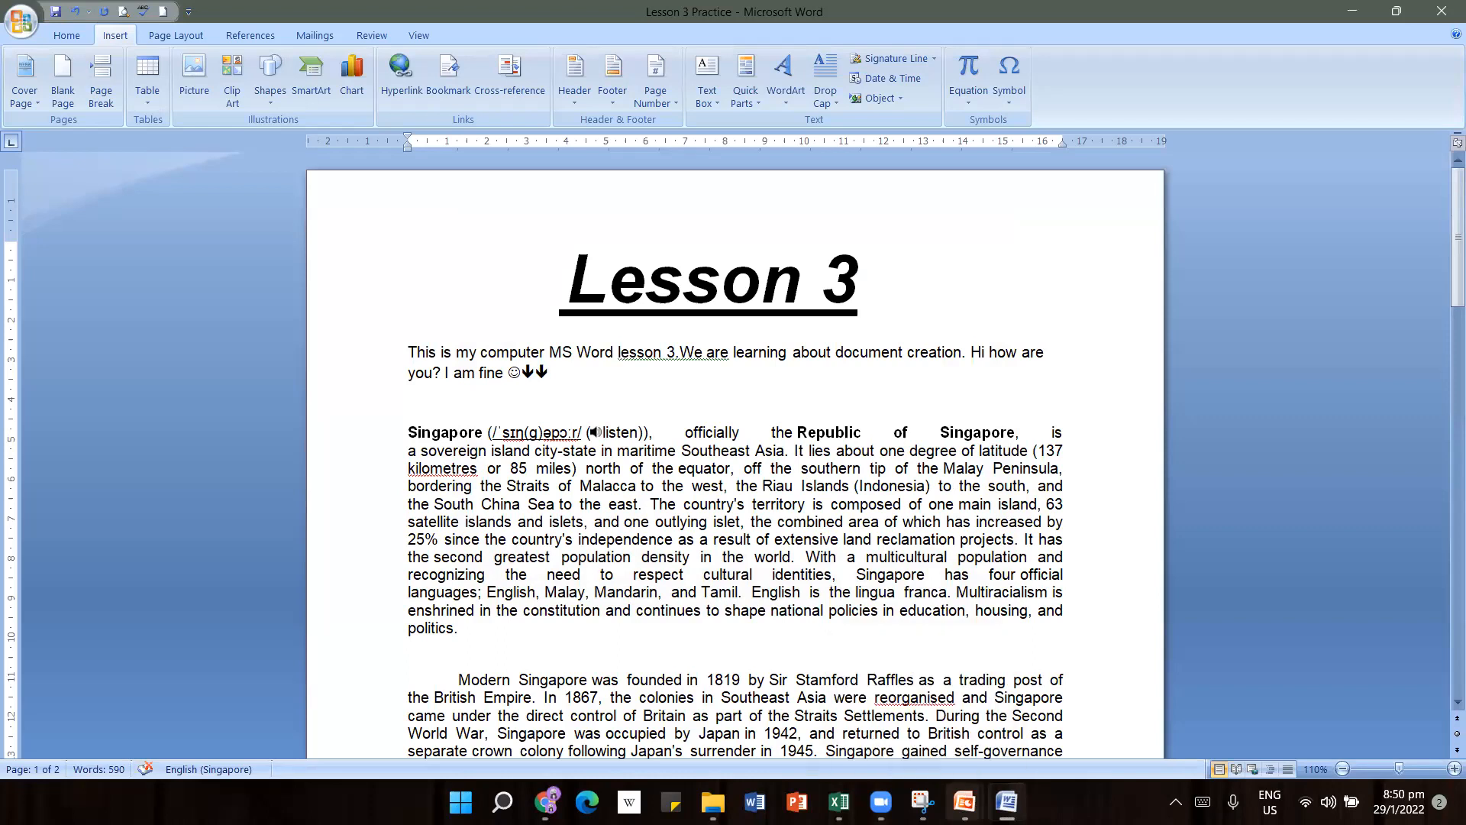
Review the lesson topics in the MsWord-Lesson 3 presentation, return to the Word practice document, and look over its paragraphs and page boundary
mouse_move(969, 799)
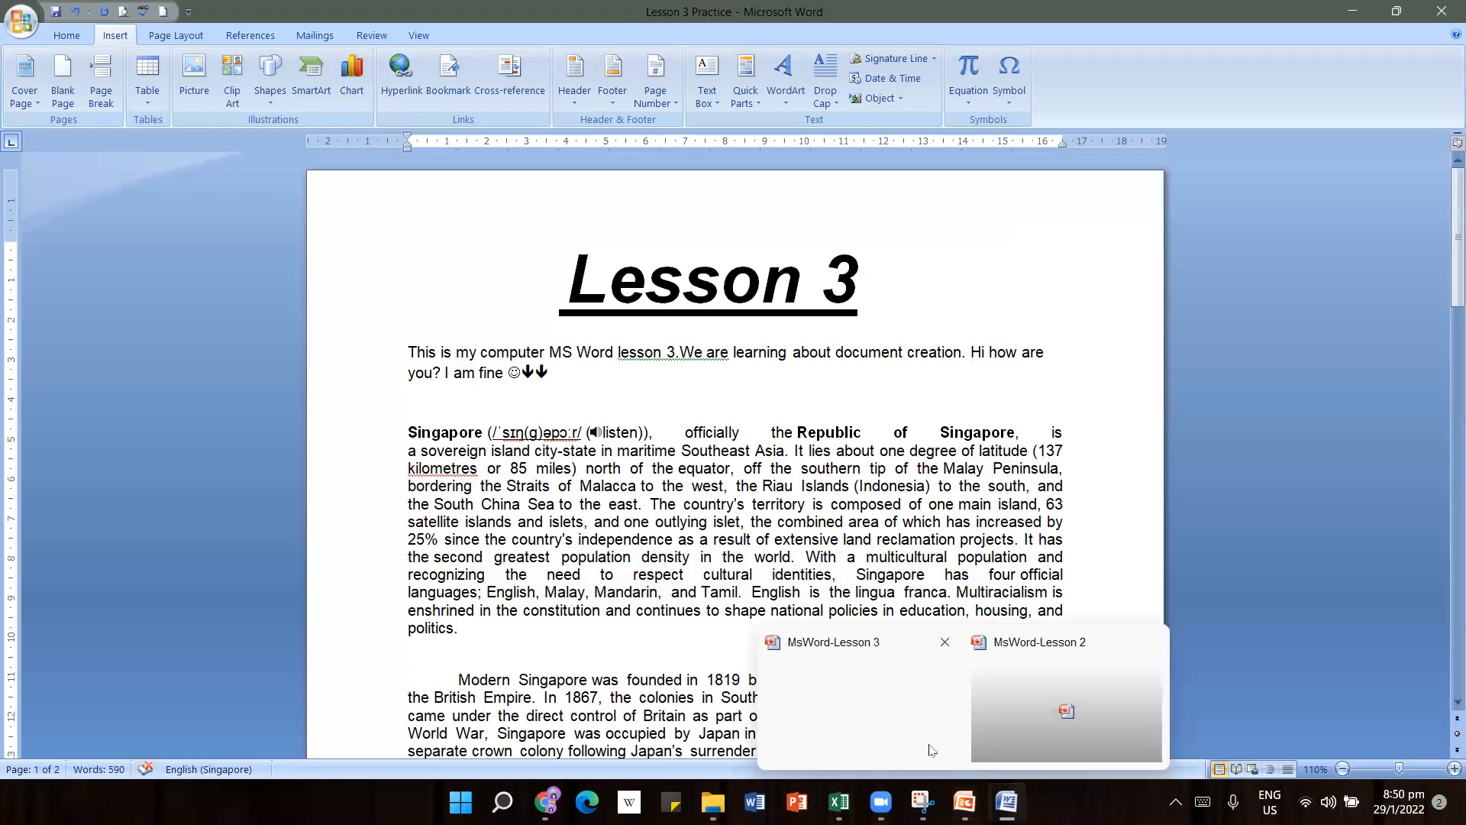
click(931, 750)
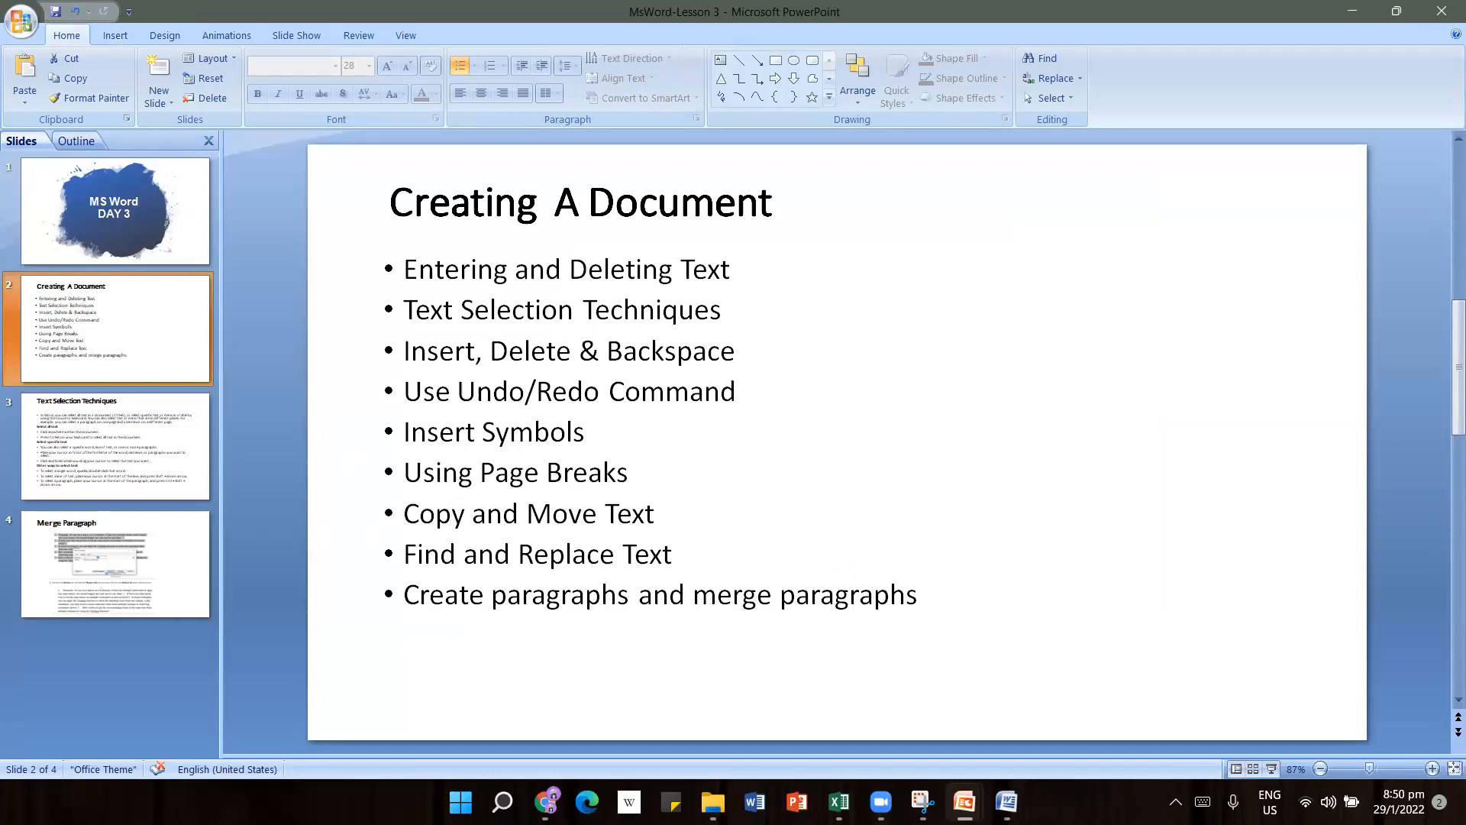
click(1006, 802)
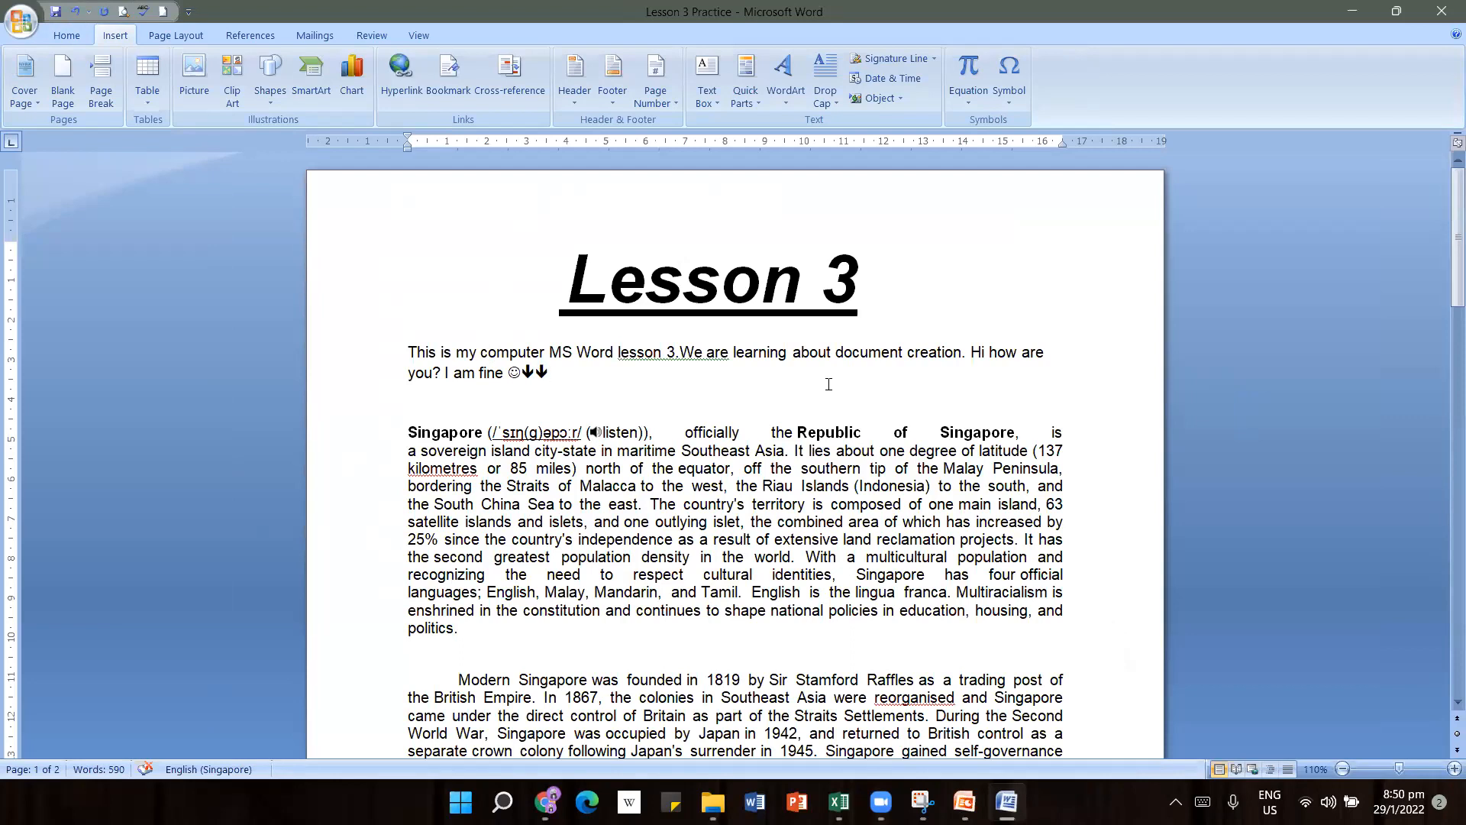
scroll(828, 384, down, 10)
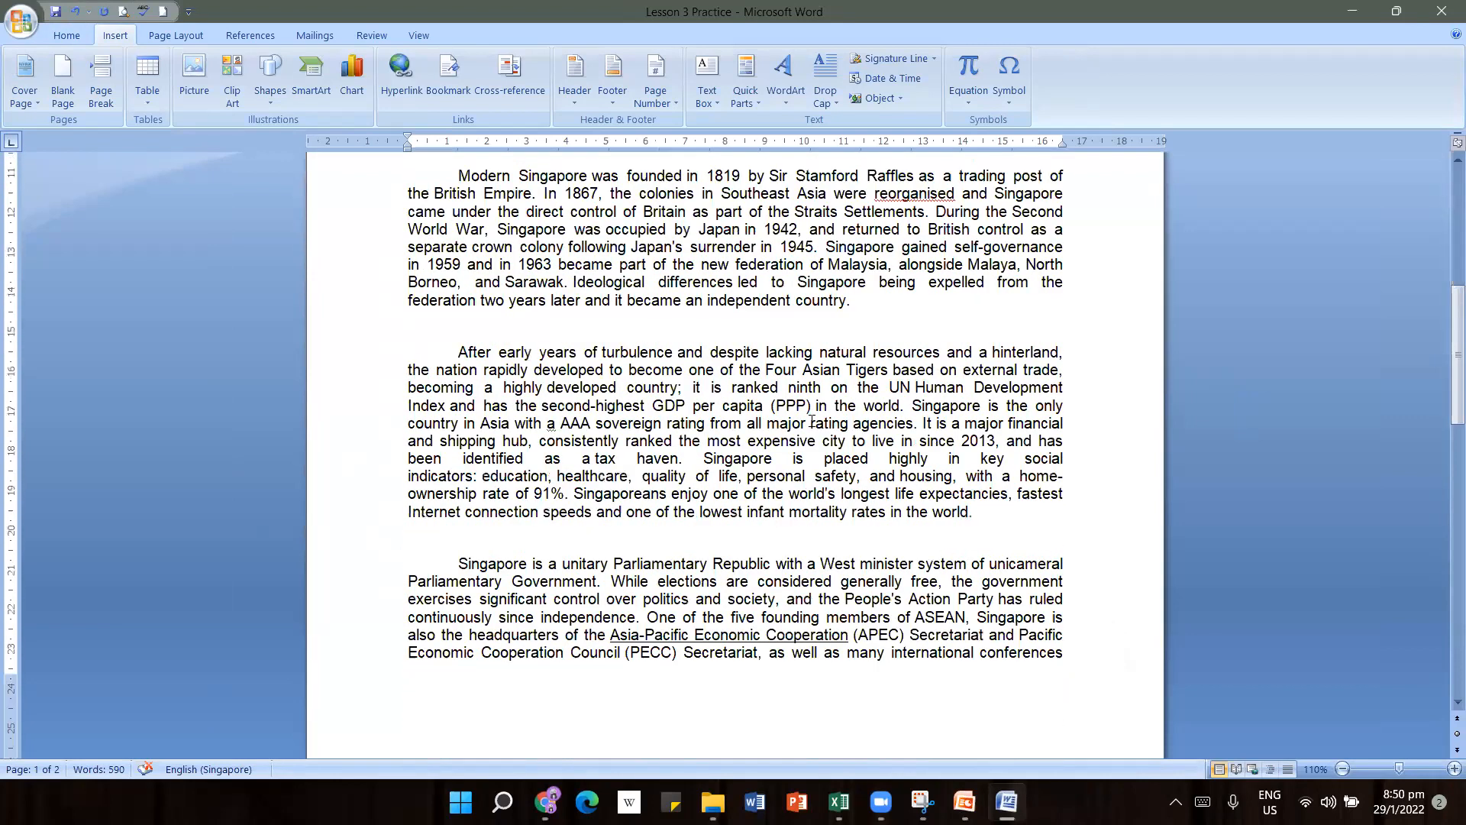
scroll(812, 421, down, 4)
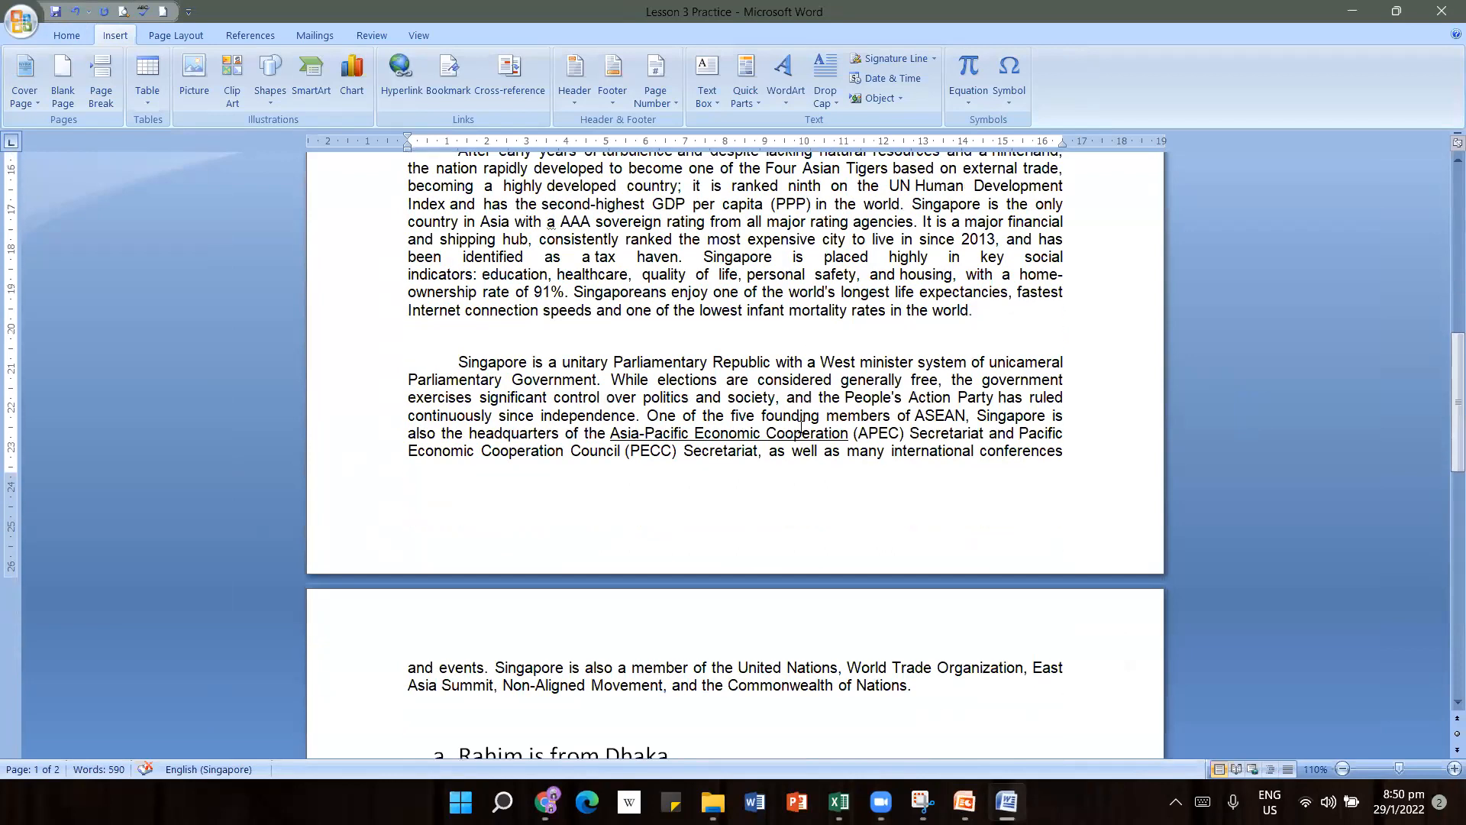
scroll(802, 426, down, 2)
scroll(828, 427, up, 12)
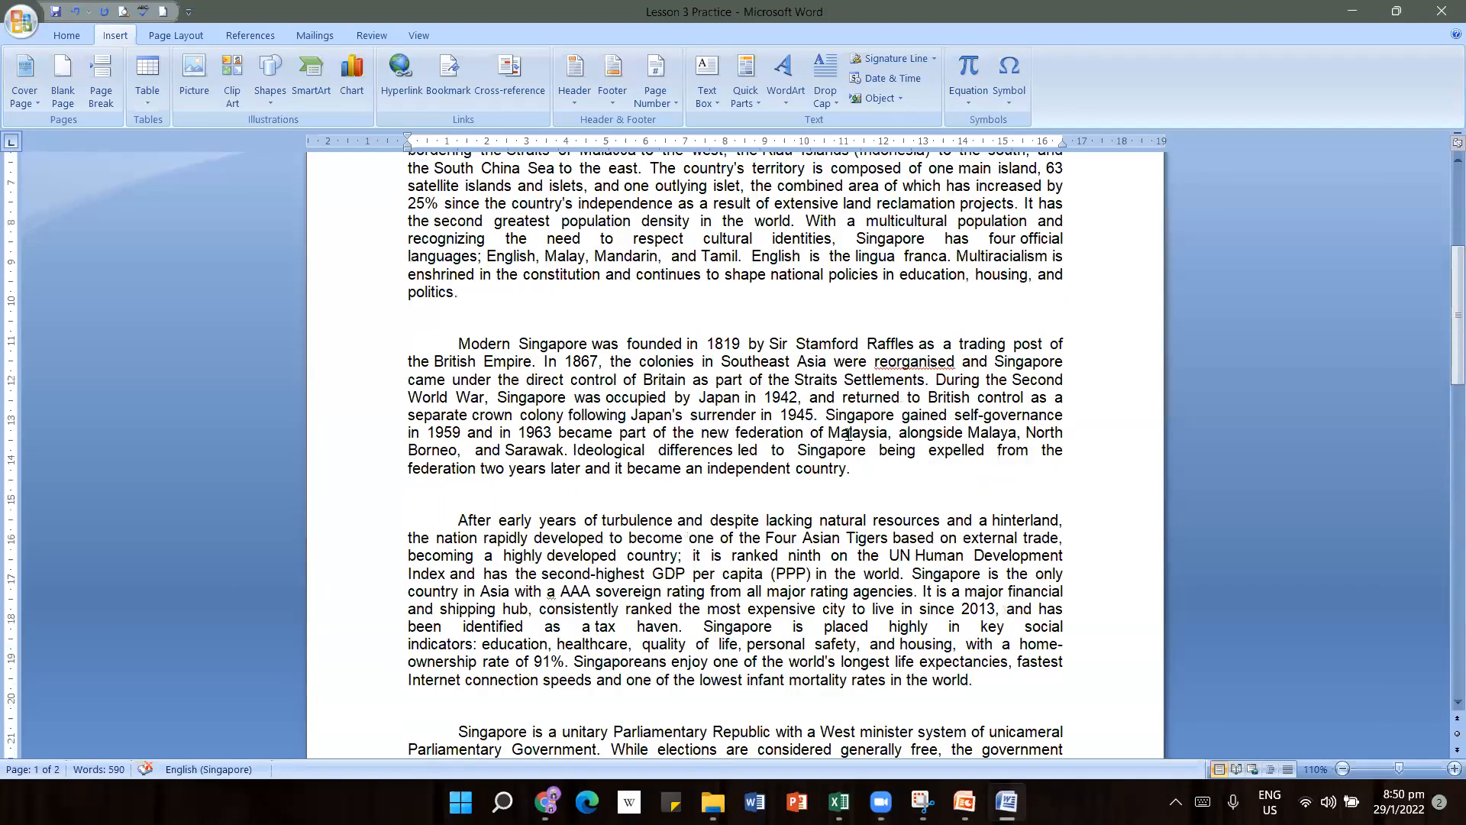
scroll(849, 436, up, 1)
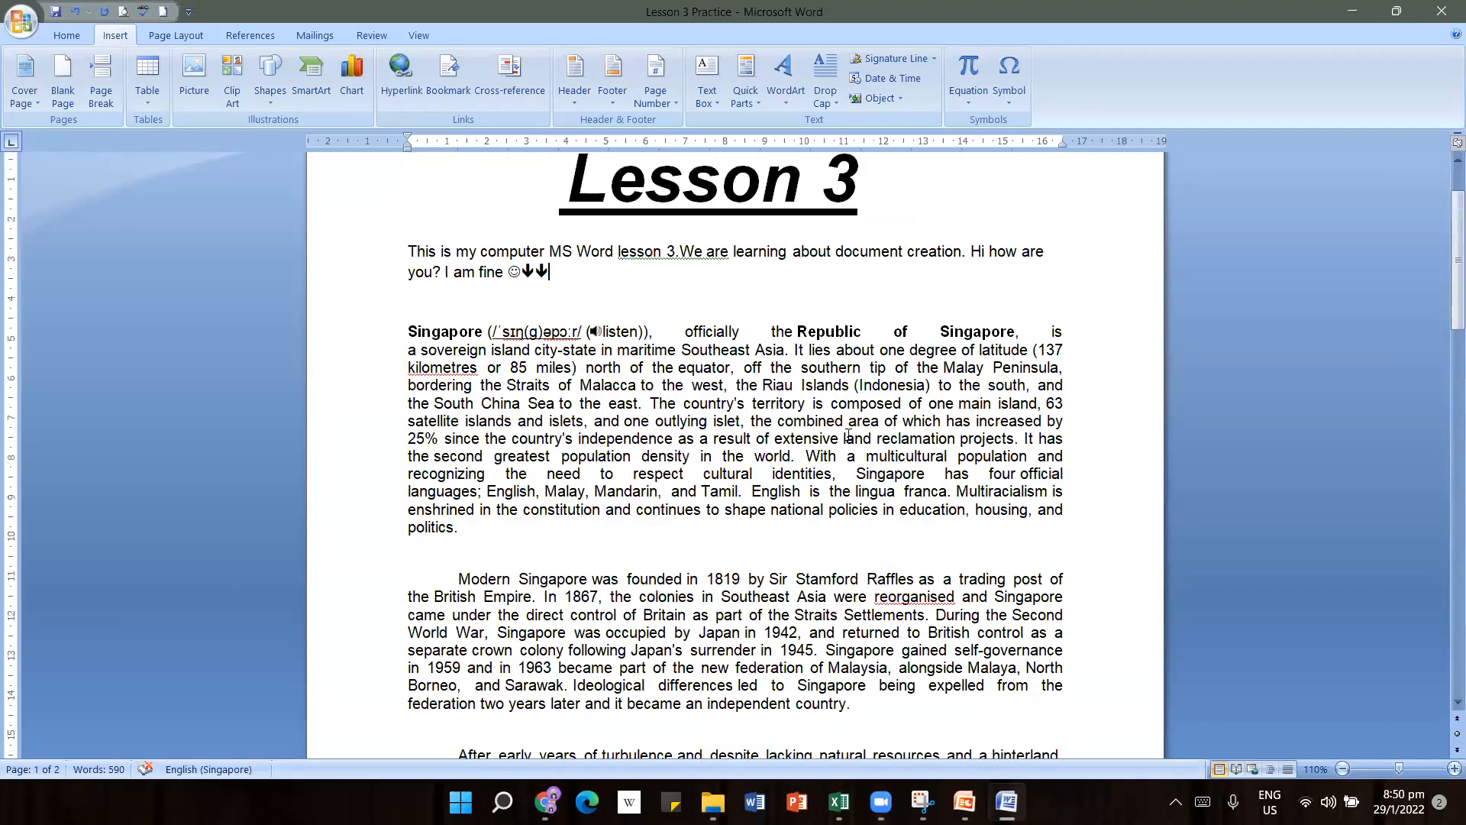
Look over the practice document's paragraphs, the boundary between its two pages, and the lettered list on the second page
scroll(849, 435, down, 3)
scroll(900, 513, down, 1)
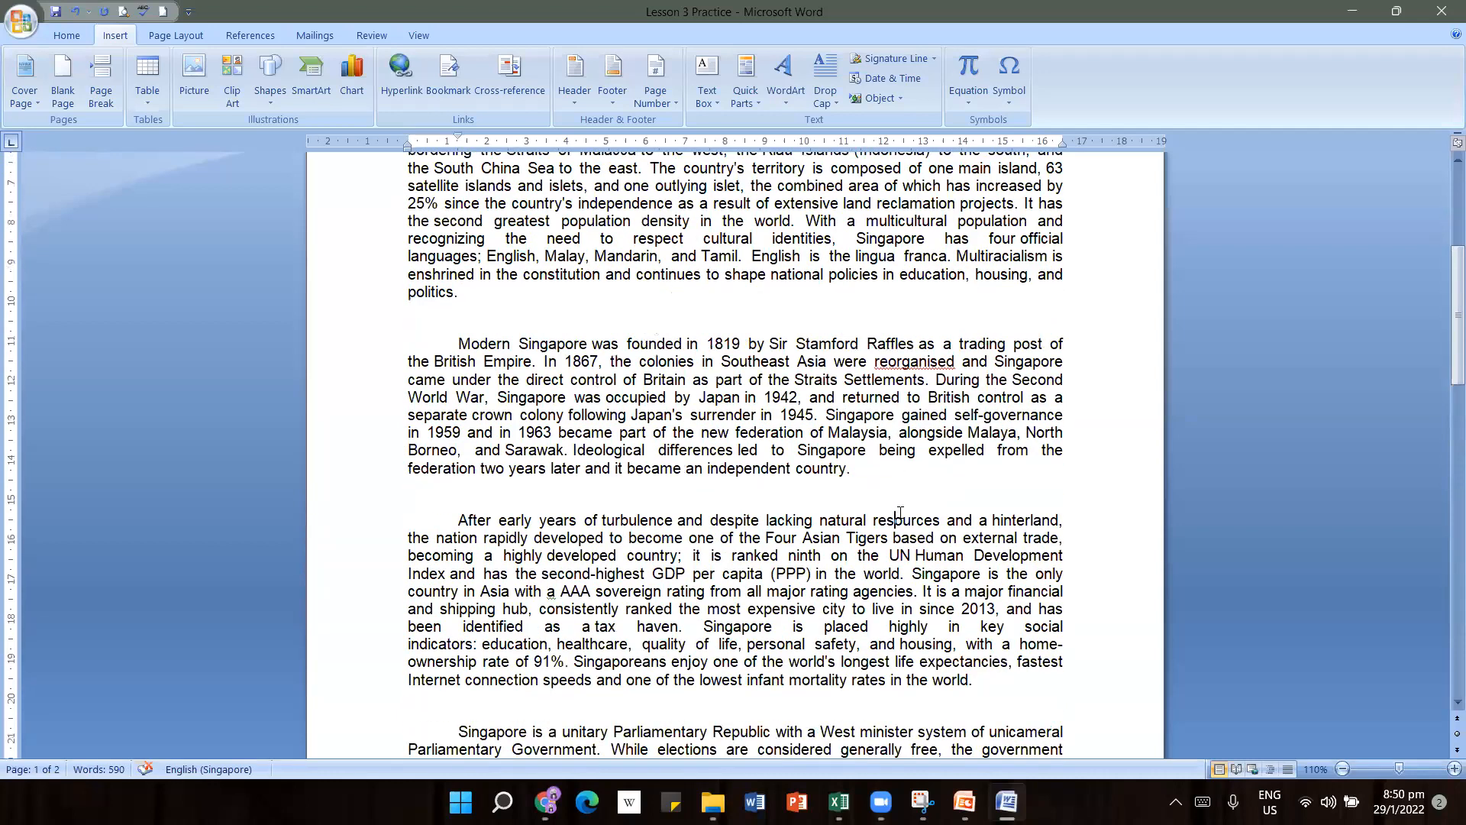
scroll(909, 458, up, 5)
scroll(952, 422, down, 2)
scroll(953, 423, down, 5)
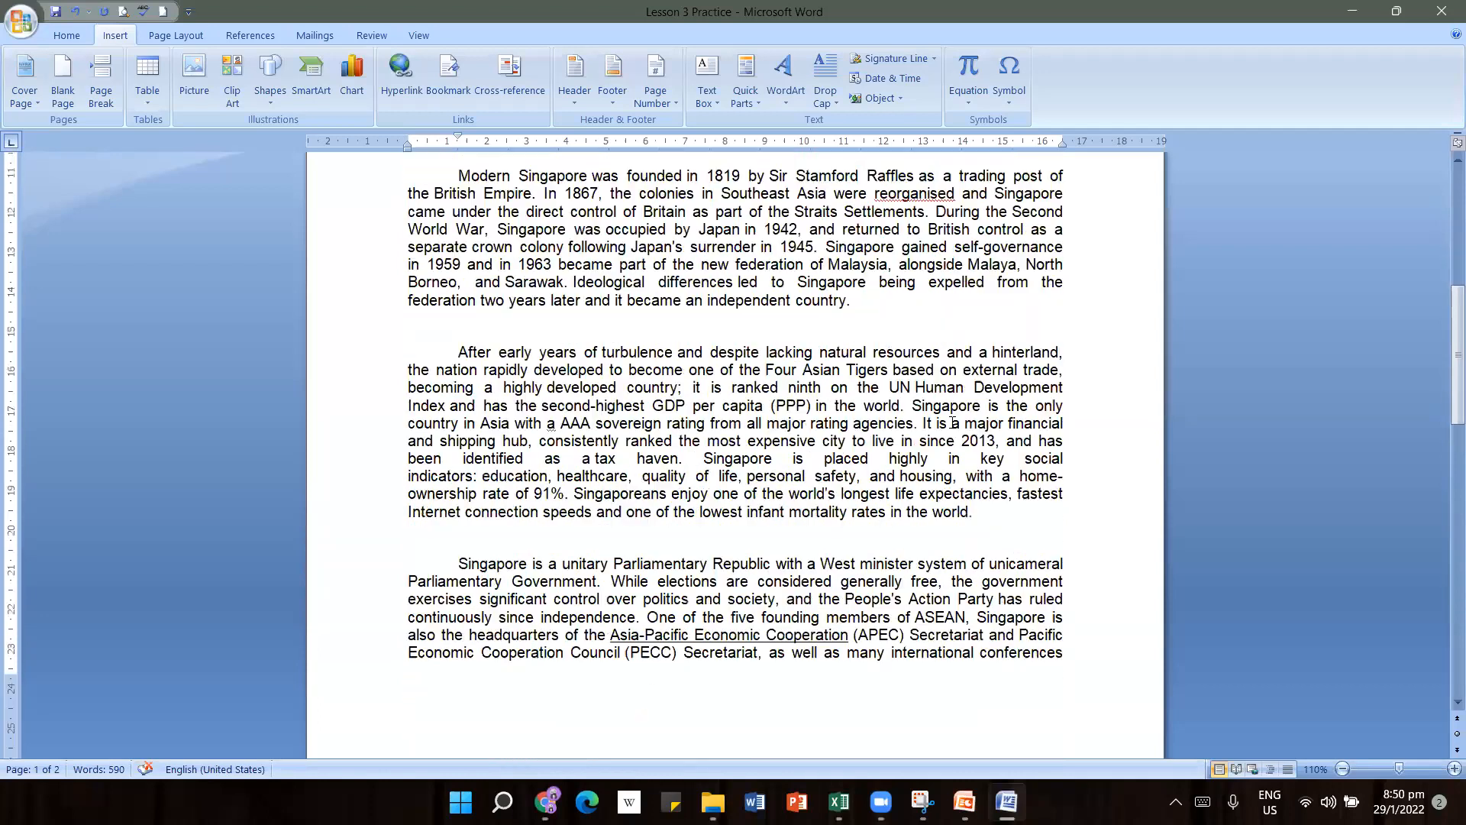
scroll(952, 422, down, 1)
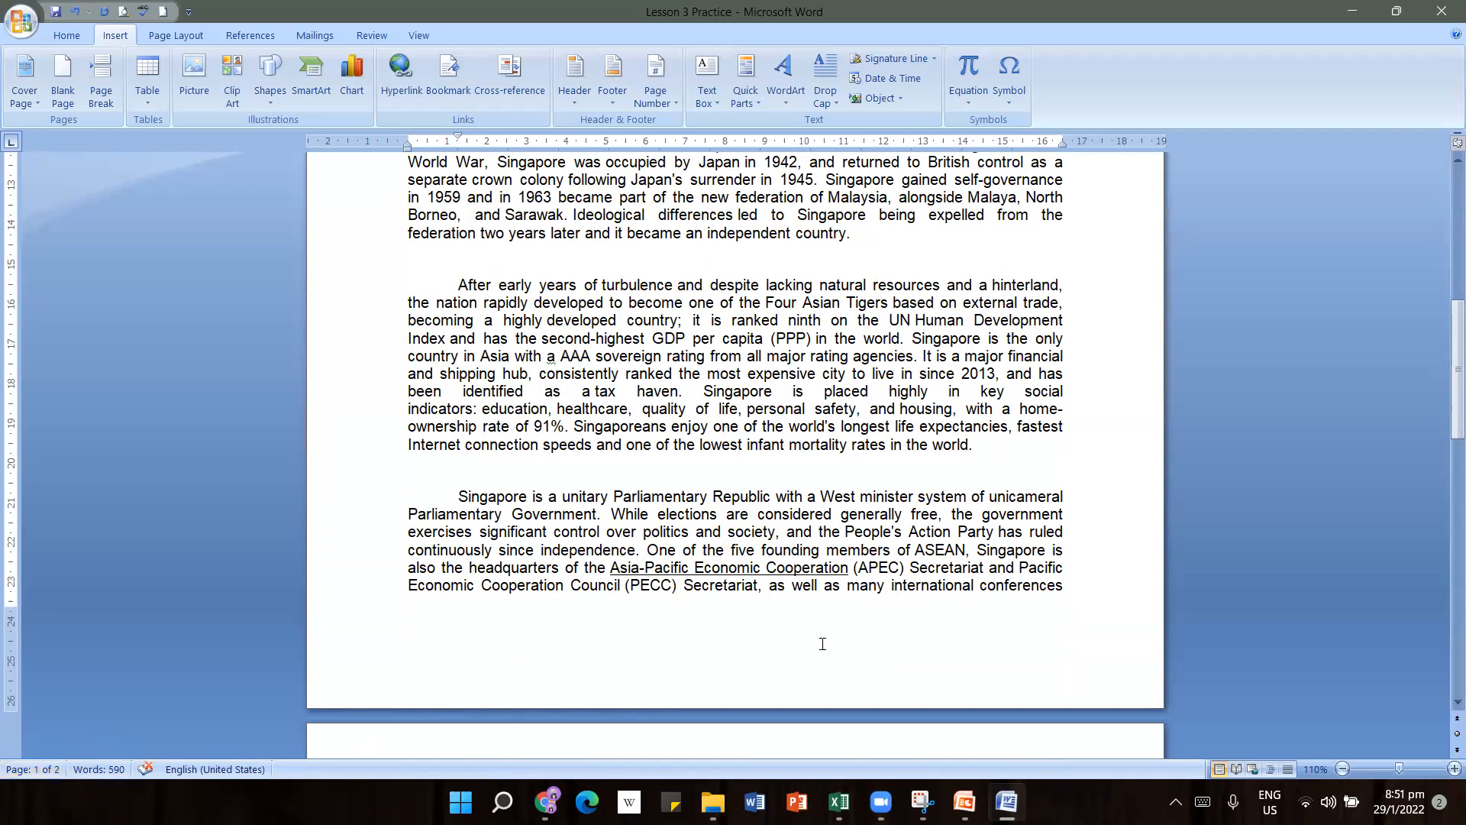
scroll(871, 530, down, 15)
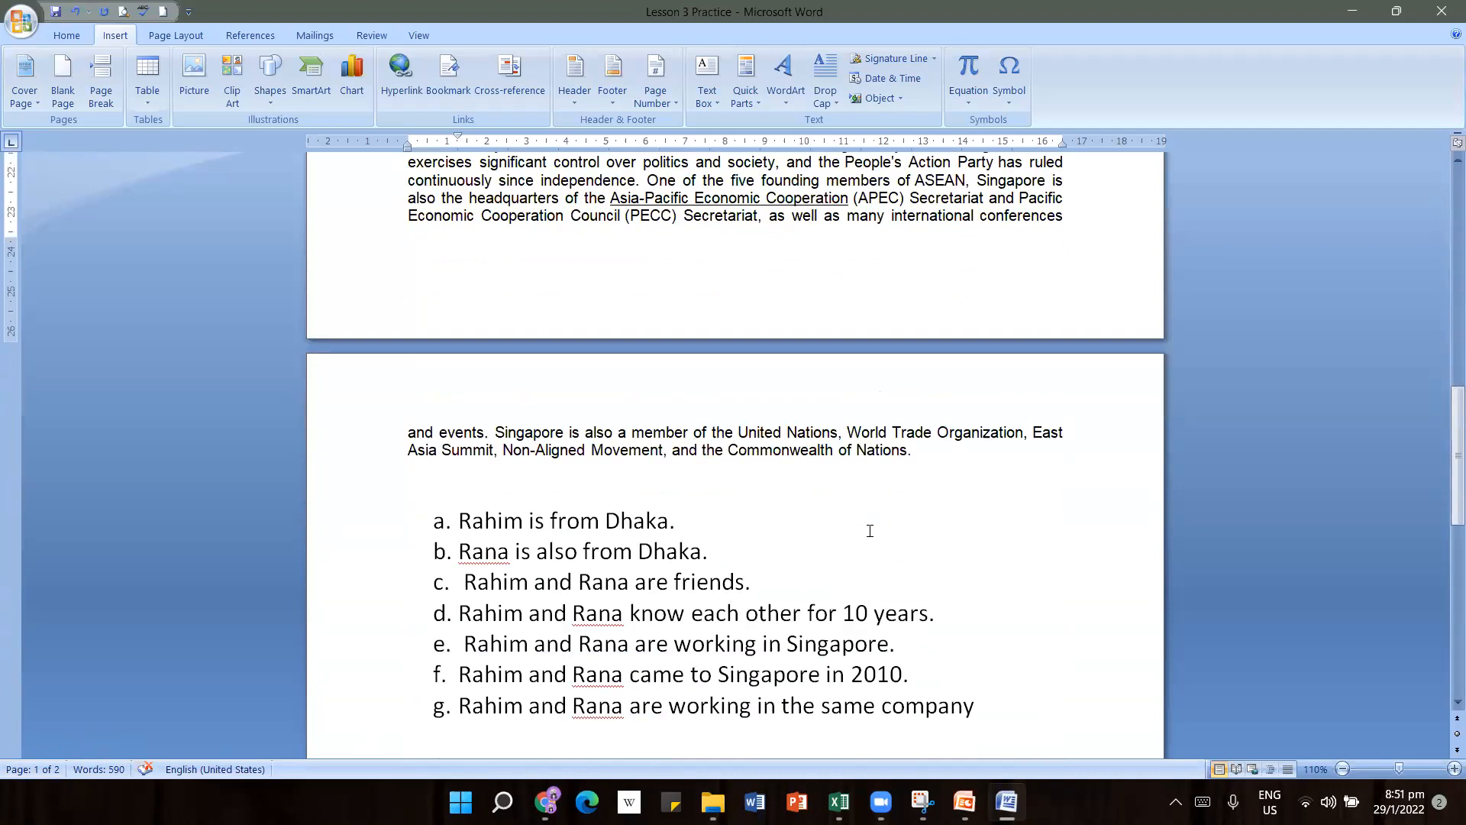
scroll(852, 491, down, 4)
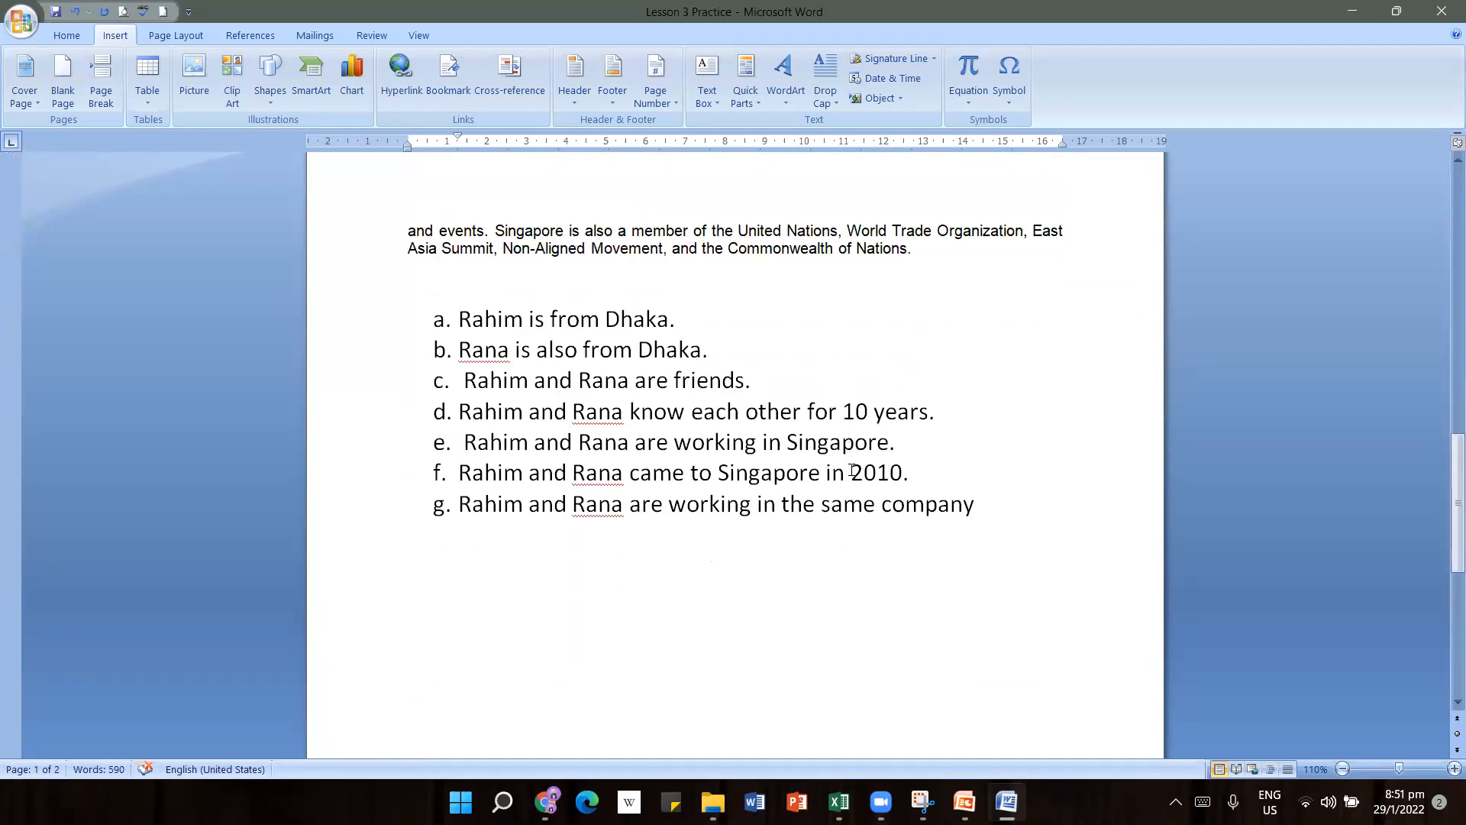
click(658, 433)
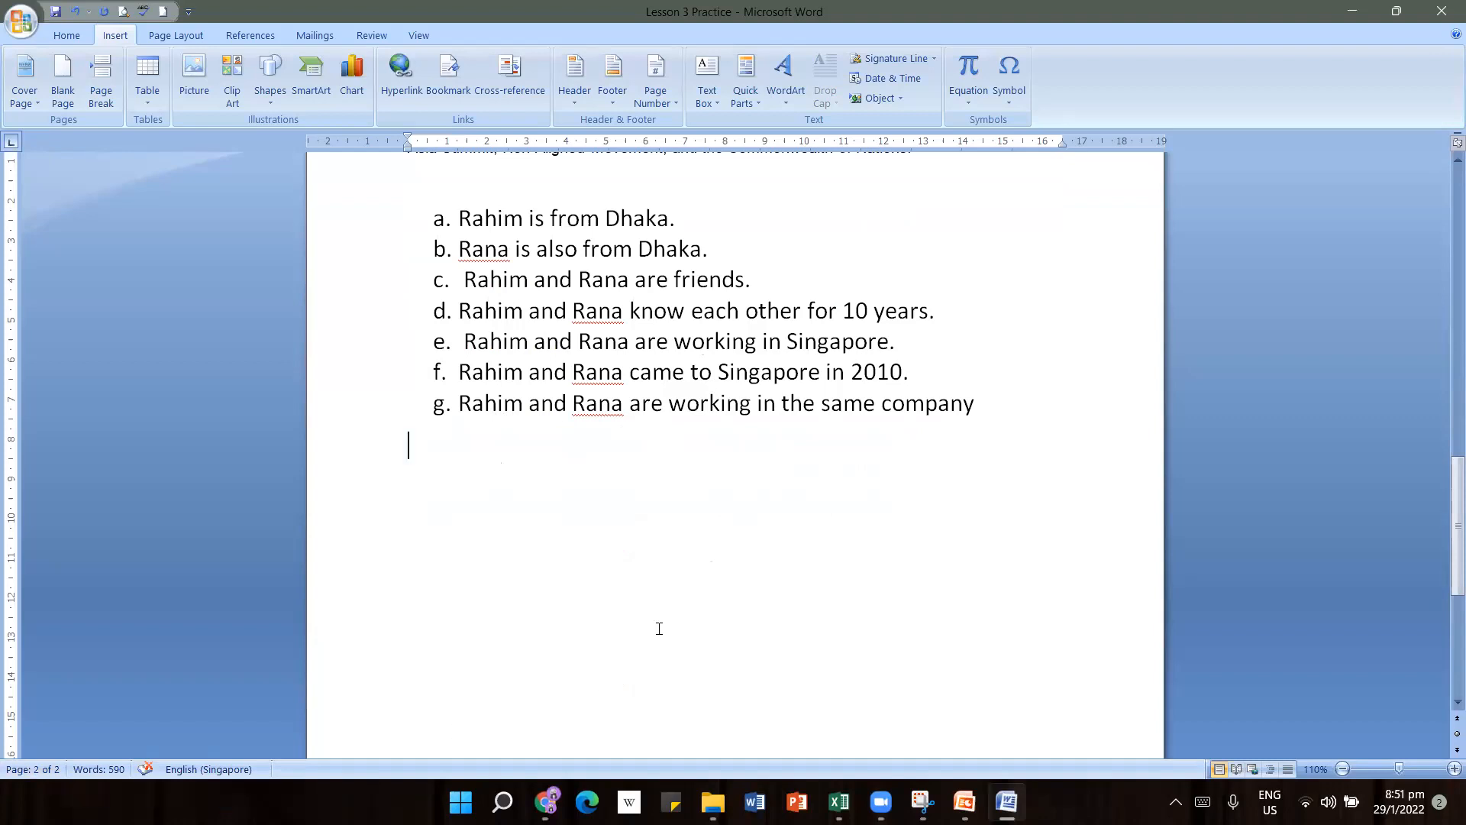
scroll(788, 549, up, 10)
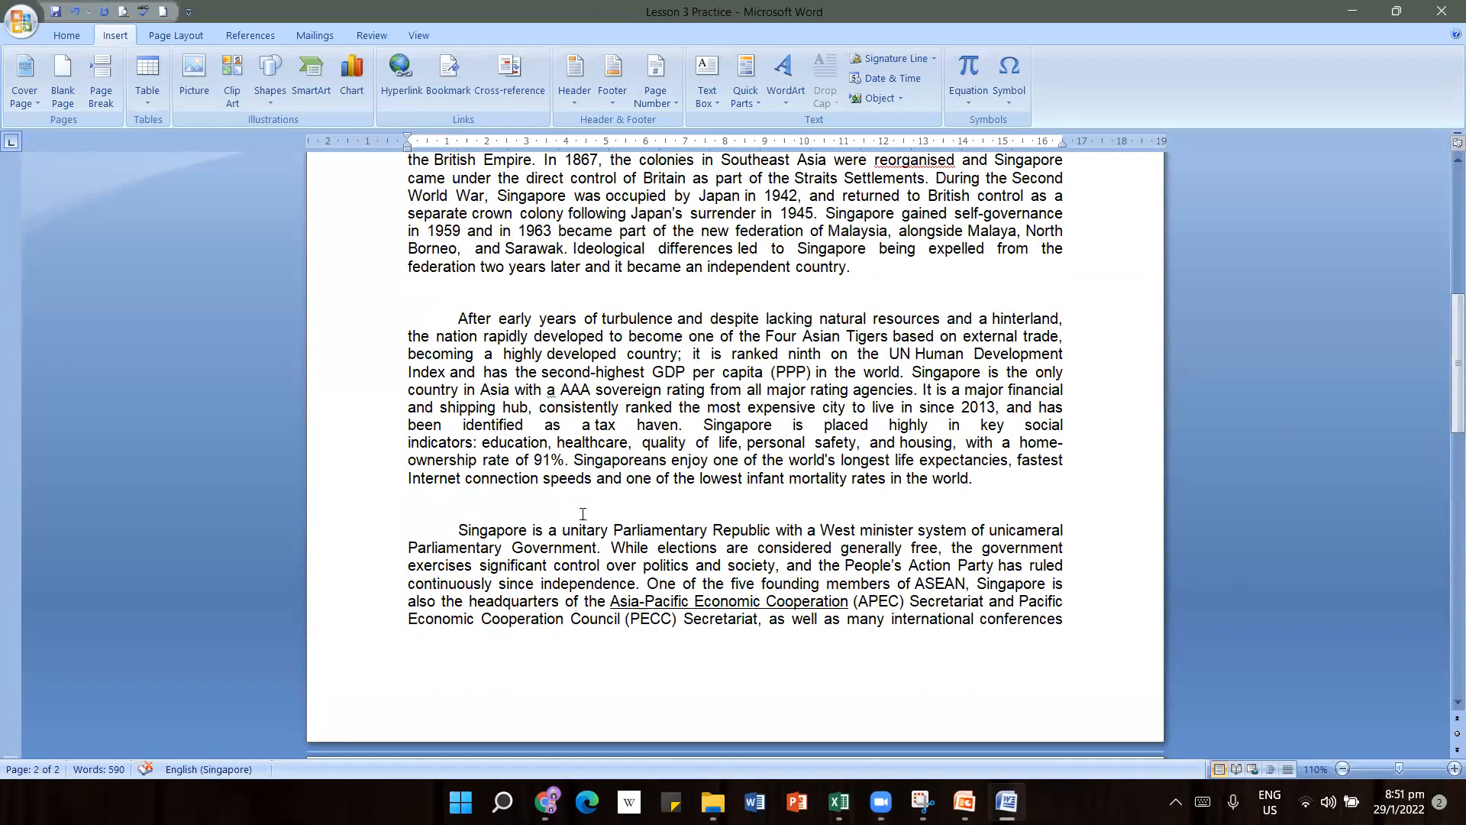
scroll(796, 441, up, 5)
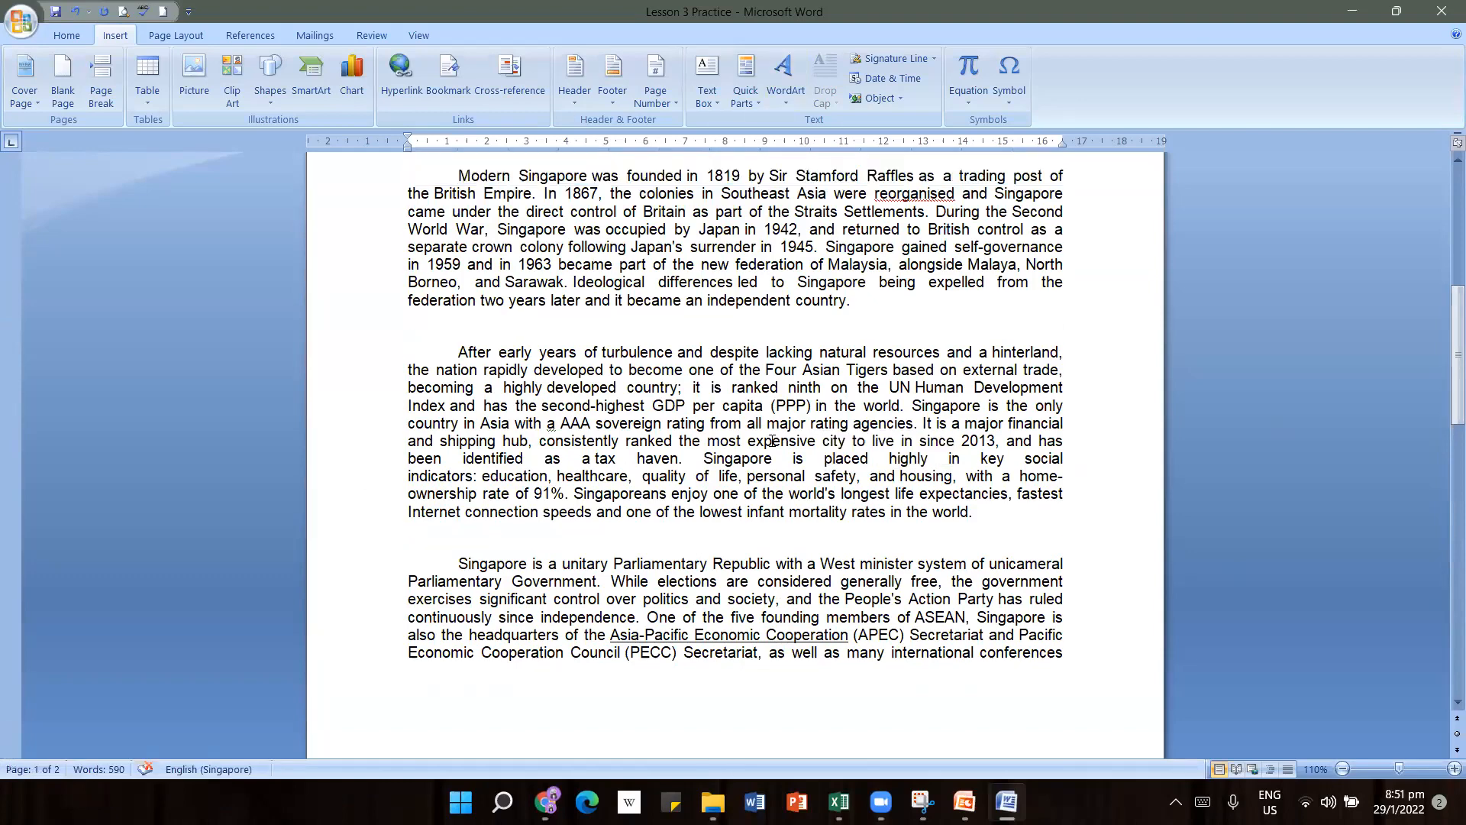
scroll(828, 439, up, 2)
scroll(829, 439, down, 7)
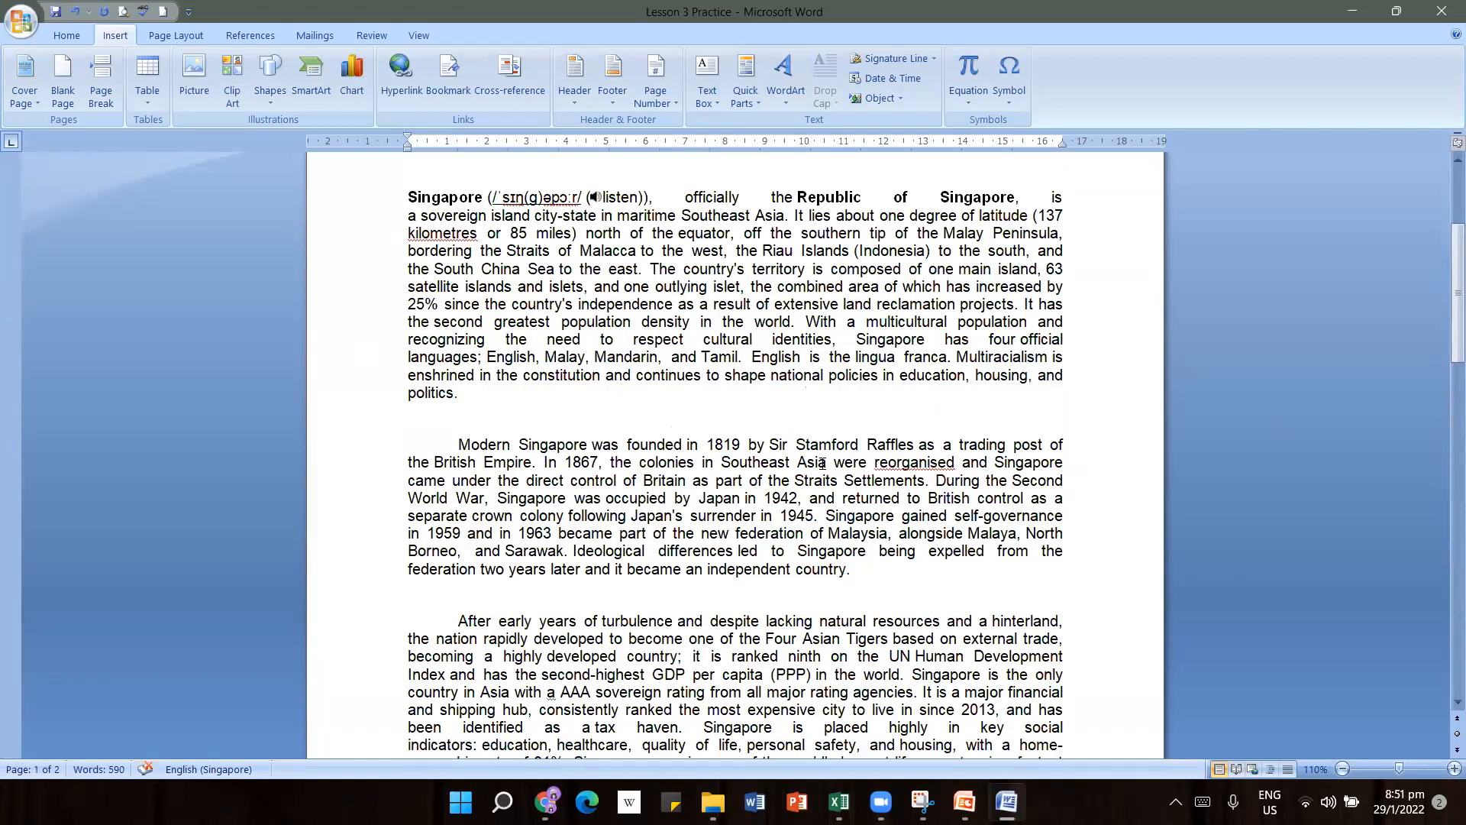
Push the paragraph starting "Singapore is a unitary Parliamentary Republic" onto the second page by adding blank lines after the preceding paragraph
click(1016, 580)
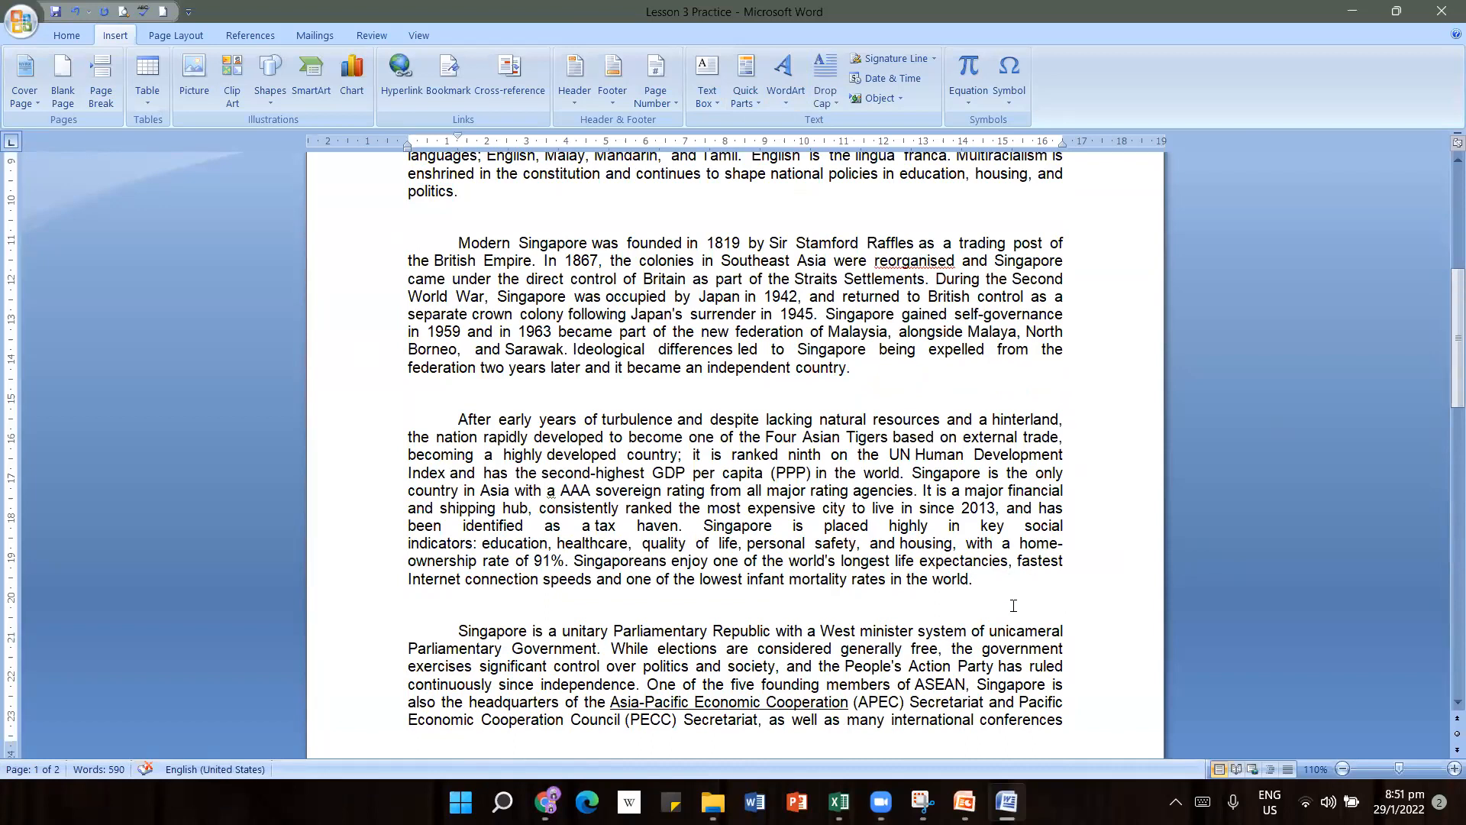
key(Return)
key(Return)
key(Return)
key(Return)
key(Return)
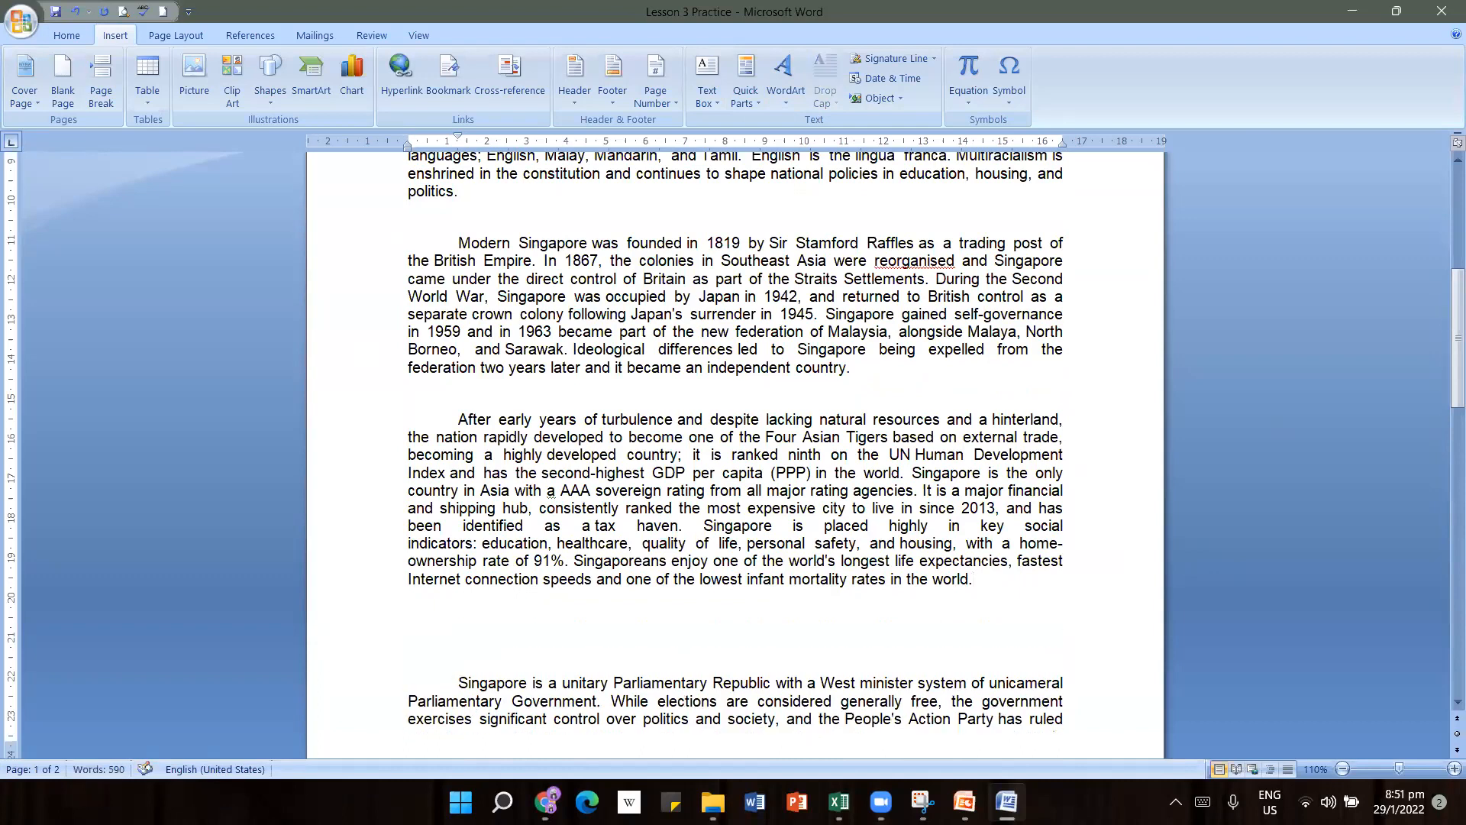
key(Return)
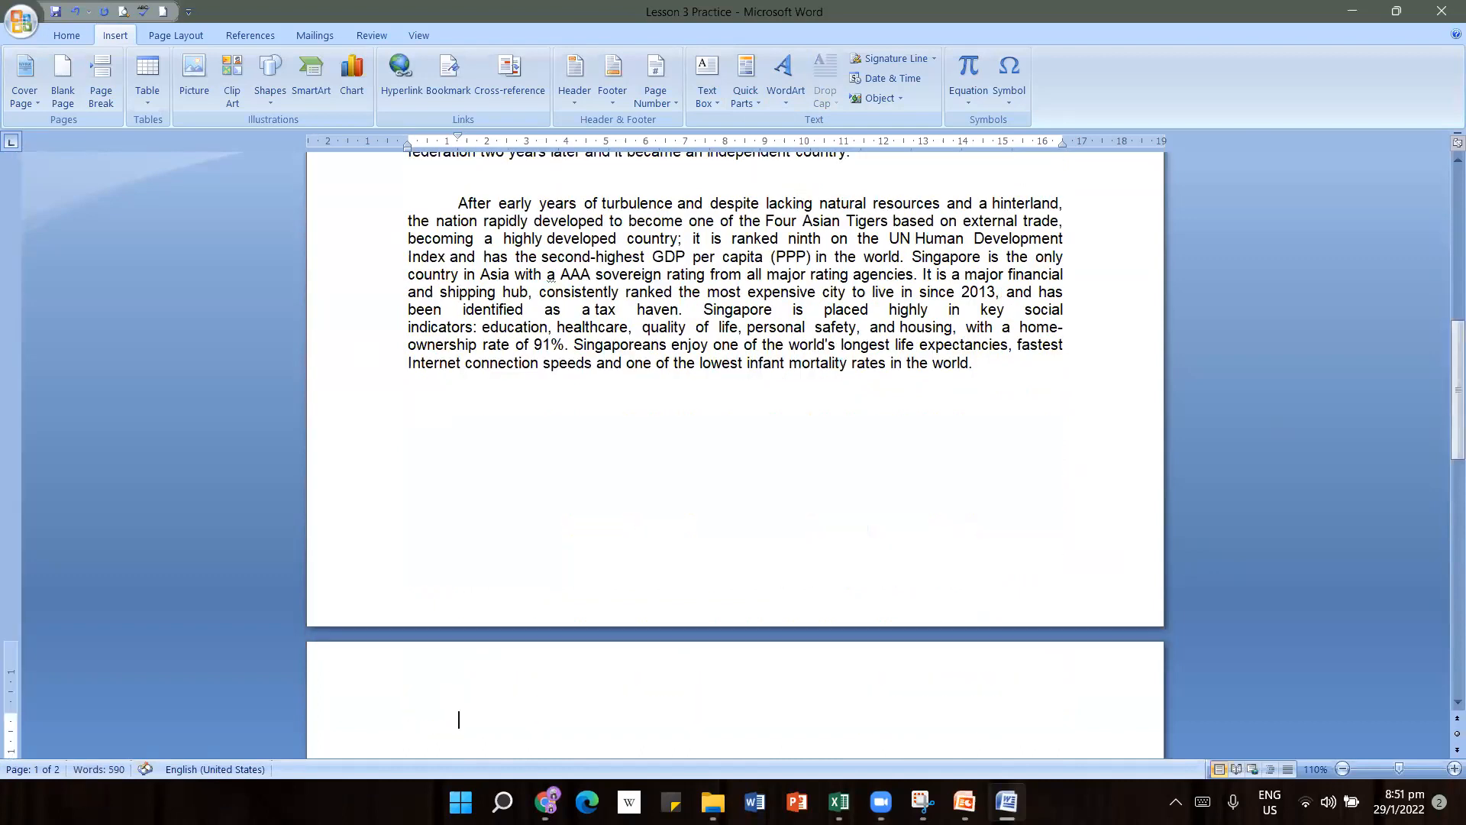
Remove the added blank lines between the "After early years of turbulence" and "Singapore is a unitary" paragraphs
key(BackSpace)
key(BackSpace)
key(BackSpace)
key(BackSpace)
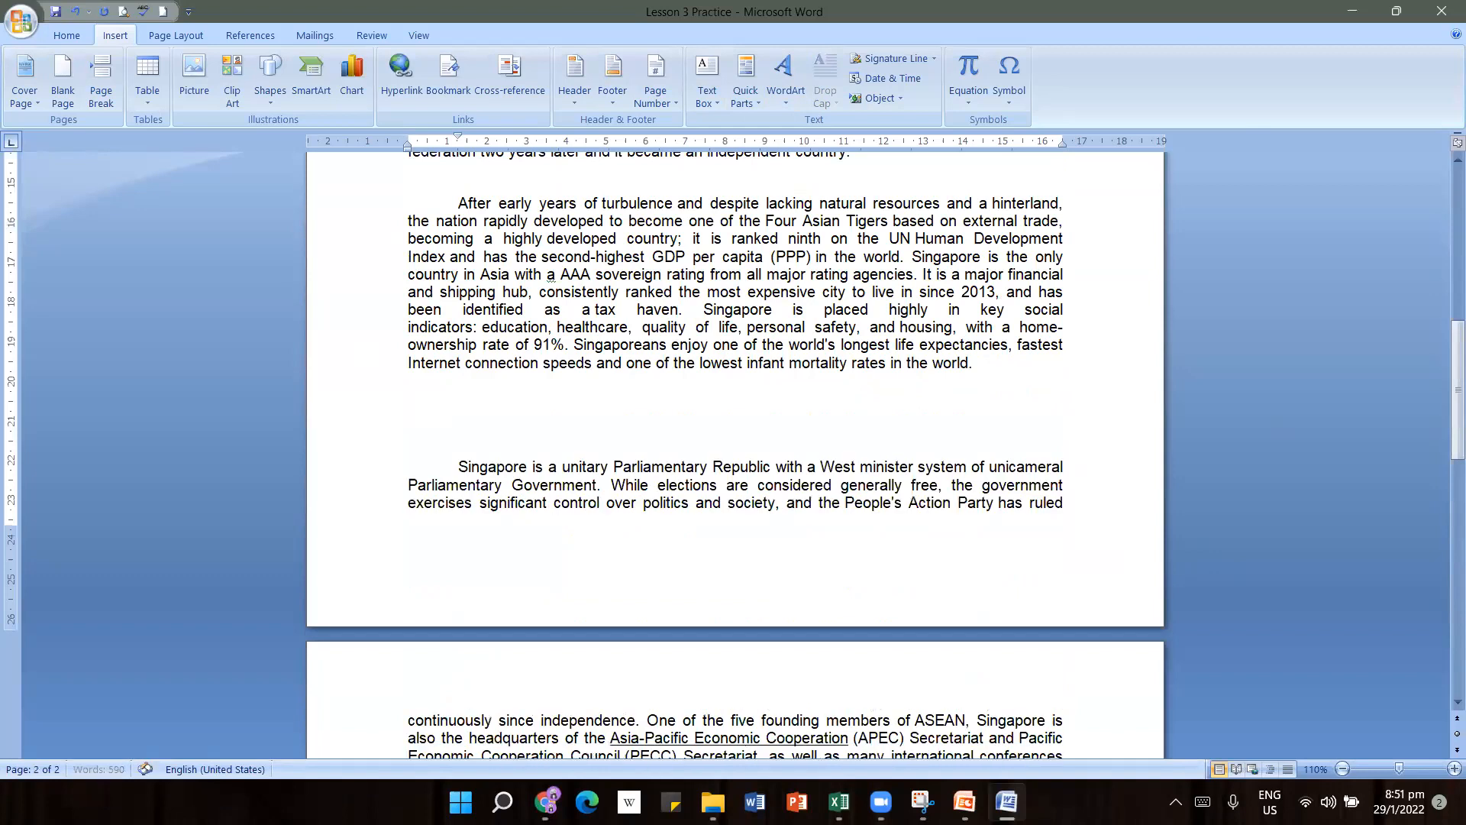
key(BackSpace)
key(BackSpace)
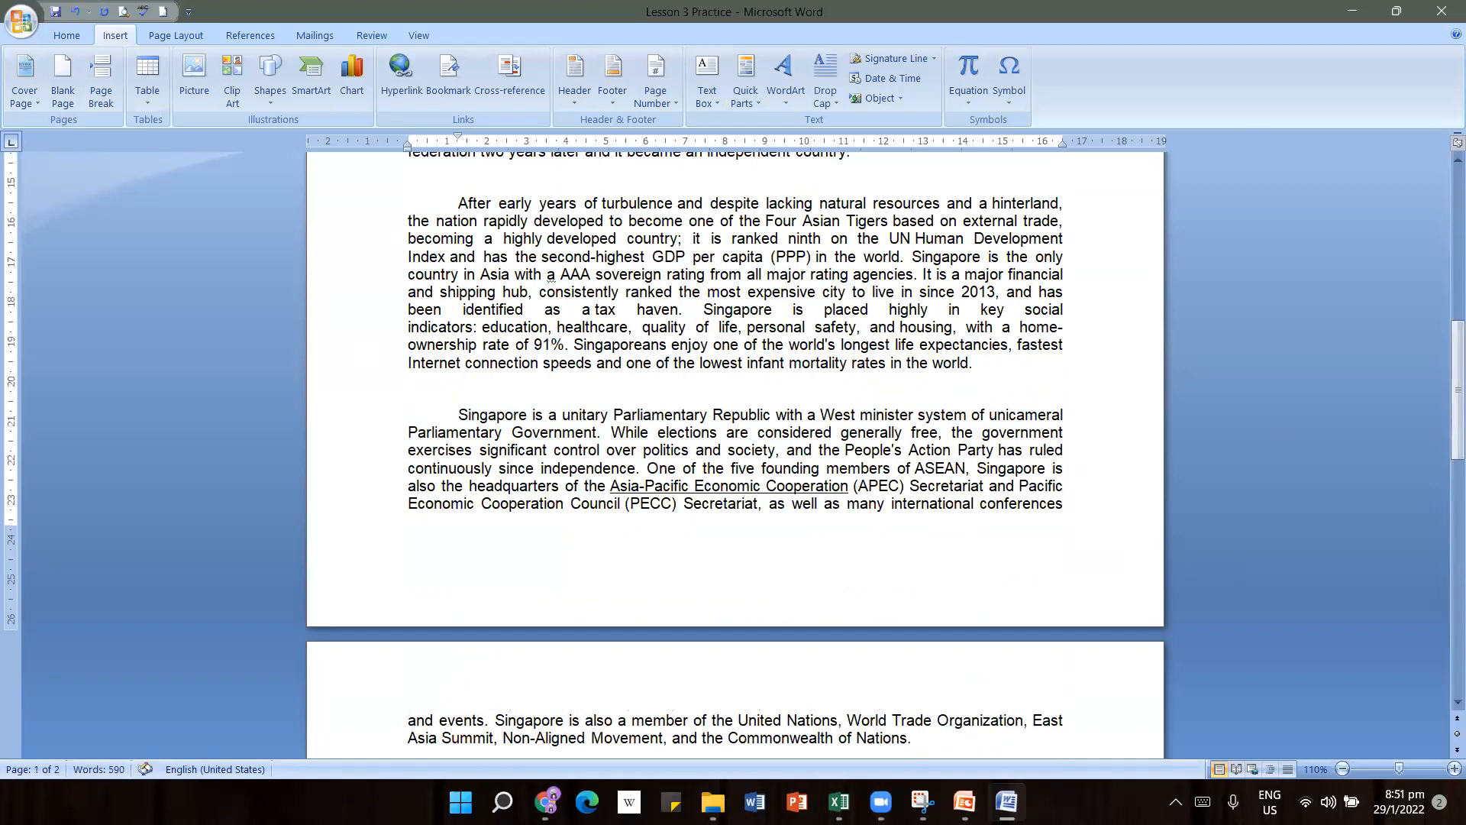
Insert a page break after the paragraph starting "After early years of turbulence", check the page boundary, and undo the break
click(97, 109)
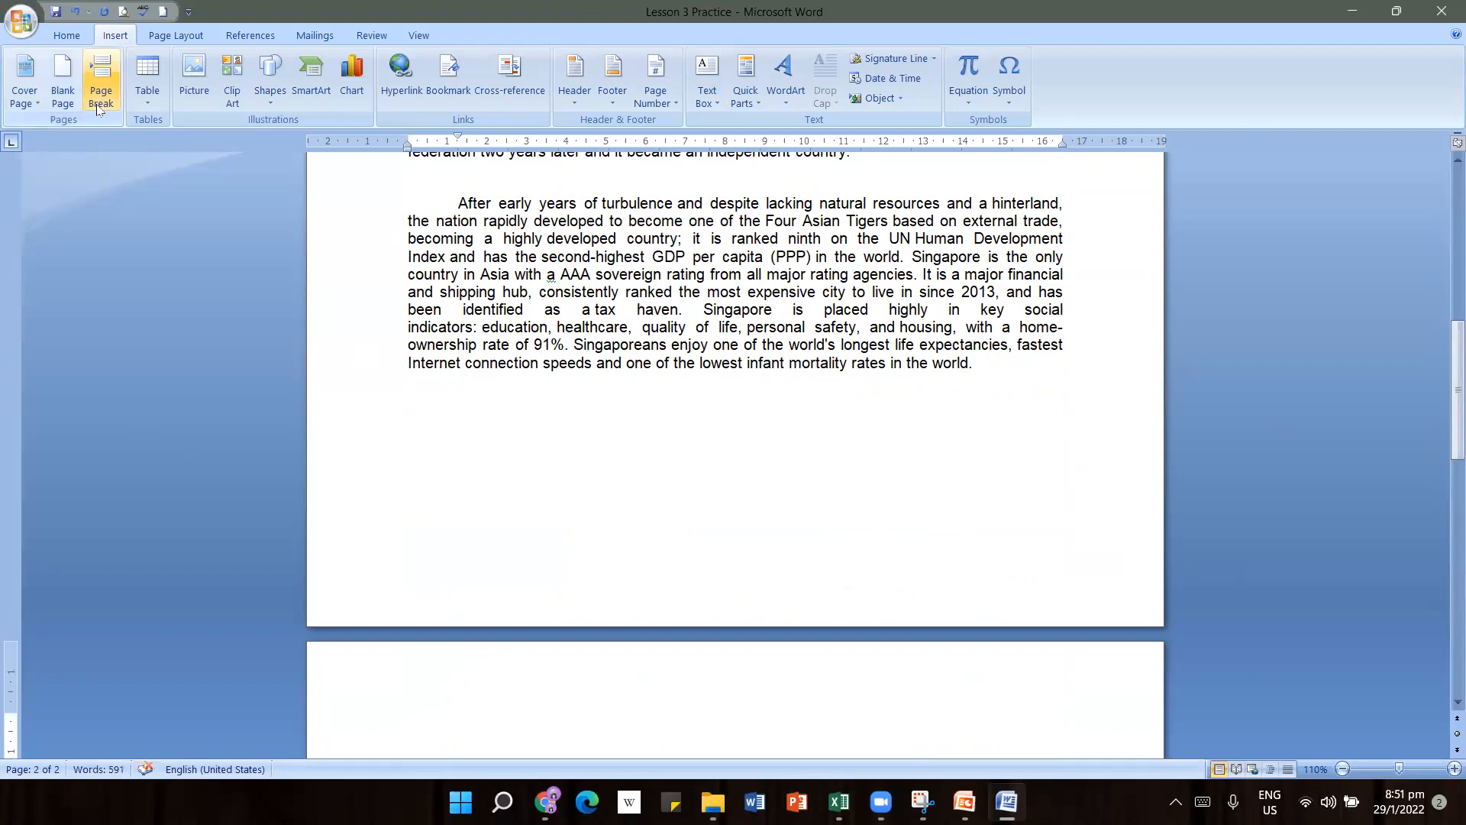
scroll(737, 480, up, 9)
scroll(737, 475, down, 10)
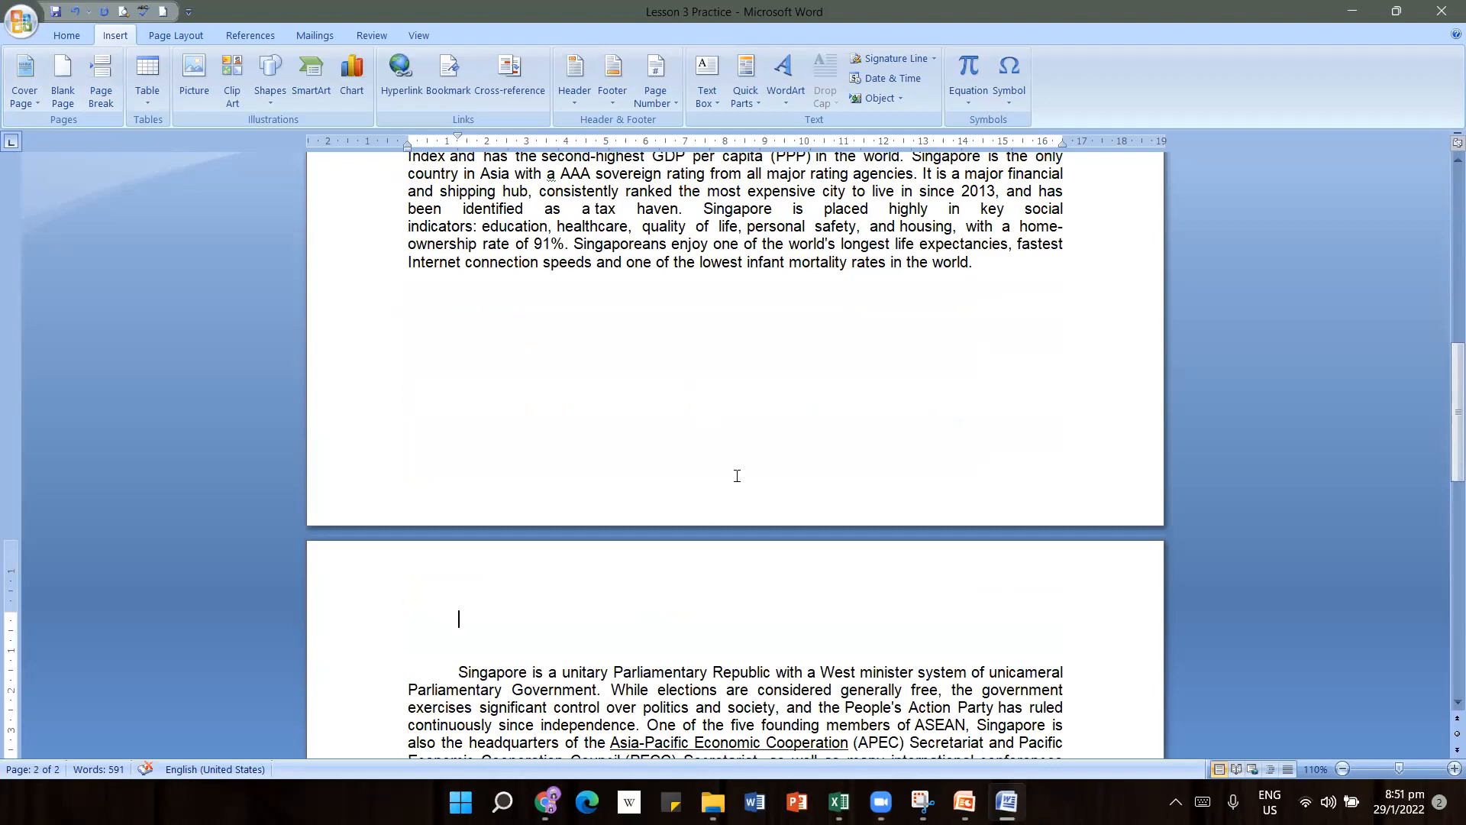
click(76, 11)
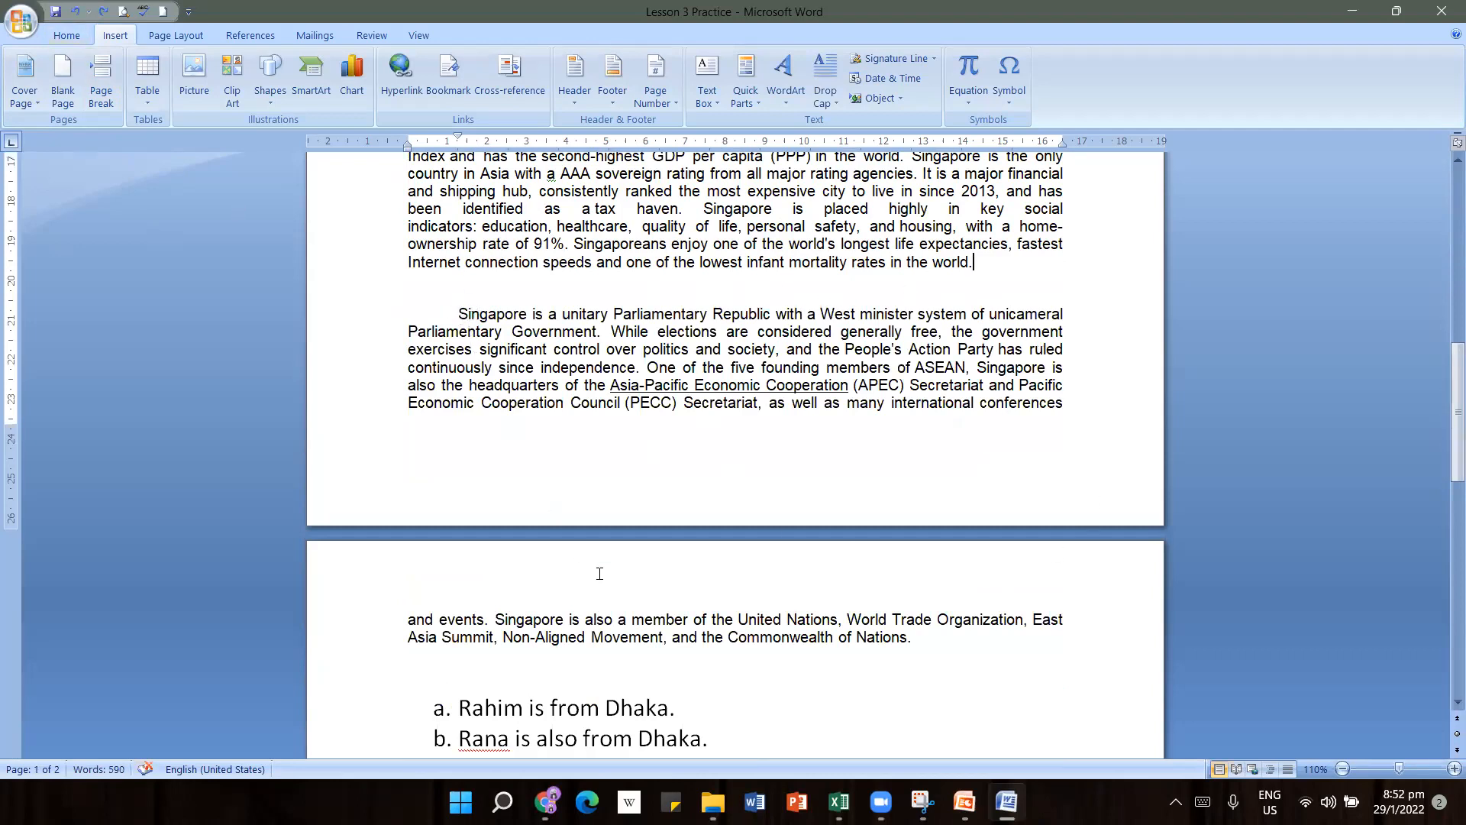
Repeat the page break after "mortality rates in the world.", examine both pages through the lettered list, and undo it again
click(974, 266)
click(108, 96)
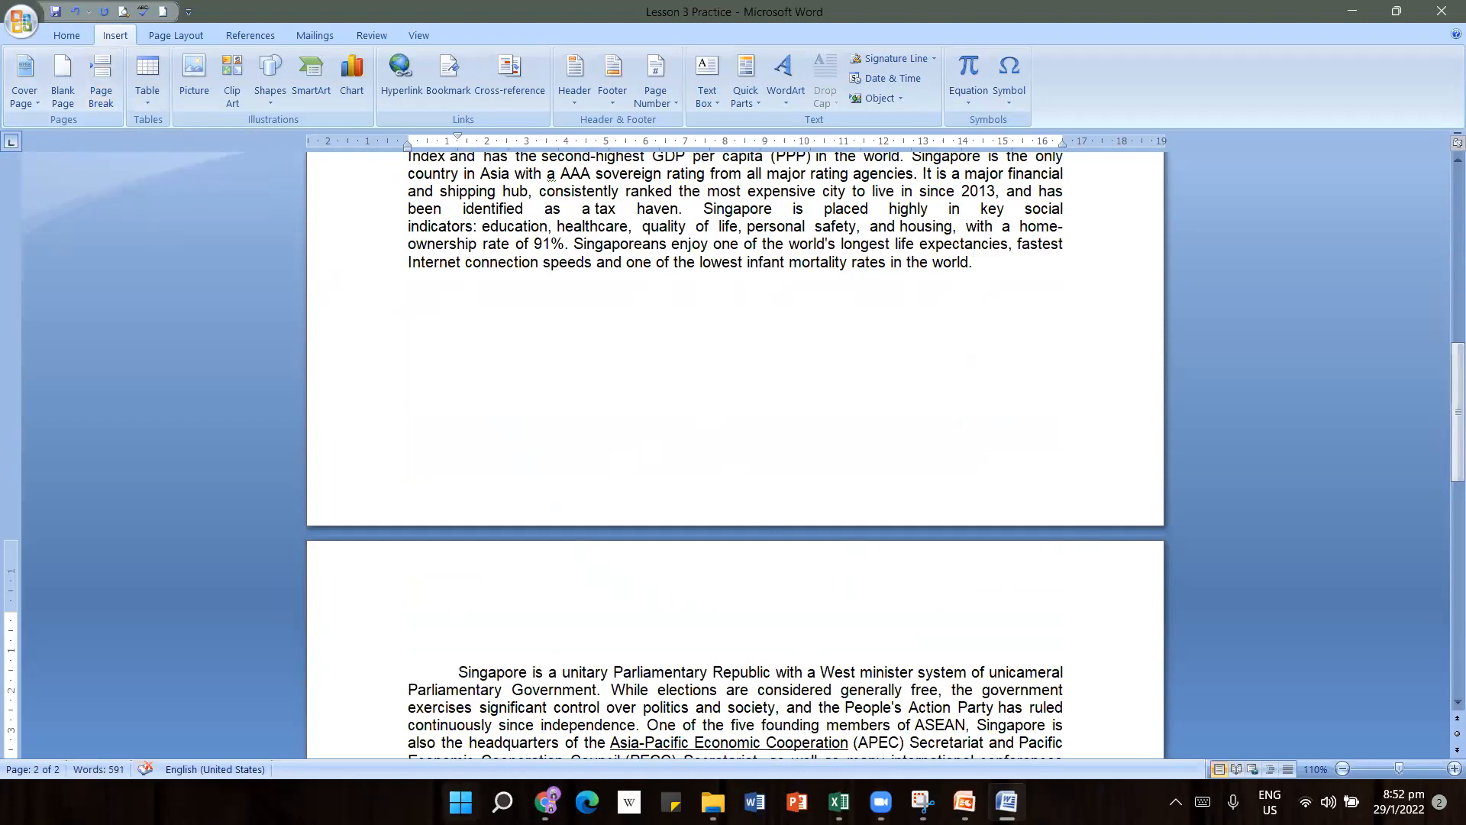
scroll(669, 584, down, 10)
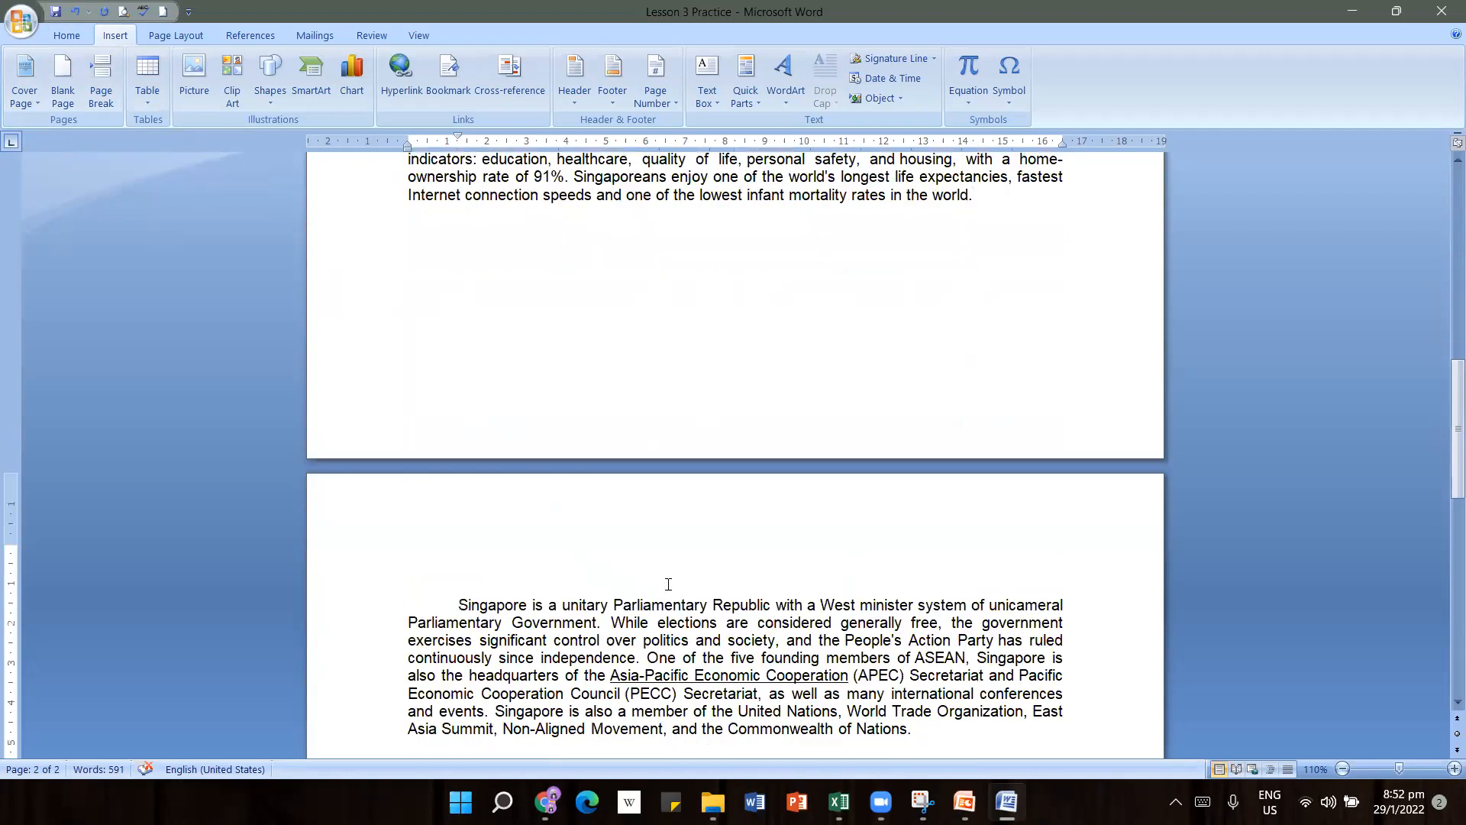
scroll(668, 584, down, 4)
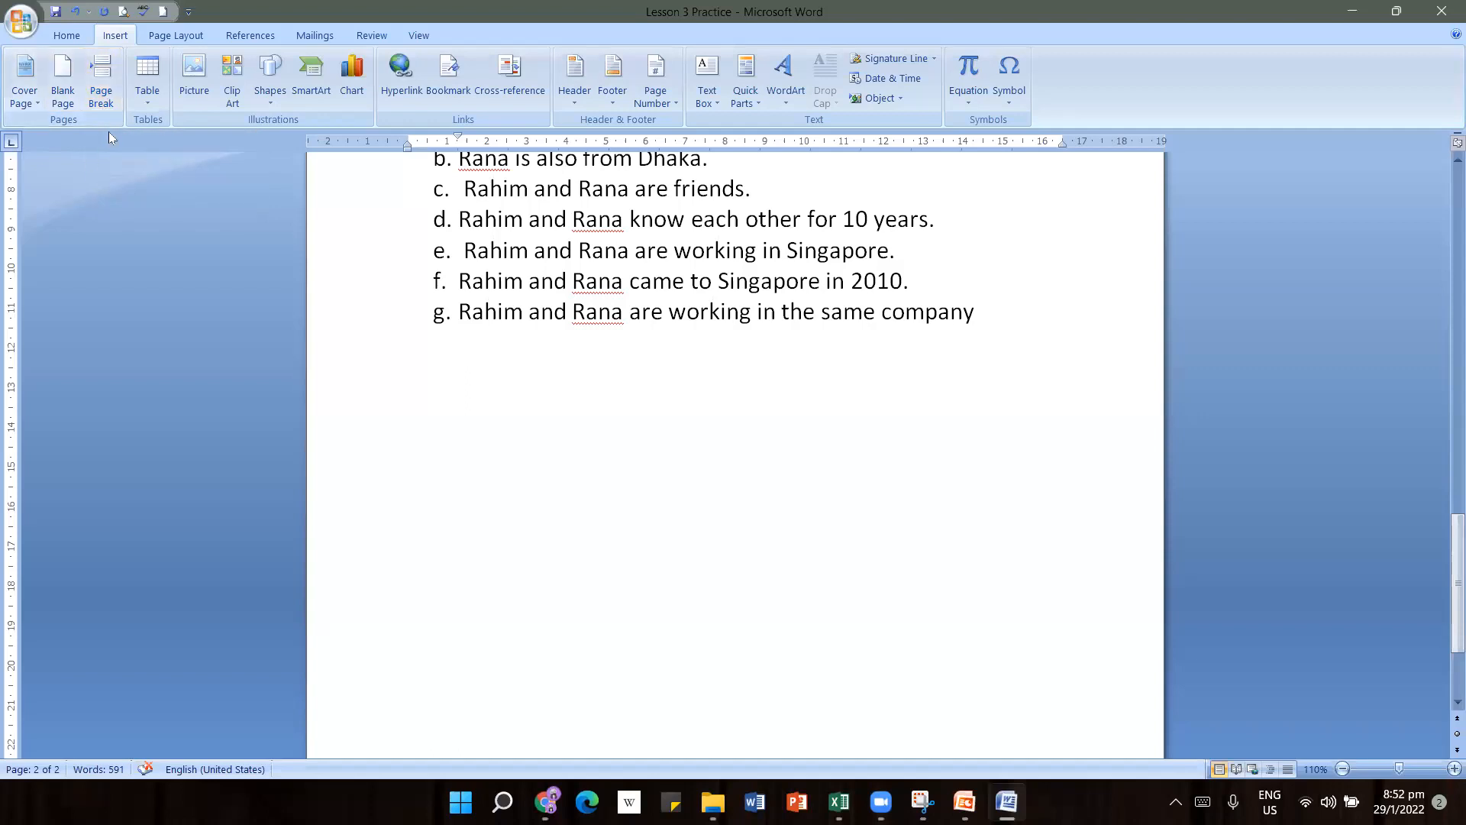
scroll(693, 577, up, 10)
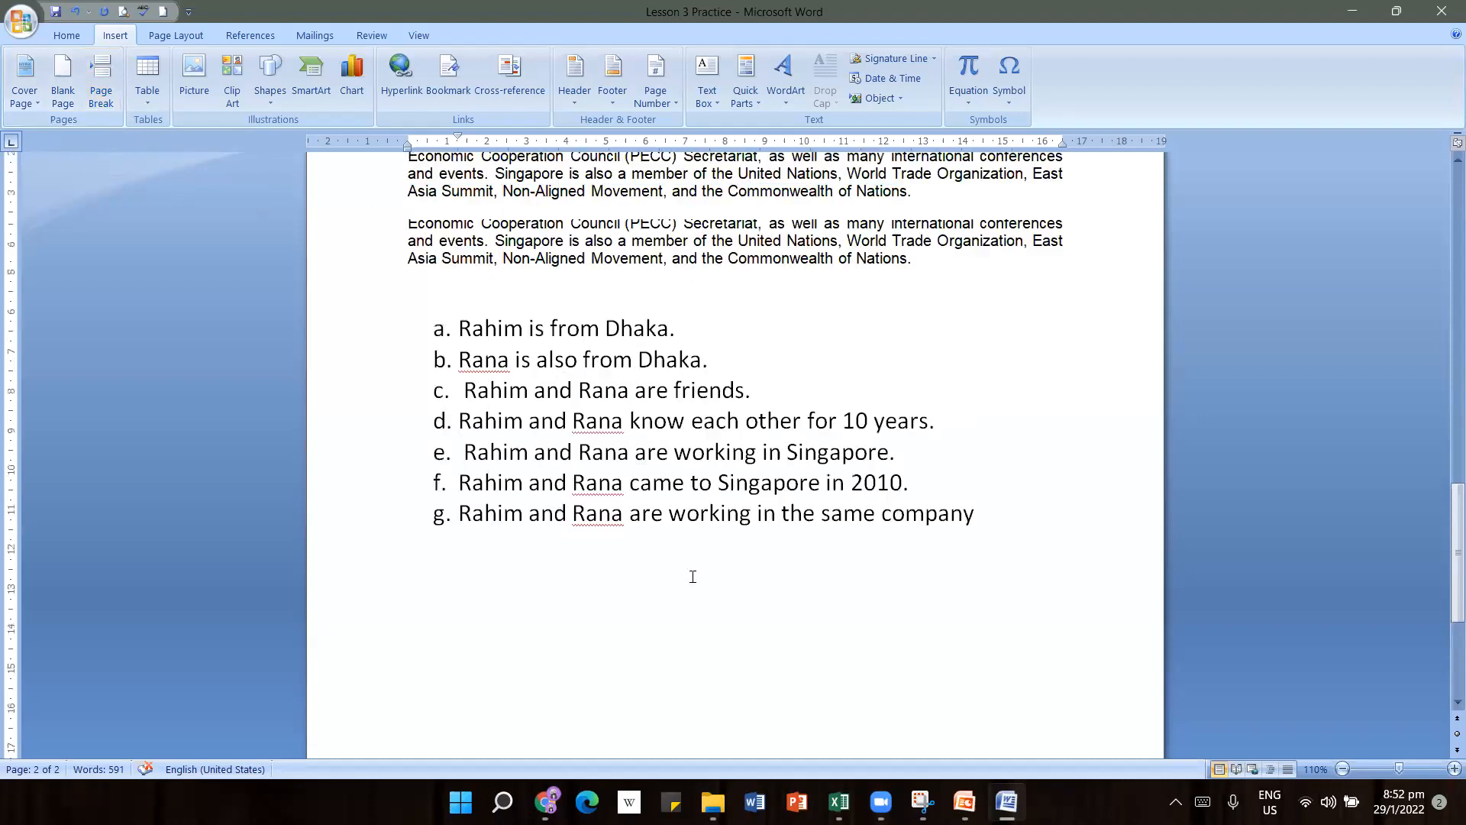
scroll(693, 577, up, 12)
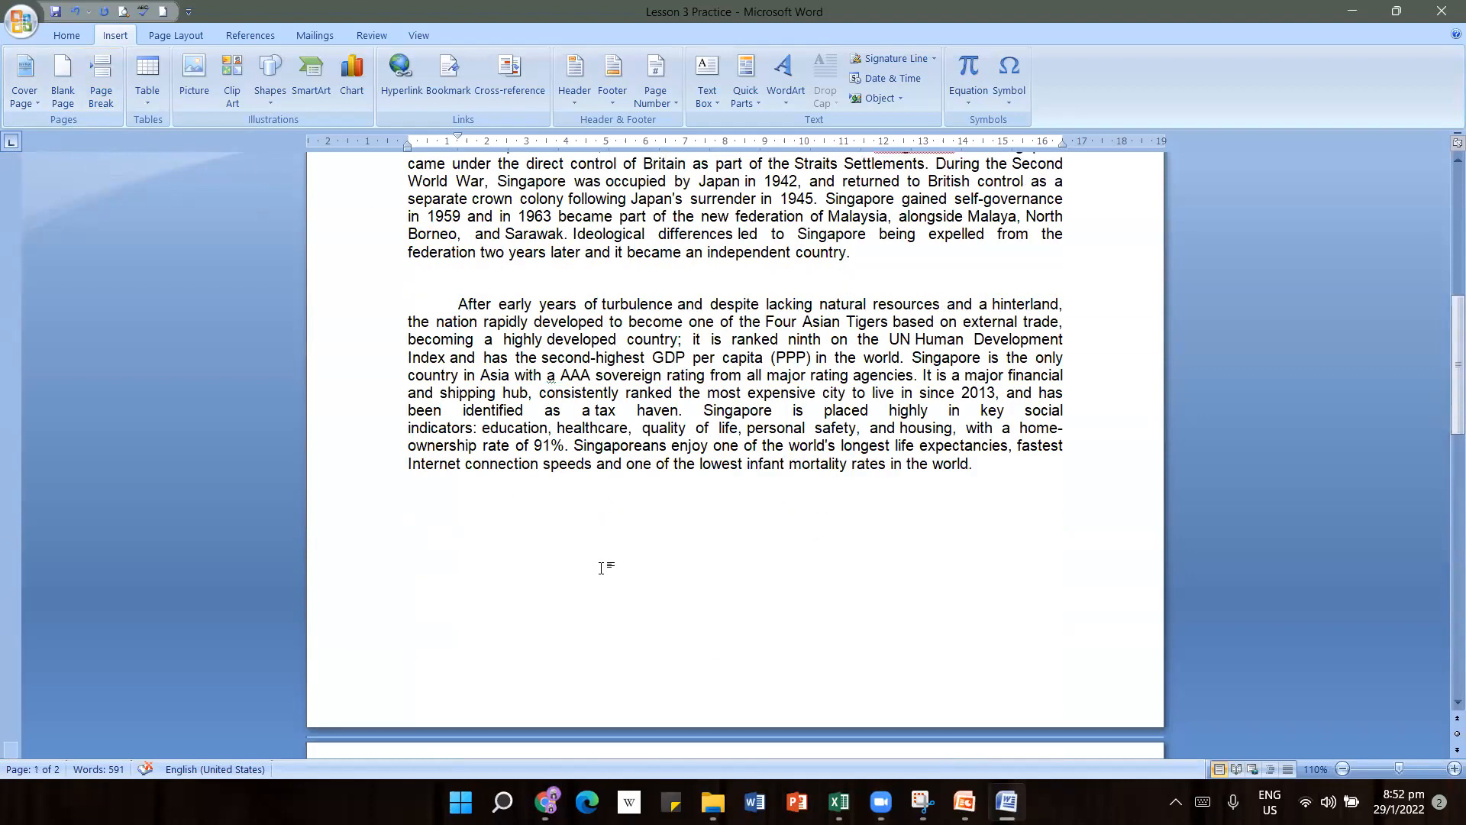
click(75, 13)
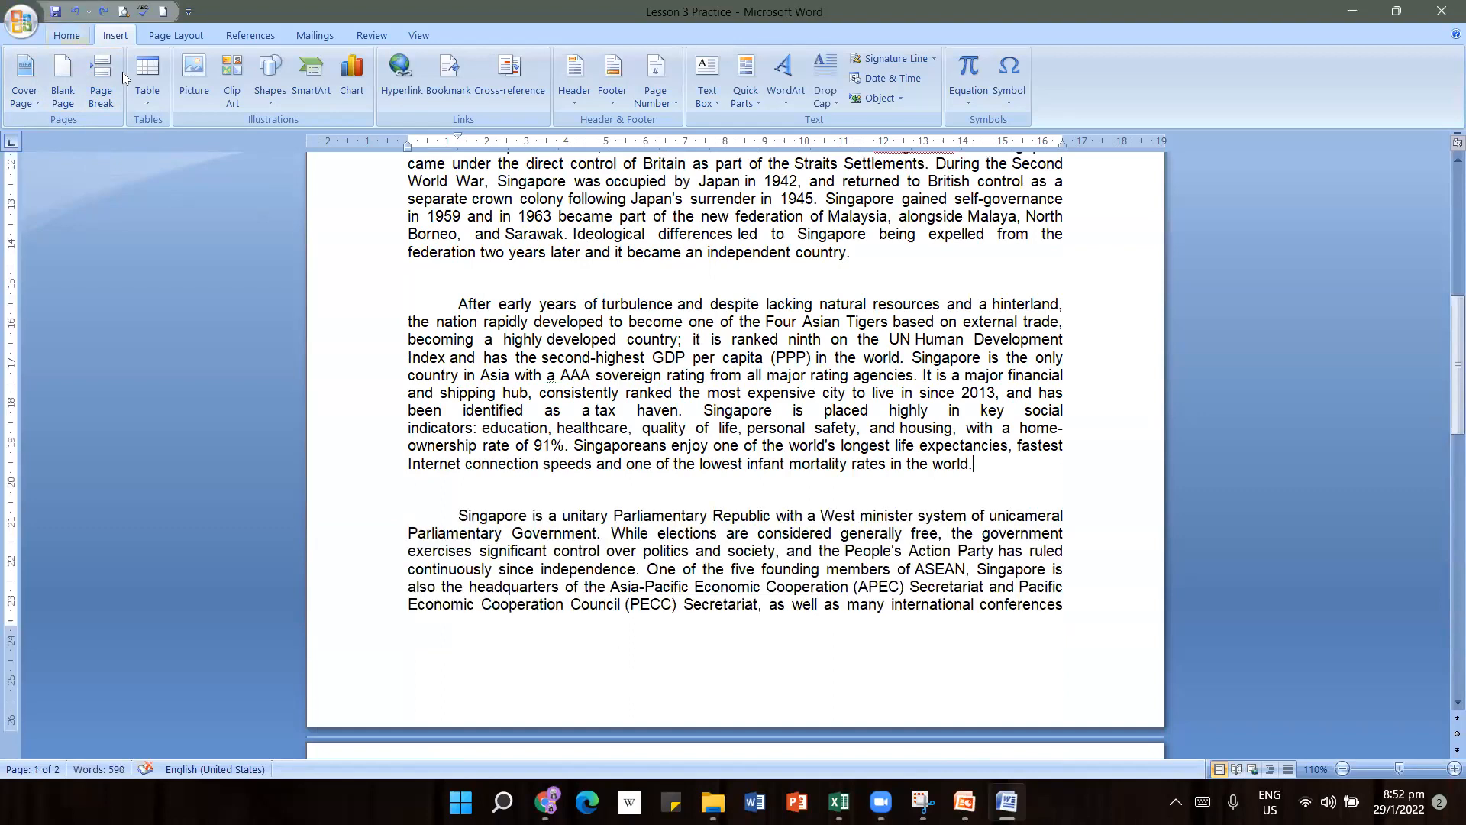
Switch to the MsWord-Lesson 3 presentation to check the next topic, and return to the first paragraphs of the Word practice document
mouse_move(965, 802)
click(838, 700)
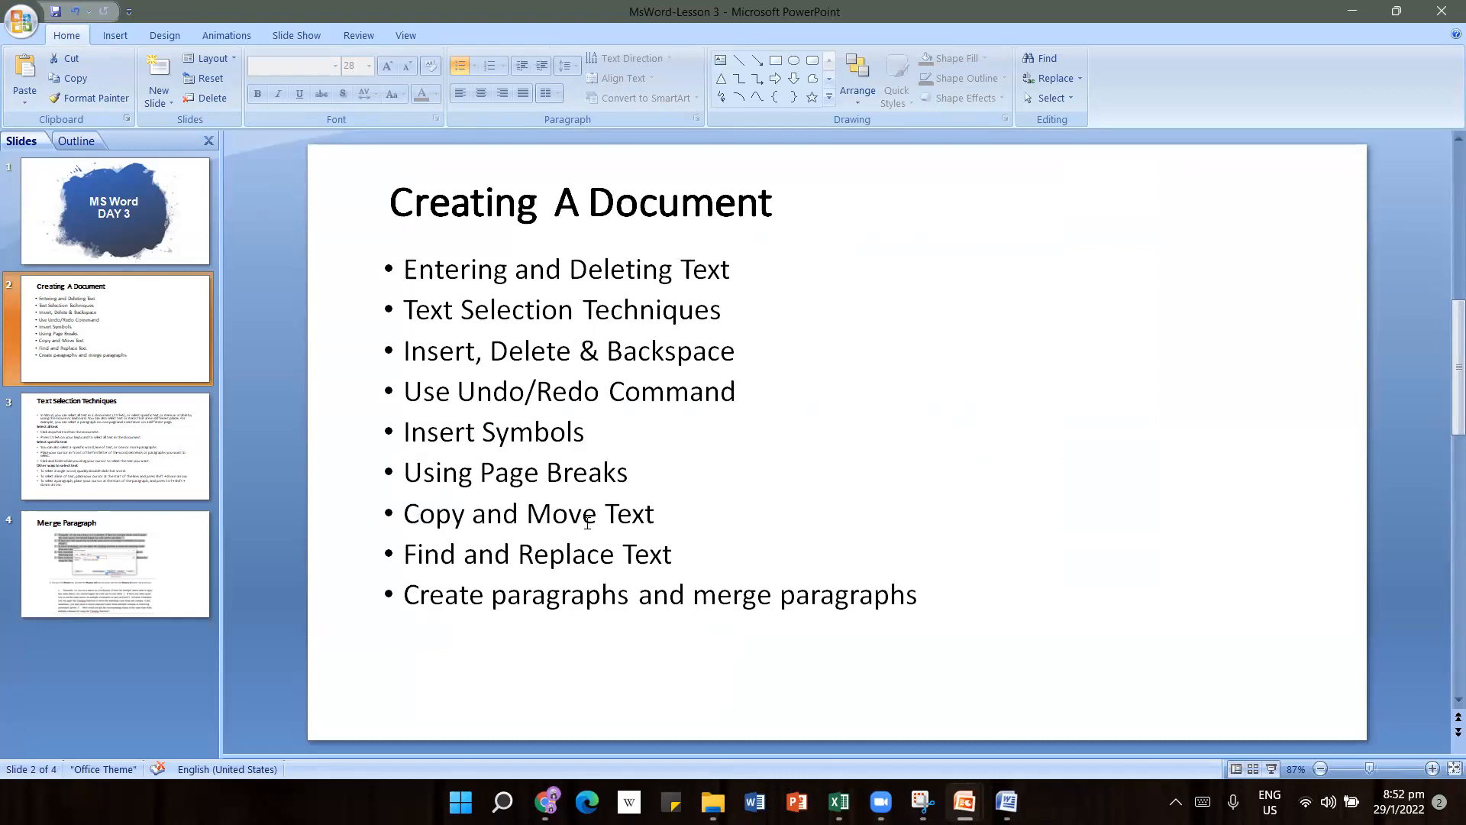
mouse_move(882, 802)
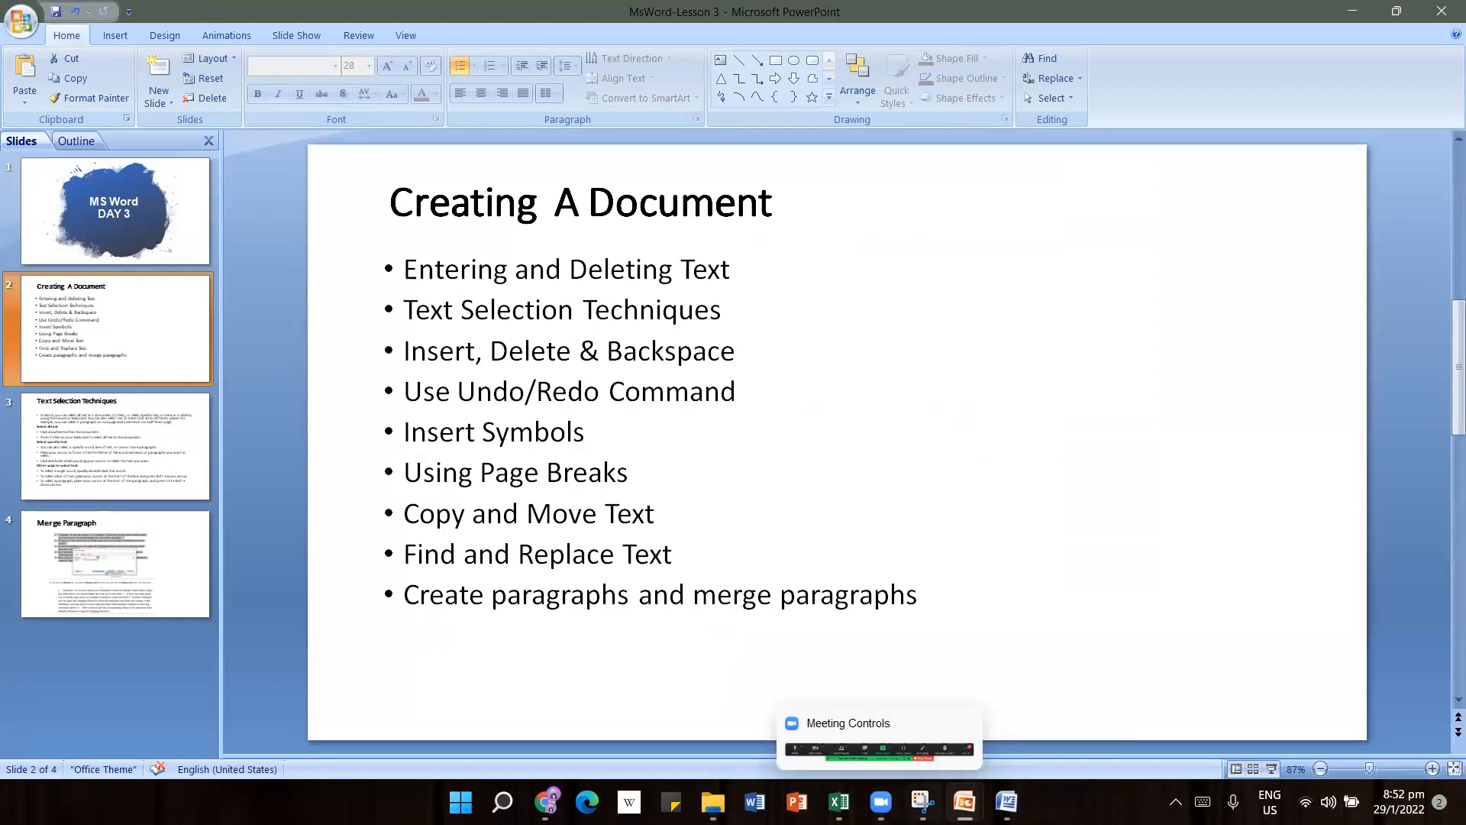
click(1007, 802)
scroll(771, 392, up, 6)
scroll(754, 423, down, 4)
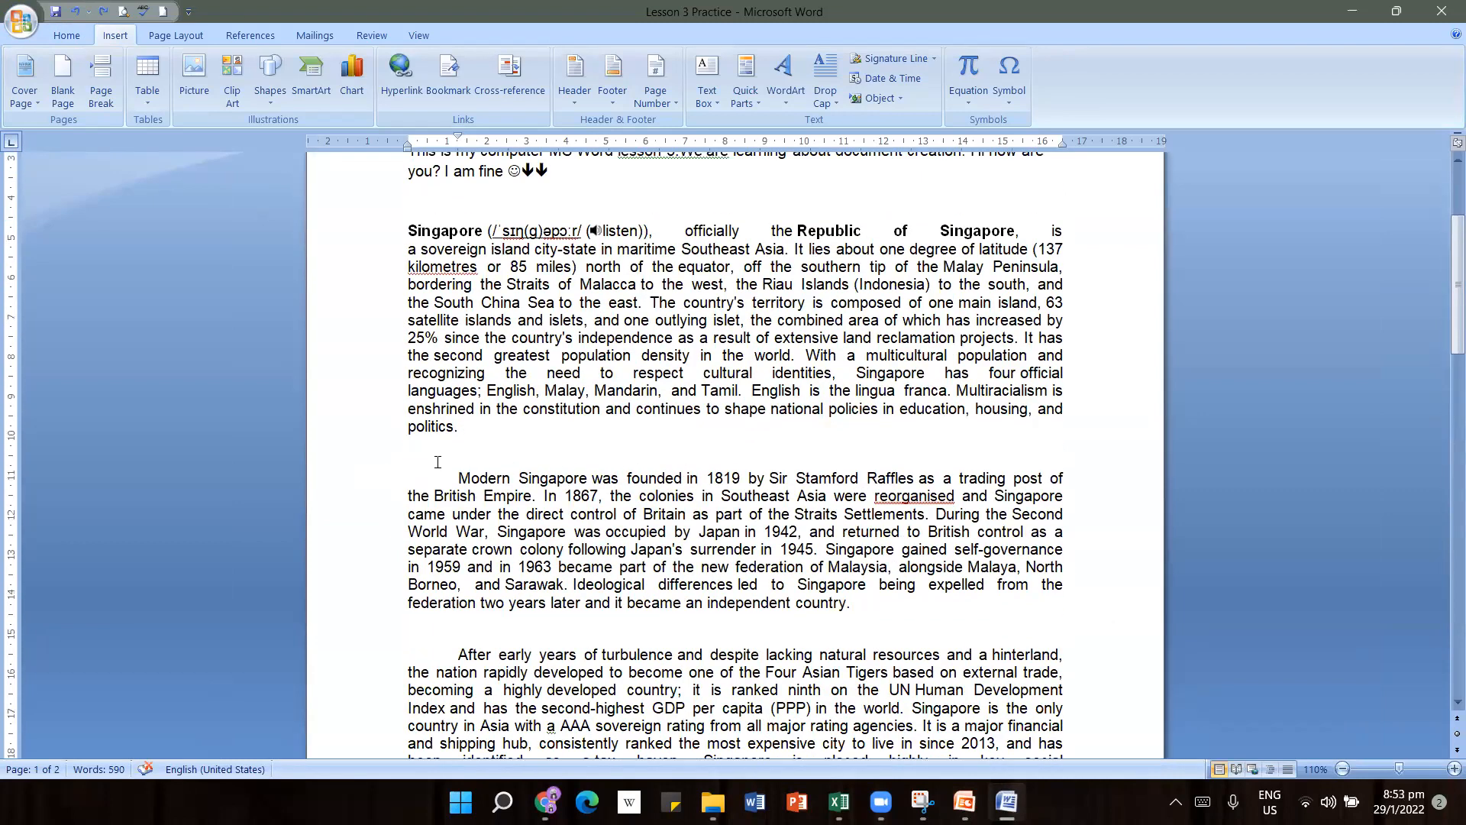
View the cut, copy and paste commands available before "Modern Singapore" with no text selected, and dismiss them
click(460, 478)
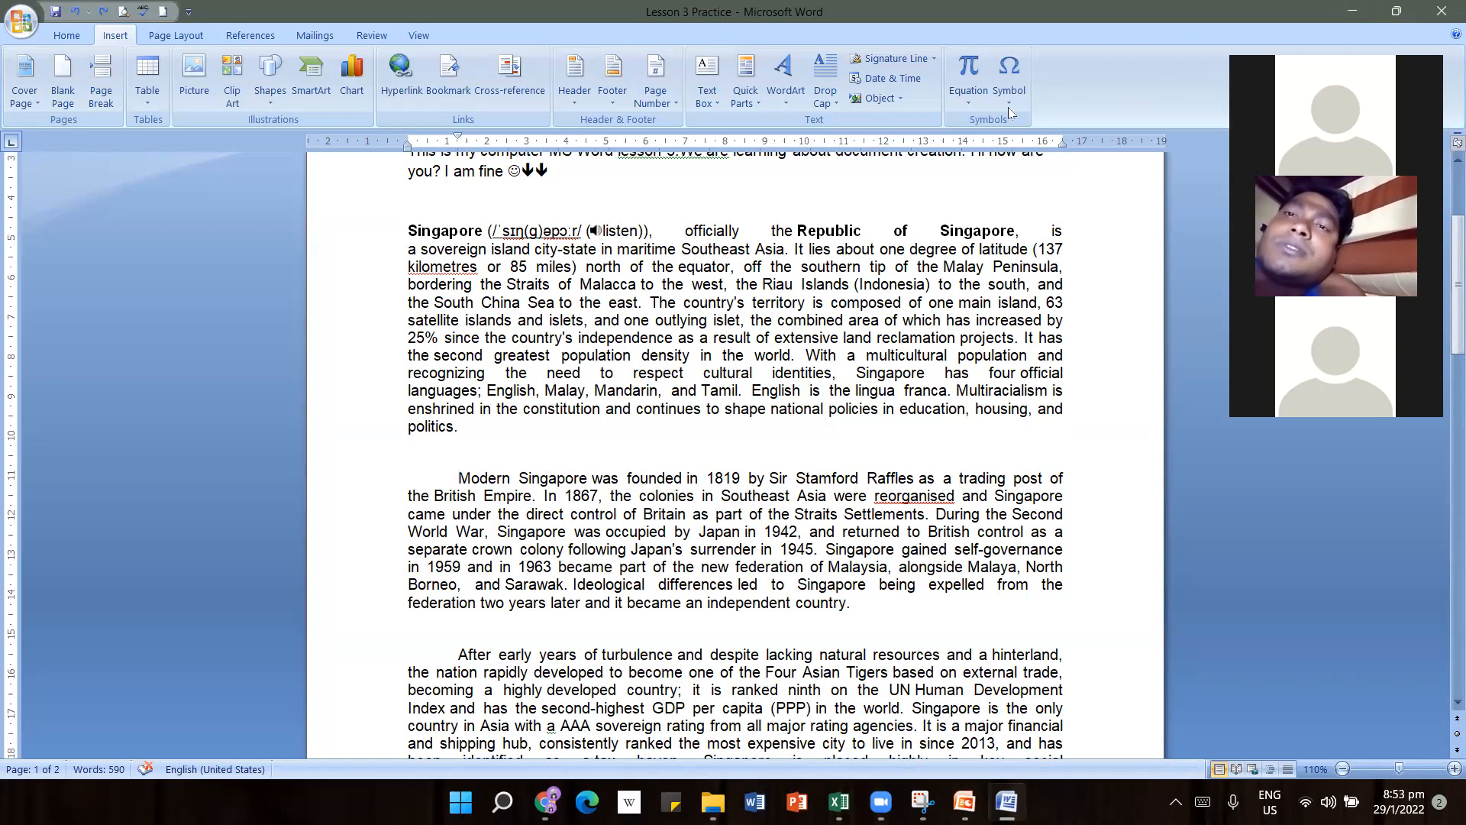
right_click(462, 484)
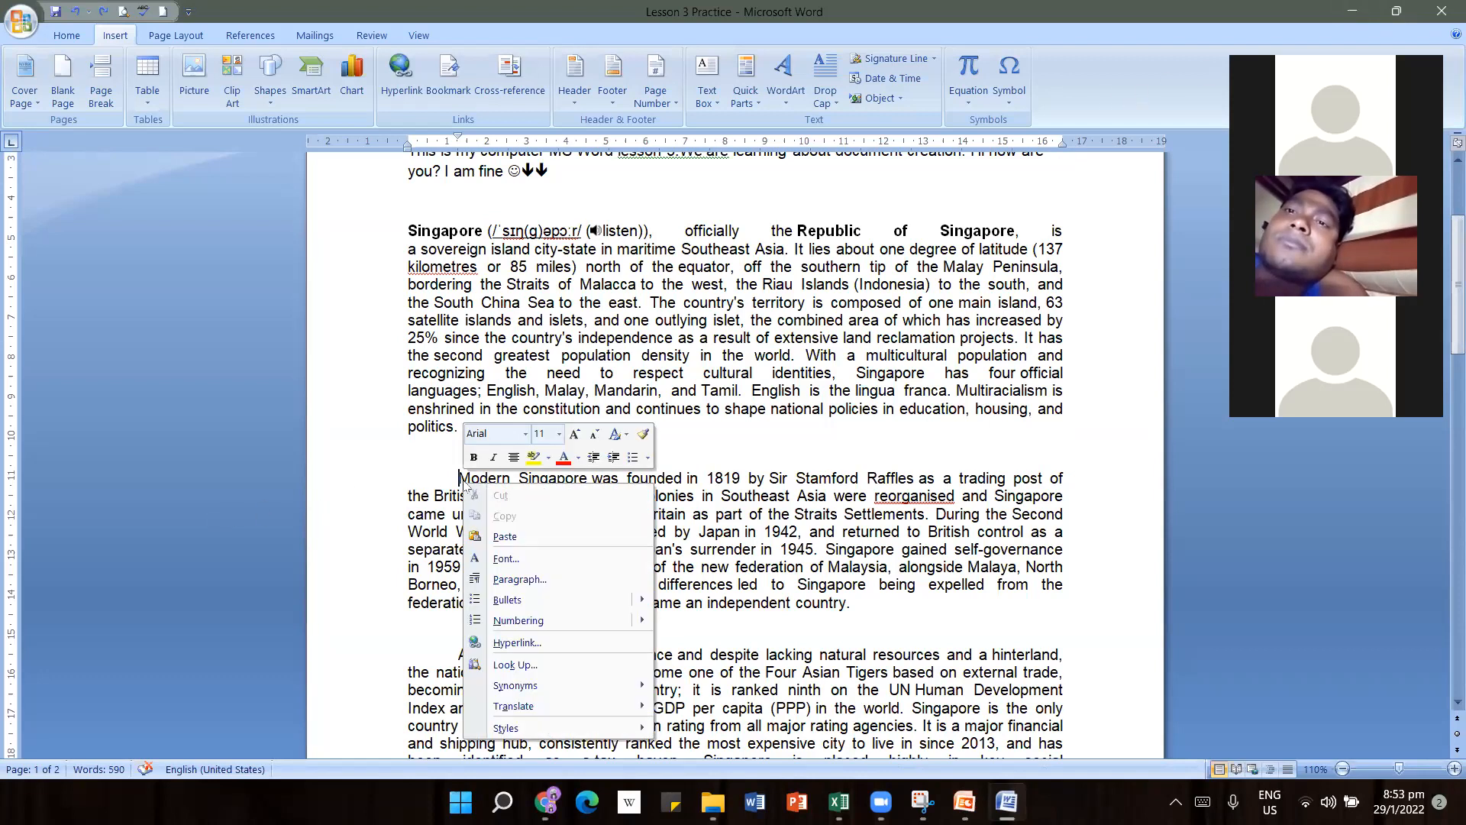
click(433, 482)
right_click(432, 482)
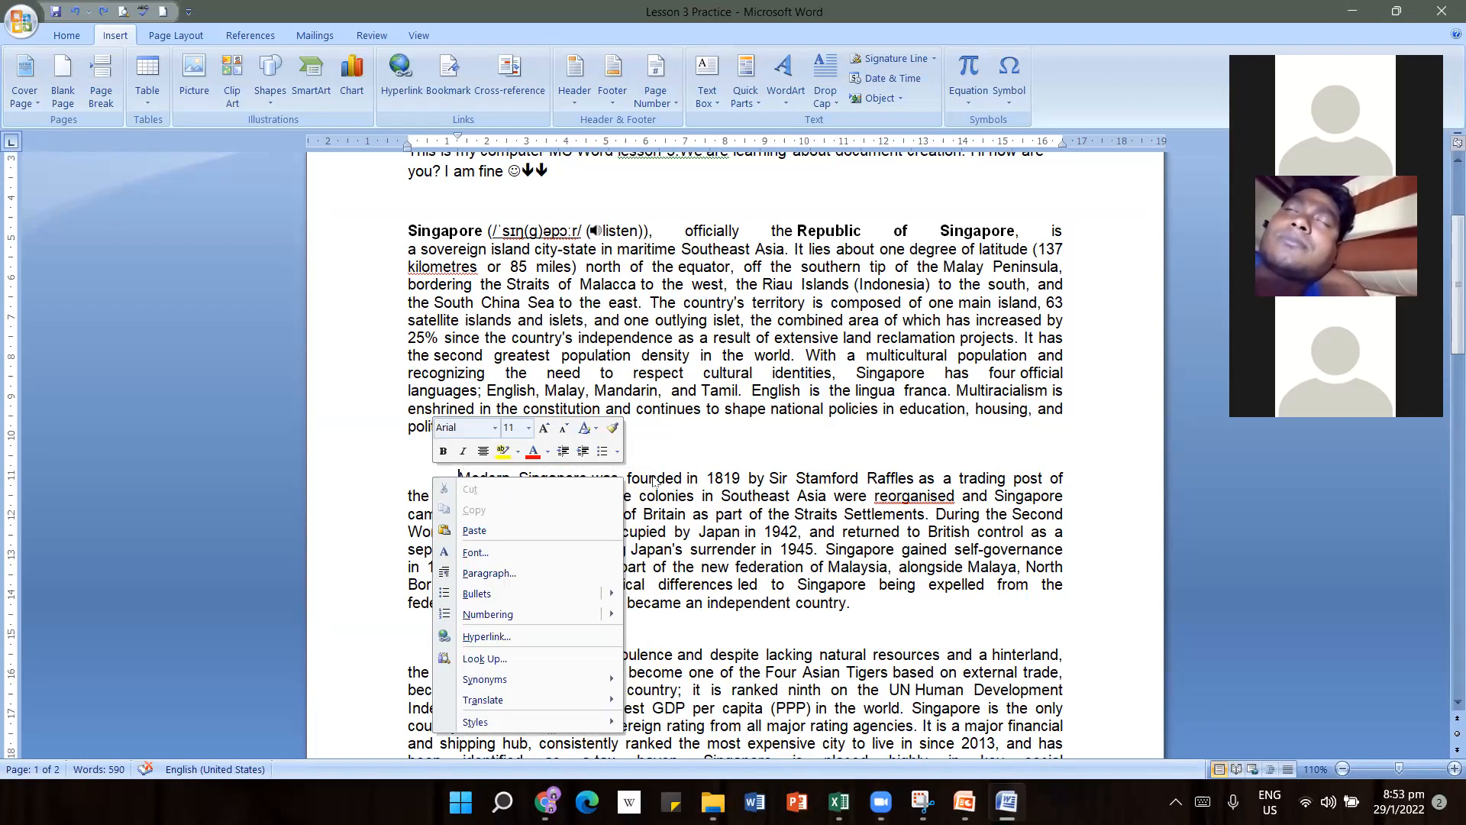
click(718, 502)
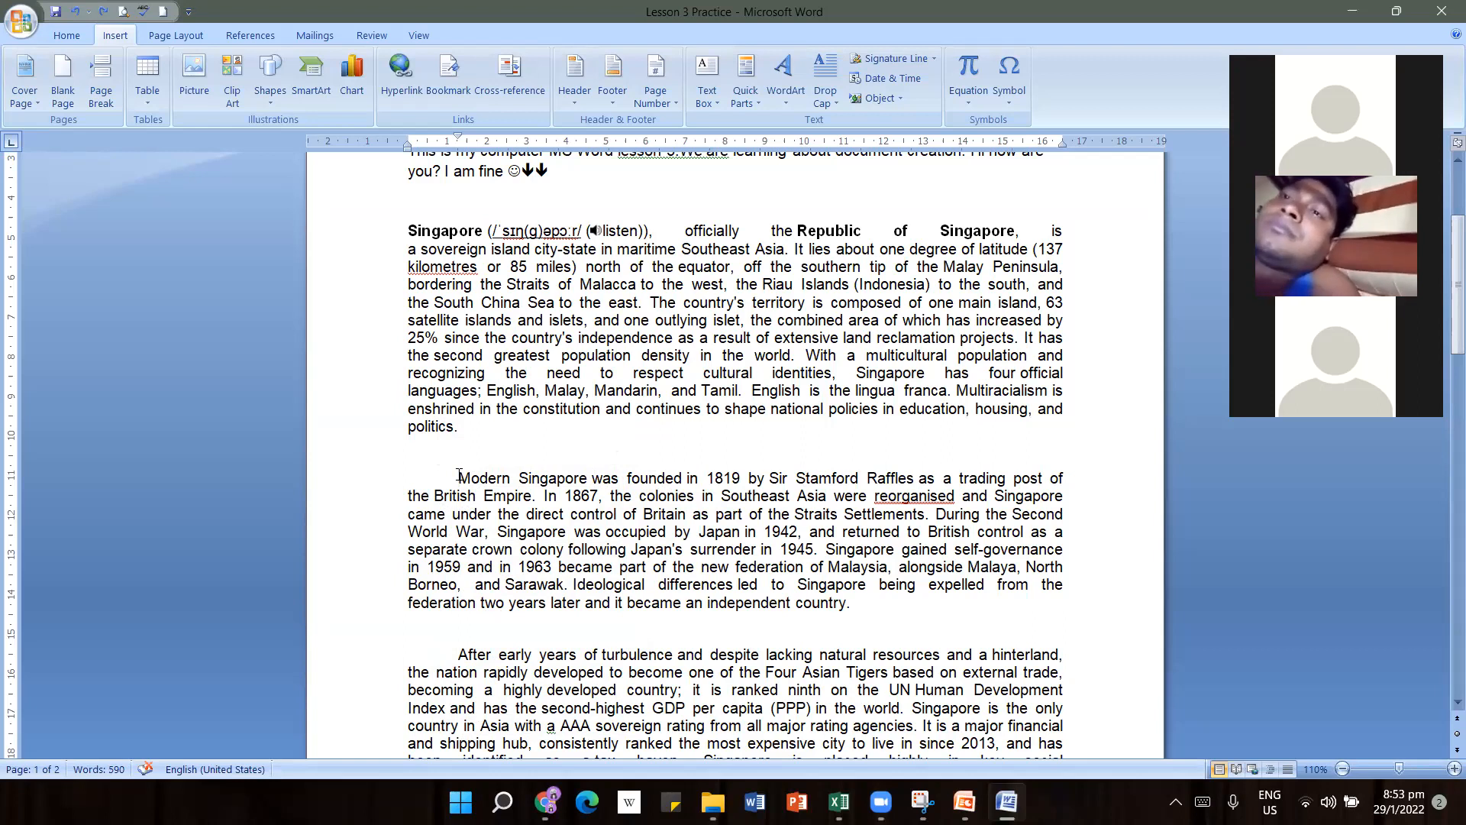
Practise selecting the whole document and the "Modern Singapore" paragraph, clear each selection, and place the cursor before "Modern"
key(ctrl+a)
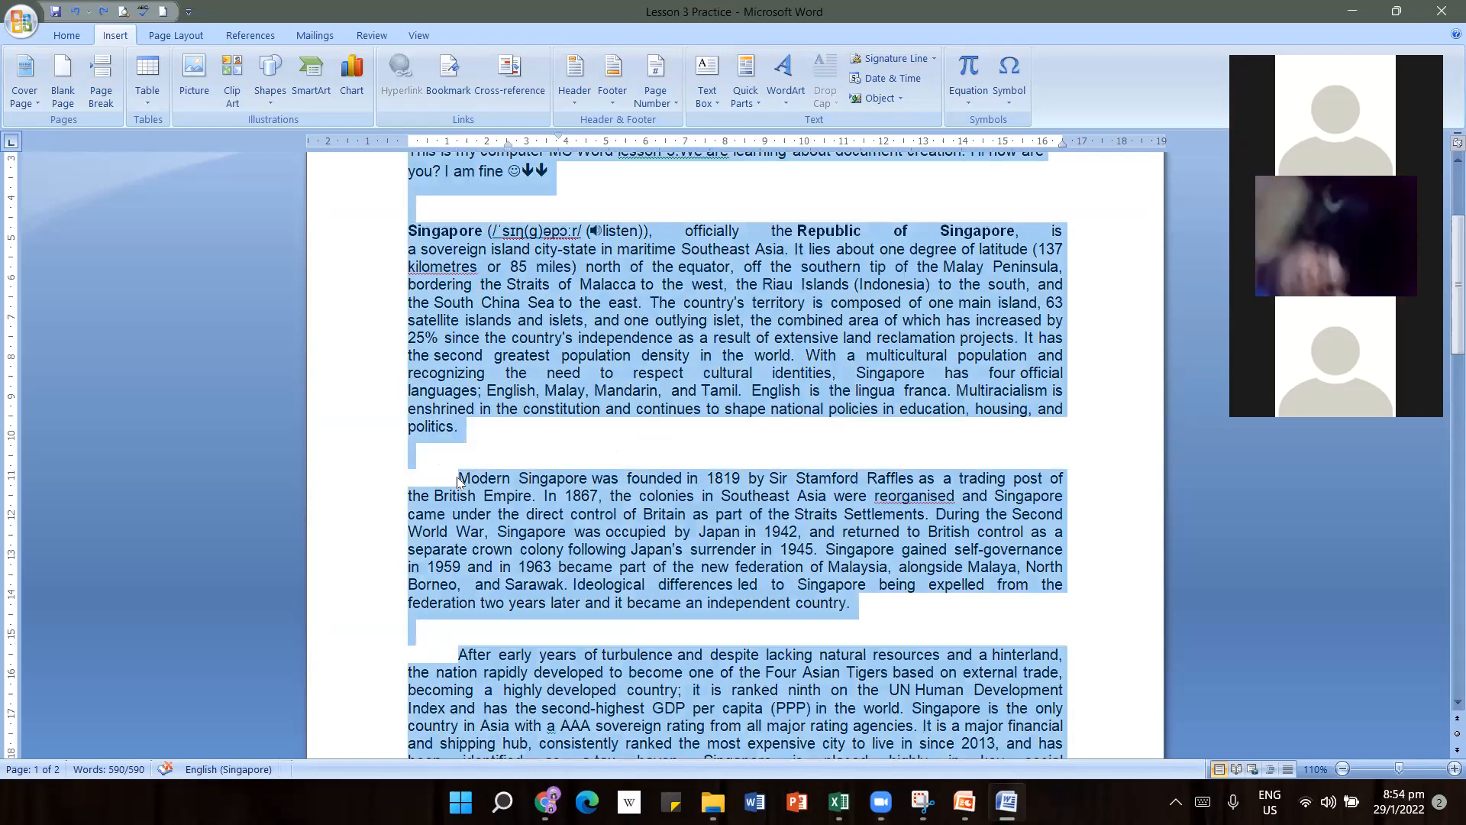
click(486, 514)
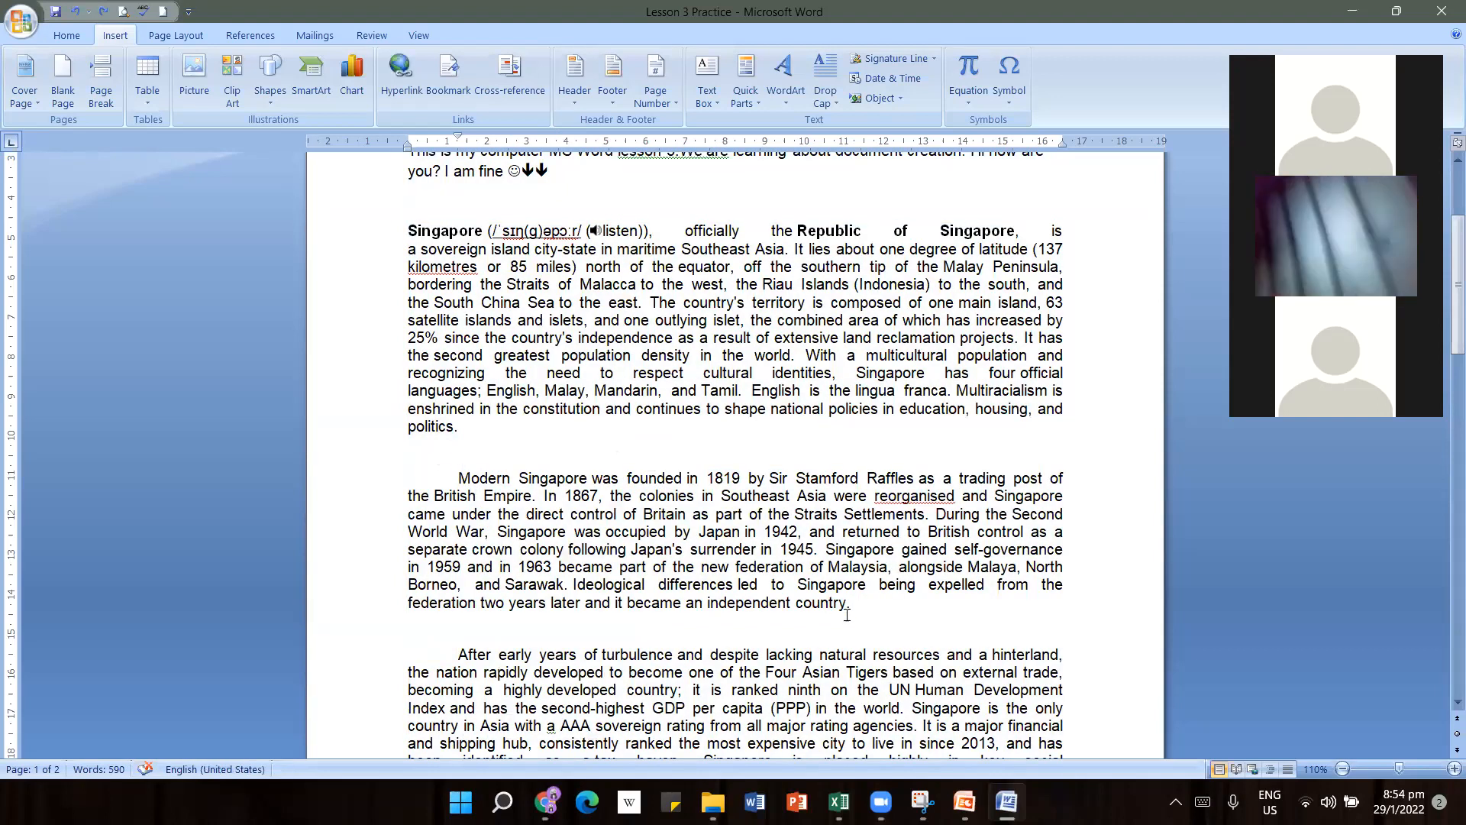
drag(859, 607, 412, 358)
click(586, 566)
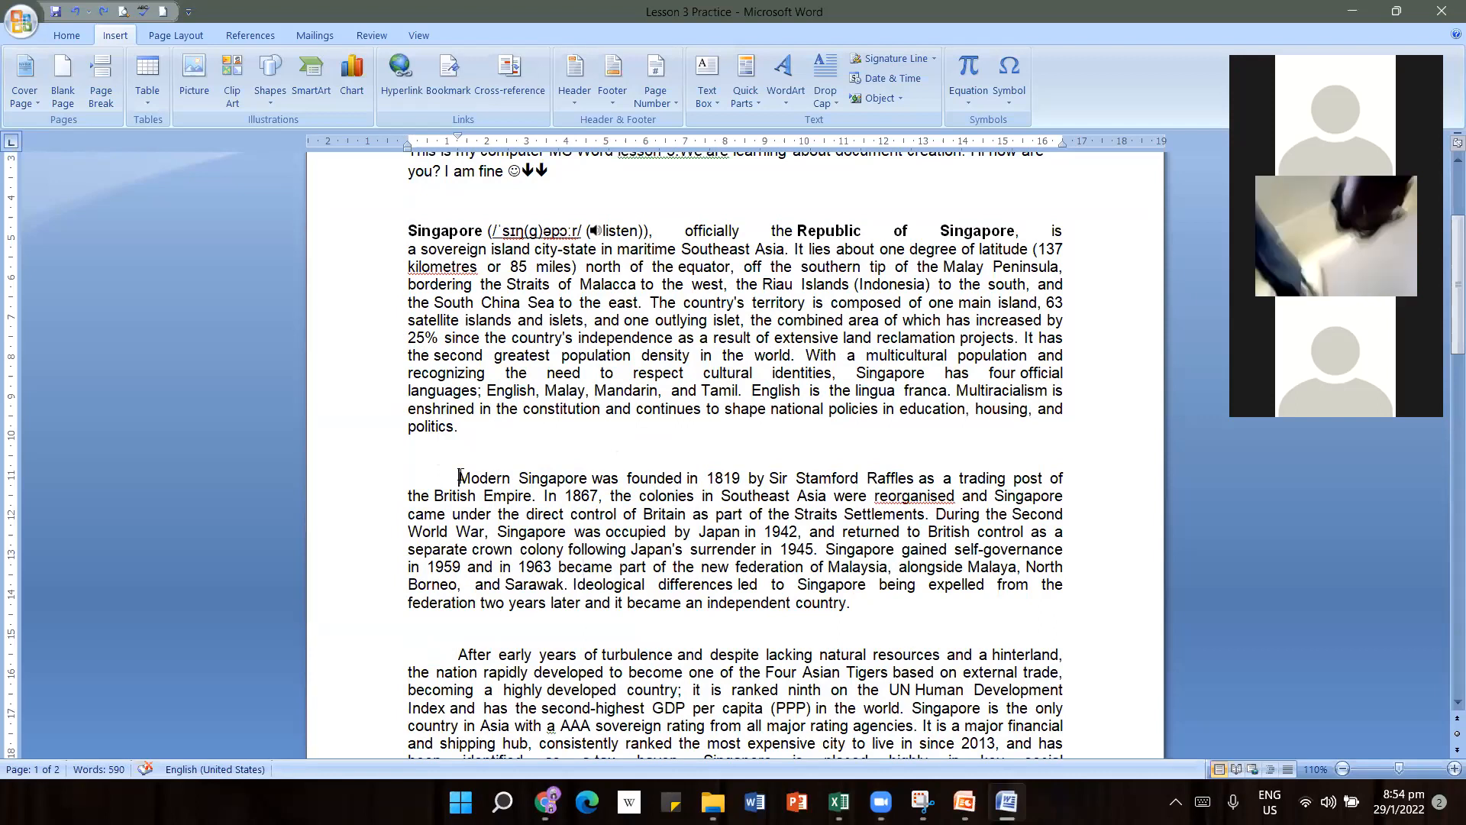
drag(459, 478, 854, 609)
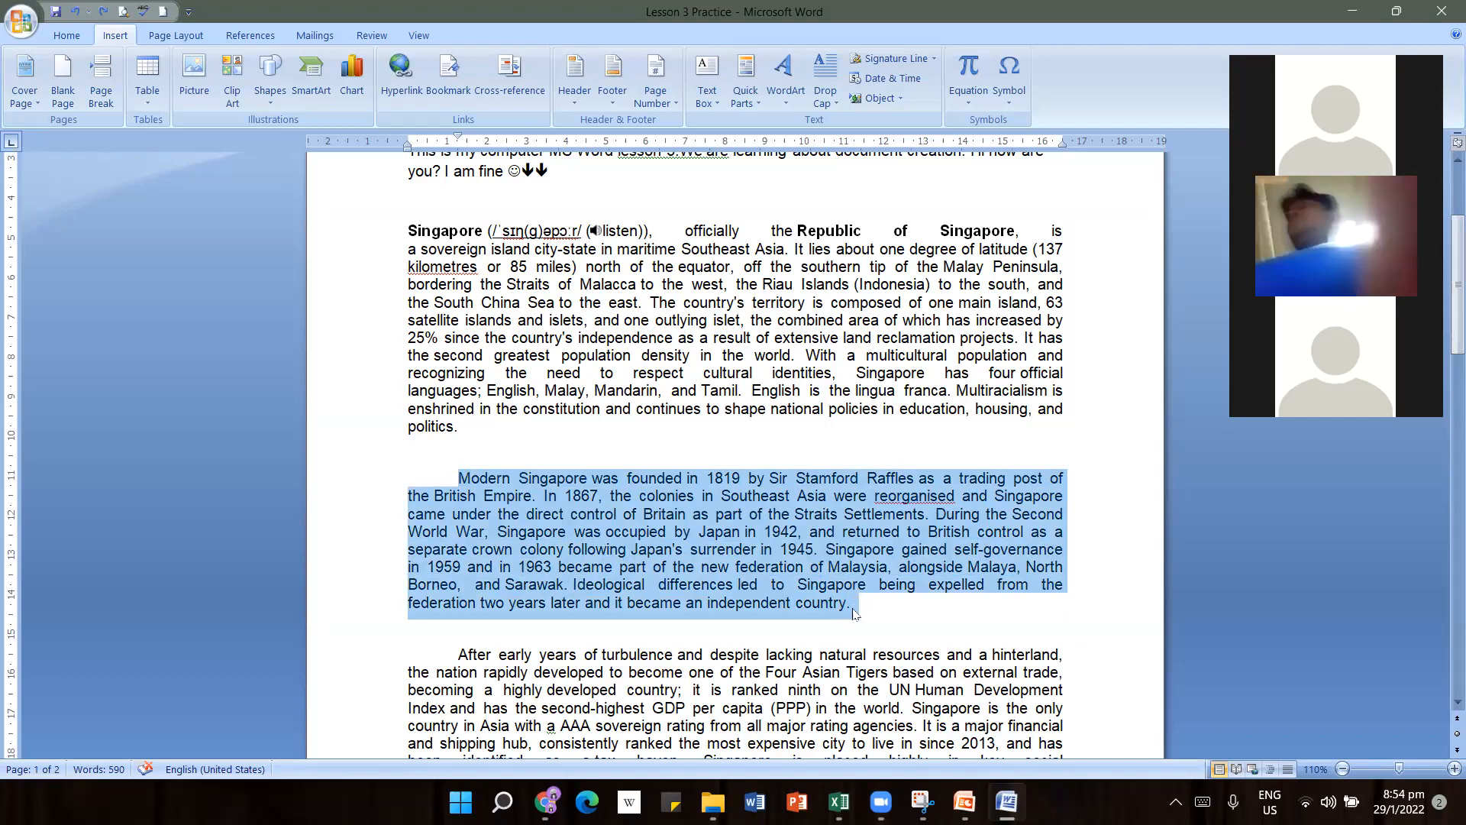
click(354, 424)
click(451, 474)
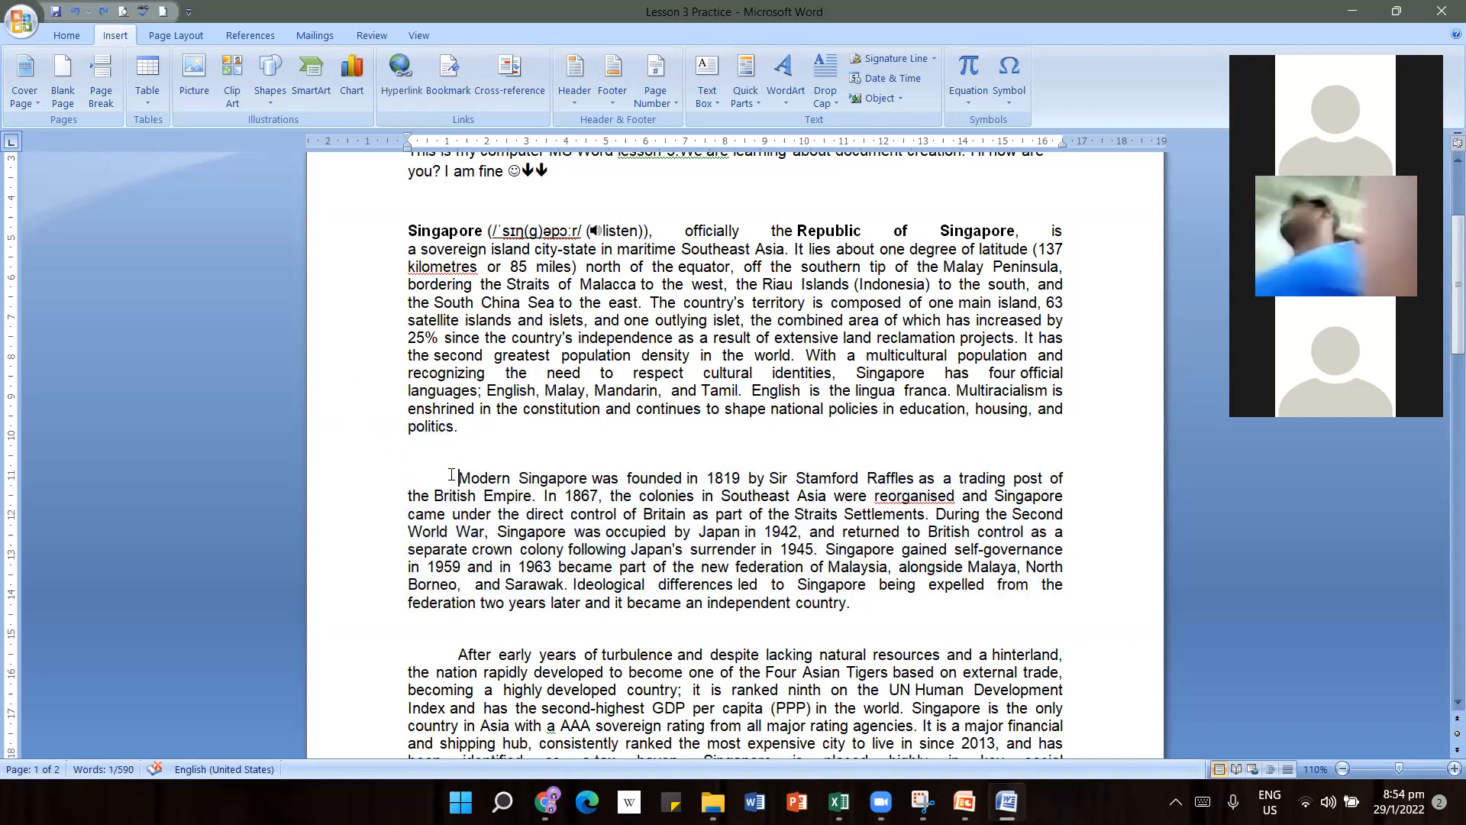
Select the whole paragraph beginning "Modern Singapore was founded in 1819" and cut it from the document
drag(451, 475, 872, 629)
click(814, 566)
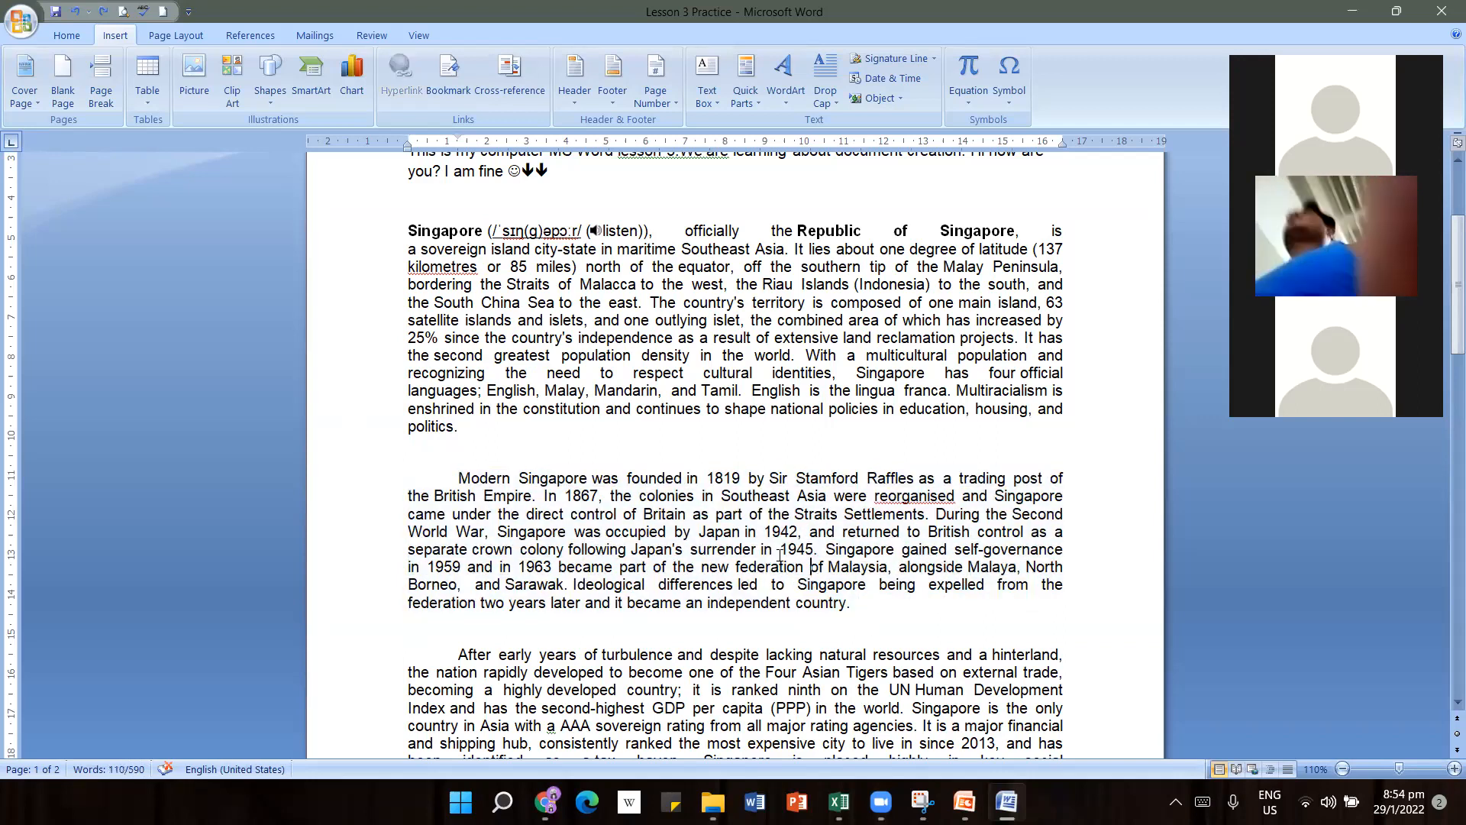
click(455, 479)
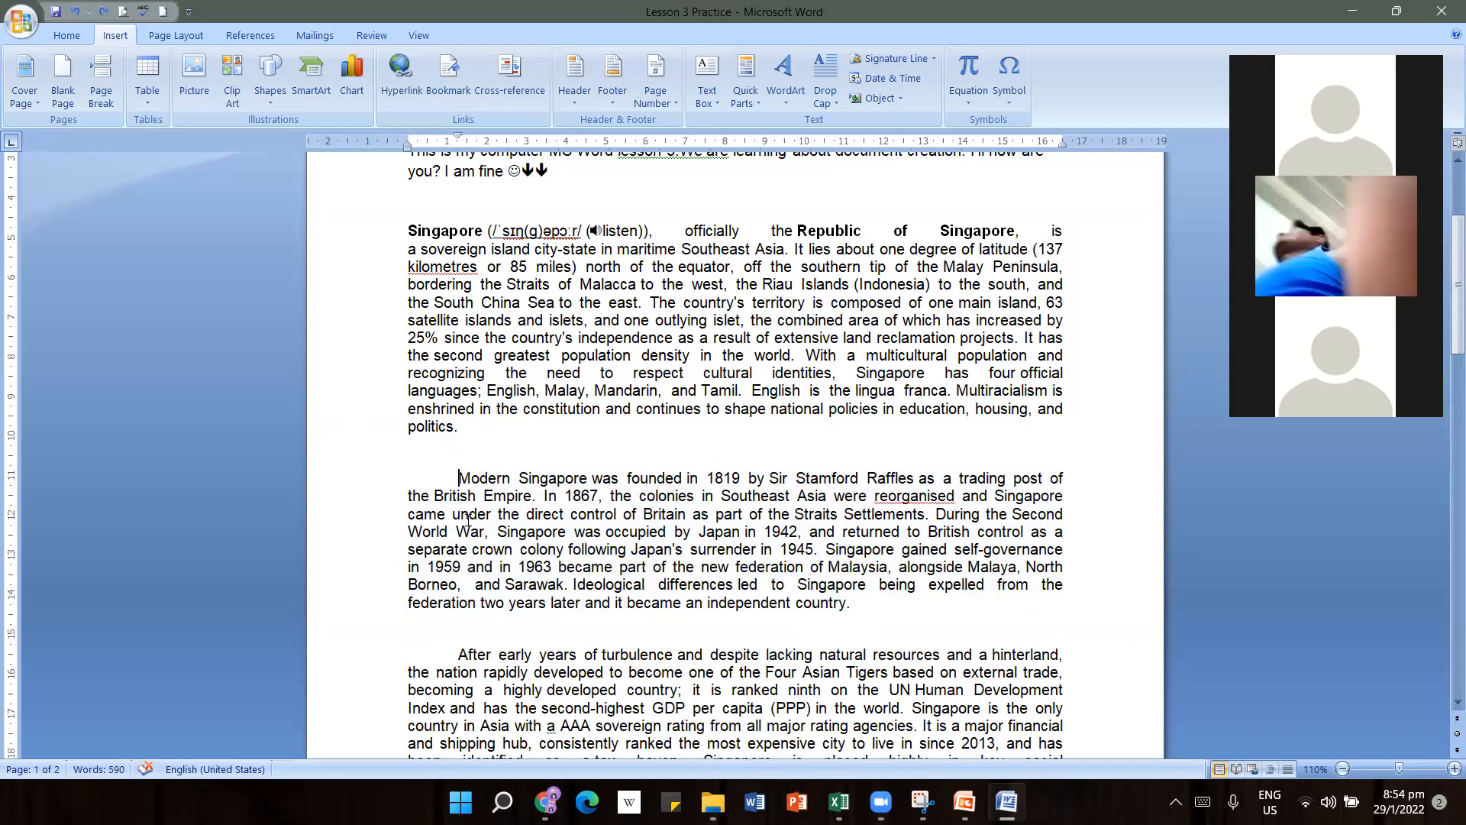
triple_click(480, 561)
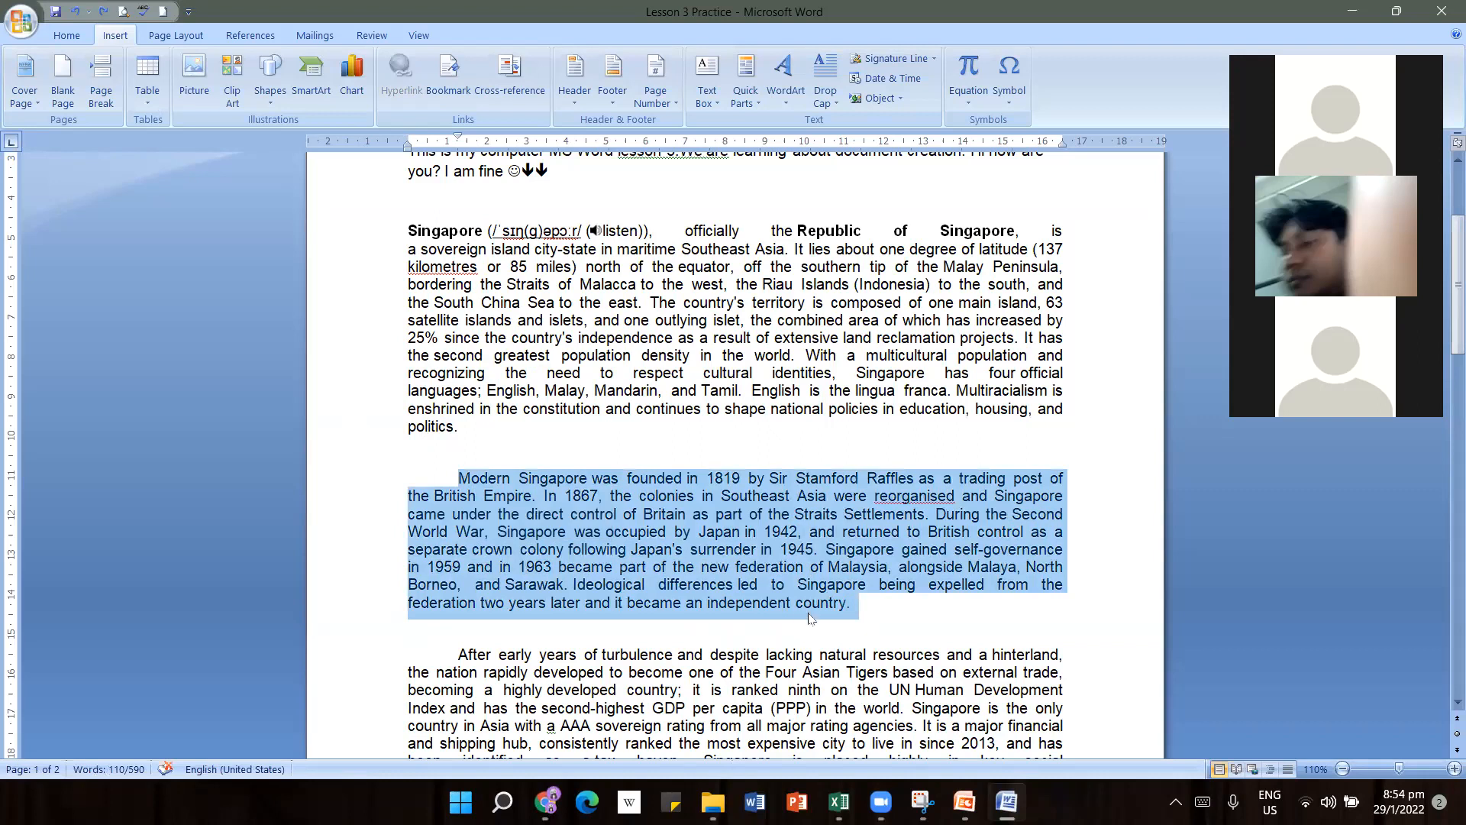
right_click(562, 526)
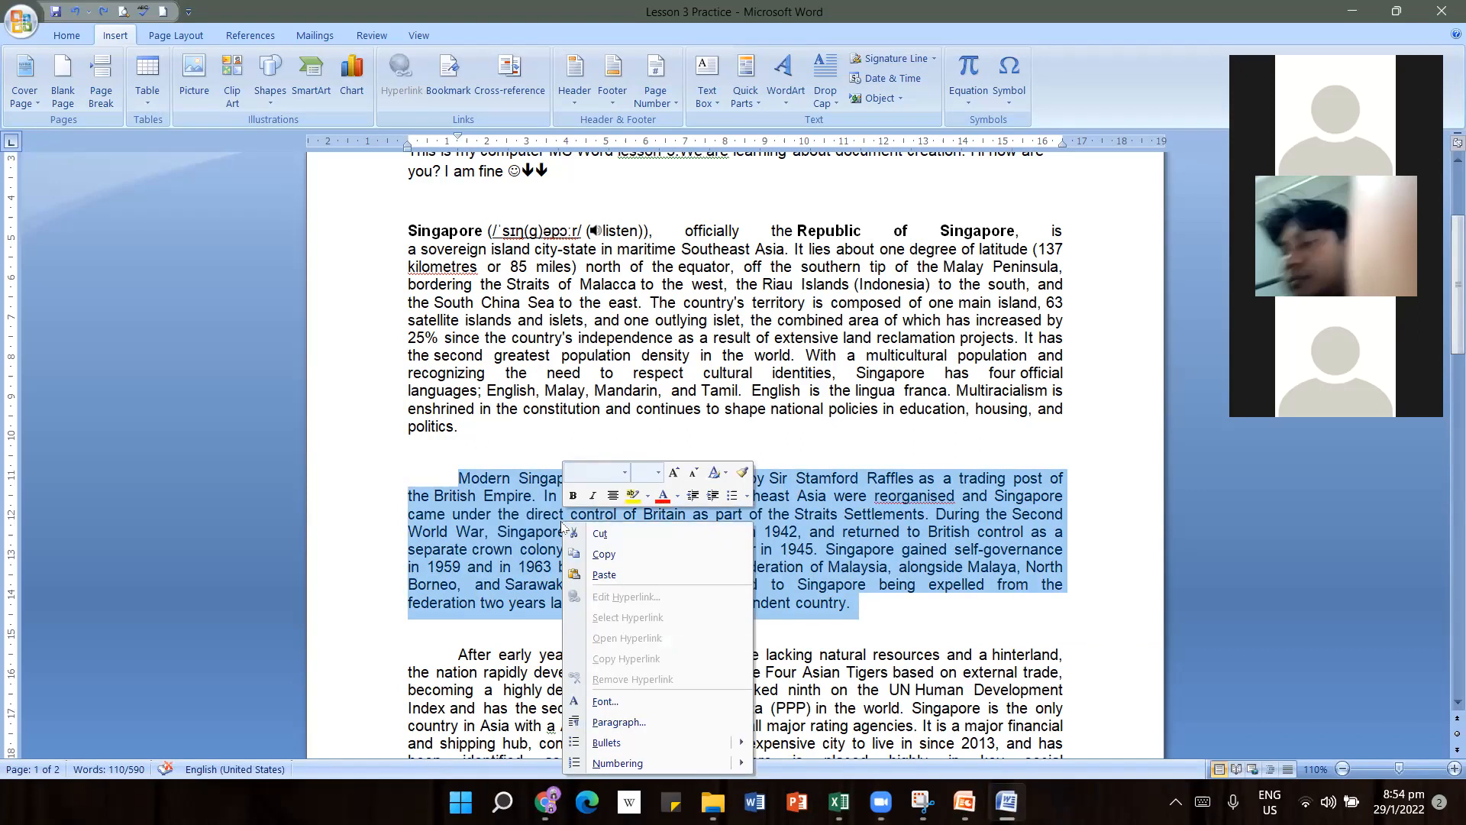
click(674, 534)
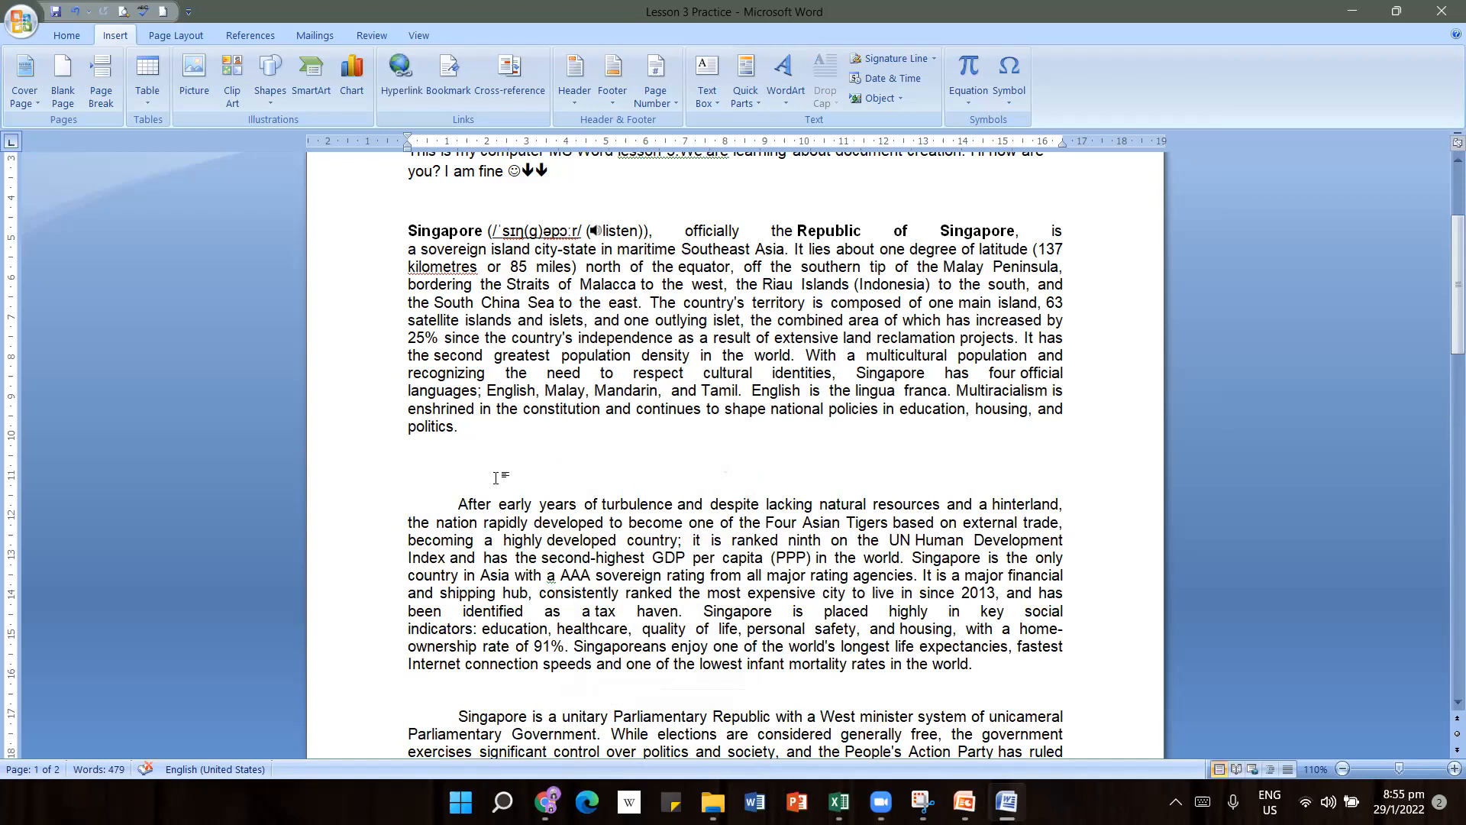
Add a blank paragraph after "mortality rates in the world." and paste the cut "Modern Singapore" paragraph there
scroll(496, 478, down, 1)
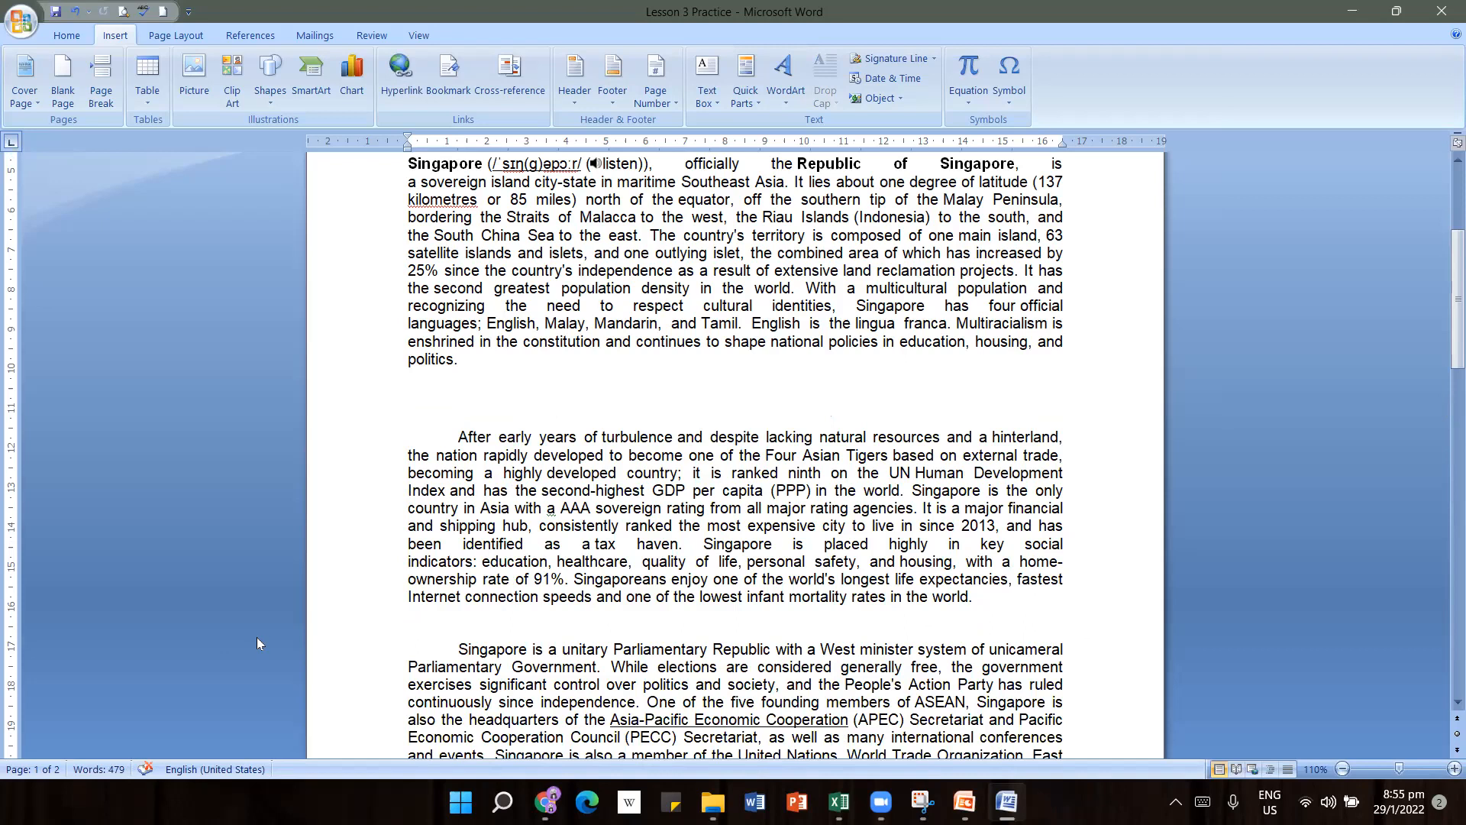
click(448, 616)
click(448, 616)
key(Up)
key(Return)
key(Return)
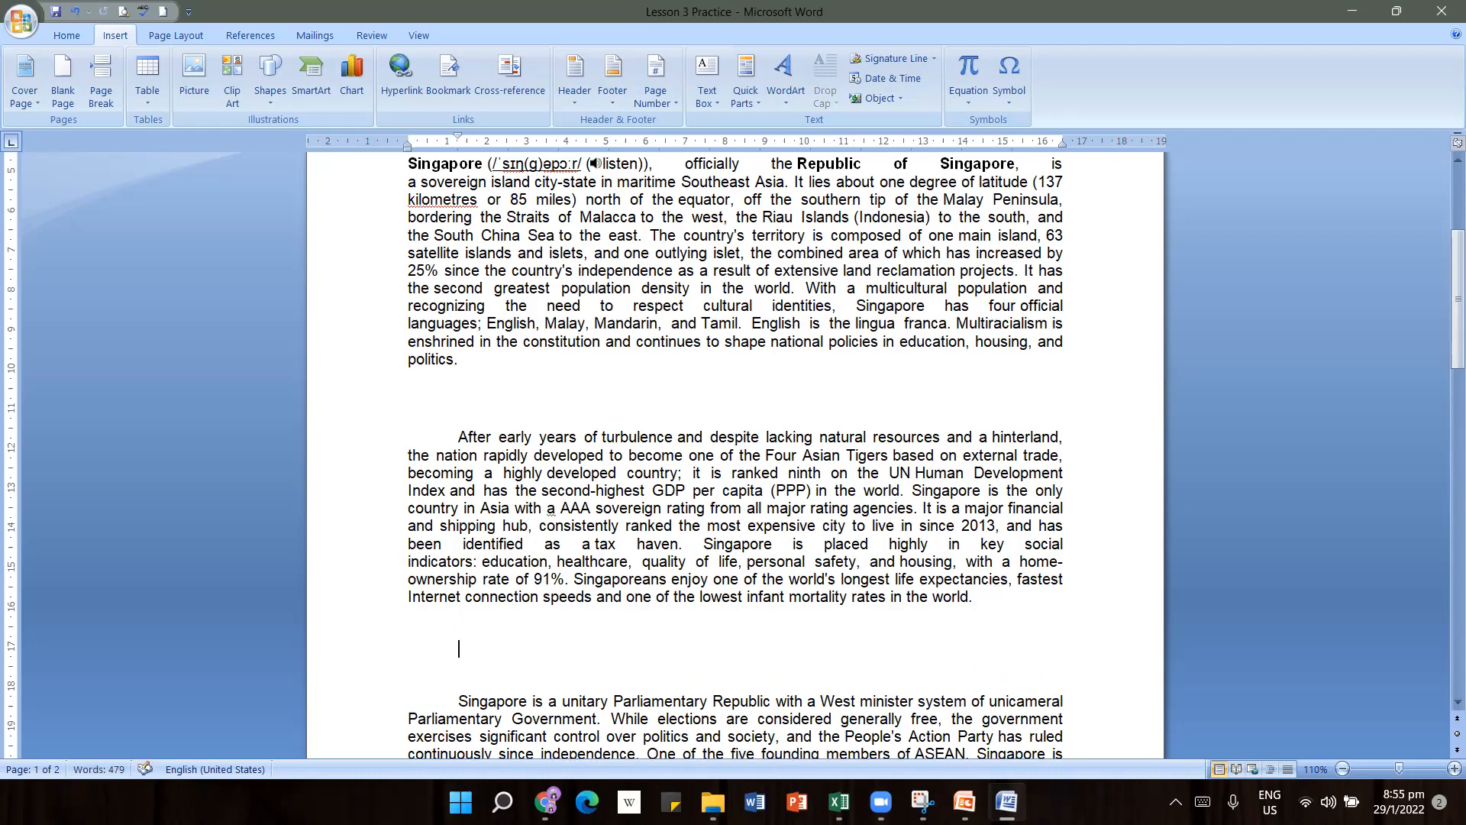
right_click(463, 647)
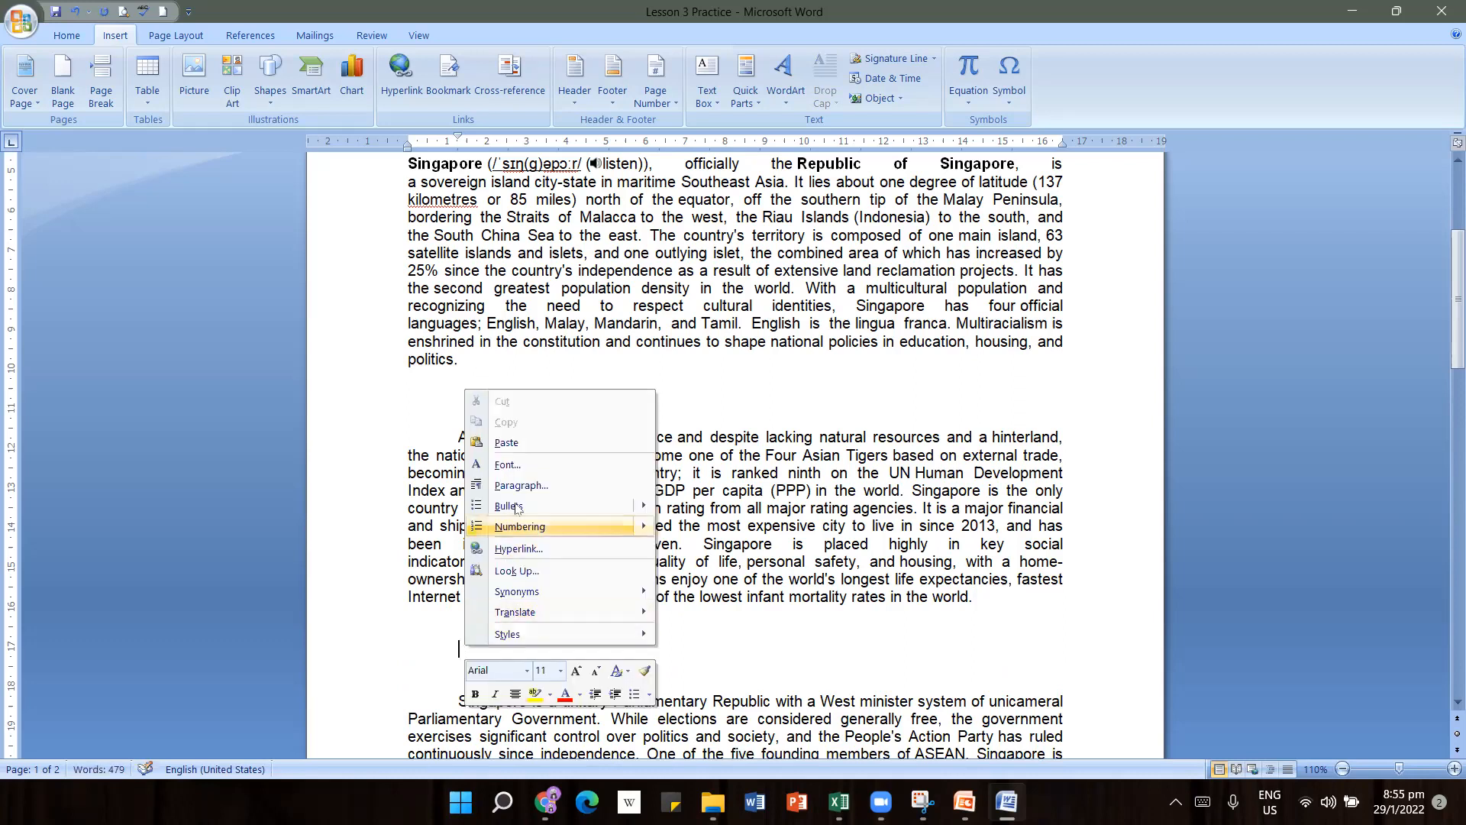
click(525, 443)
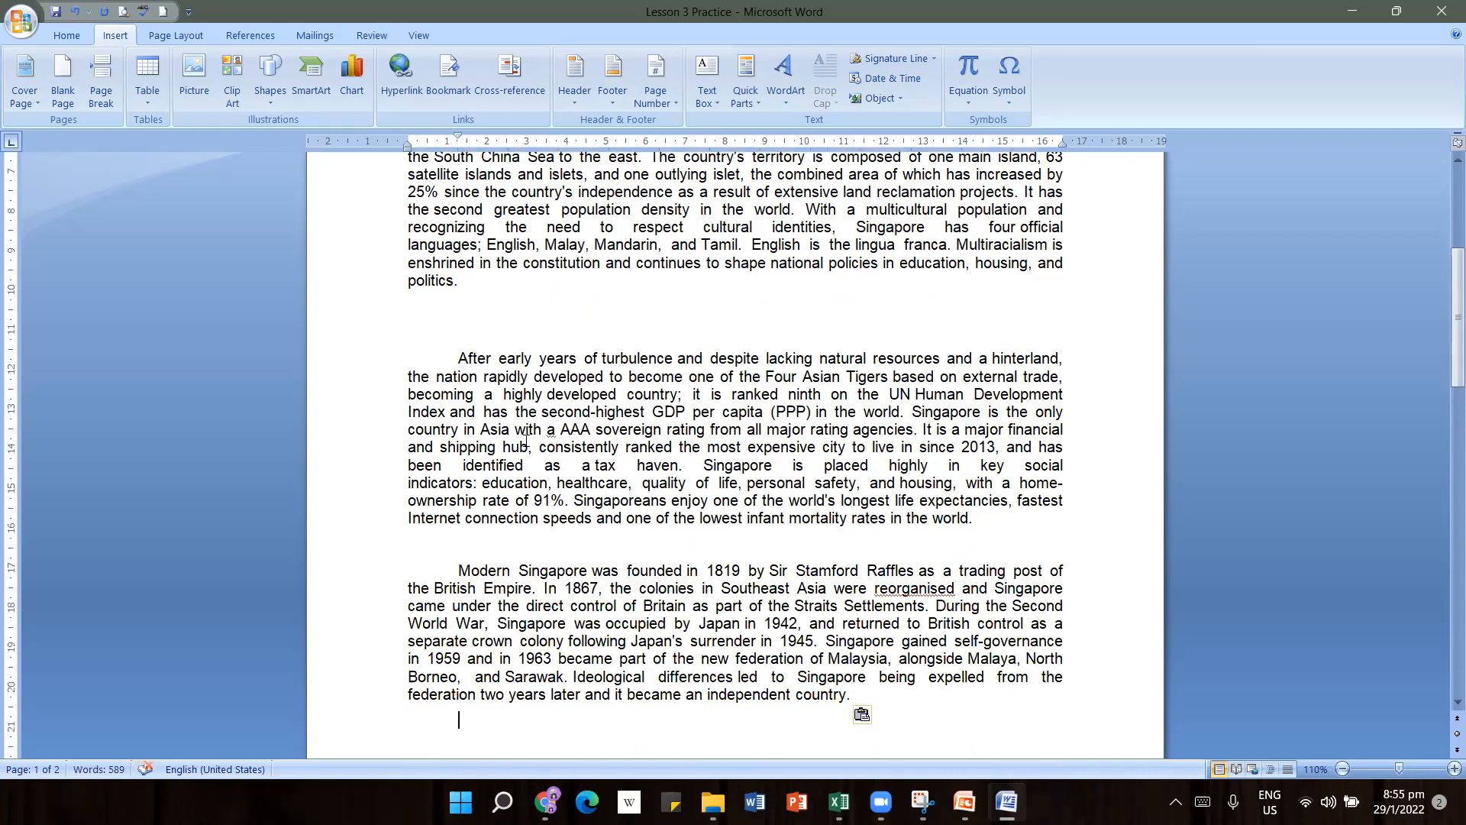
scroll(802, 600, down, 1)
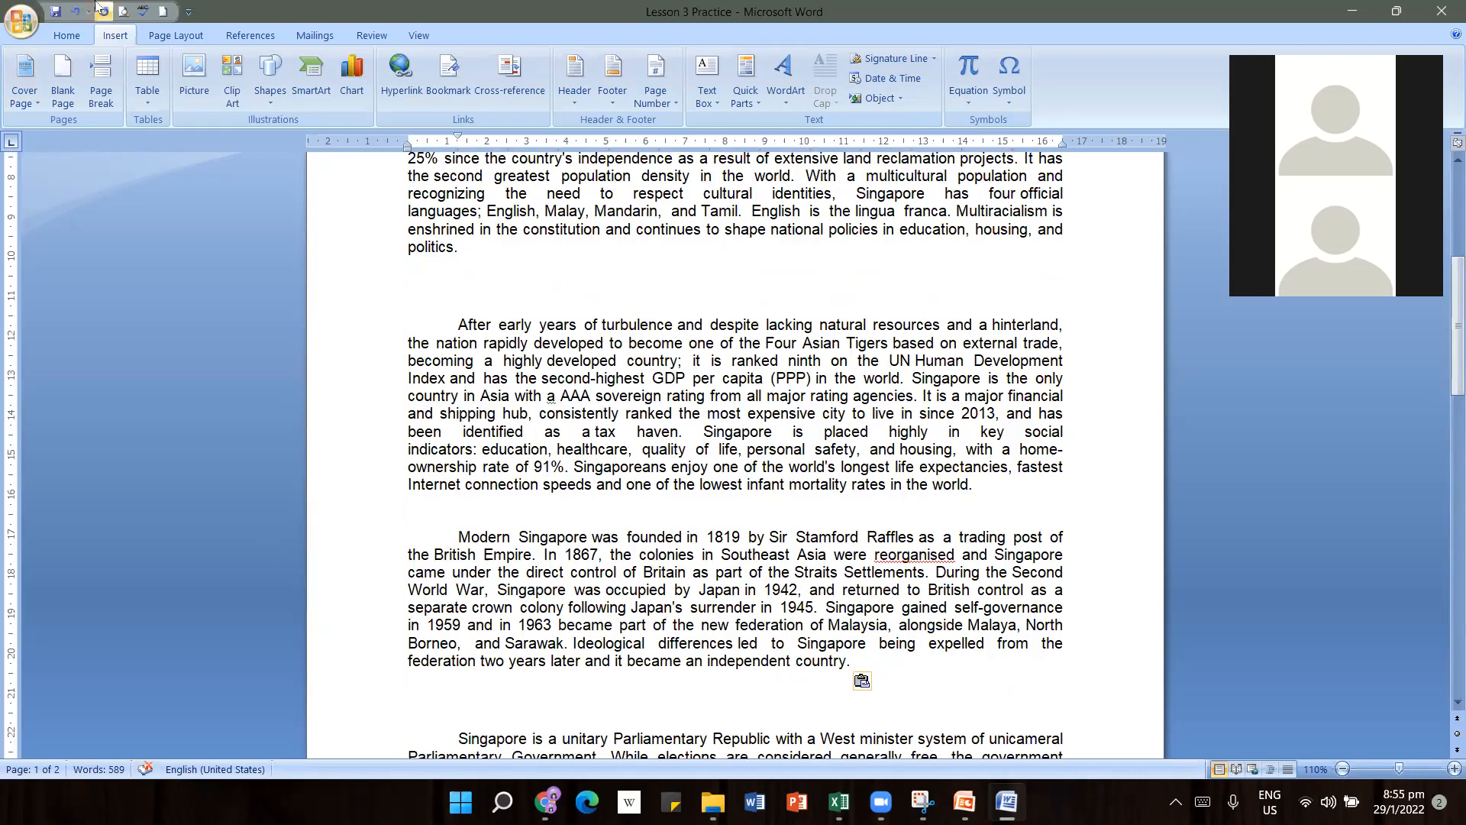
Undo the paste, the added blank paragraph and the cut of the "Modern Singapore" paragraph
click(74, 12)
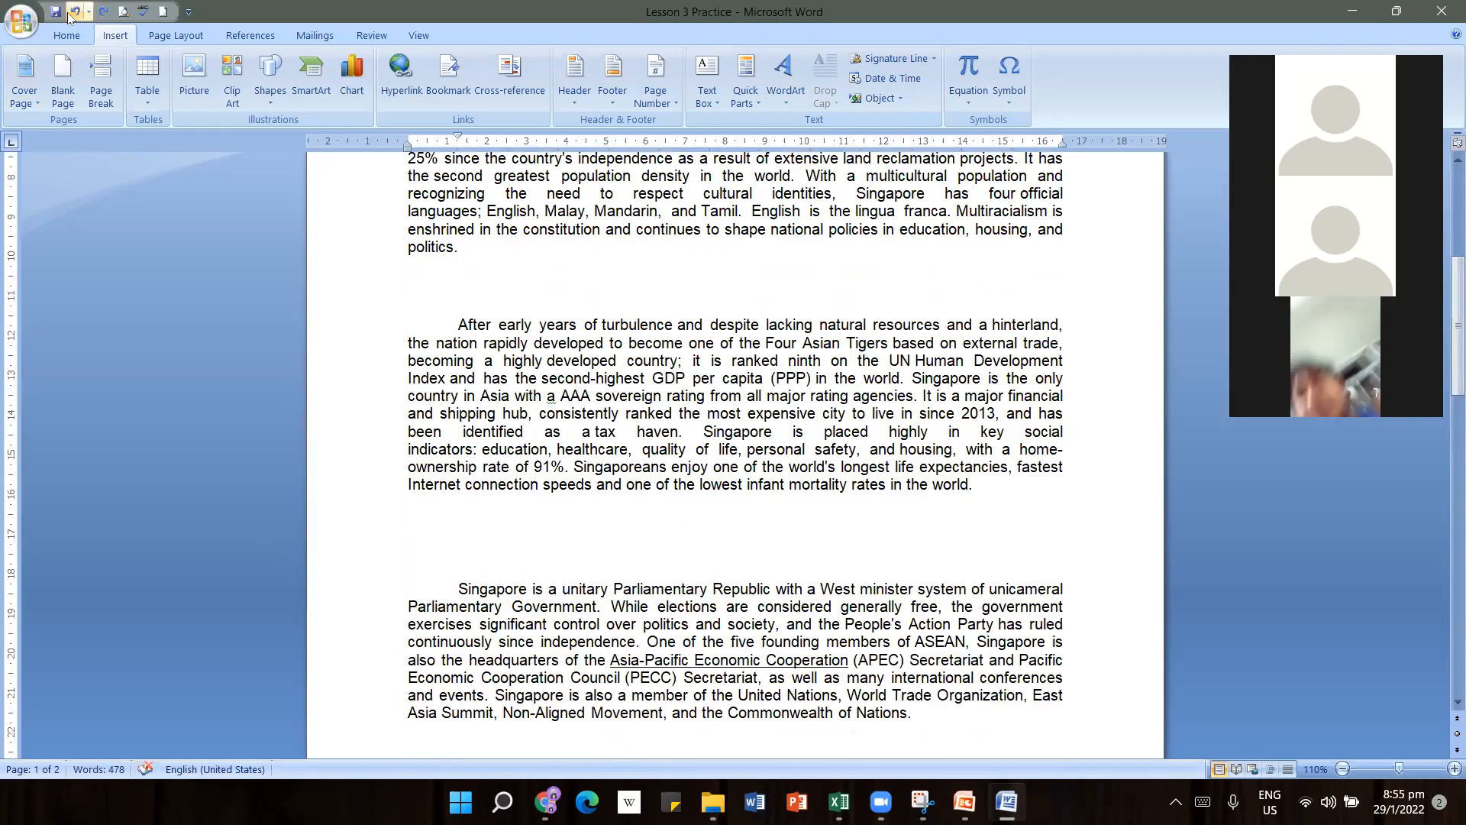
click(74, 12)
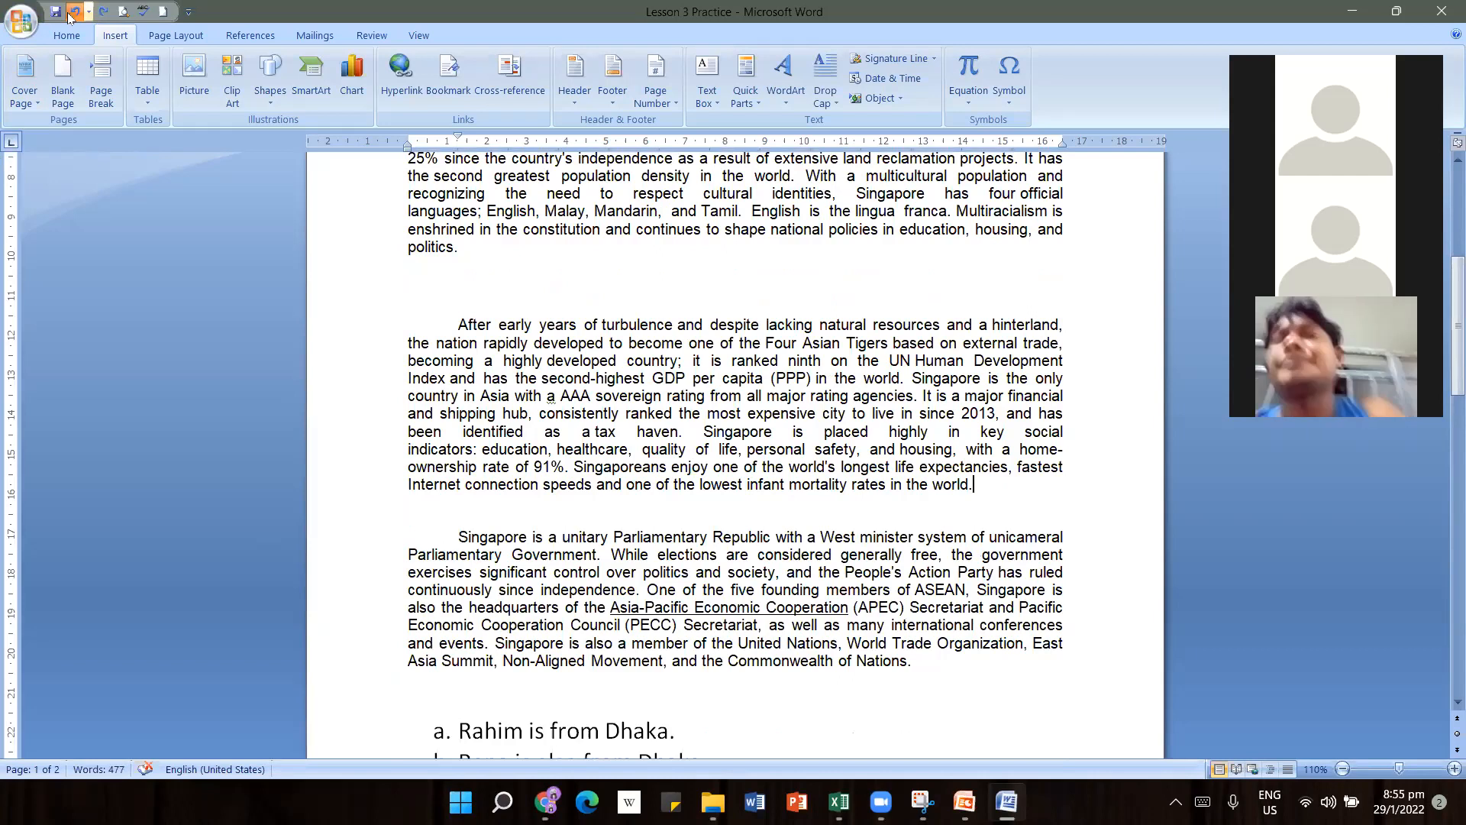
click(74, 12)
click(575, 469)
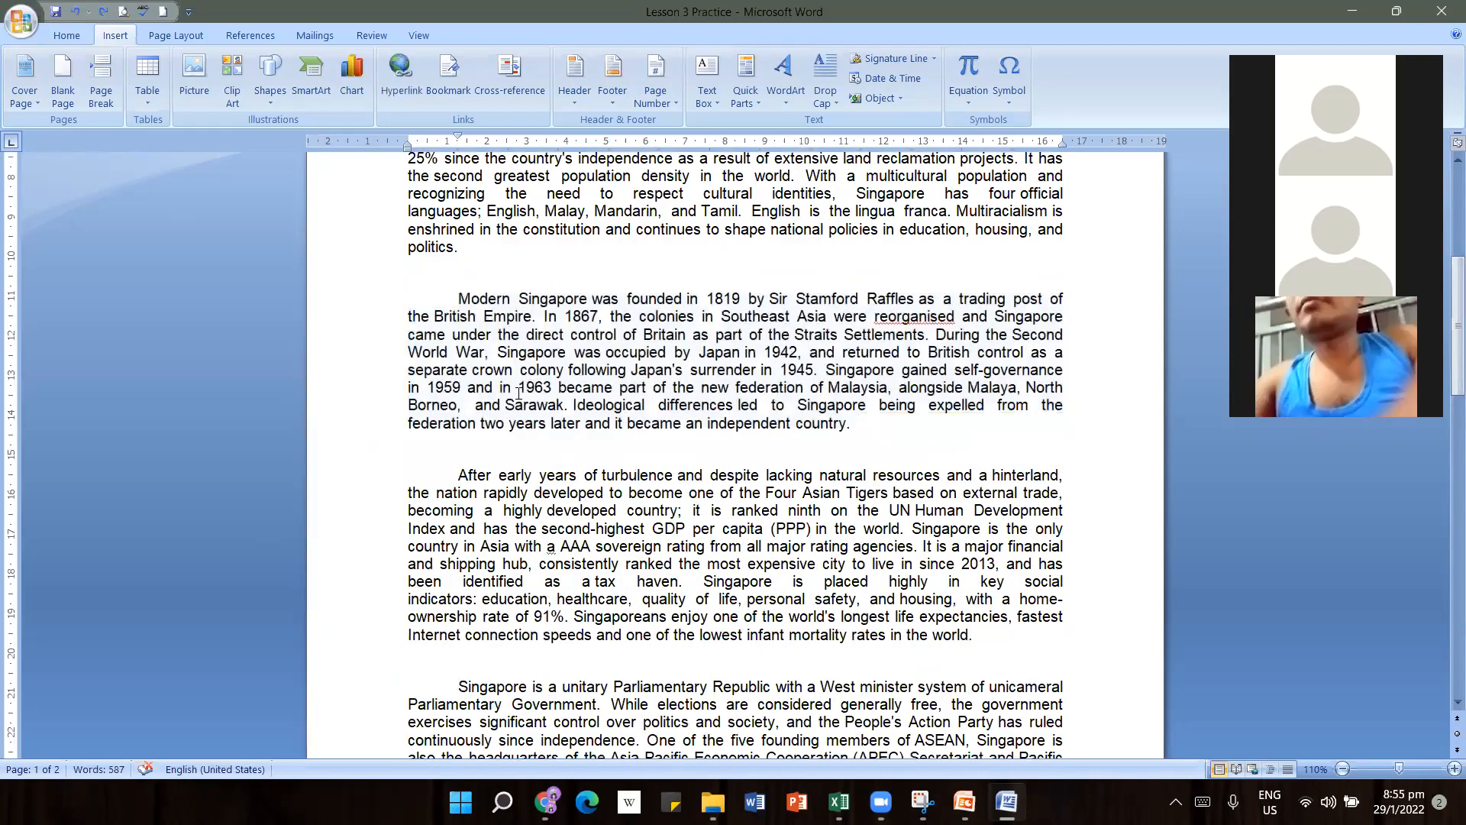
Cut the "Modern Singapore" paragraph and paste it into a new paragraph after "mortality rates in the world."
click(463, 295)
drag(463, 294, 858, 426)
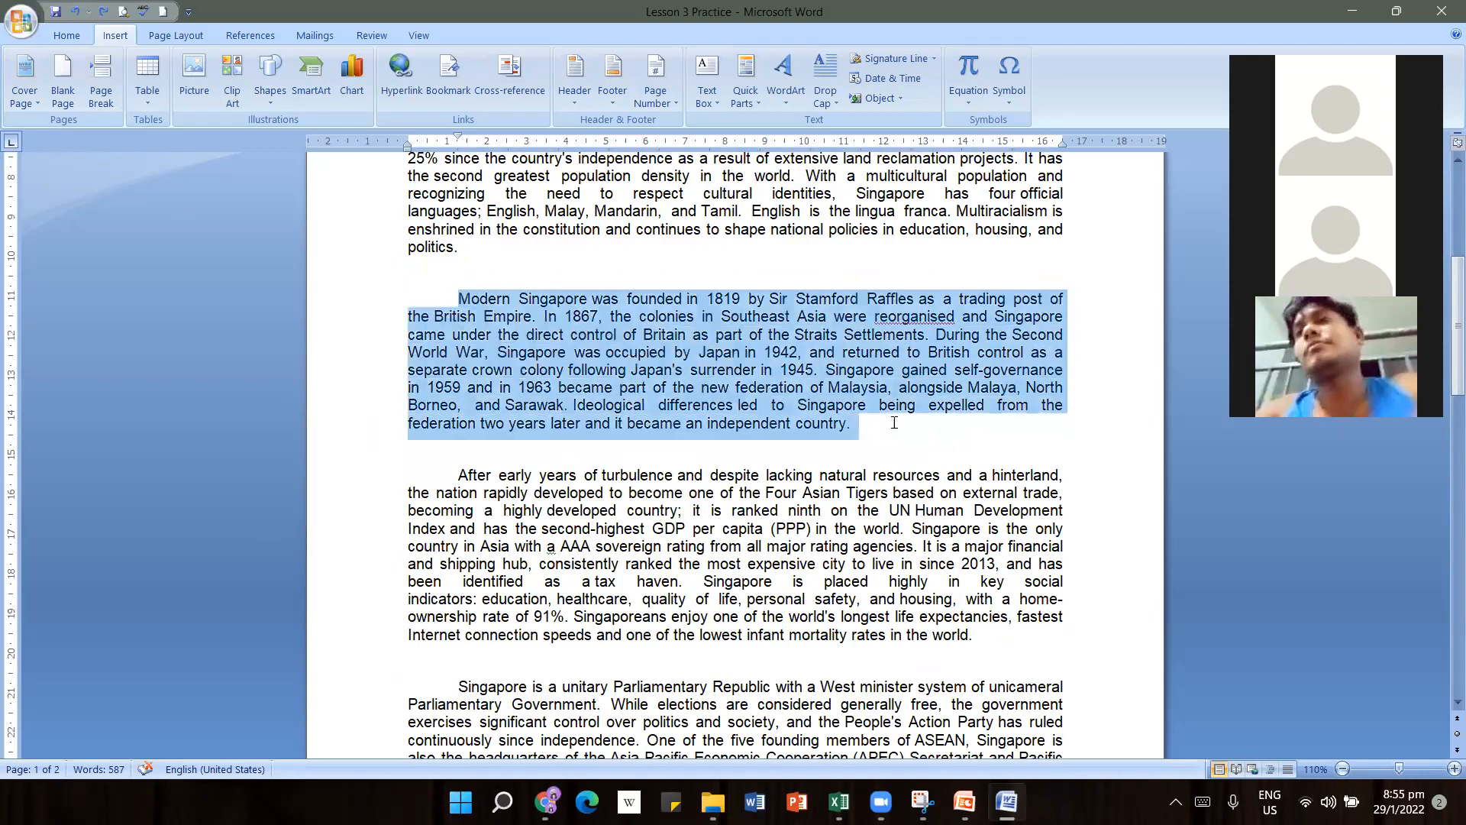
right_click(713, 334)
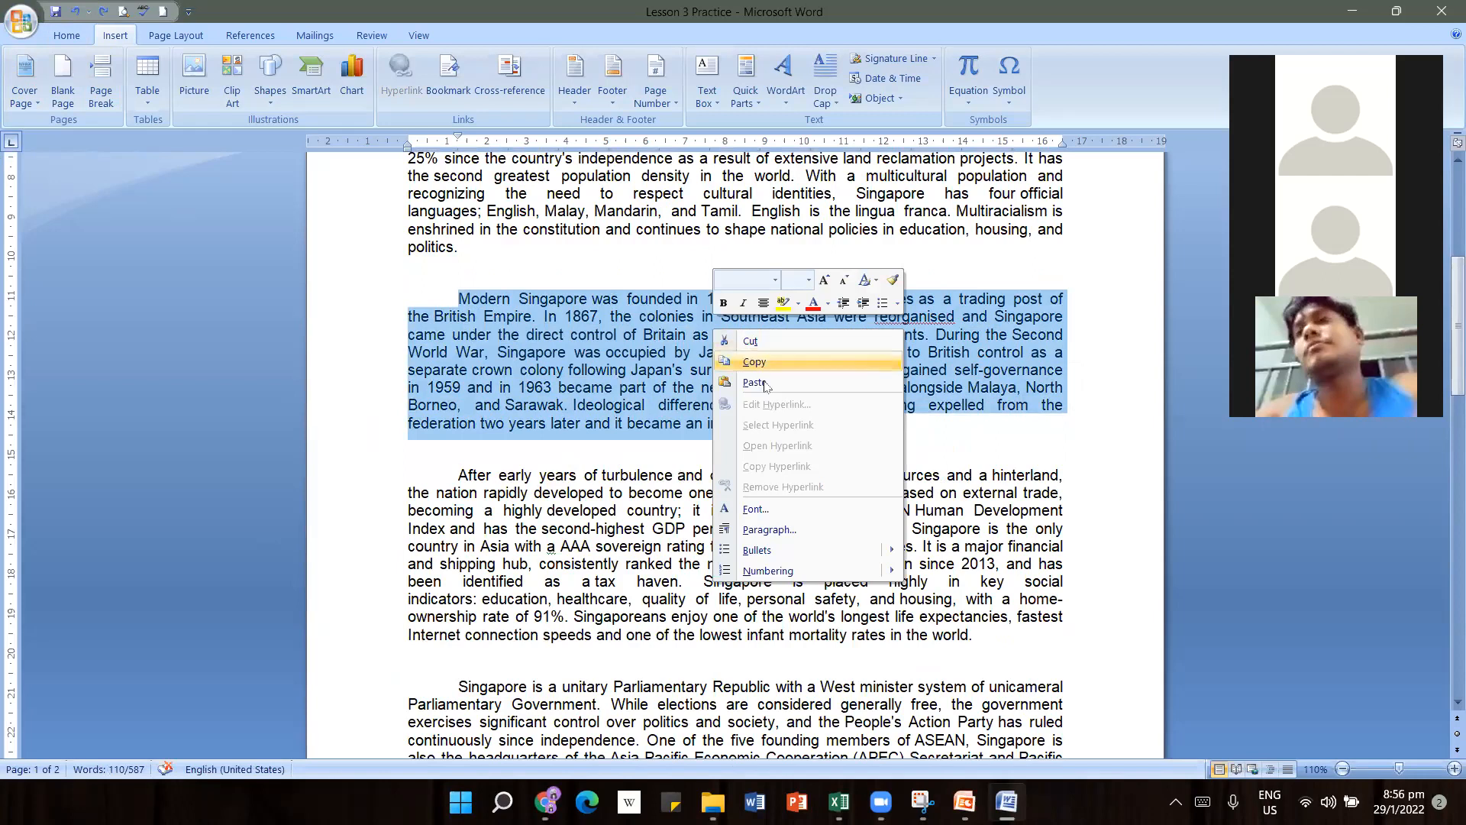
click(777, 350)
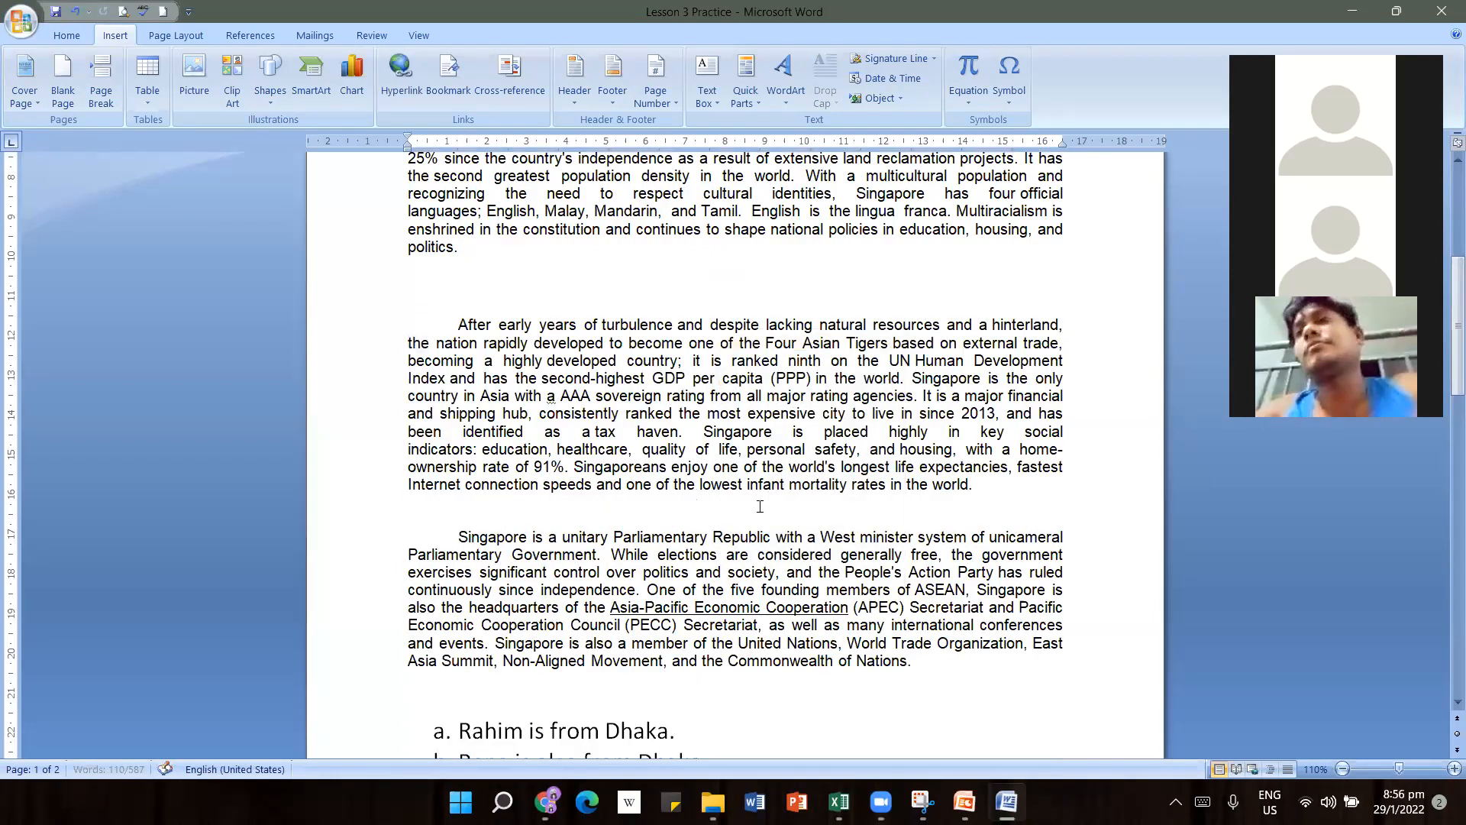
key(Return)
key(Return)
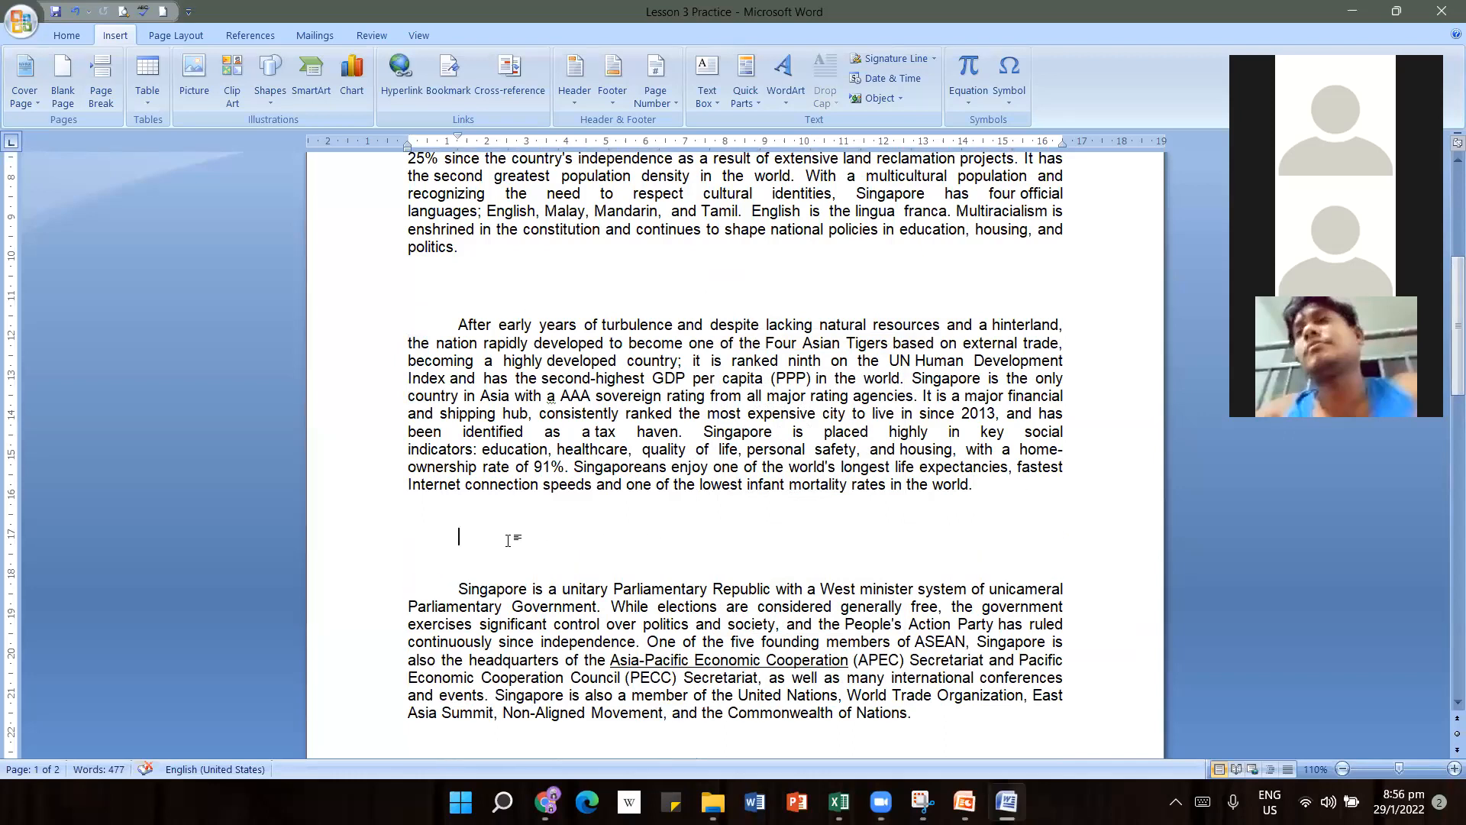
right_click(463, 544)
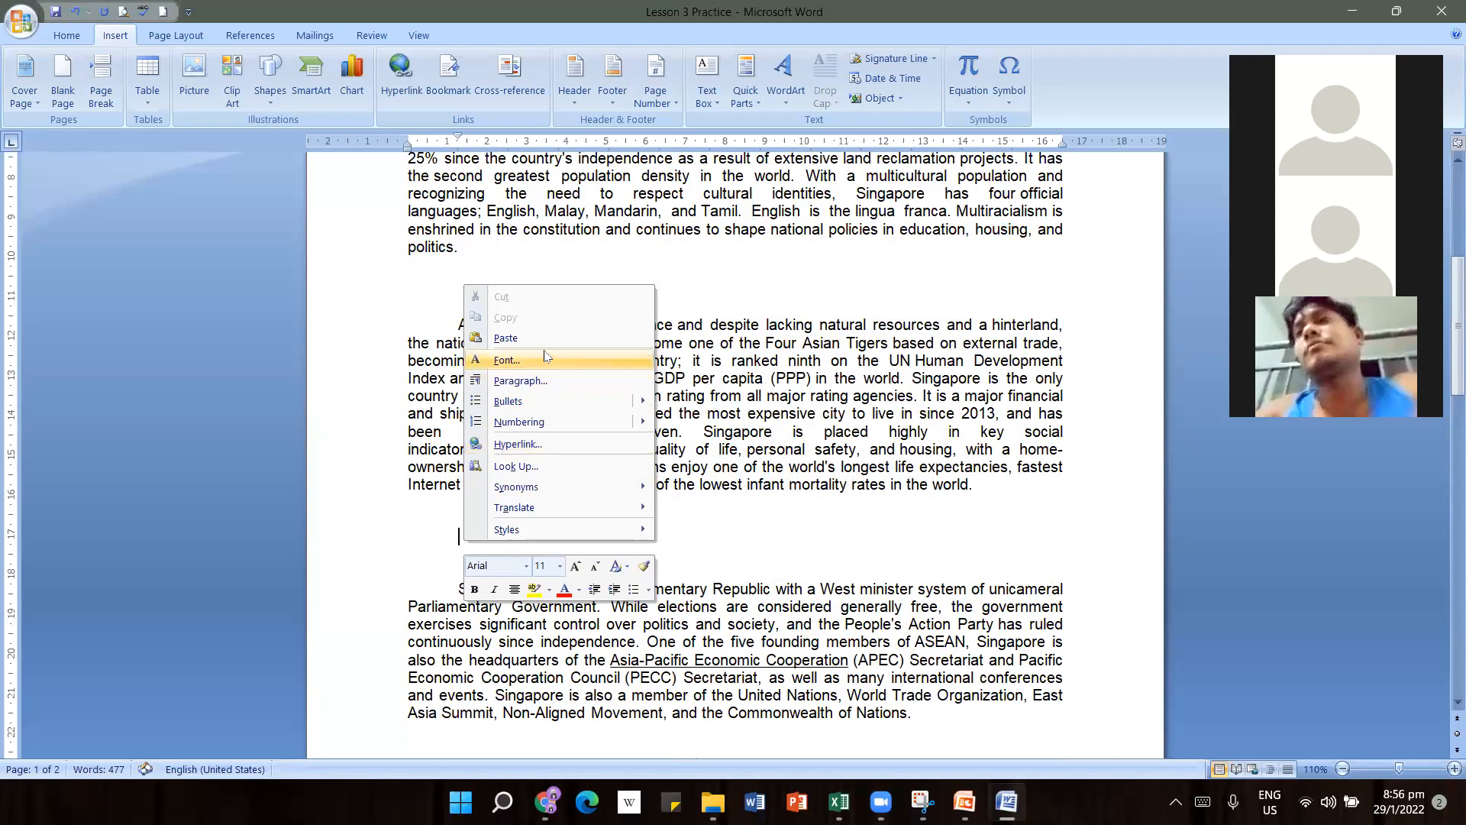
click(554, 339)
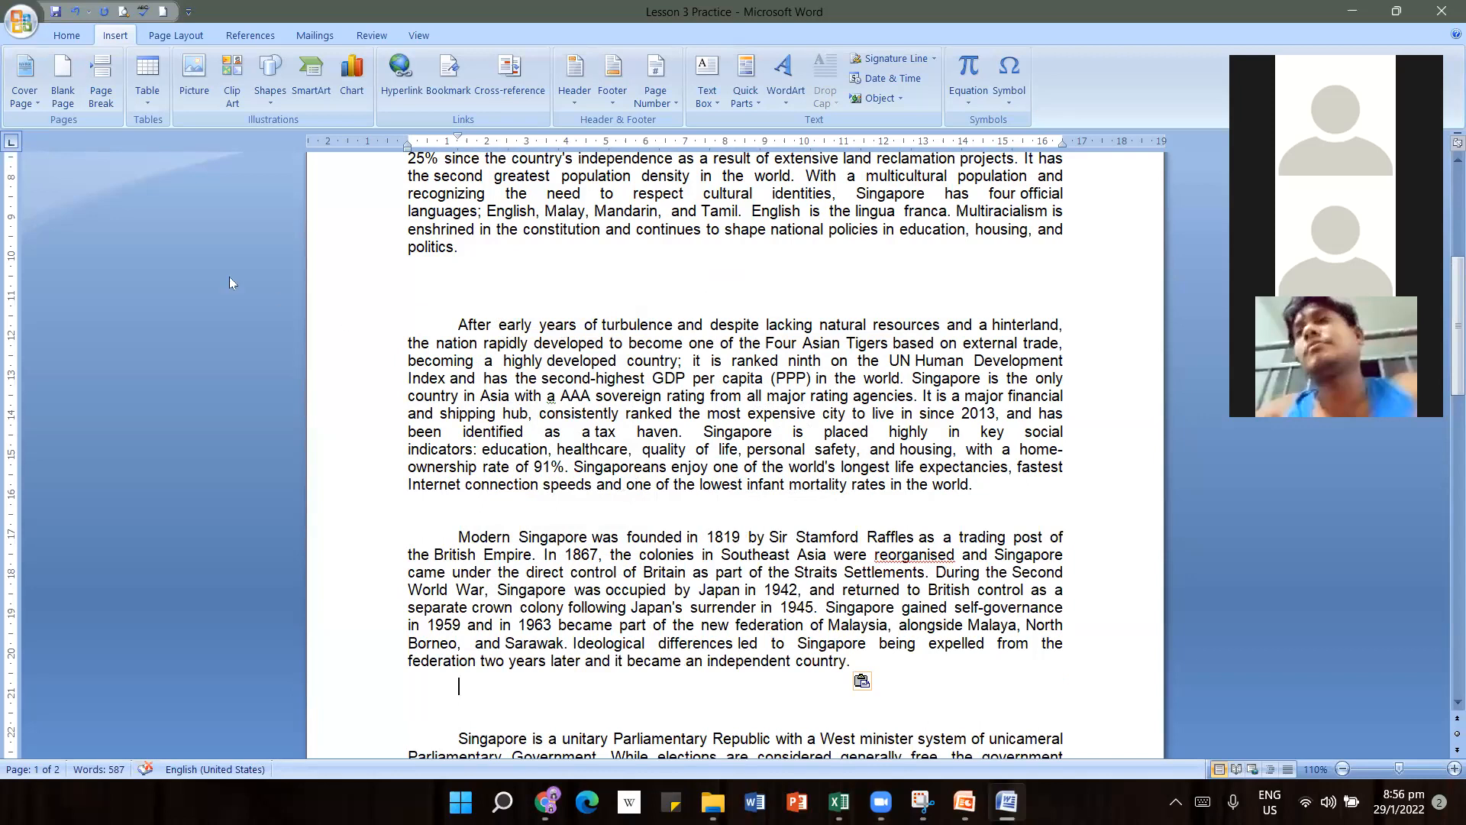
Display the ribbon's clipboard commands and select the entire relocated "Modern Singapore" paragraph
click(70, 36)
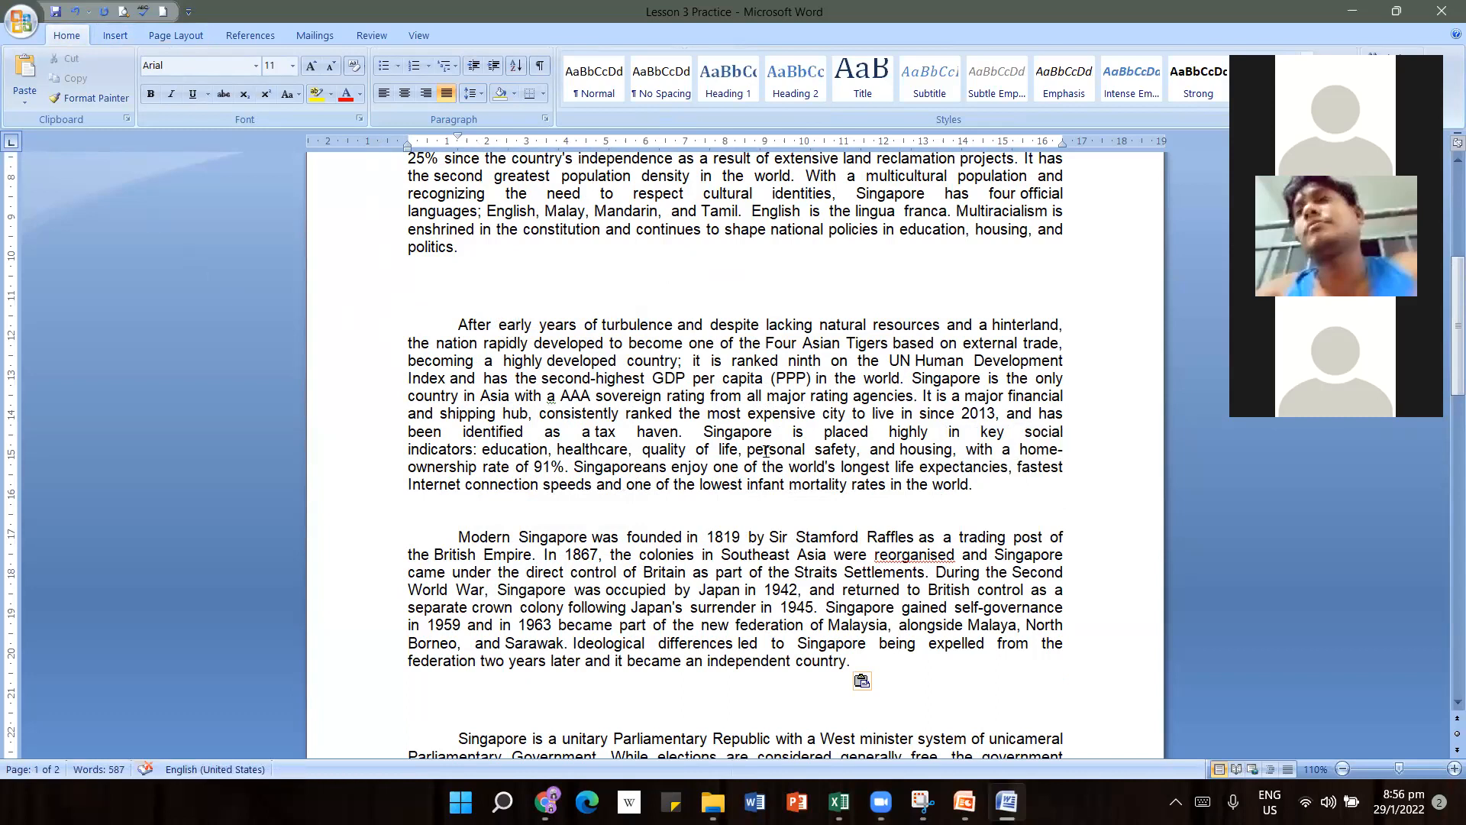
scroll(759, 460, down, 1)
scroll(758, 461, down, 1)
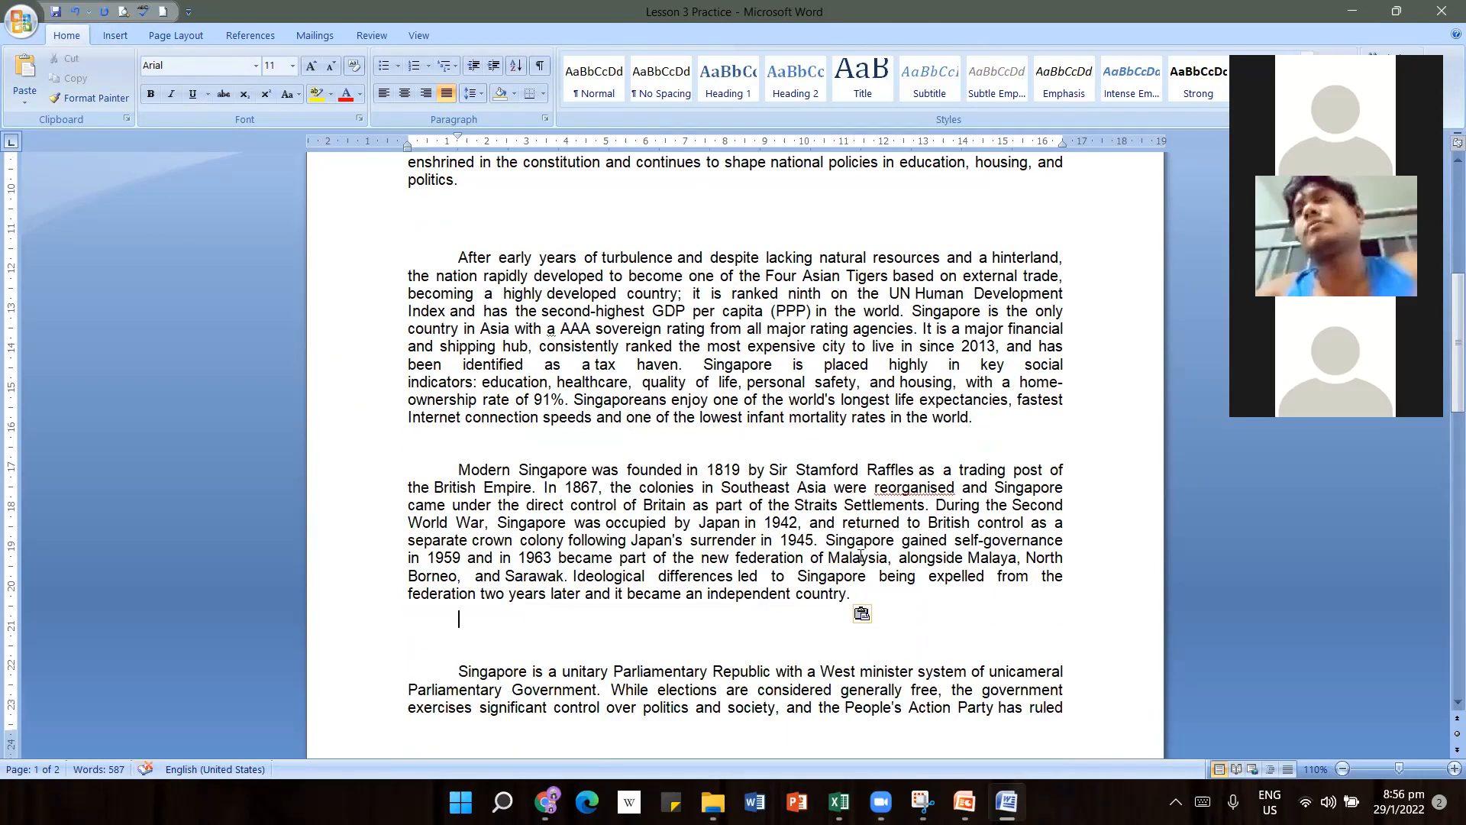
scroll(860, 558, down, 3)
click(861, 489)
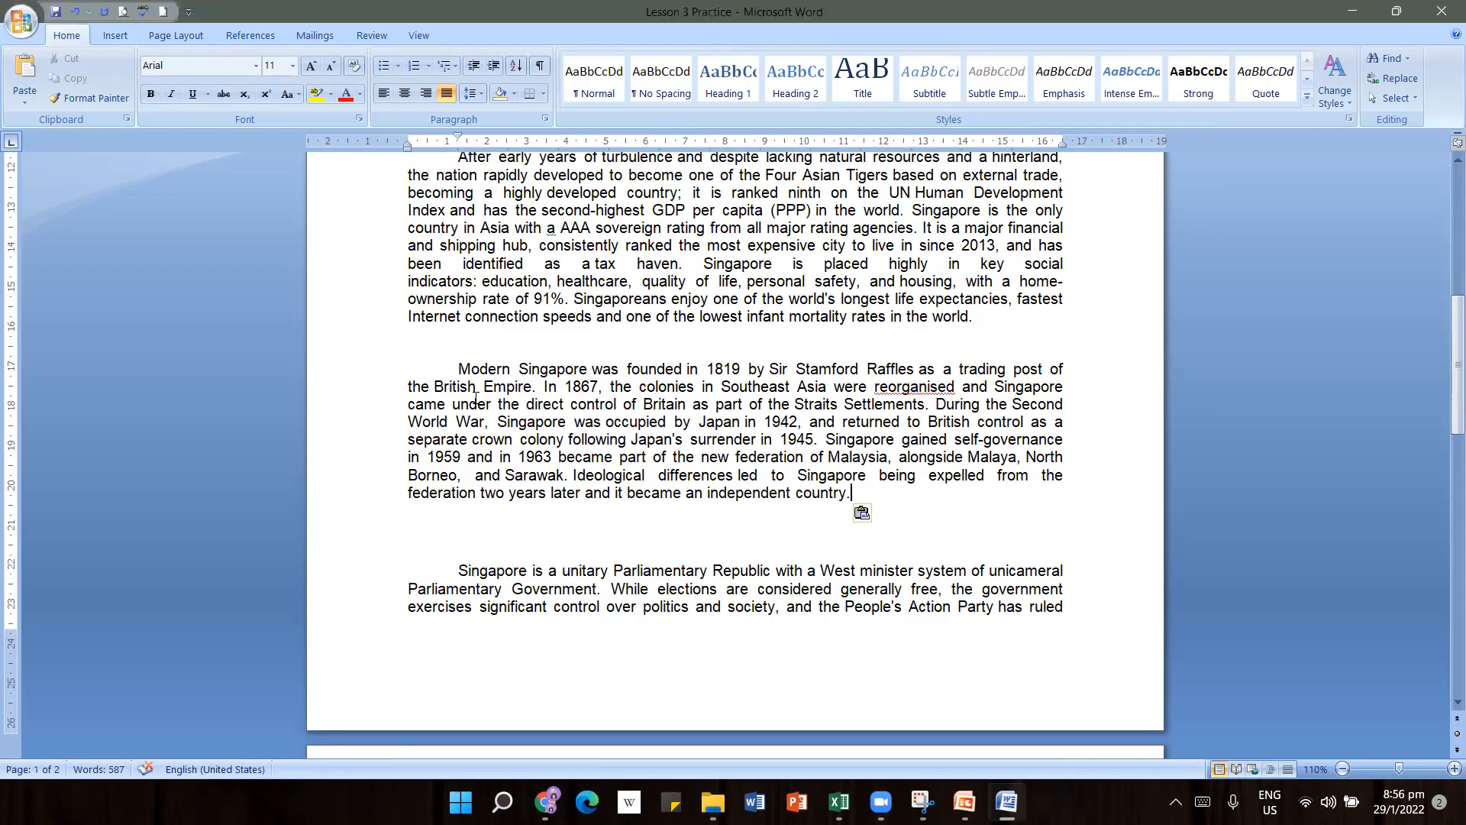
drag(458, 369, 864, 491)
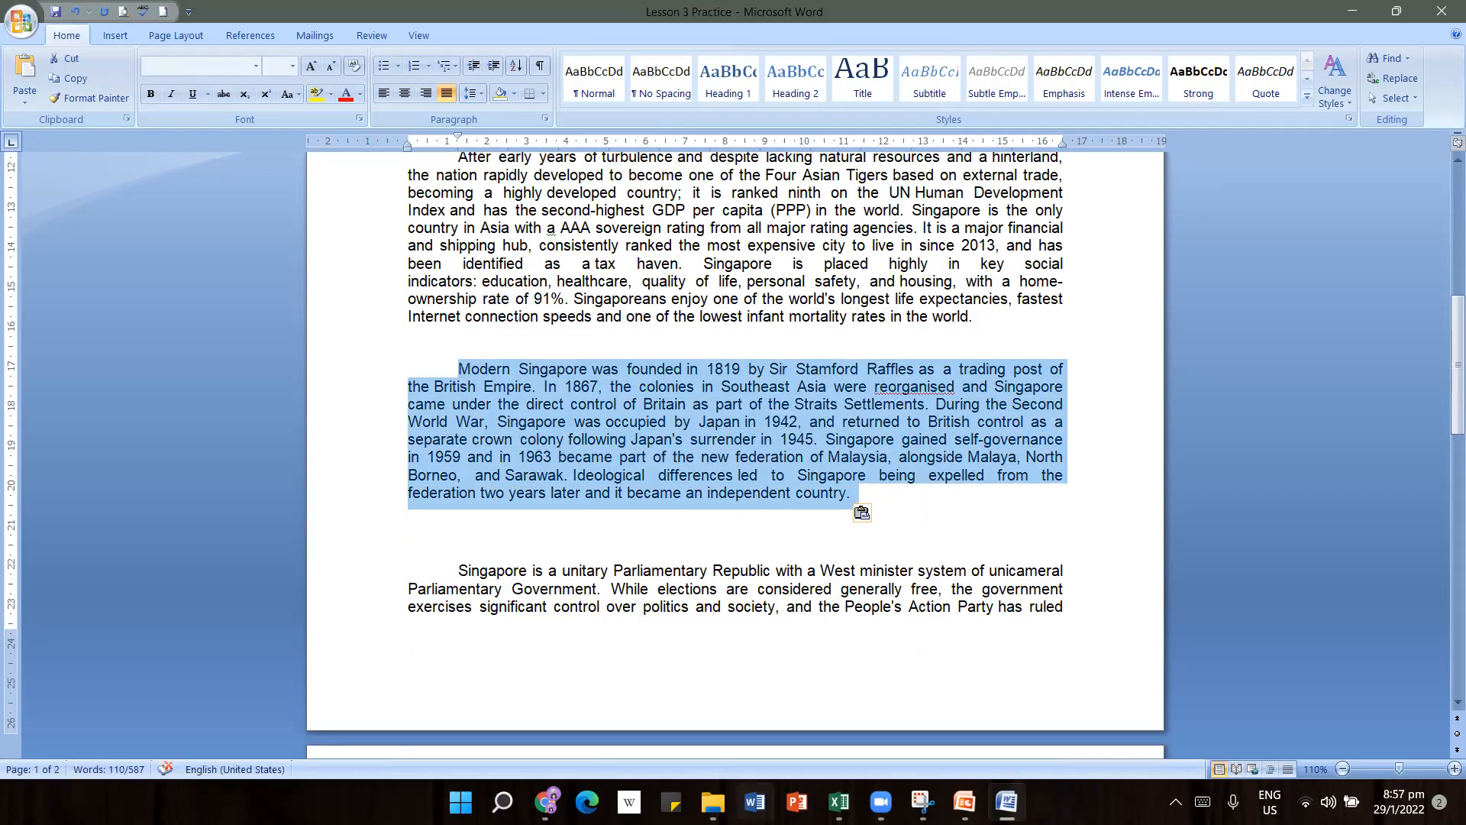
Open a new blank Word document and return to the Lesson 3 Practice document
right_click(1007, 802)
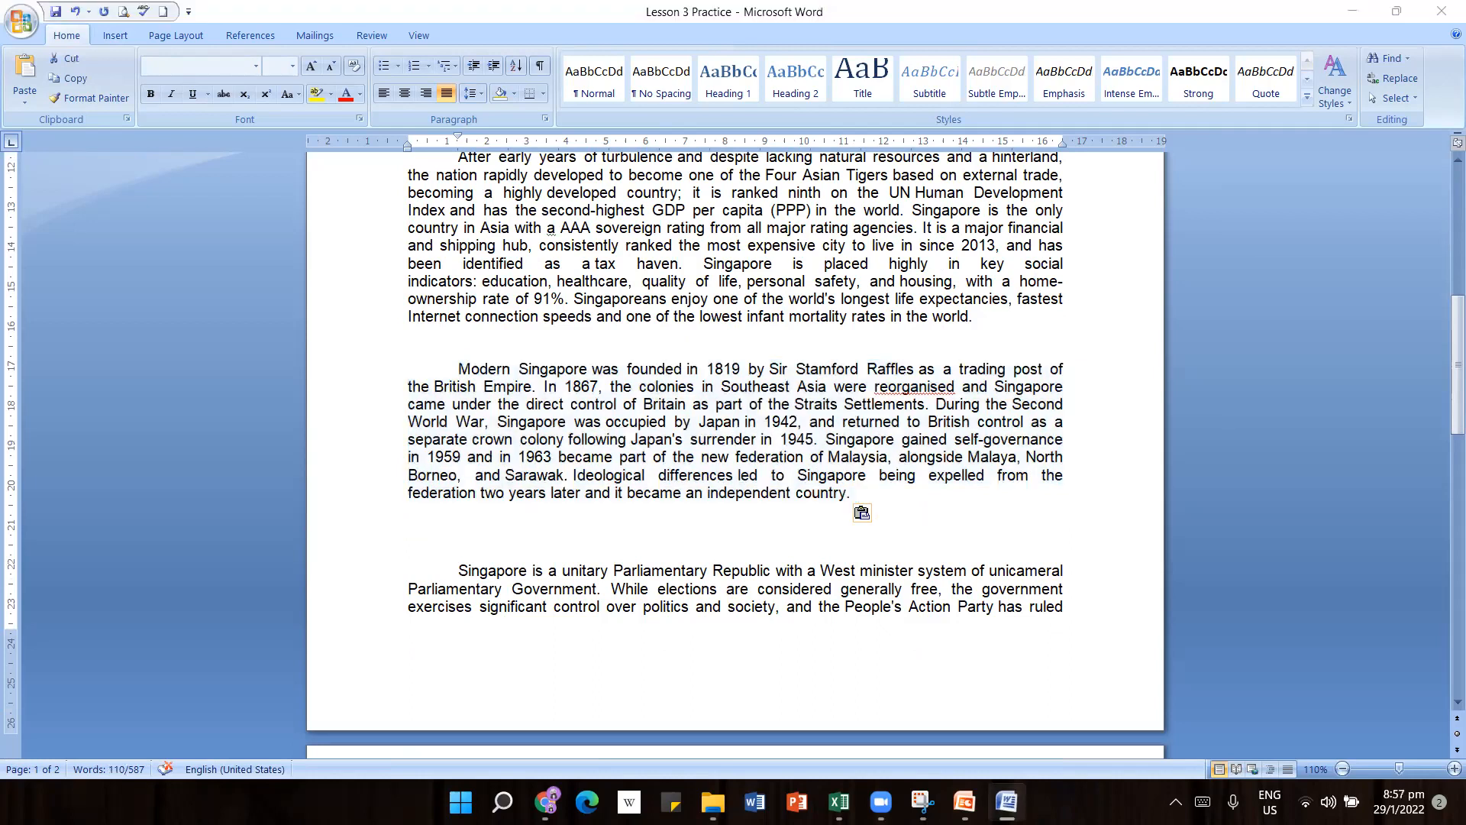
click(1008, 799)
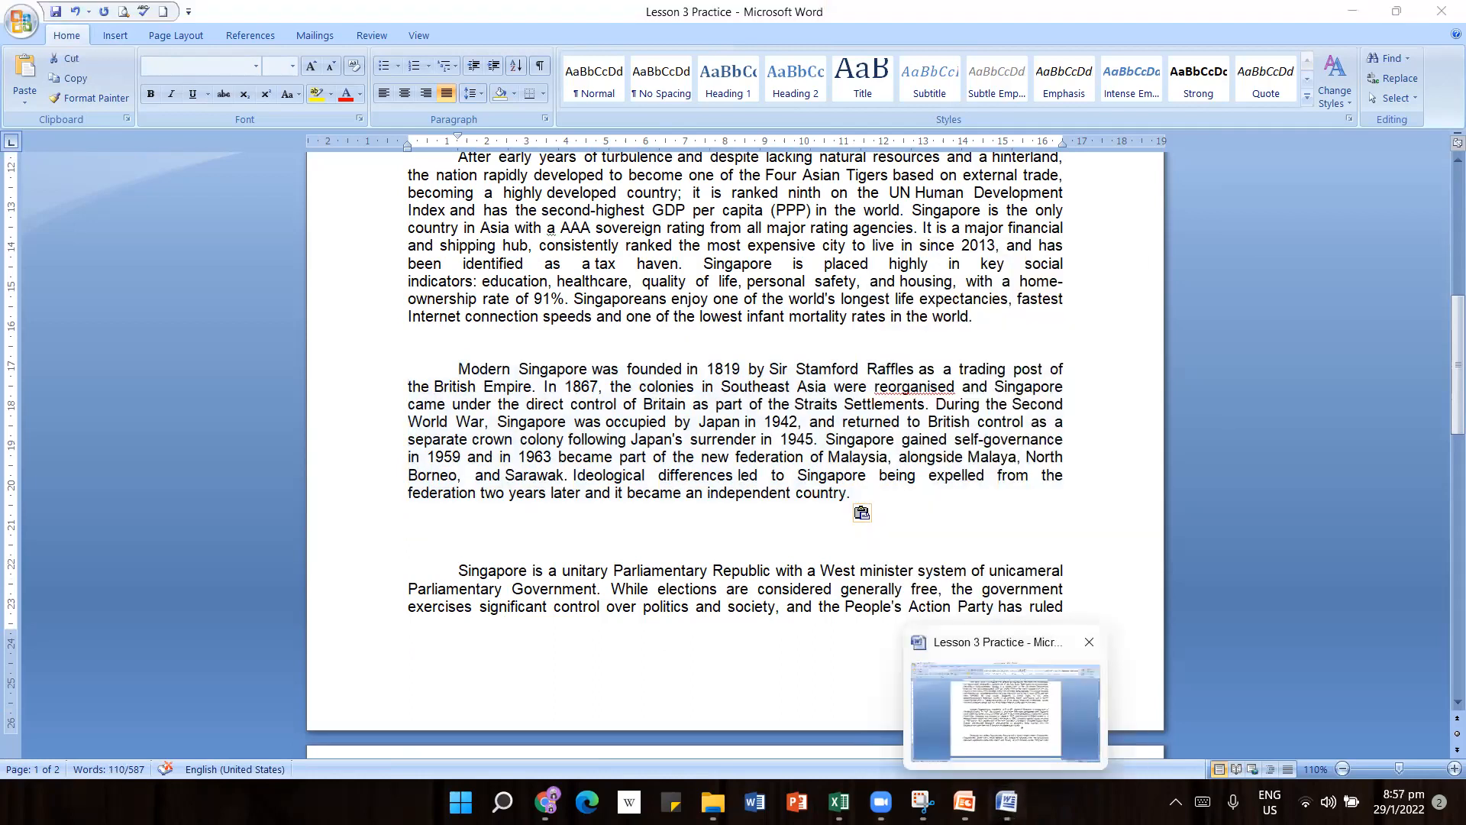
right_click(1008, 800)
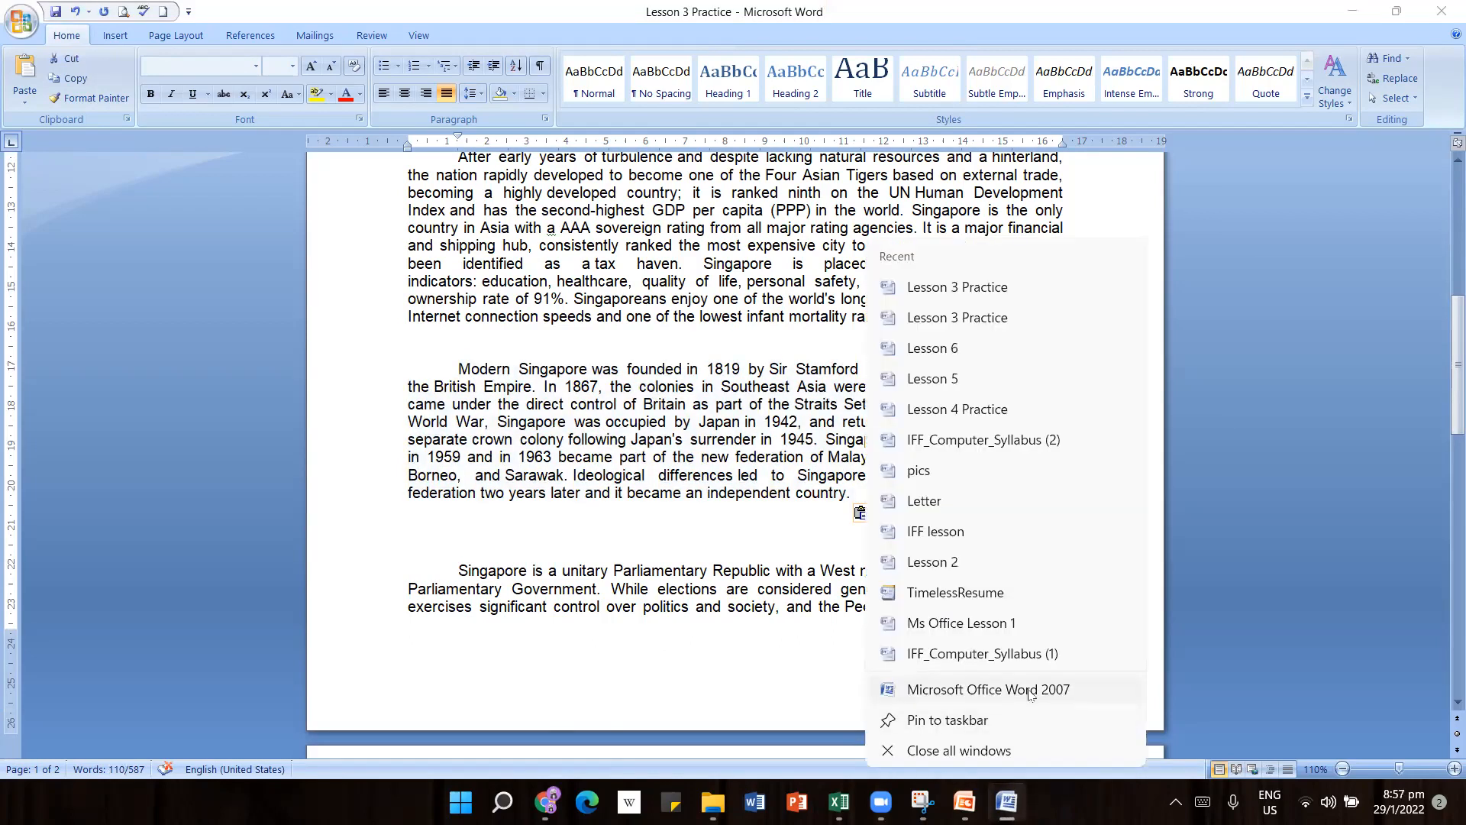
click(1030, 689)
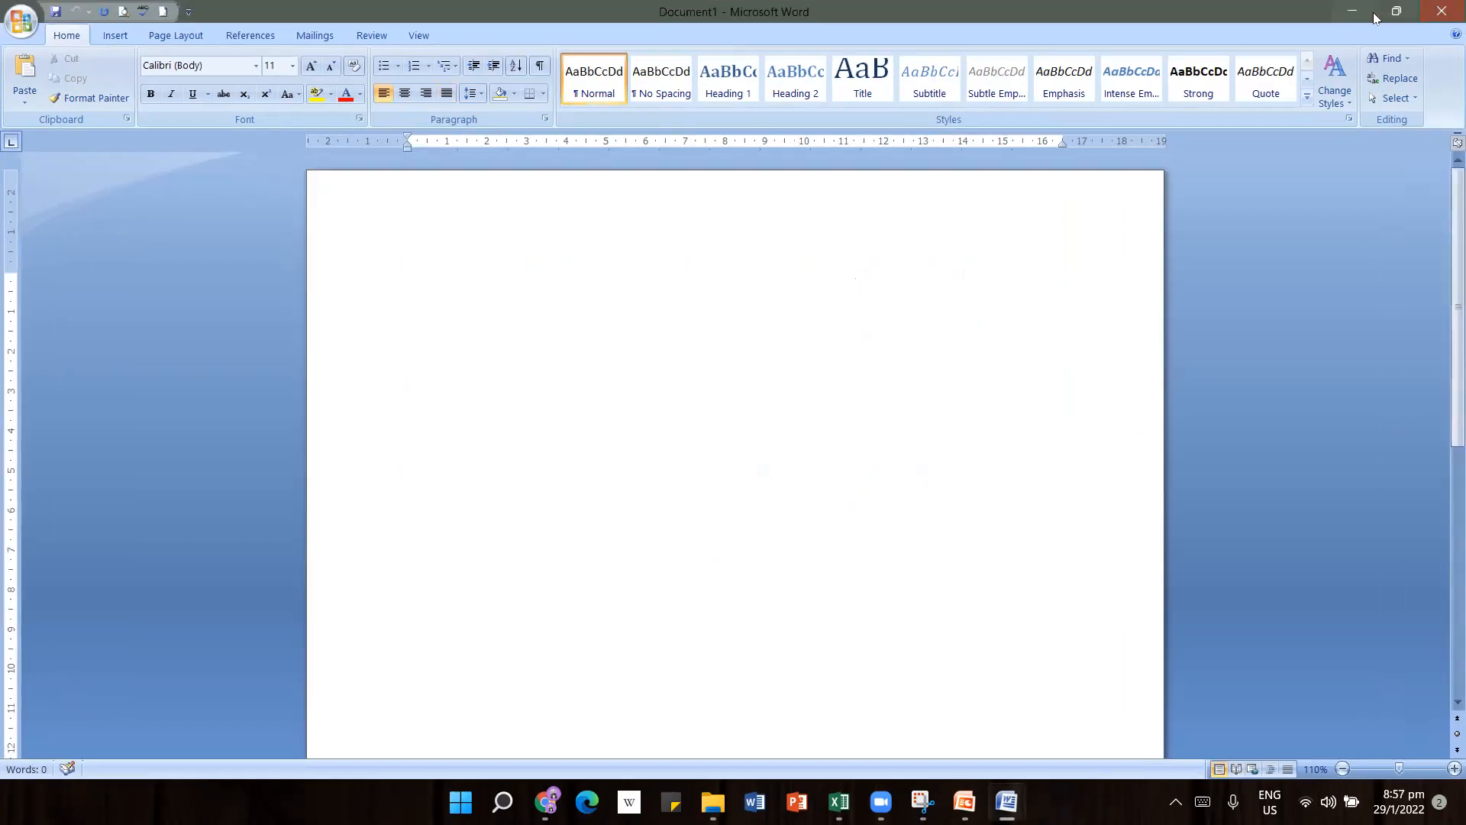
click(1352, 11)
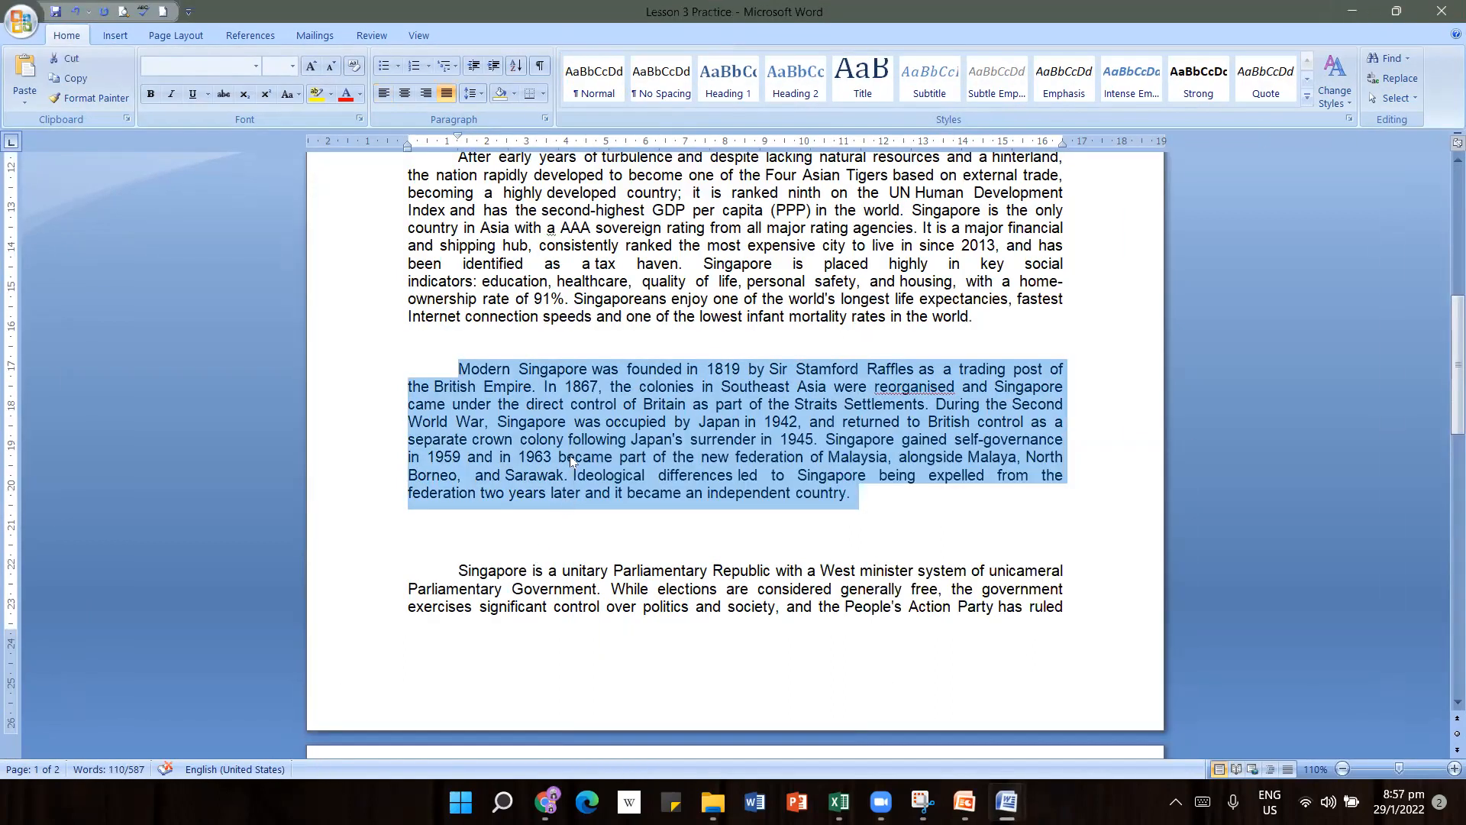
Copy the selected "Modern Singapore" paragraph into the blank Document1, keeping the original, and switch back to Lesson 3 Practice
right_click(571, 461)
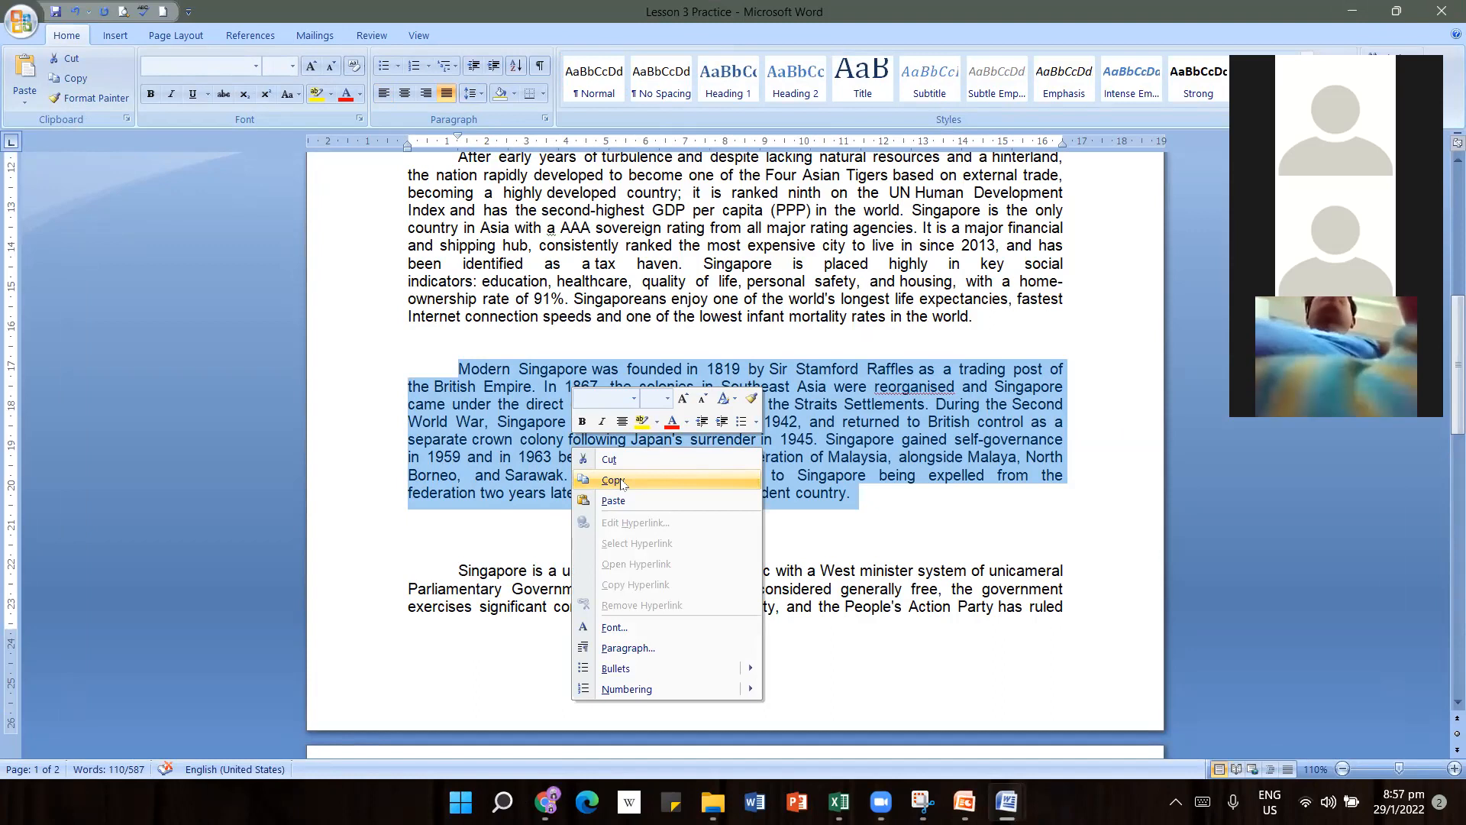
click(621, 483)
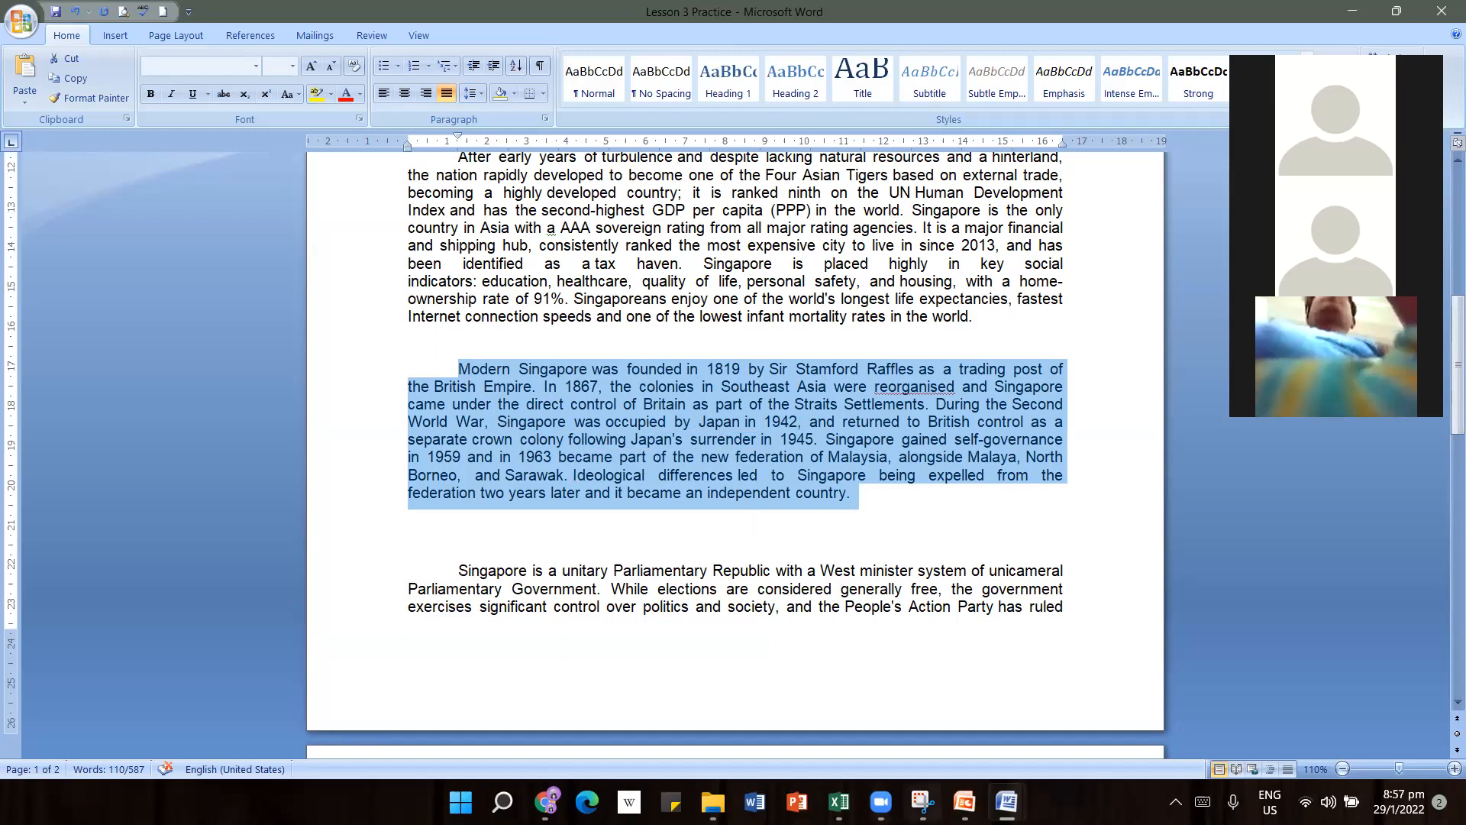
mouse_move(1007, 802)
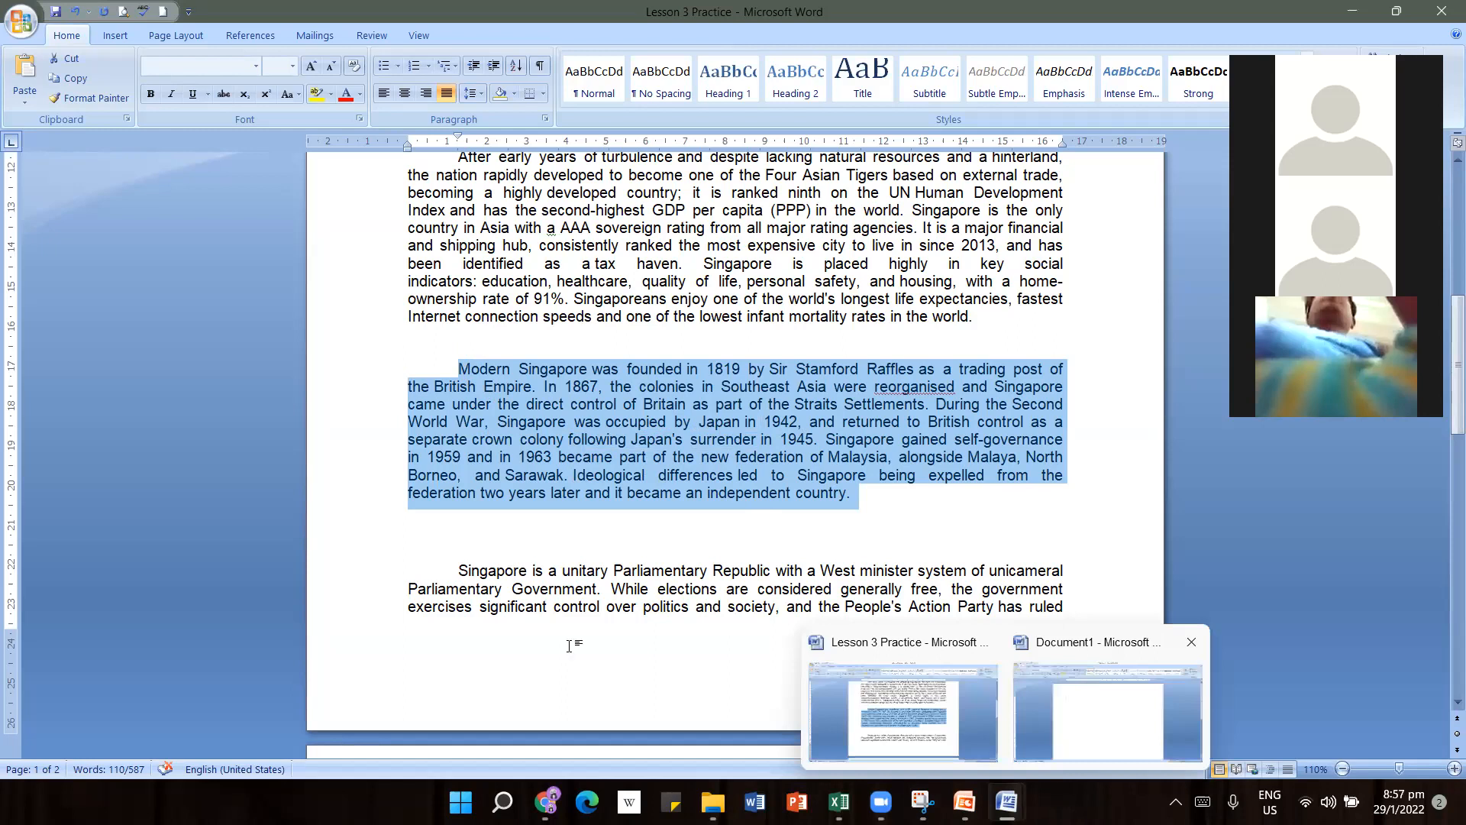
click(1071, 745)
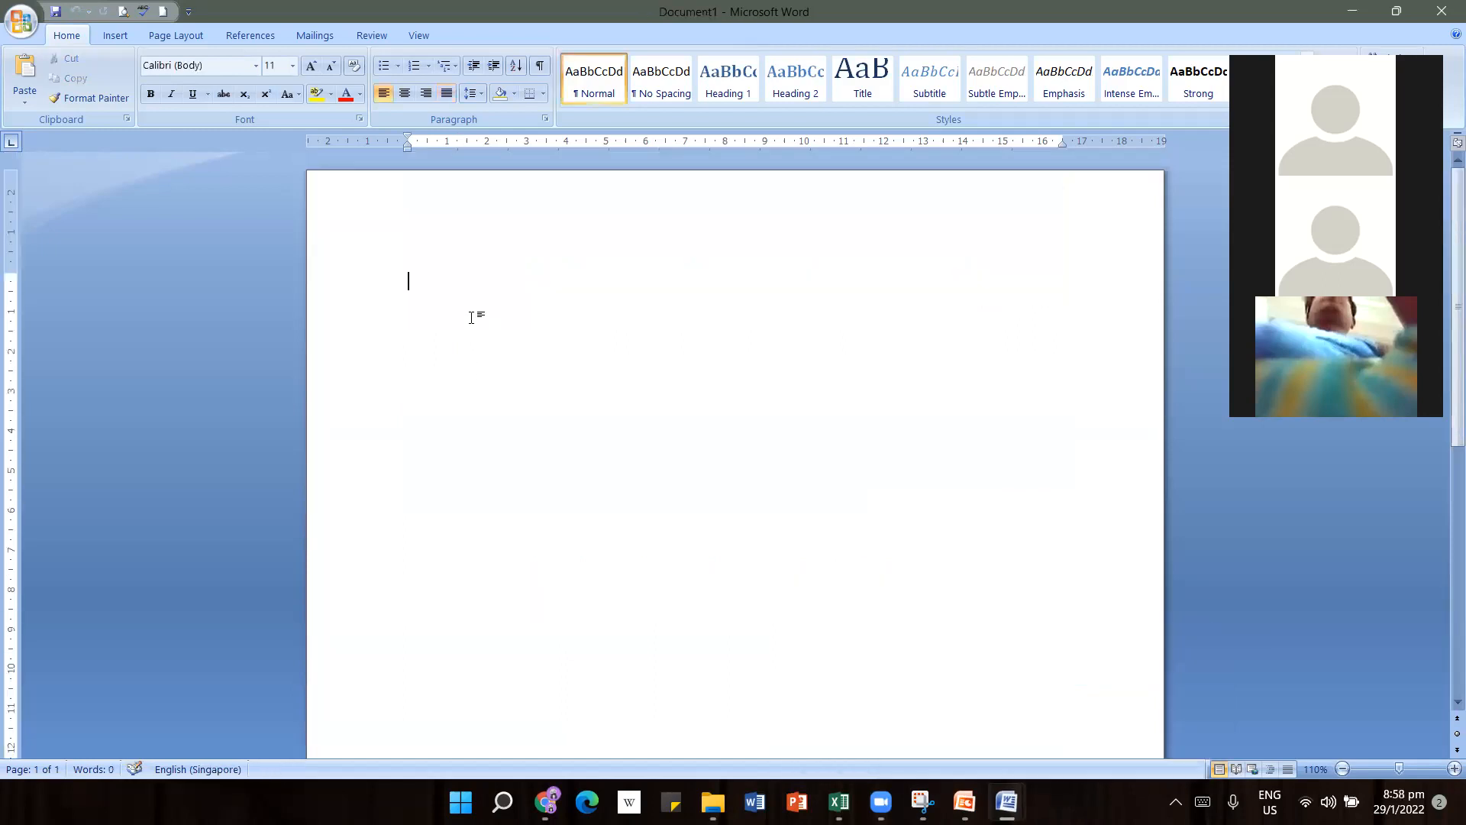
right_click(447, 283)
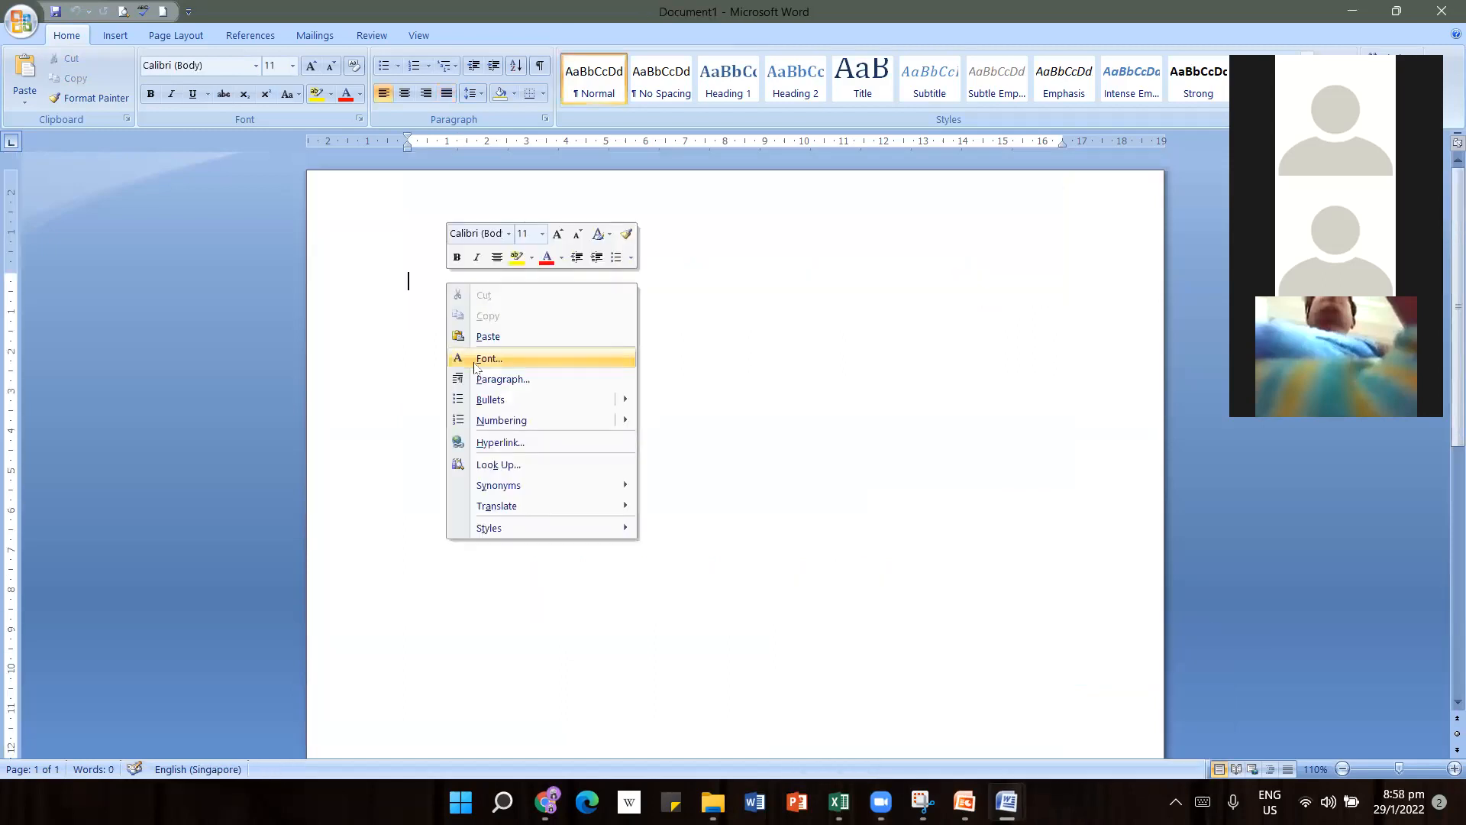
click(482, 337)
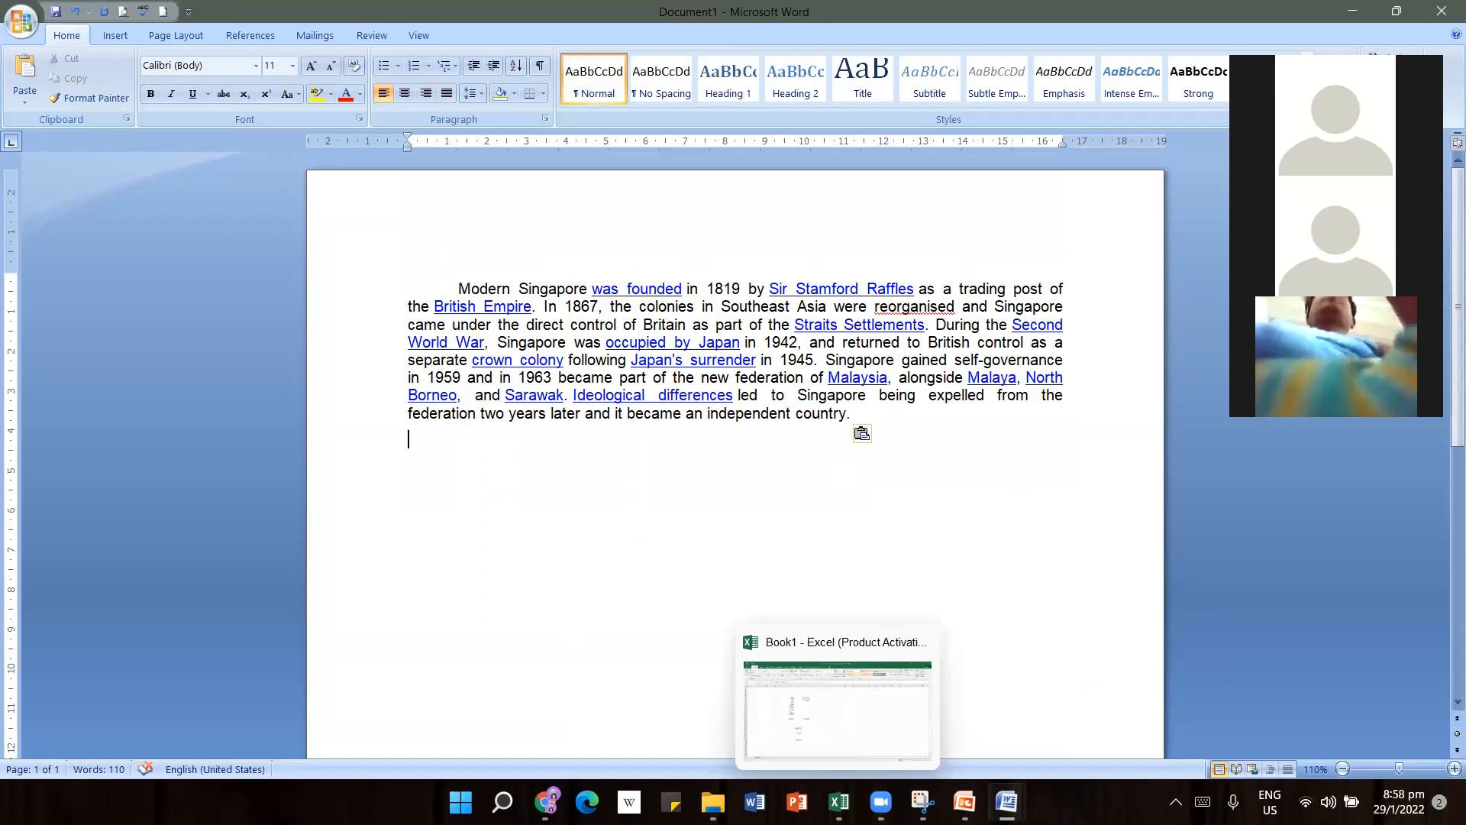
mouse_move(1006, 802)
click(911, 766)
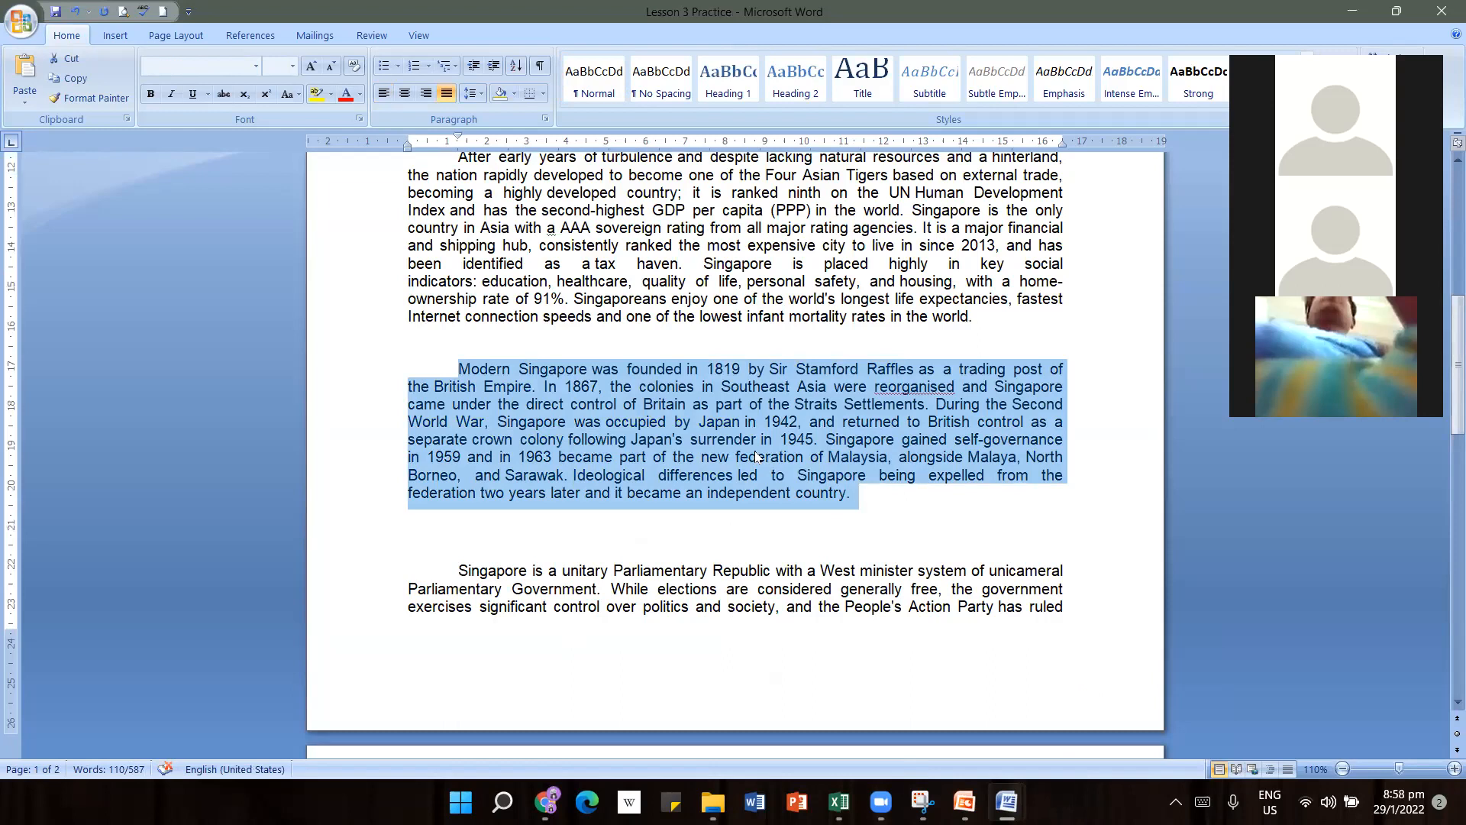
Cut the selected "Modern Singapore" paragraph from Lesson 3 Practice and undo the cut
right_click(756, 457)
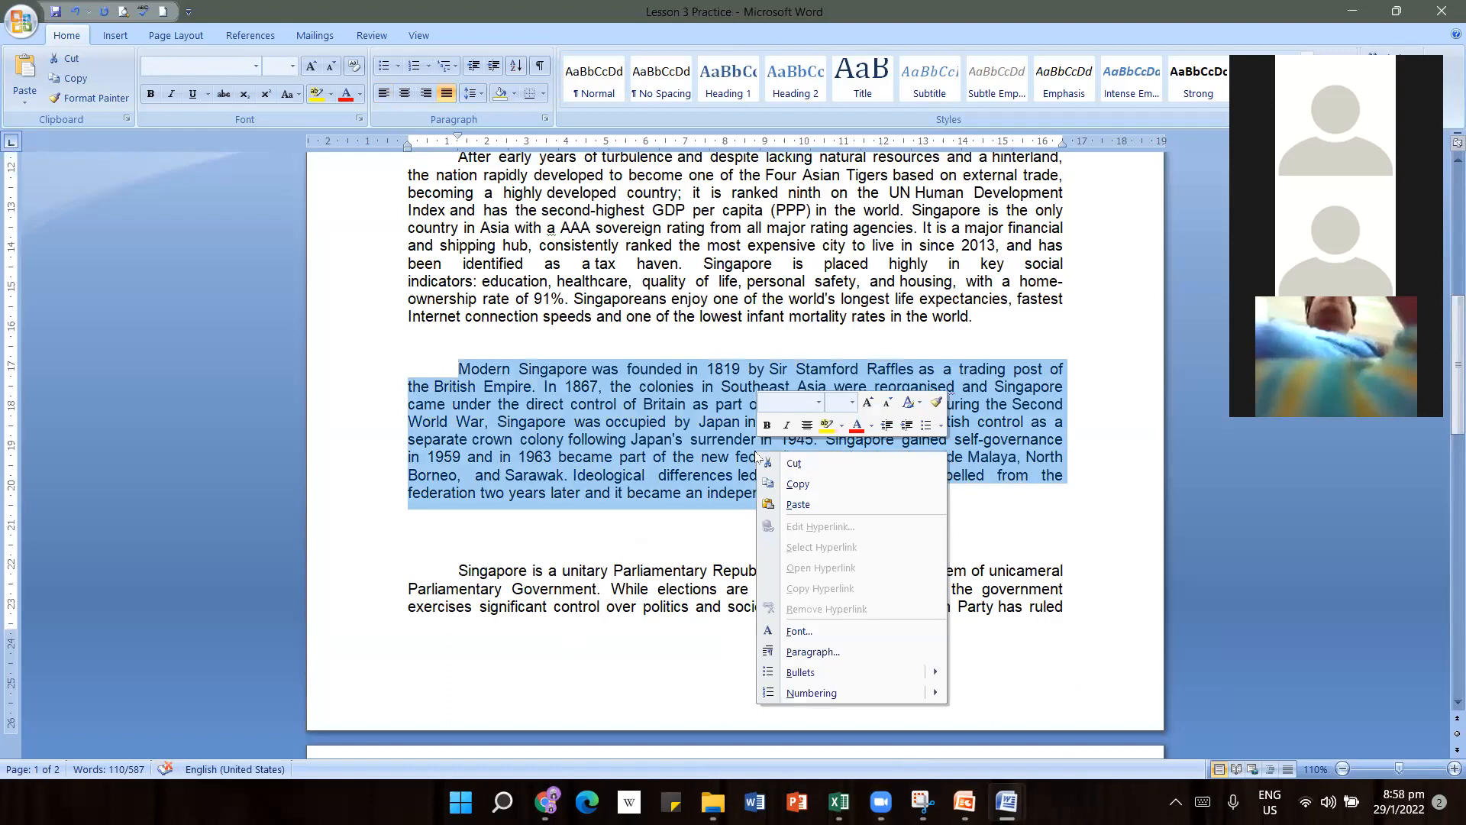
click(790, 463)
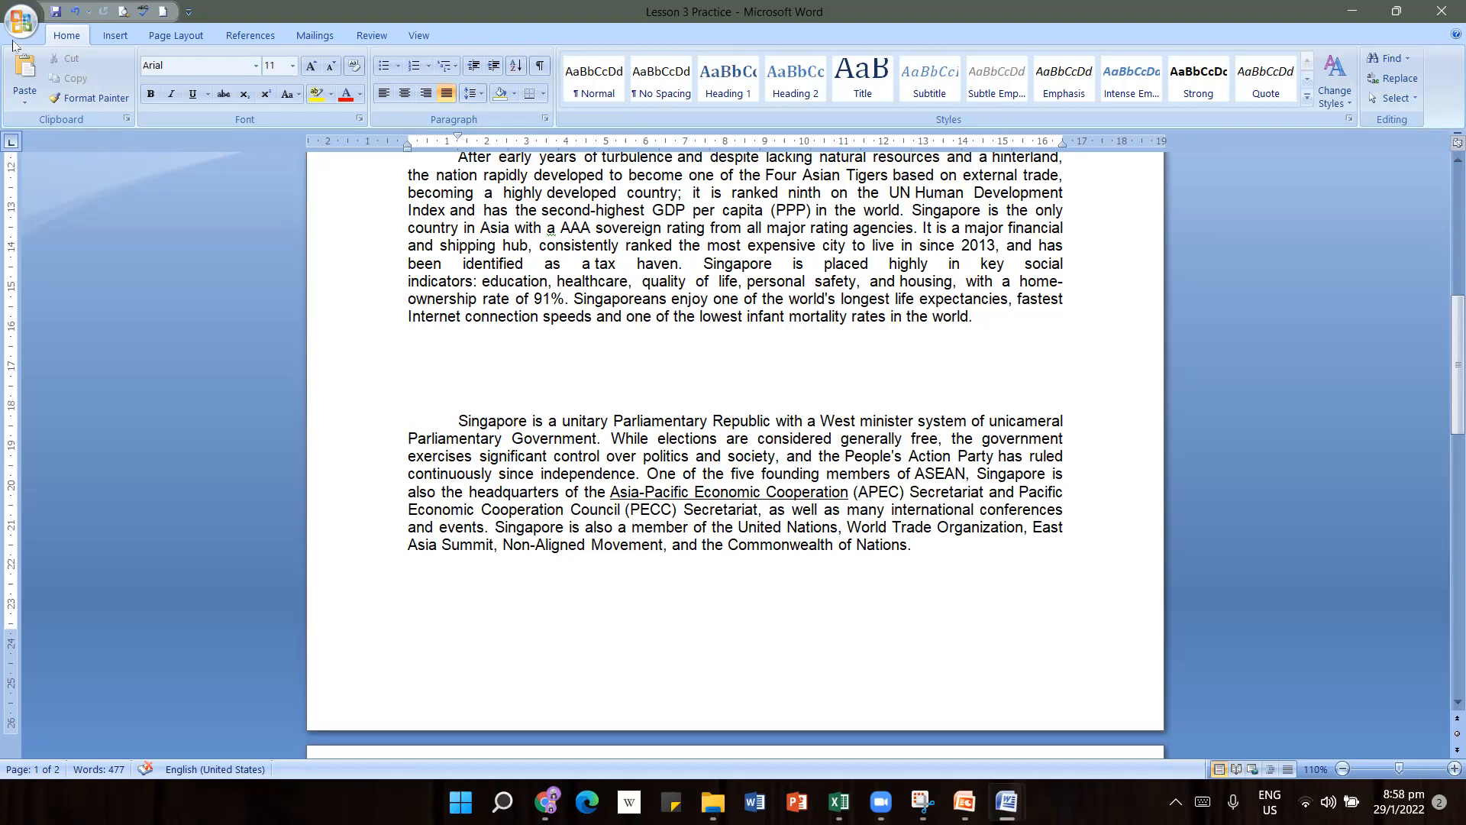
click(76, 13)
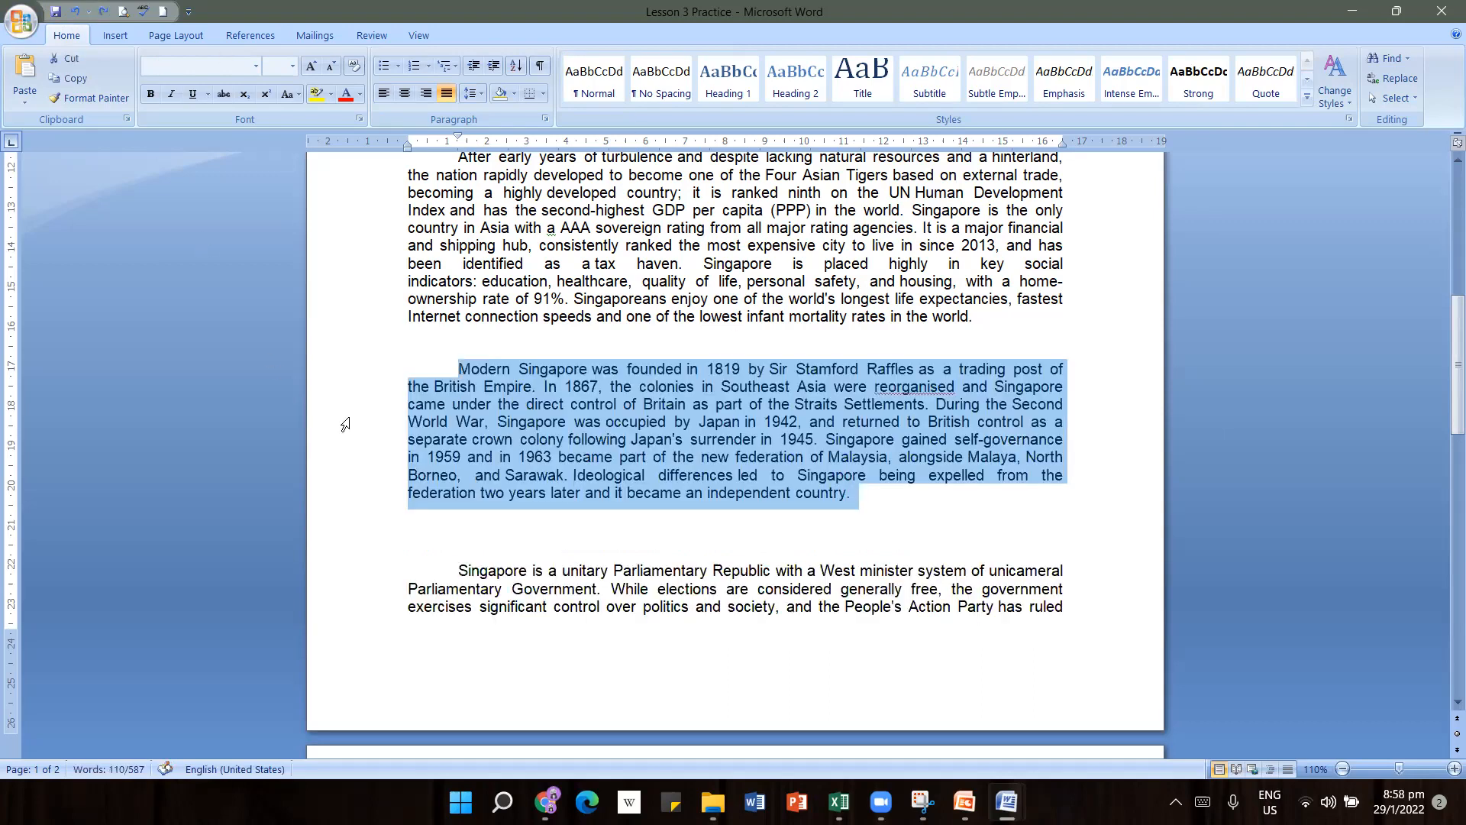
Select the "Modern Singapore" paragraph together with the blank line above it, cut the selection, undo the cut and deselect the text
click(579, 406)
drag(486, 354, 920, 501)
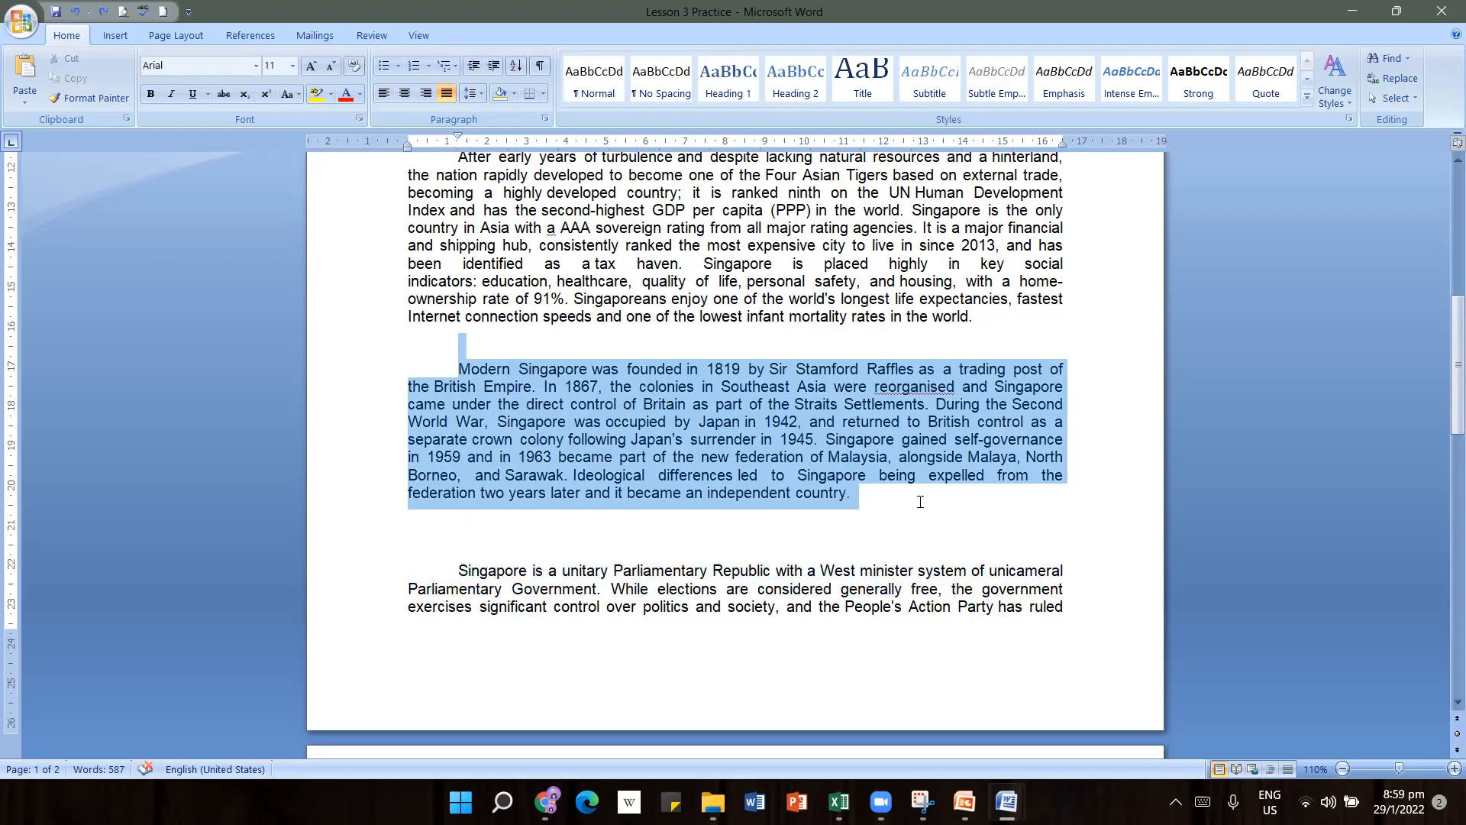
right_click(841, 426)
click(876, 434)
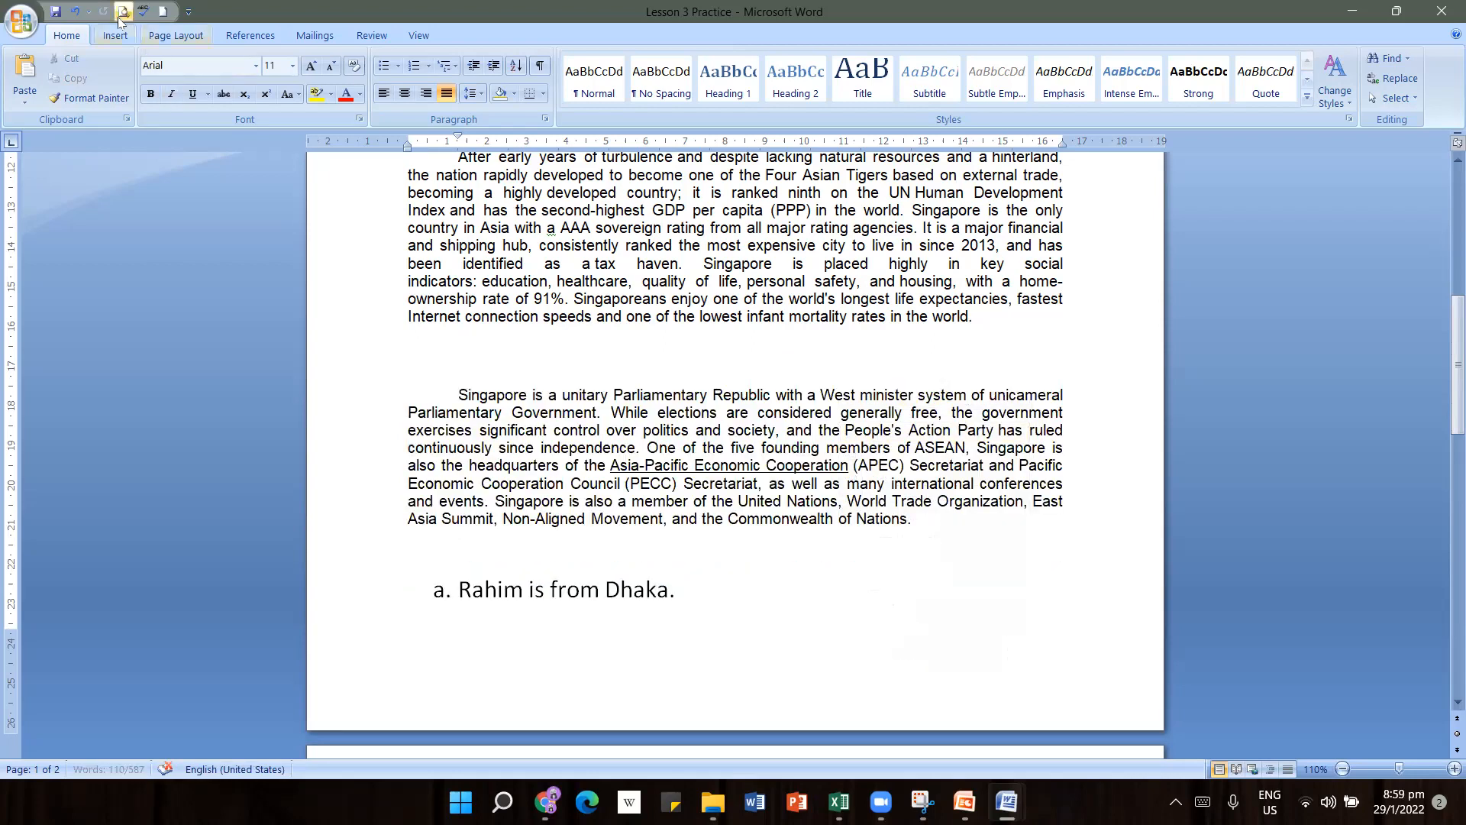
click(82, 12)
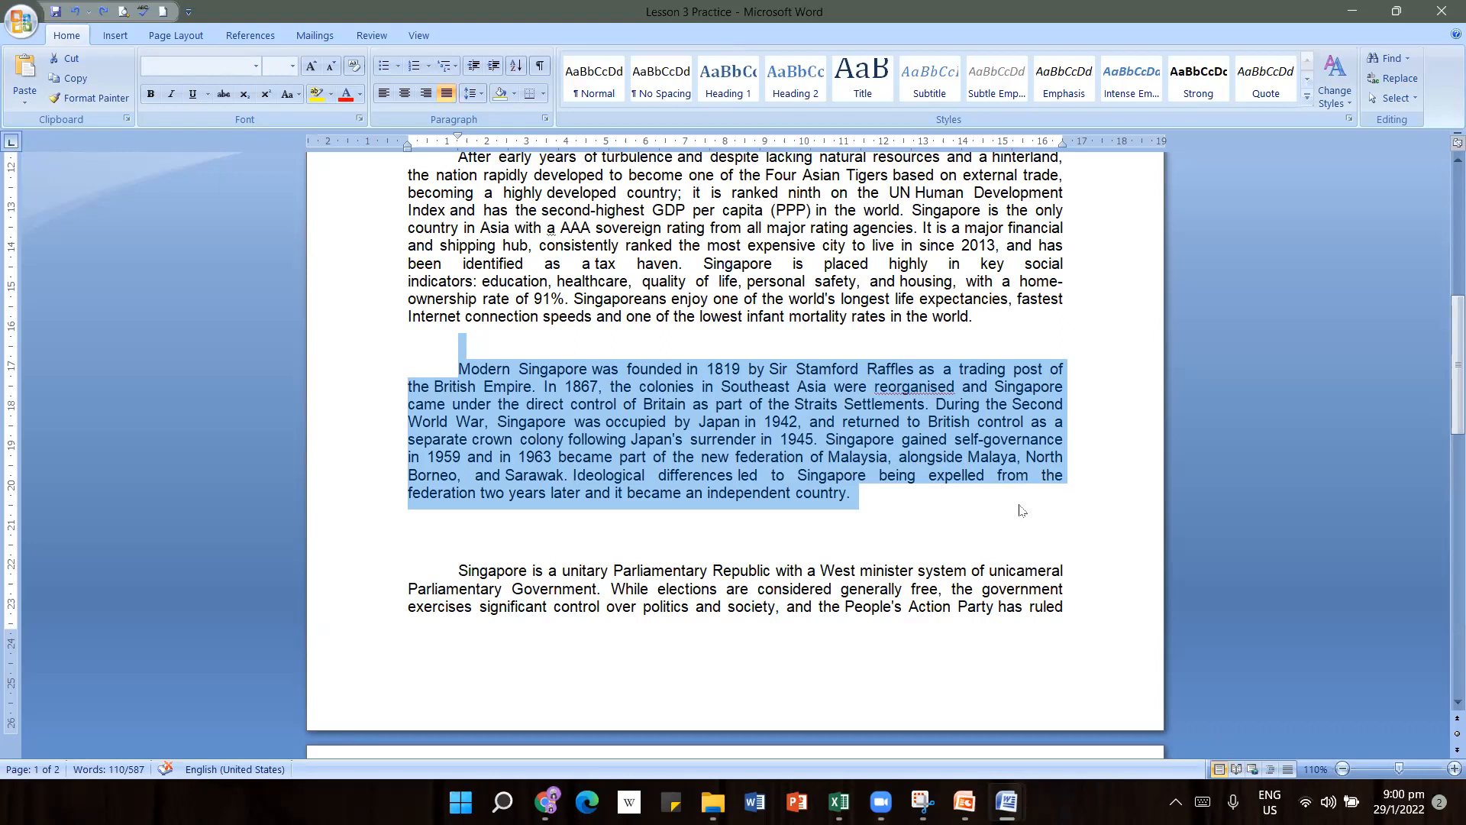
click(967, 518)
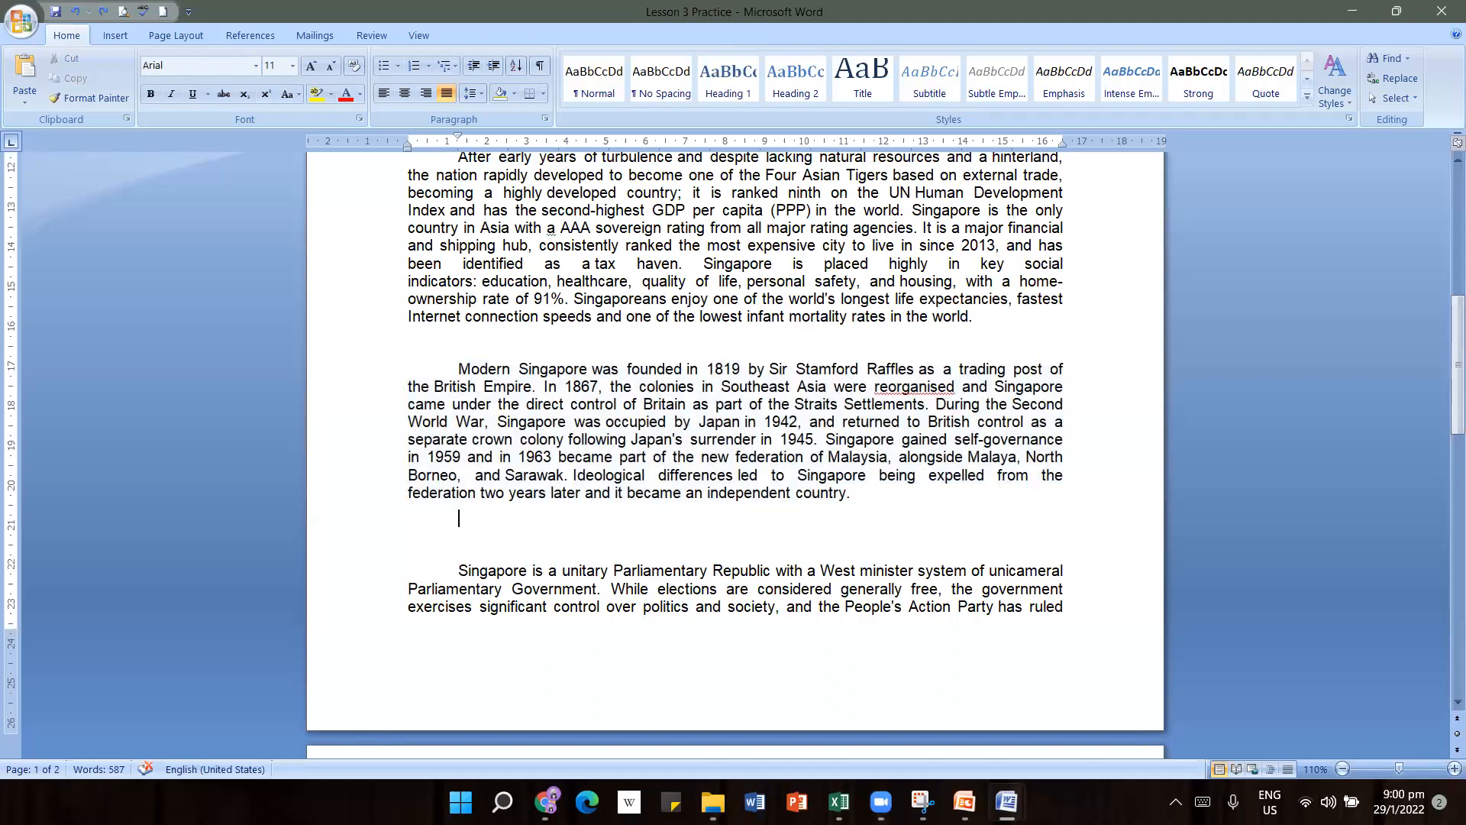
Check the topic list in the MsWord-Lesson 3 PowerPoint presentation and return to the lettered sentence list in Lesson 3 Practice
mouse_move(965, 802)
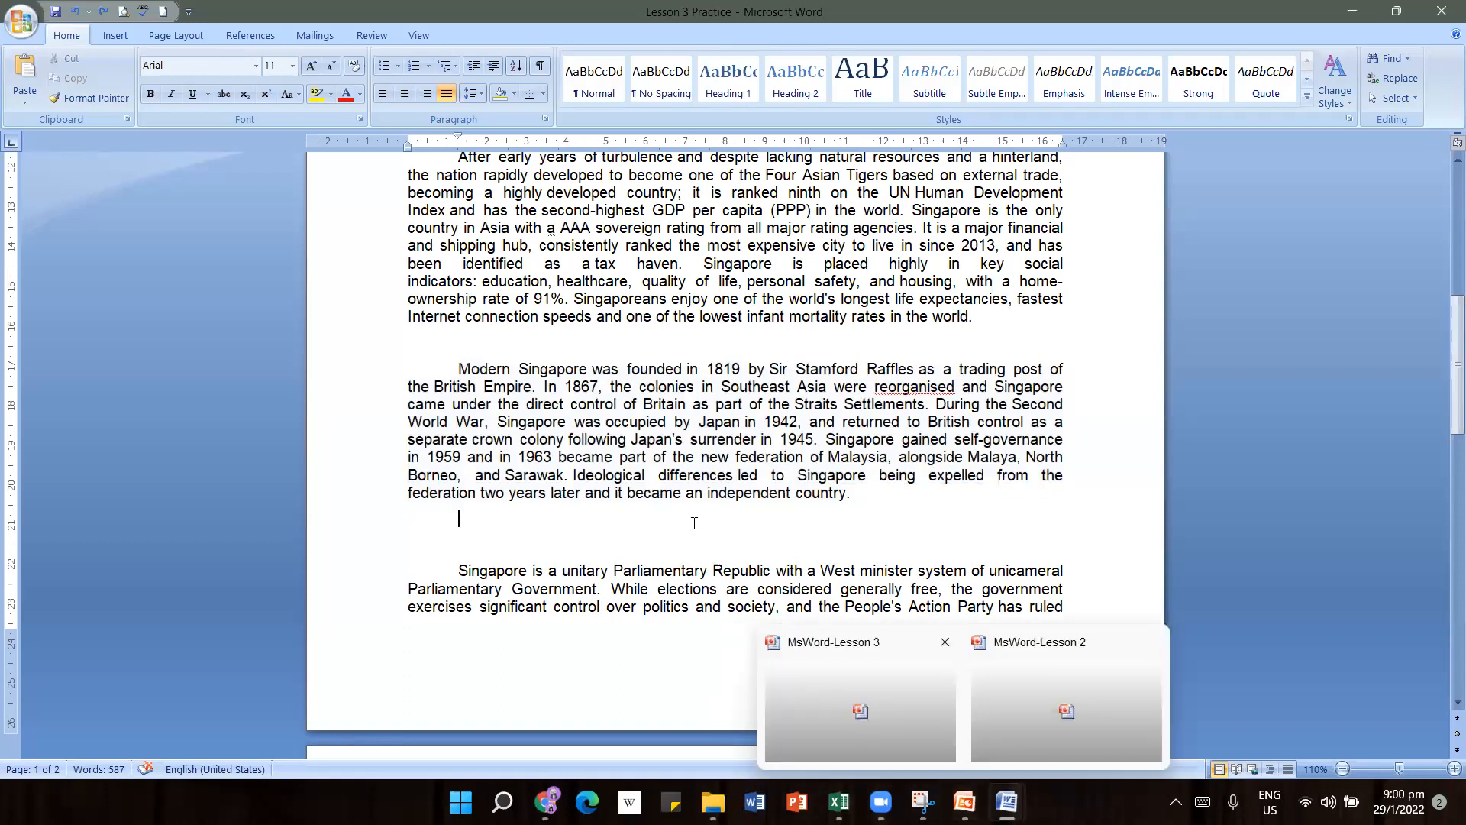
click(886, 708)
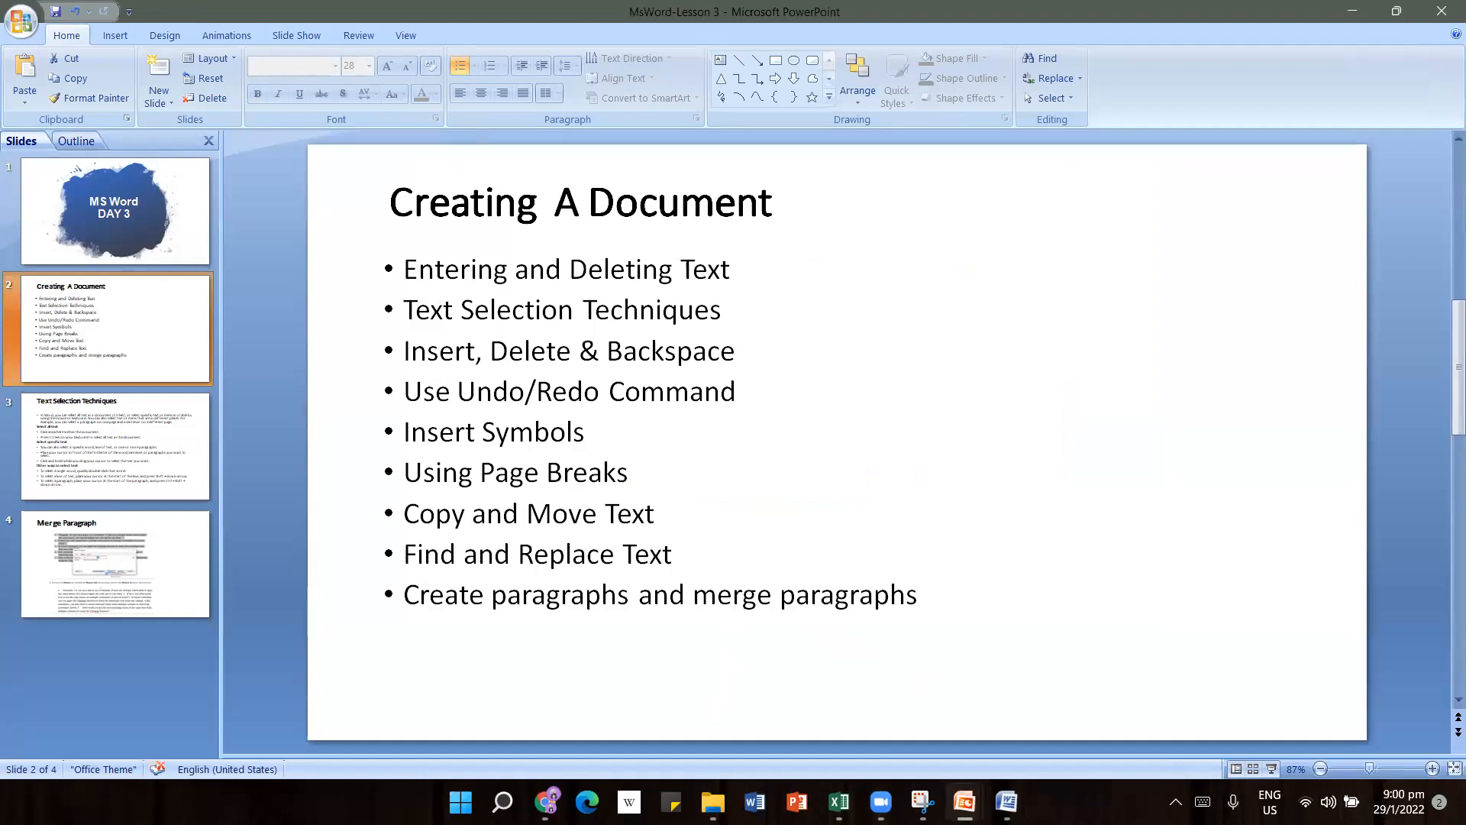
mouse_move(1006, 802)
click(932, 710)
scroll(784, 467, down, 5)
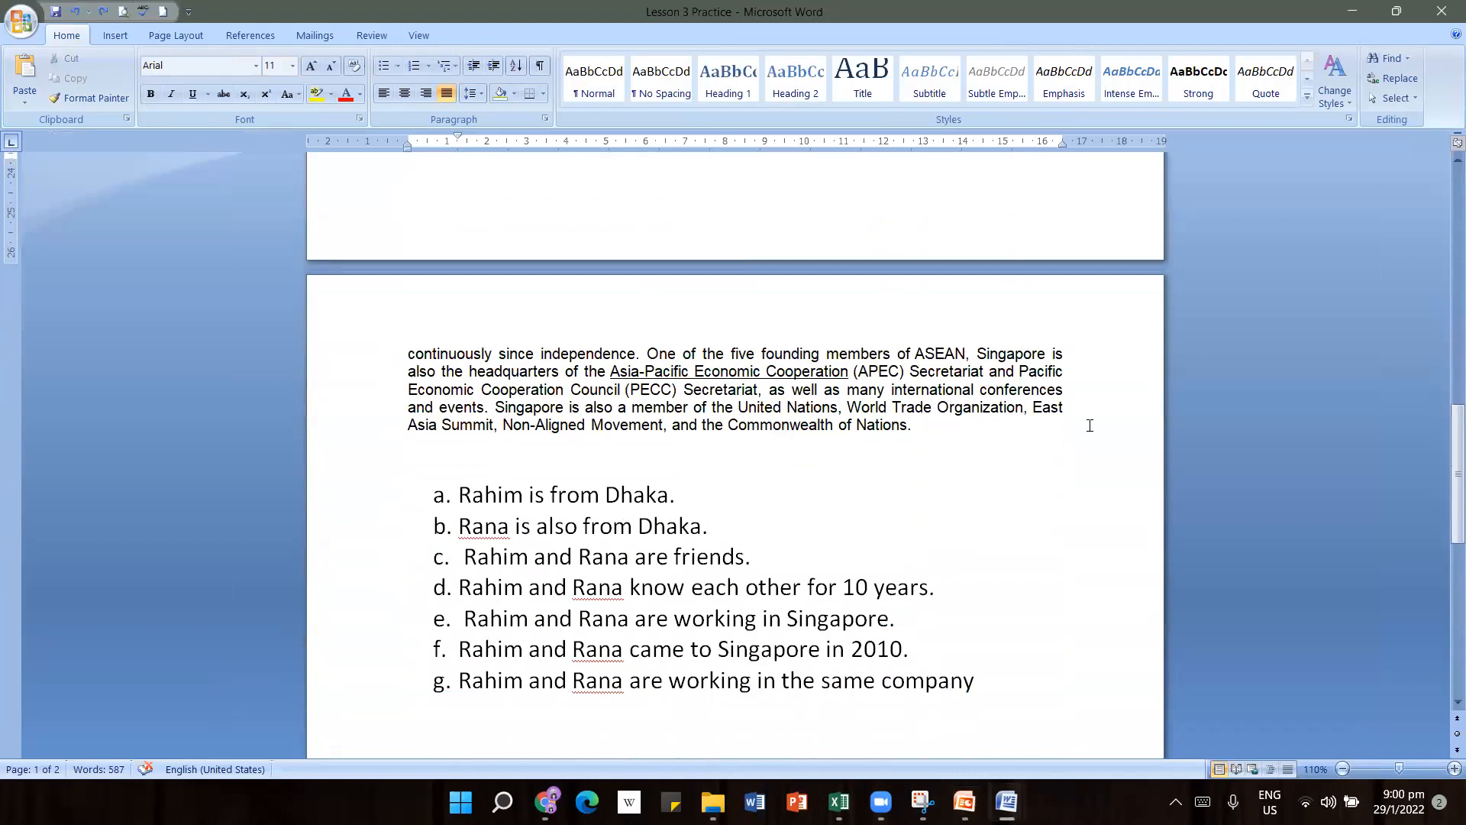
scroll(899, 453, down, 2)
click(899, 504)
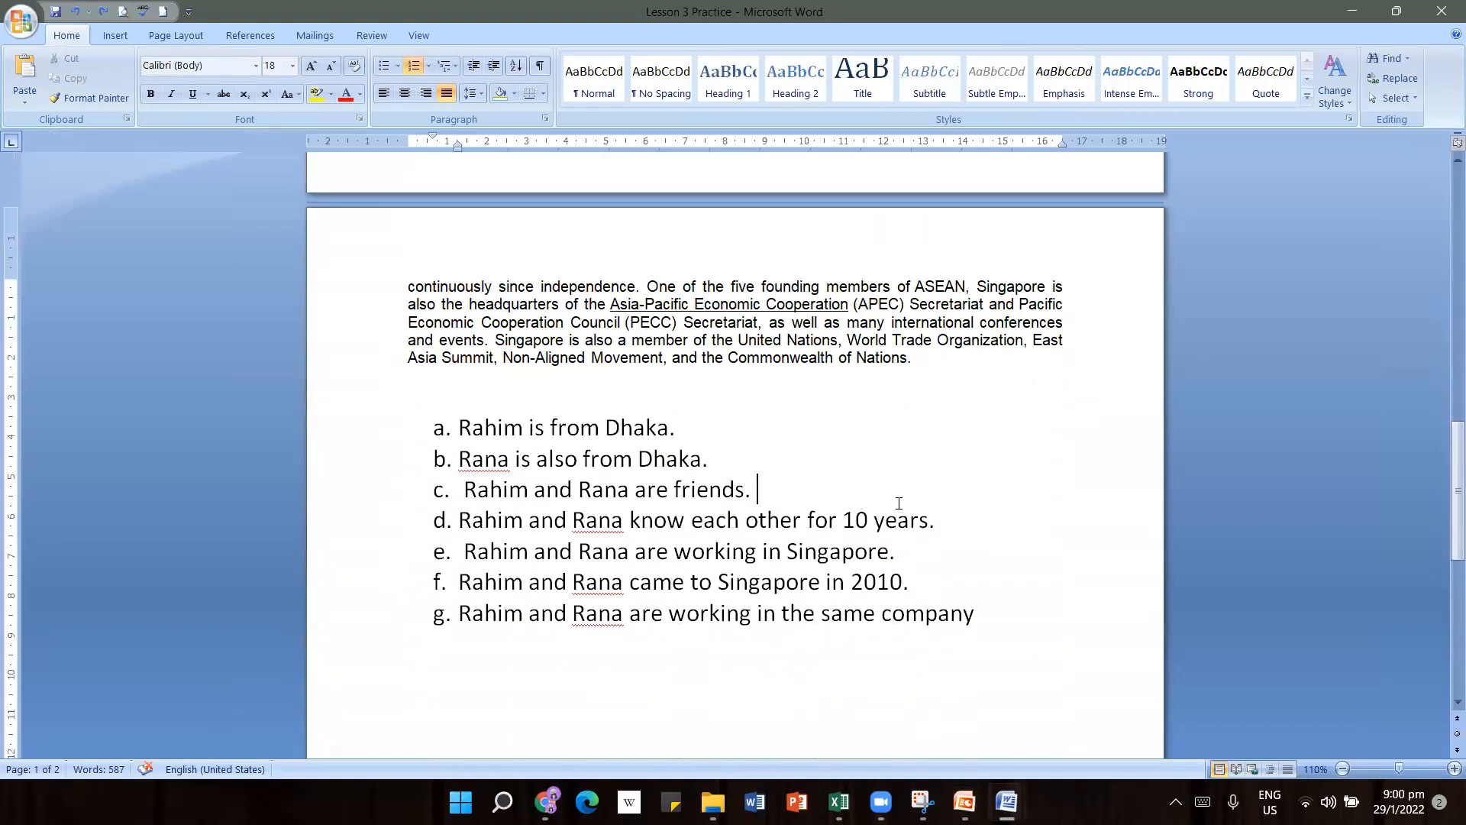
scroll(909, 454, down, 2)
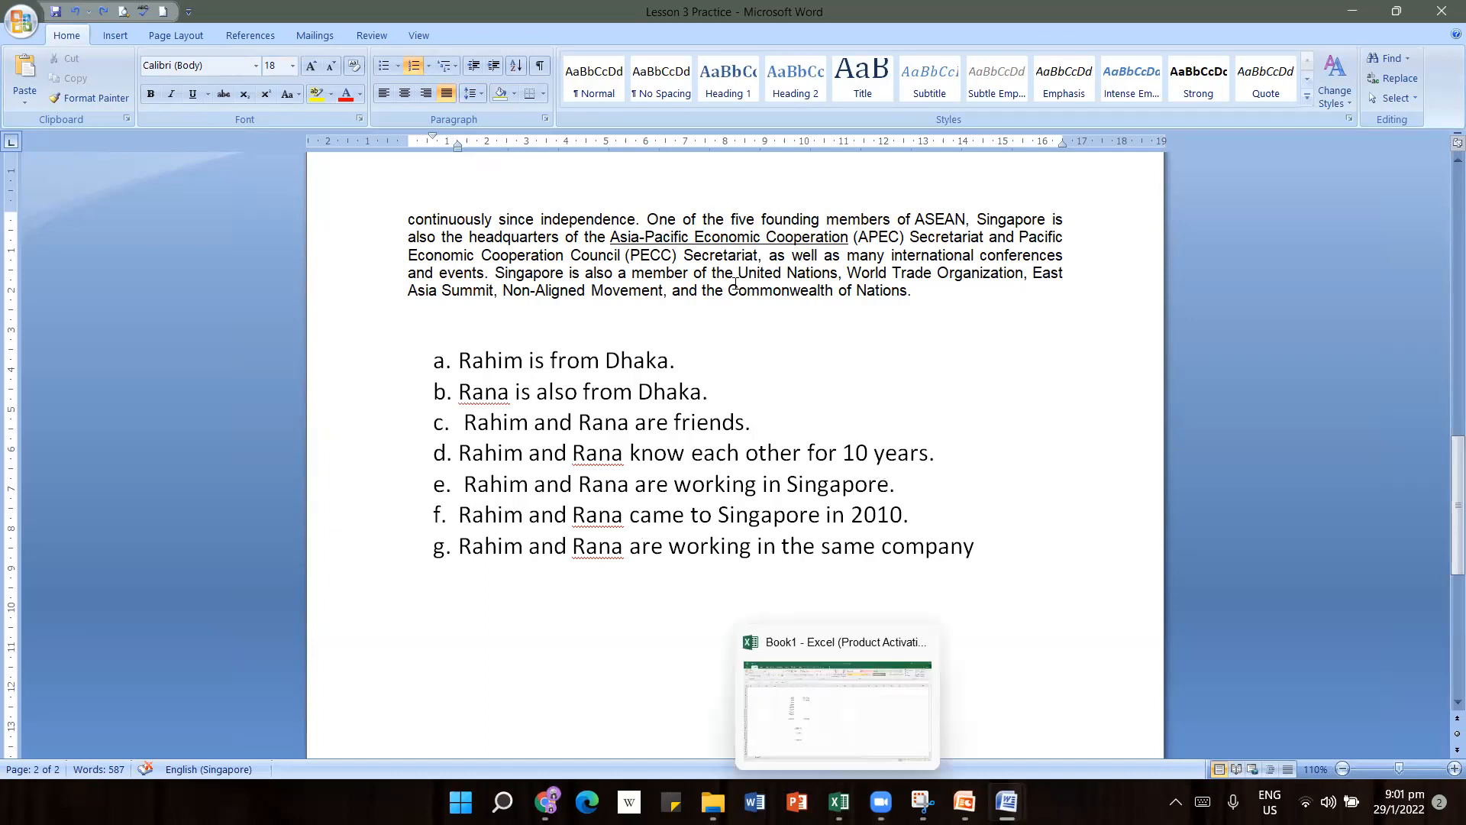
Search for the person's name that begins item b and step through its occurrences in the lettered list
click(1391, 61)
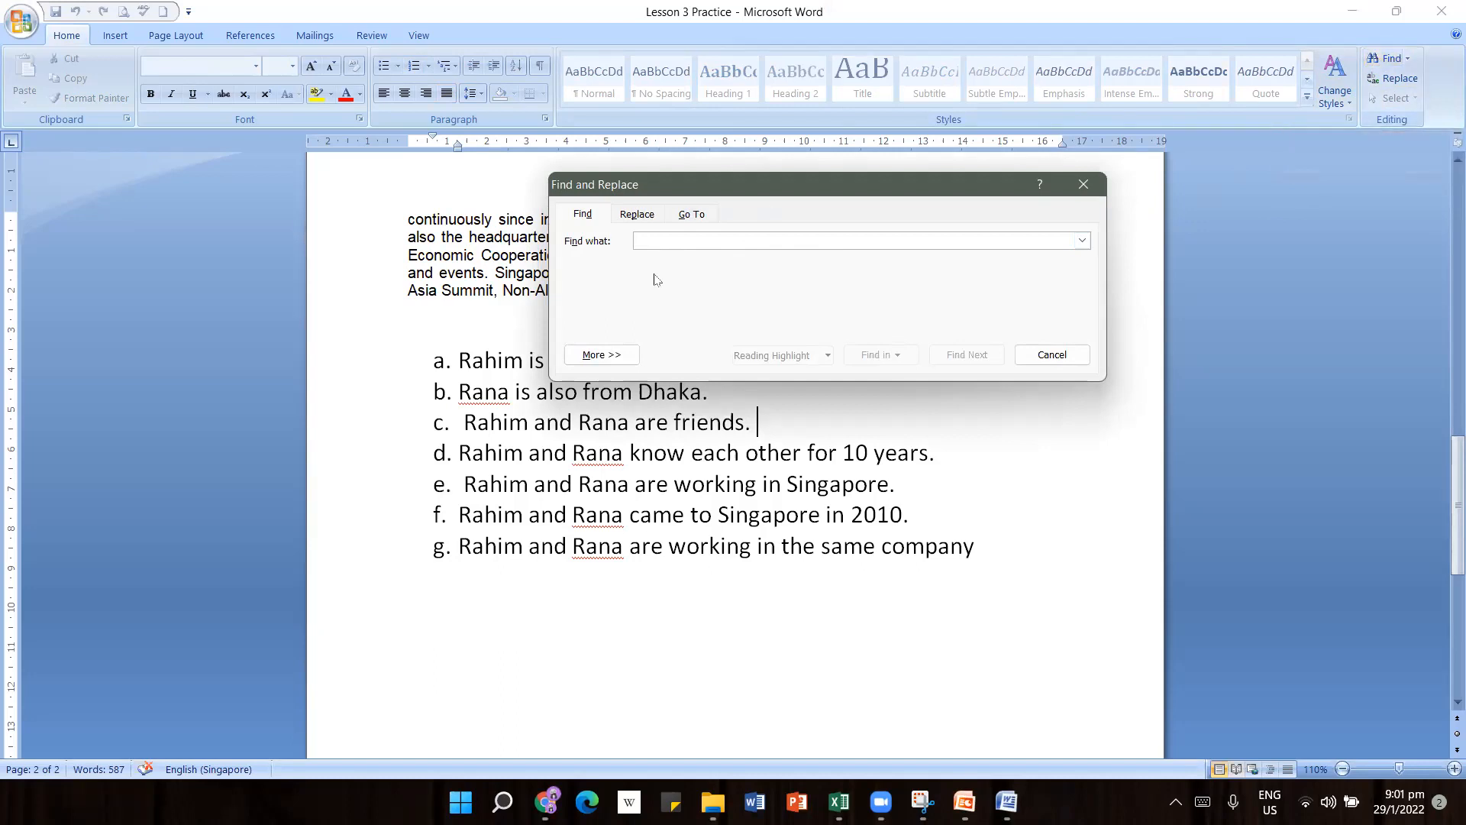
text(Rana)
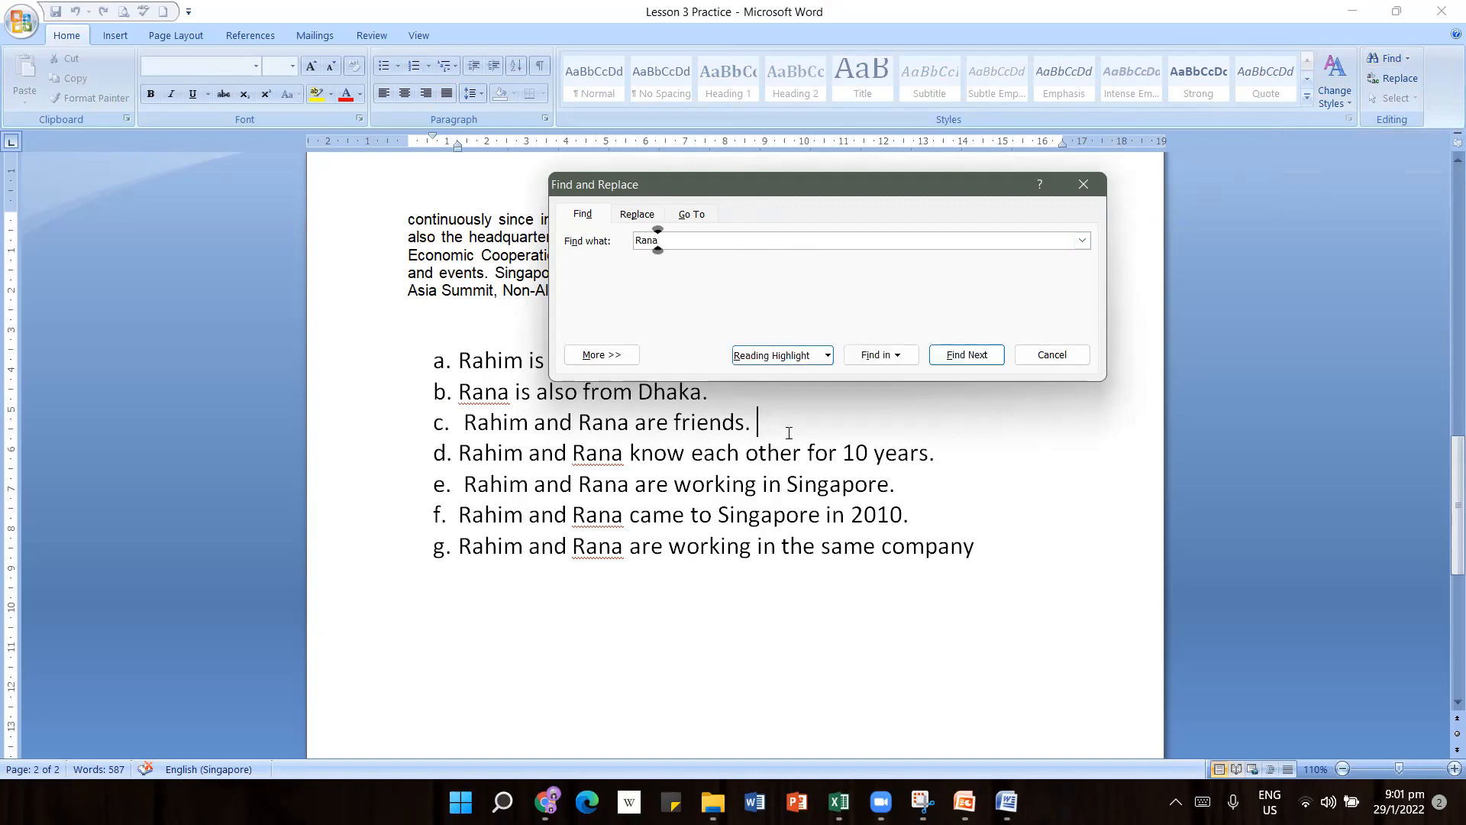
click(976, 368)
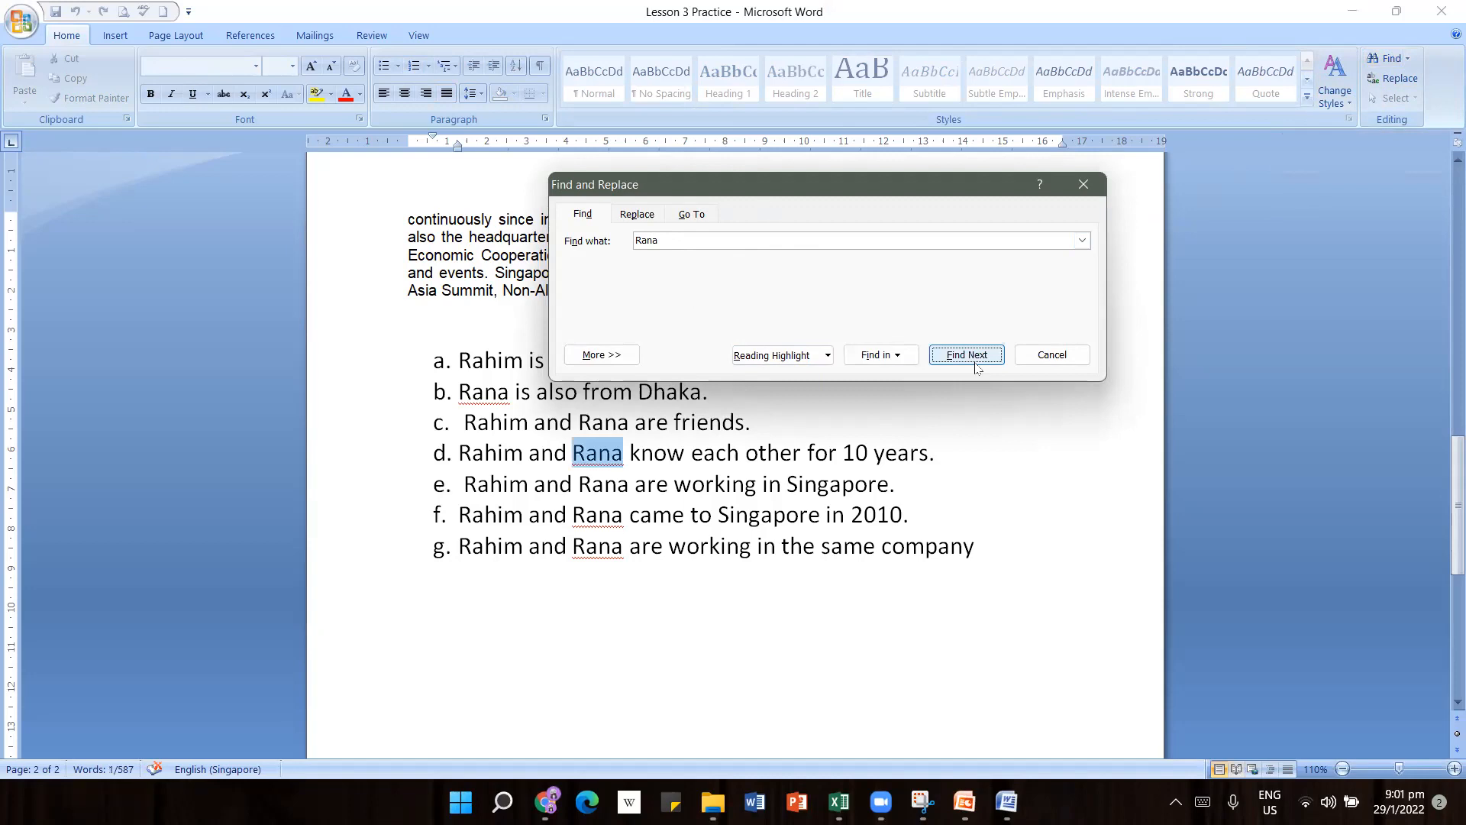
drag(838, 190, 963, 124)
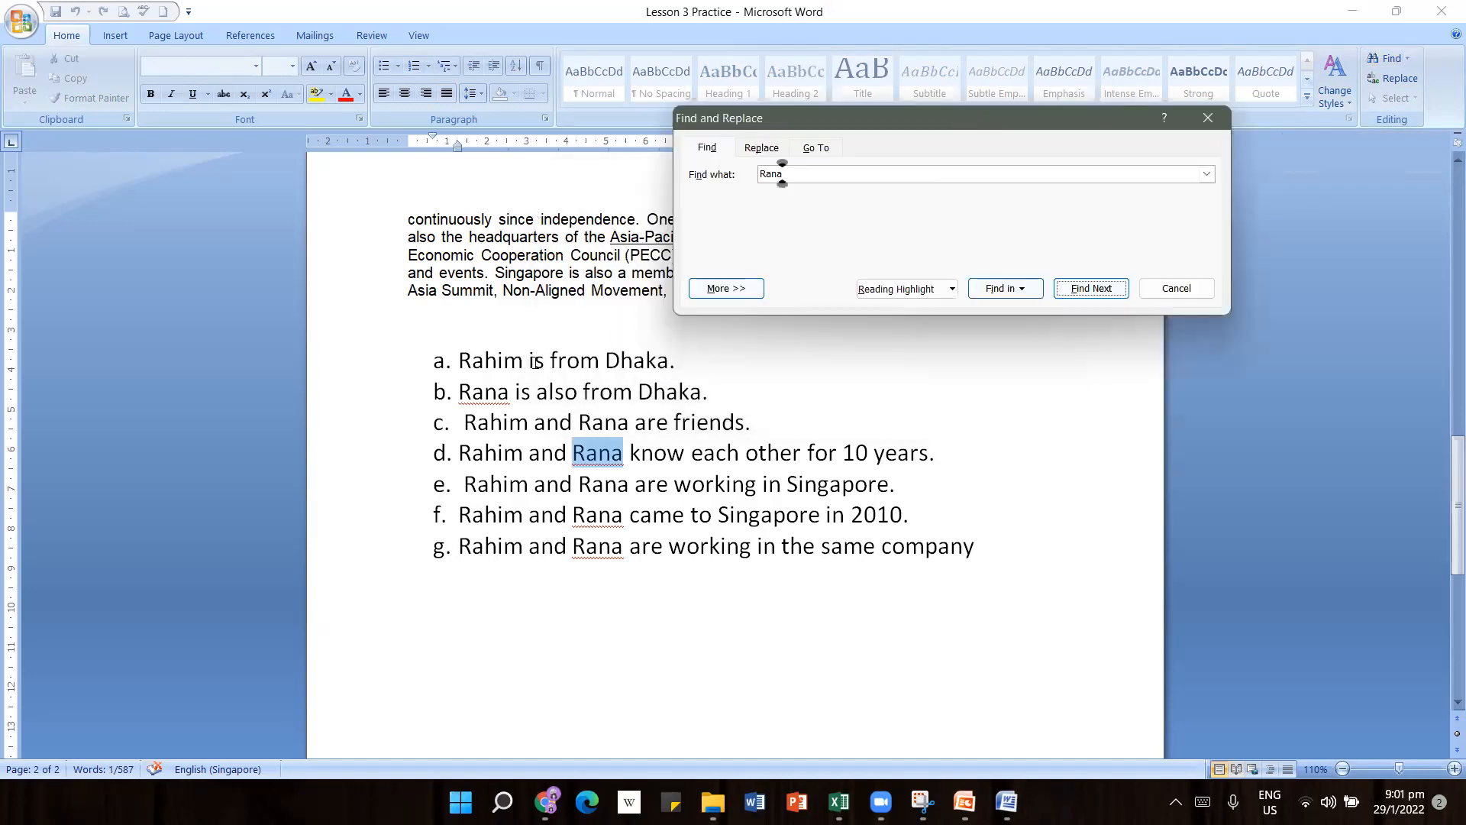
click(1064, 295)
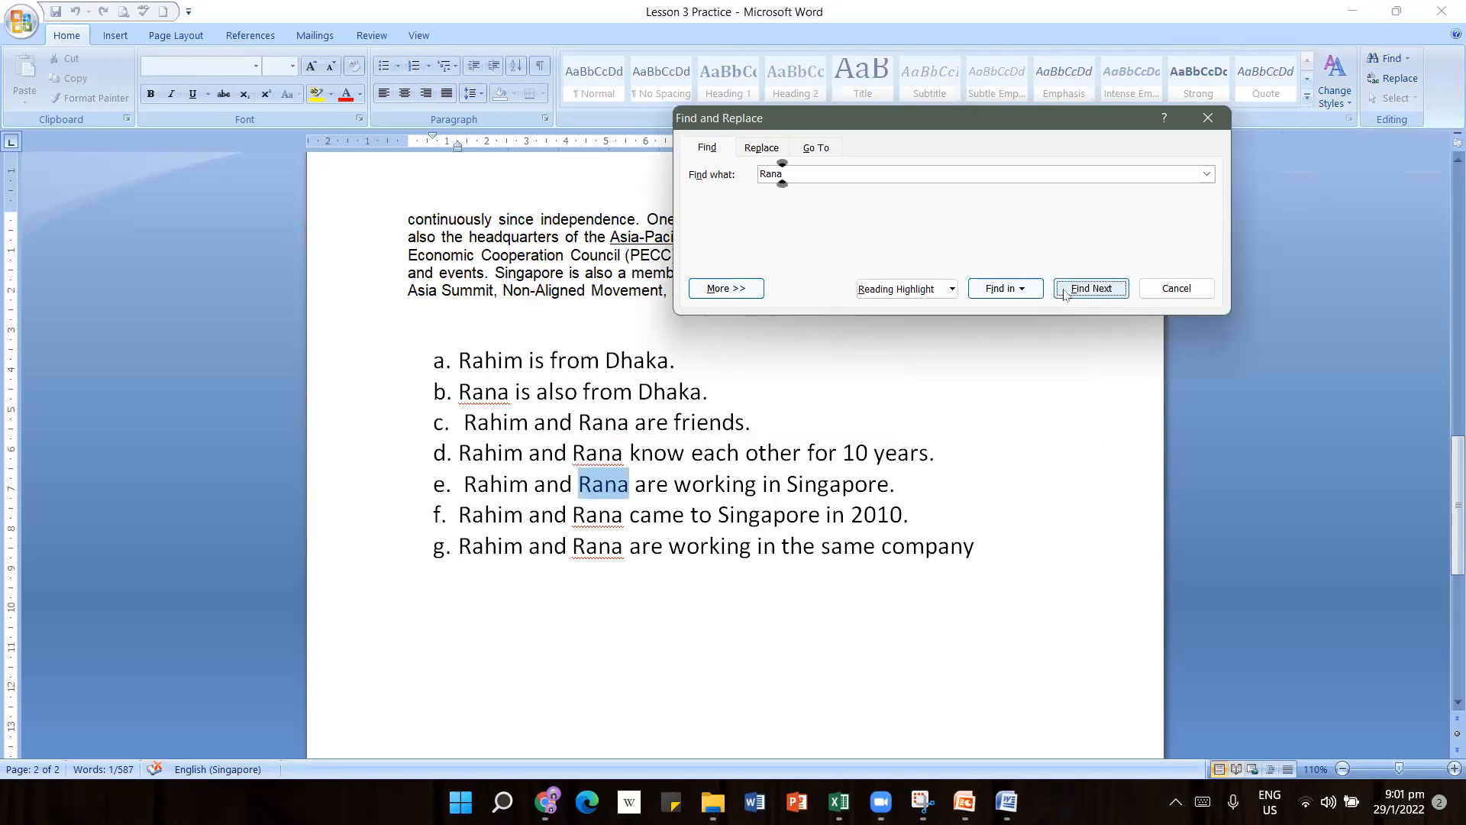
click(1064, 296)
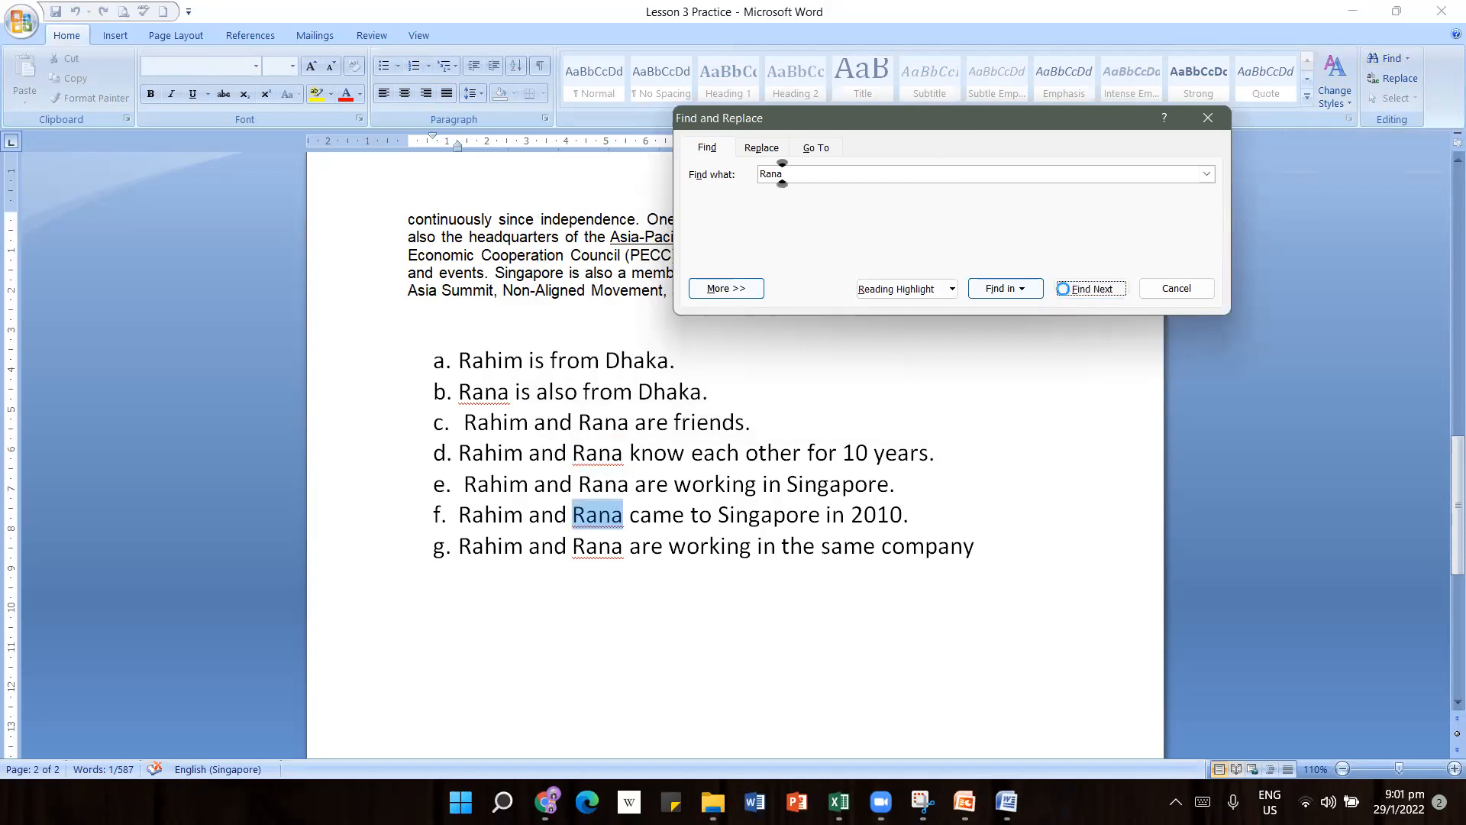
click(1065, 295)
click(1065, 294)
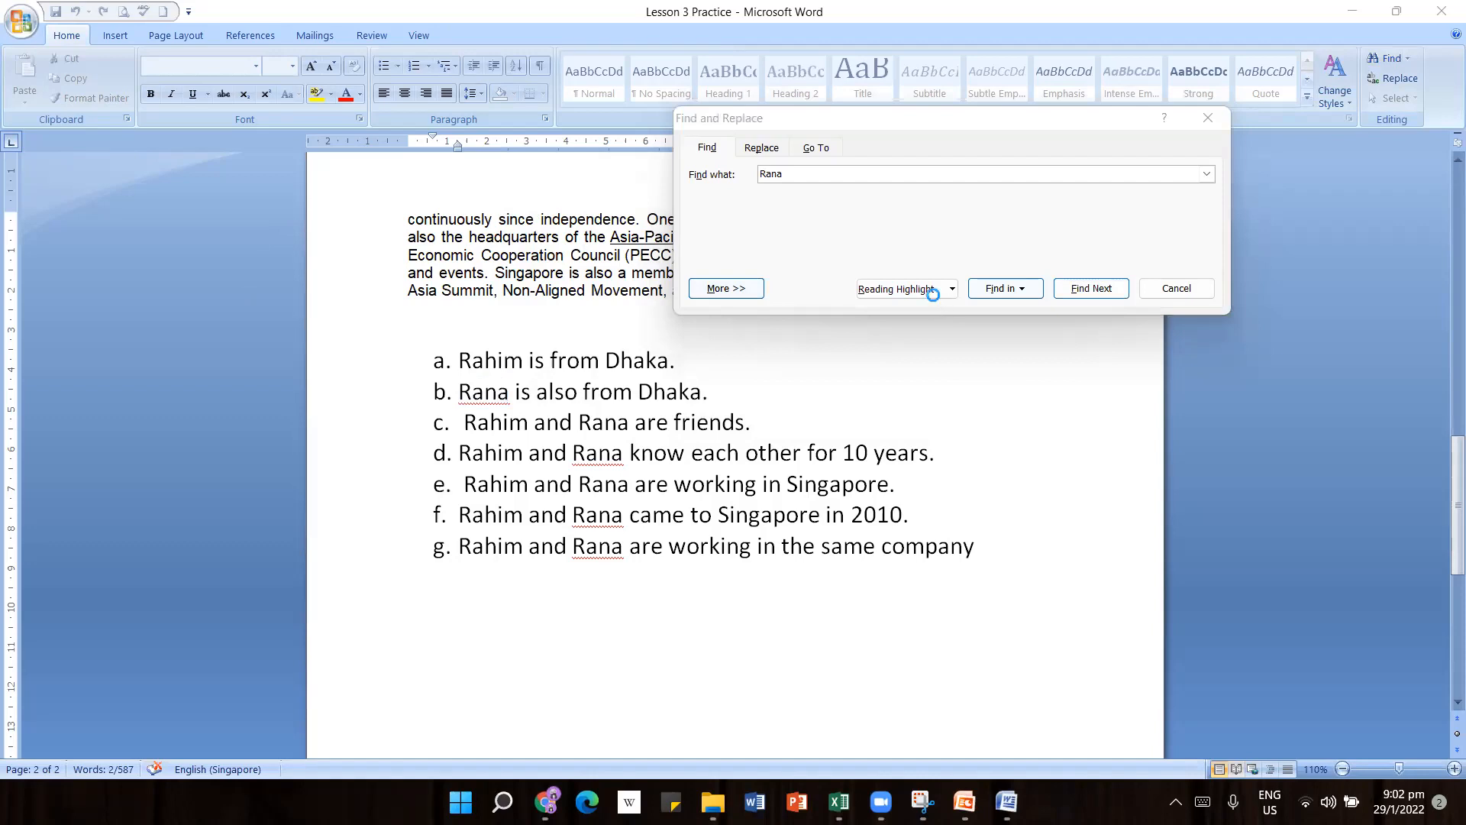
click(937, 296)
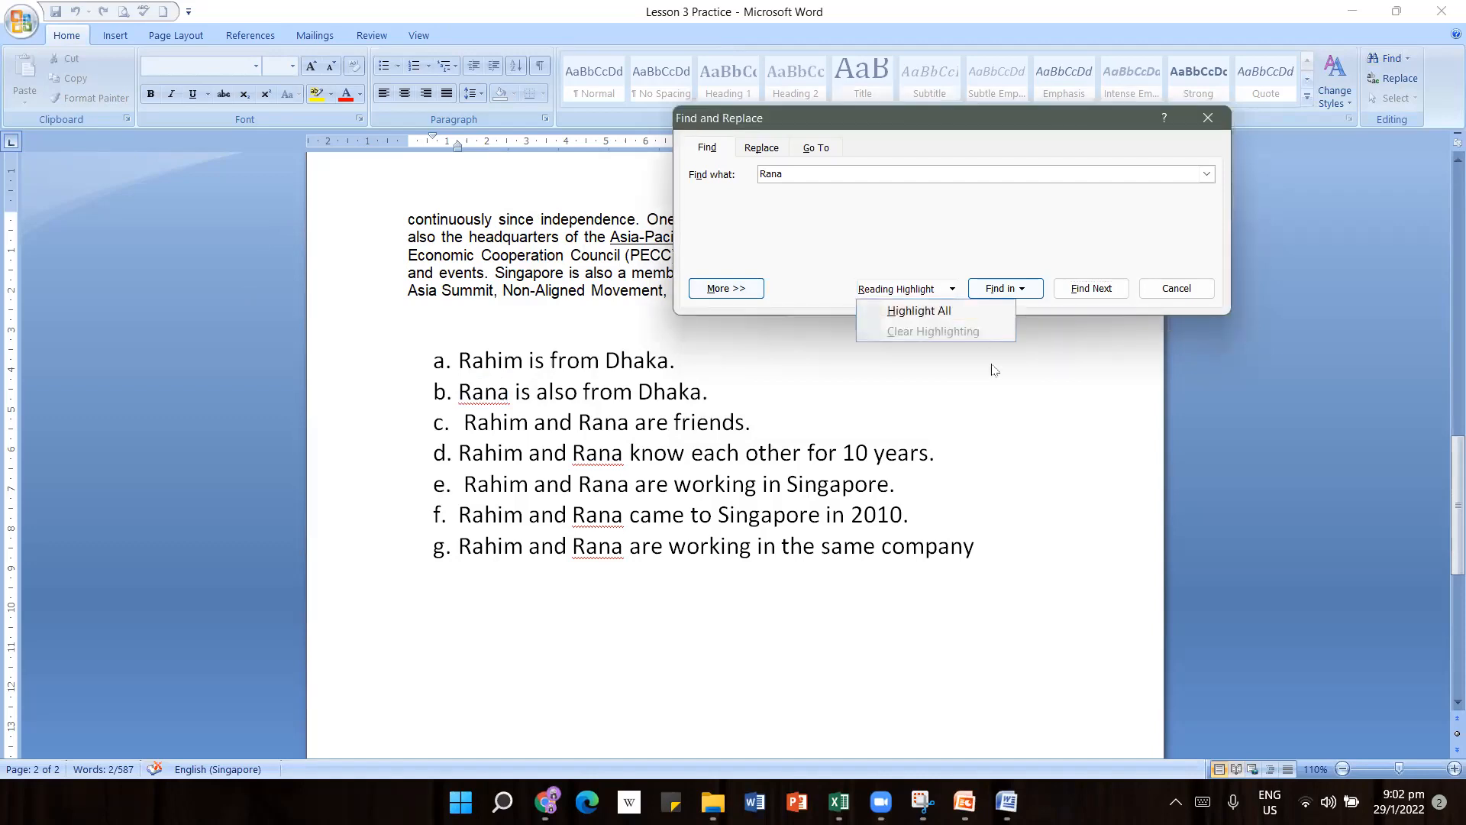
click(1045, 446)
click(878, 484)
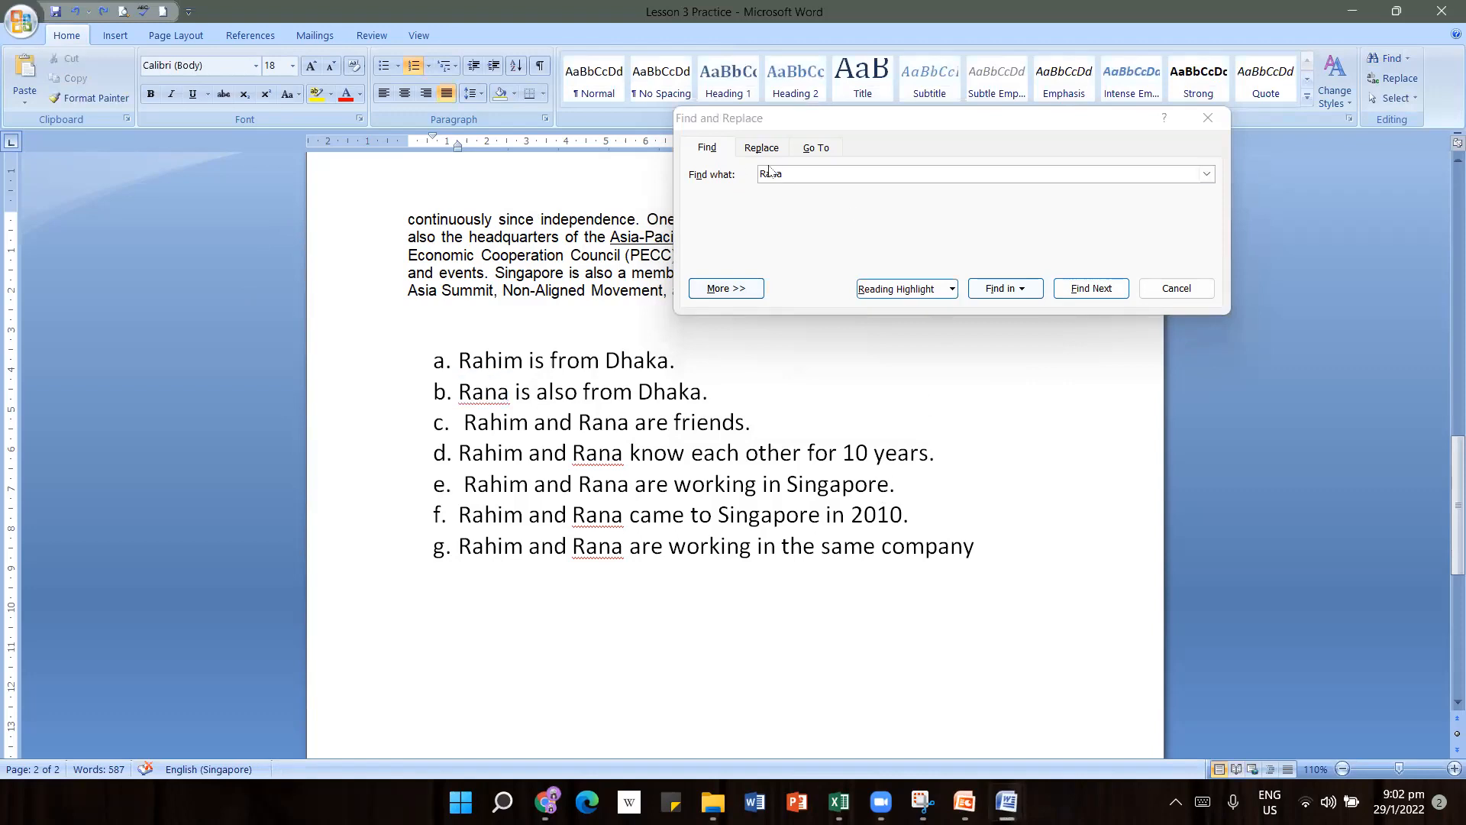
Change the search term to "Singapore" and find its next occurrence in the lettered list
click(685, 185)
key(BackSpace)
key(BackSpace)
key(BackSpace)
key(BackSpace)
text(SIngapore)
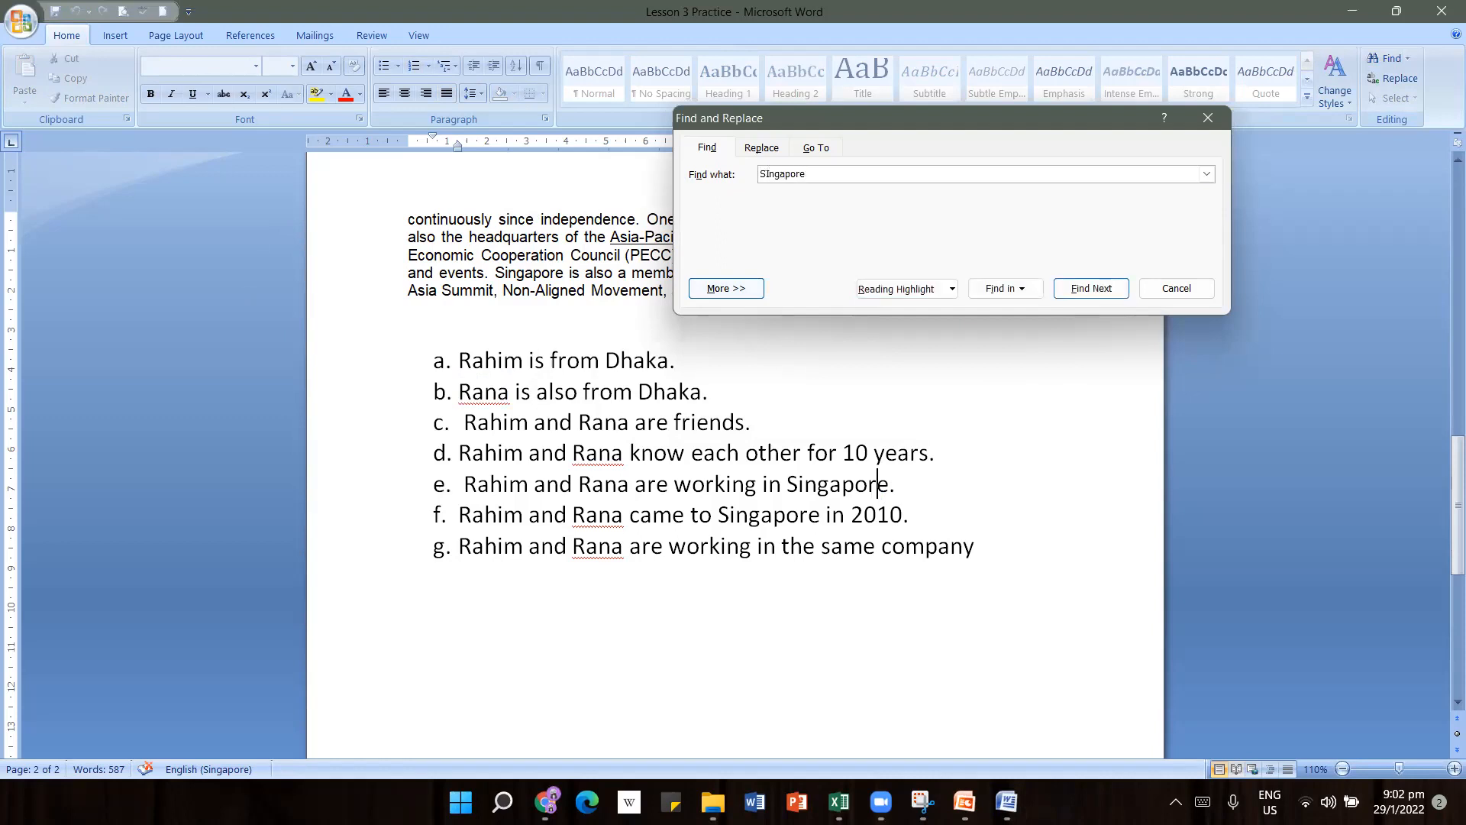
key(BackSpace)
key(BackSpace)
key(BackSpace)
key(BackSpace)
key(BackSpace)
key(BackSpace)
key(BackSpace)
text(ingapore)
click(1092, 289)
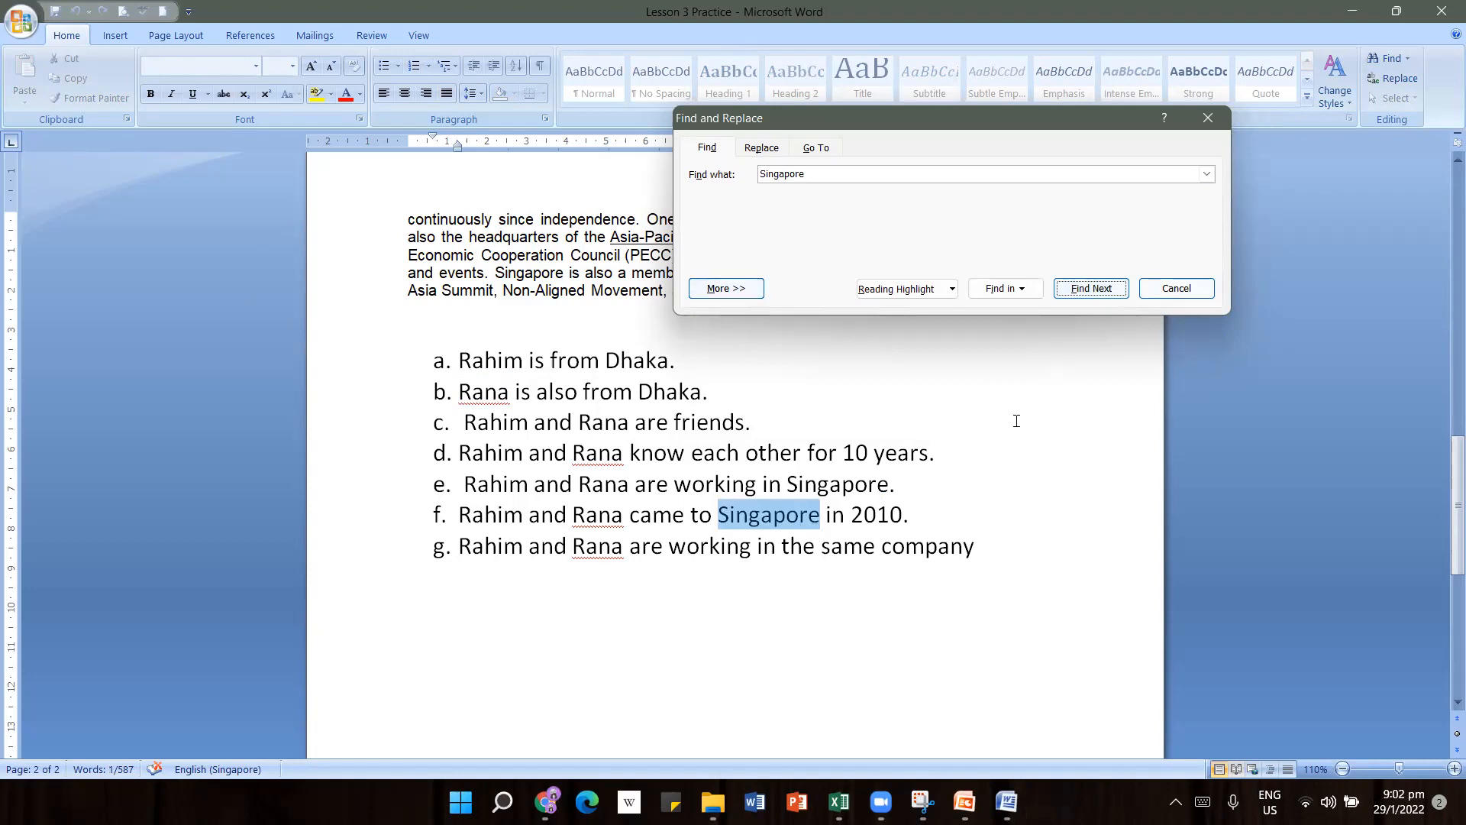
Step through the occurrences of "Singapore" from the document's opening paragraph to the sentence about the founding members of ASEAN
click(1077, 288)
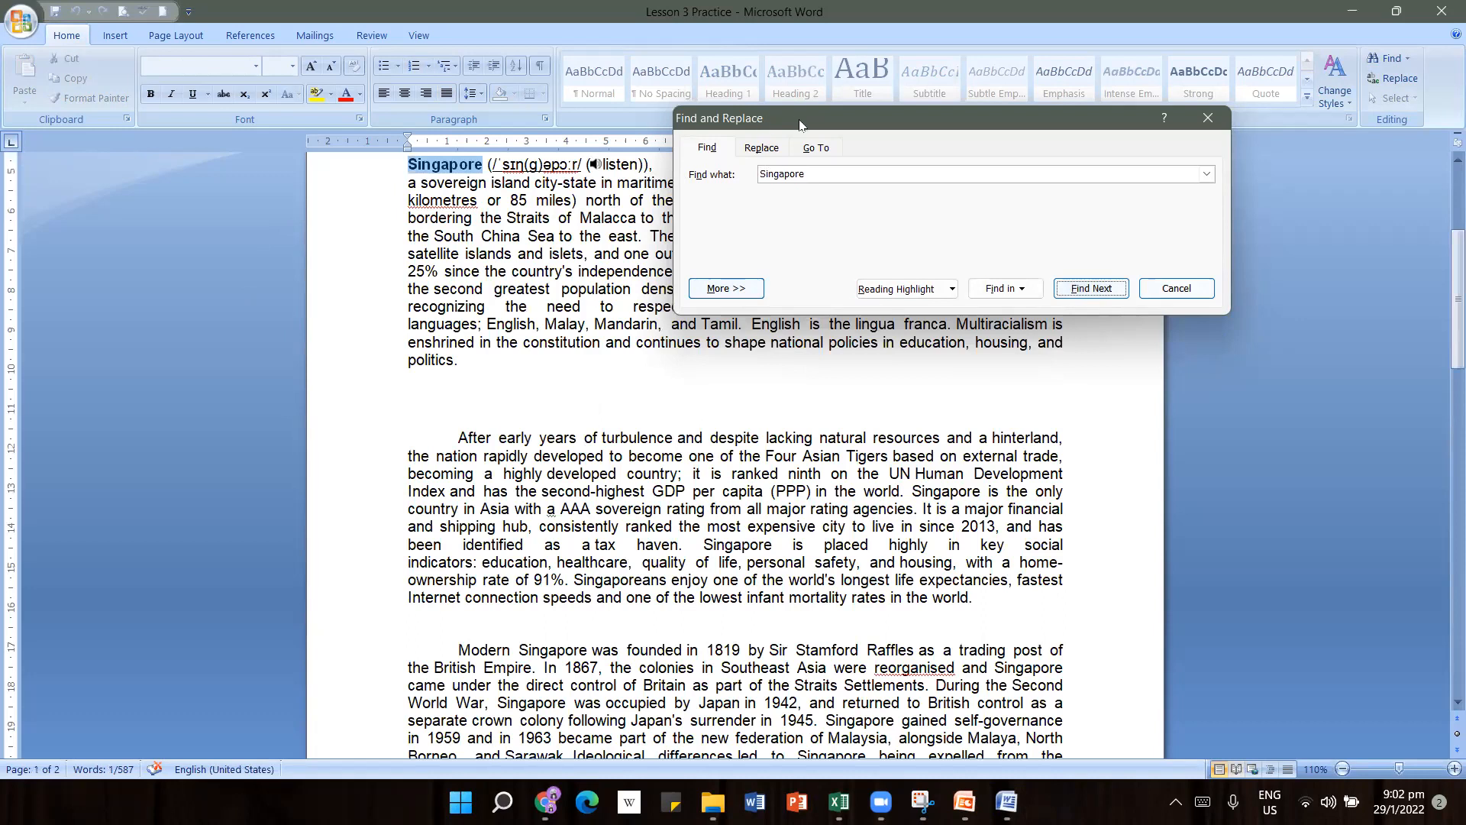
drag(800, 125, 894, 222)
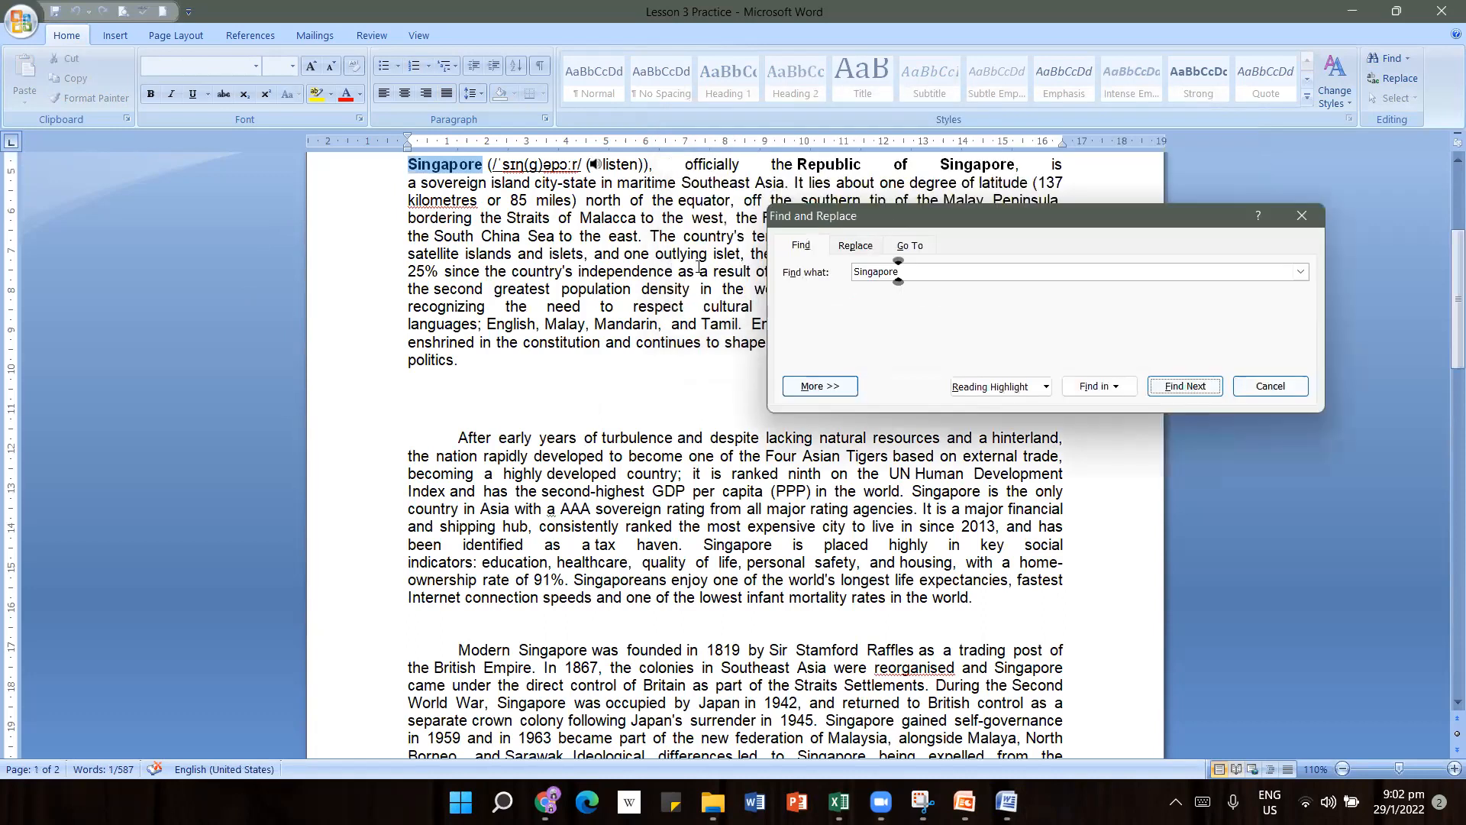
click(1178, 388)
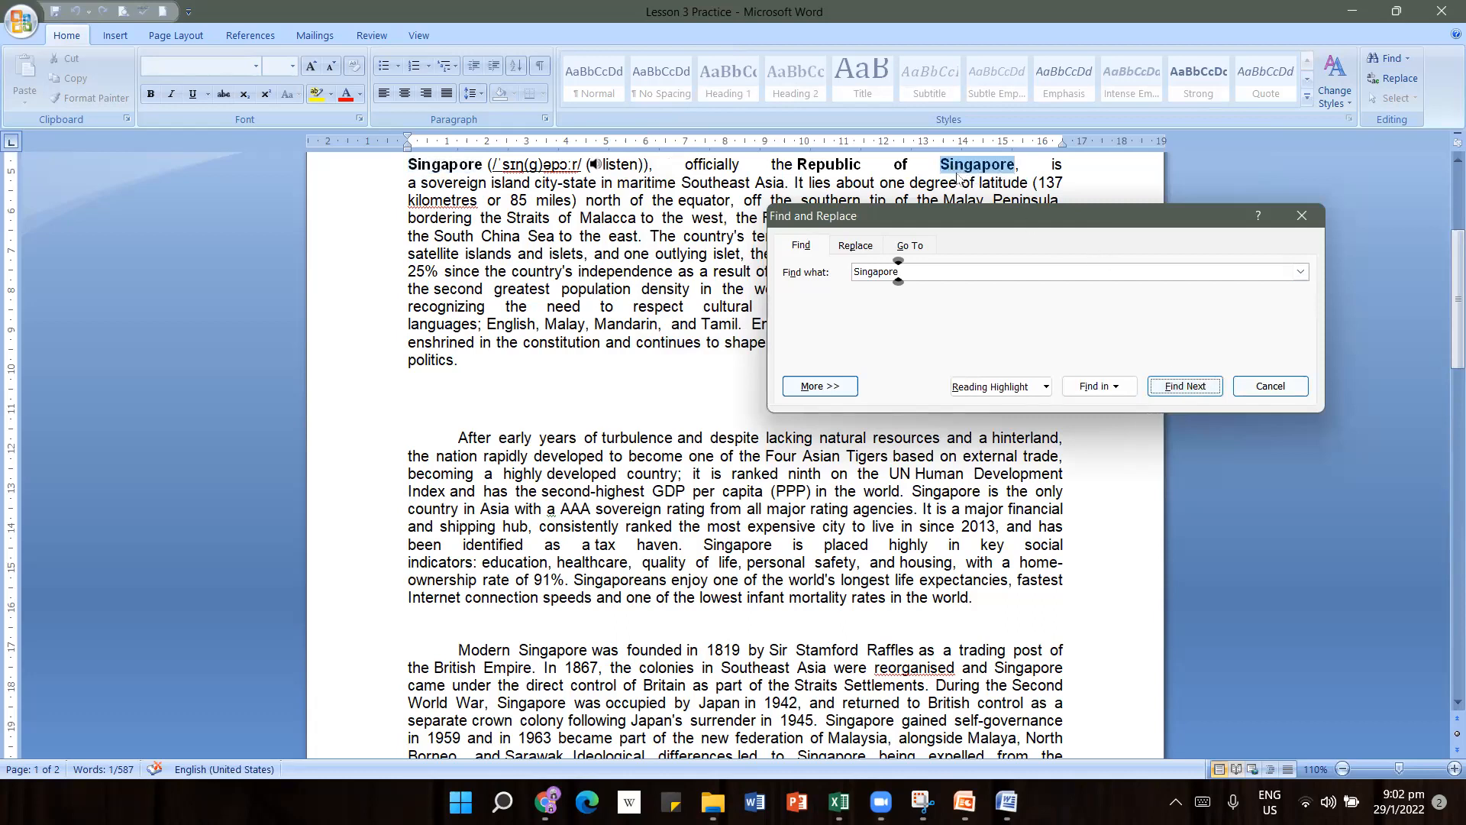
click(1186, 386)
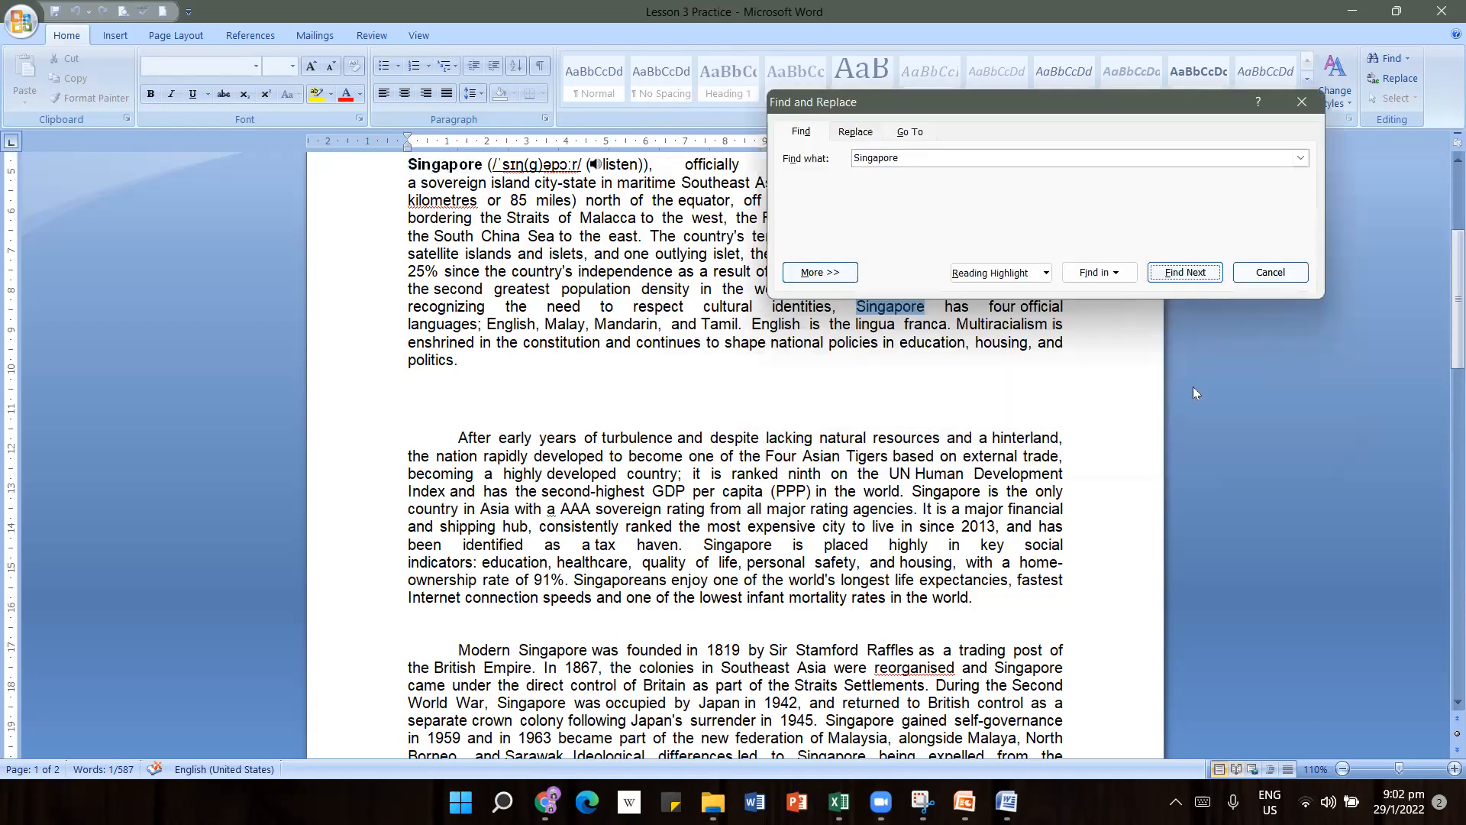
click(1186, 271)
click(1186, 272)
click(1186, 272)
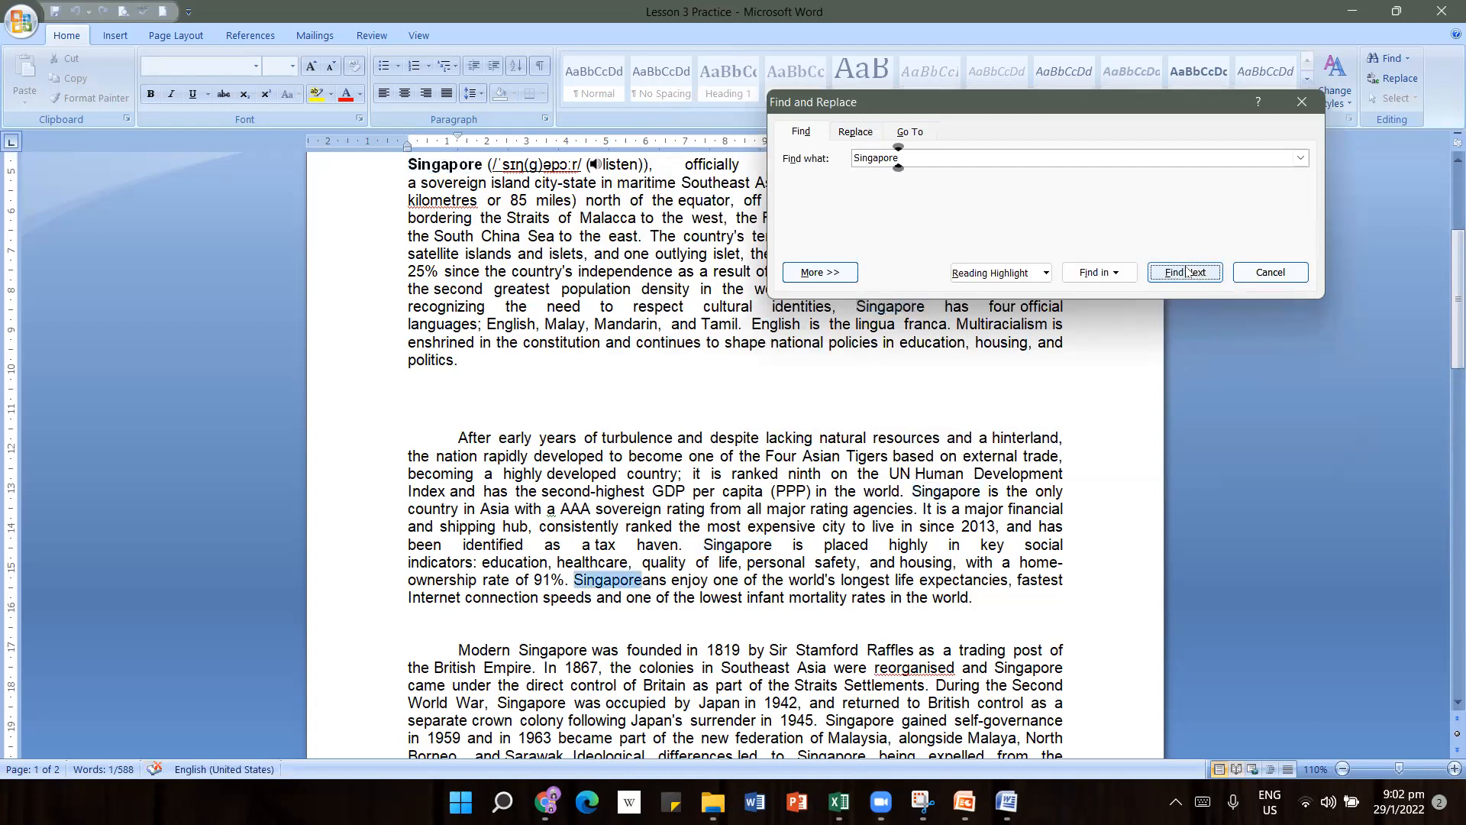
click(1187, 271)
click(1186, 272)
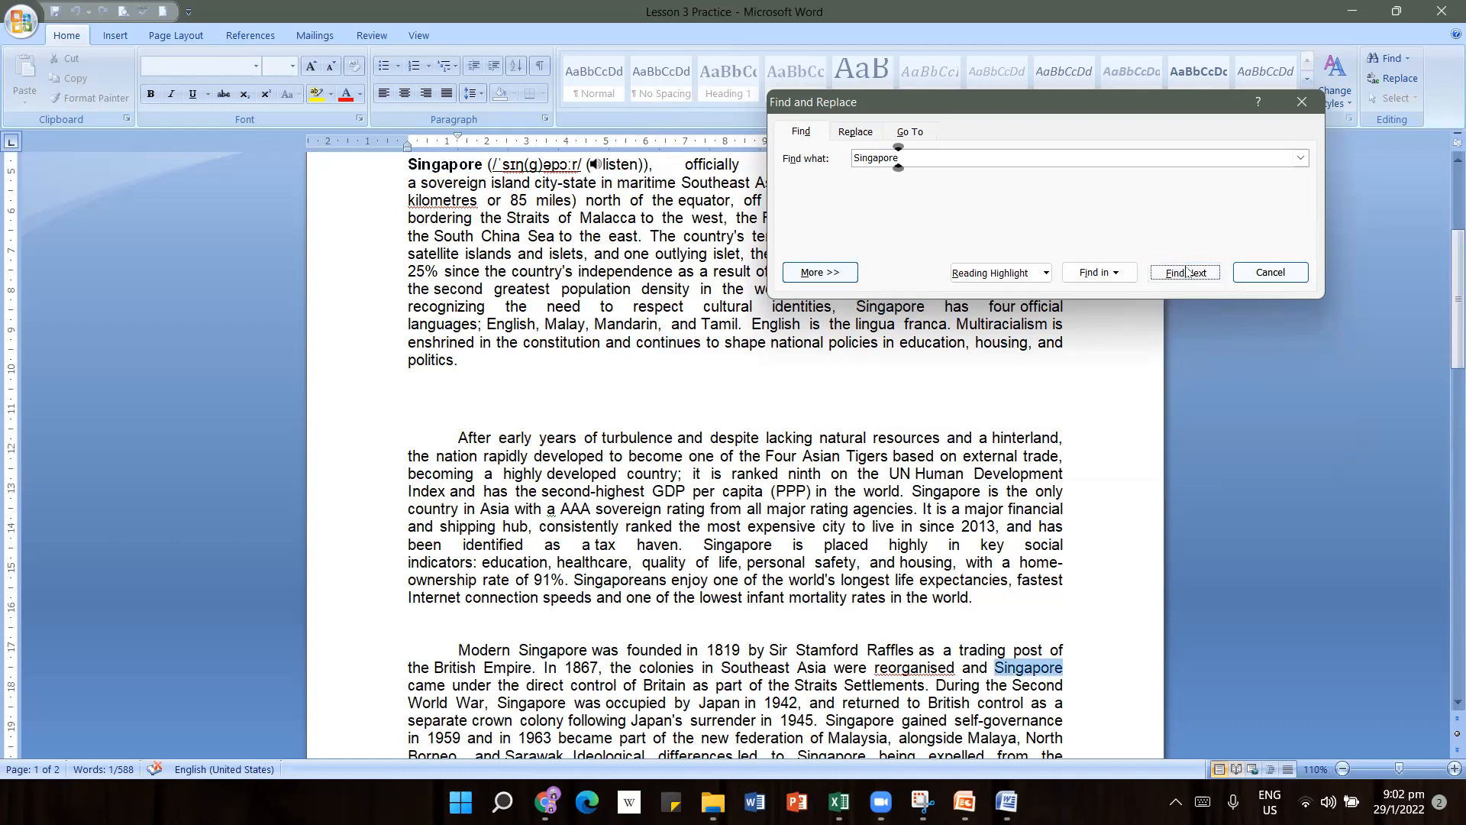
click(1187, 272)
scroll(1008, 470, down, 1)
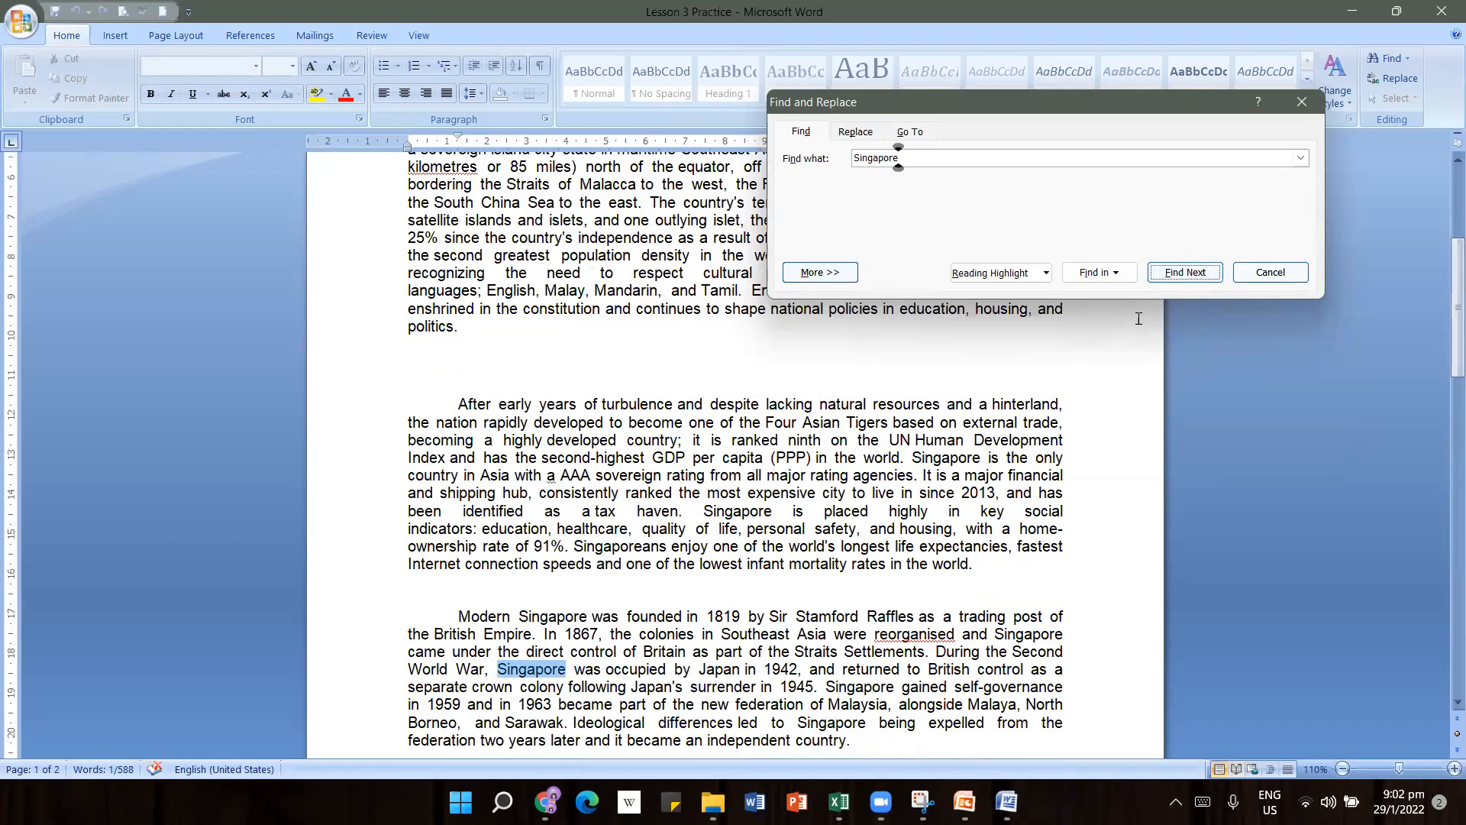
click(1184, 272)
scroll(1207, 284, down, 2)
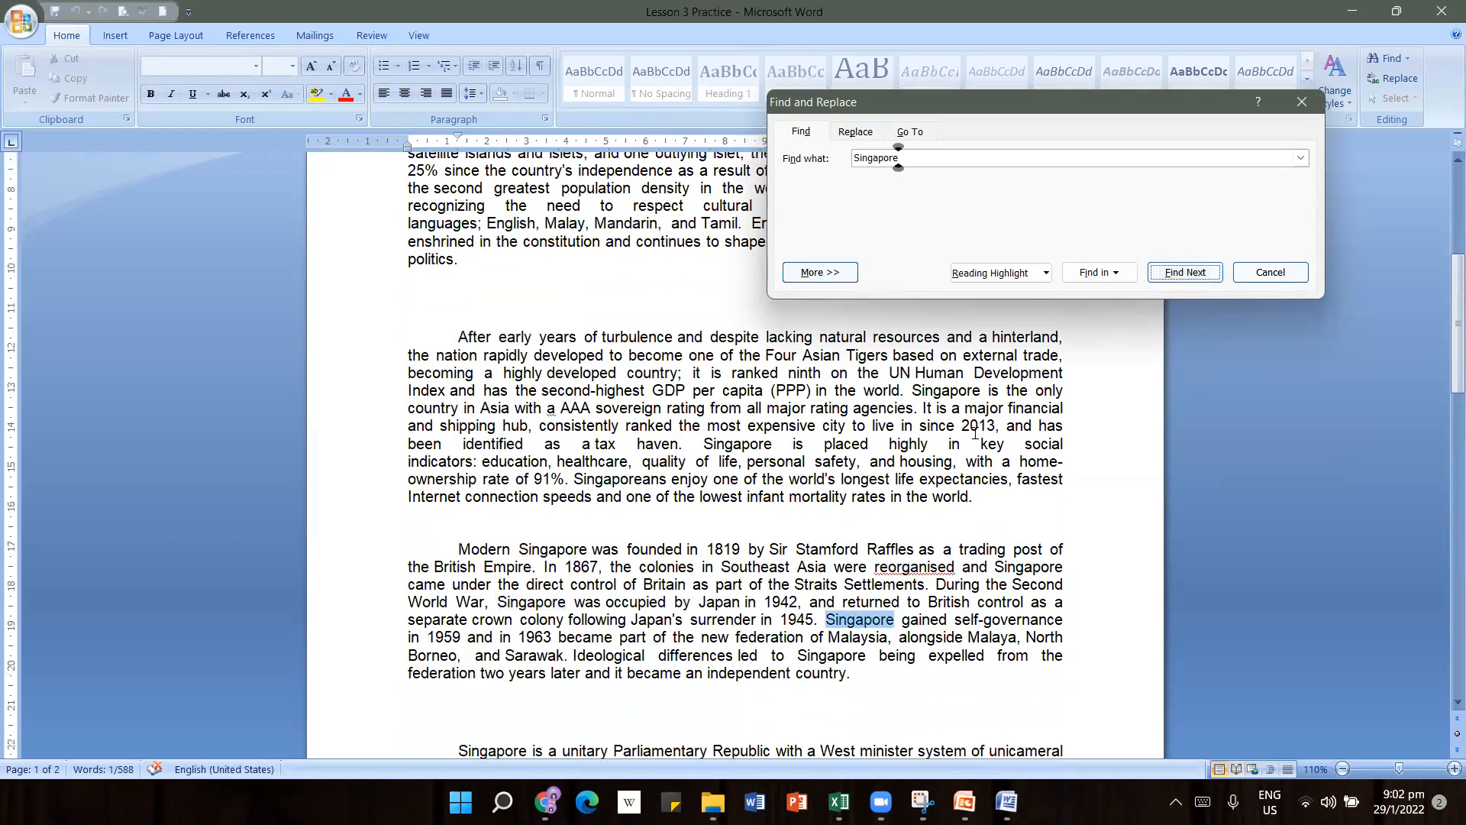
click(1185, 273)
scroll(943, 506, down, 3)
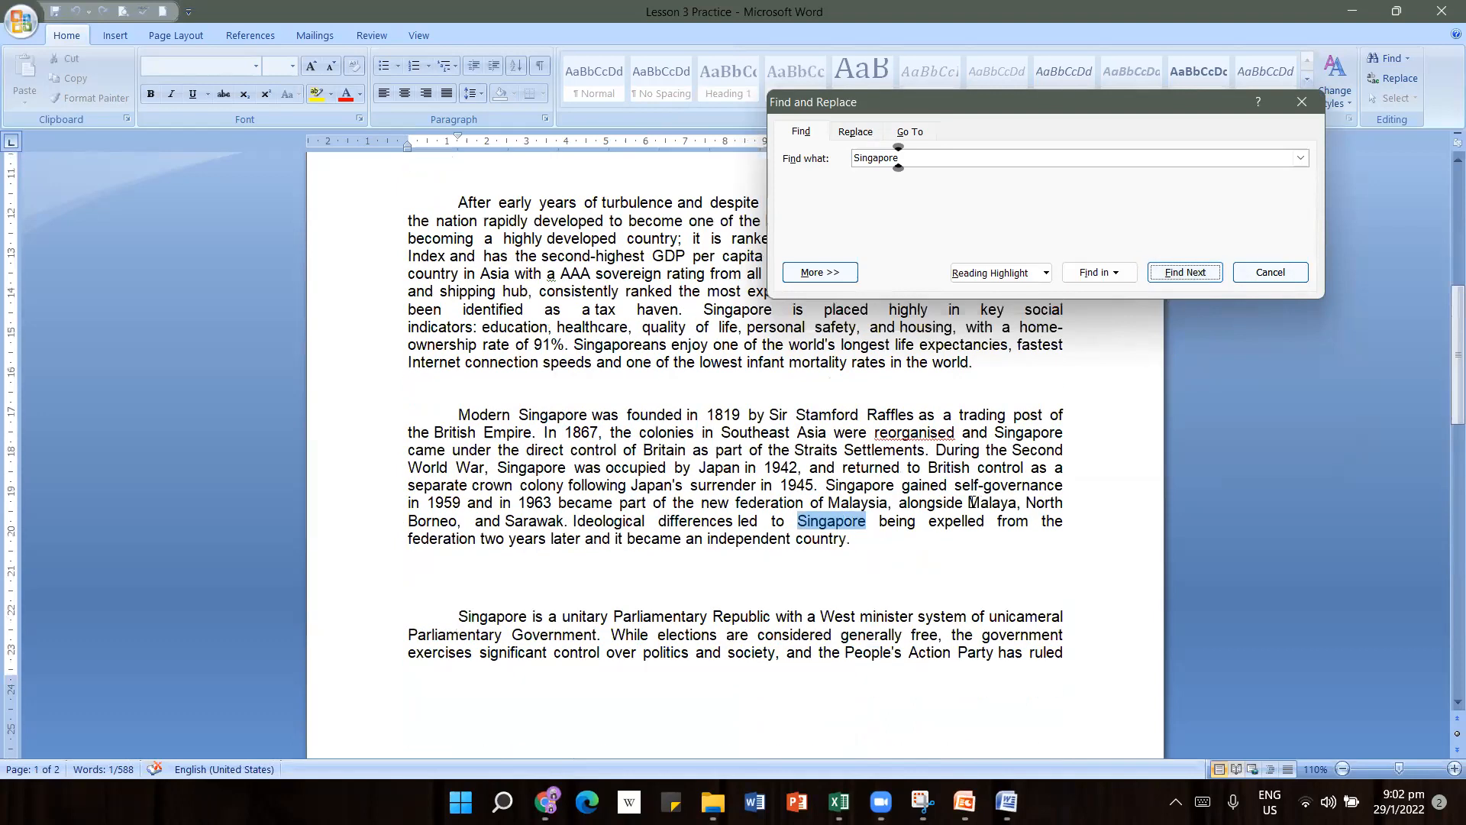
click(1169, 273)
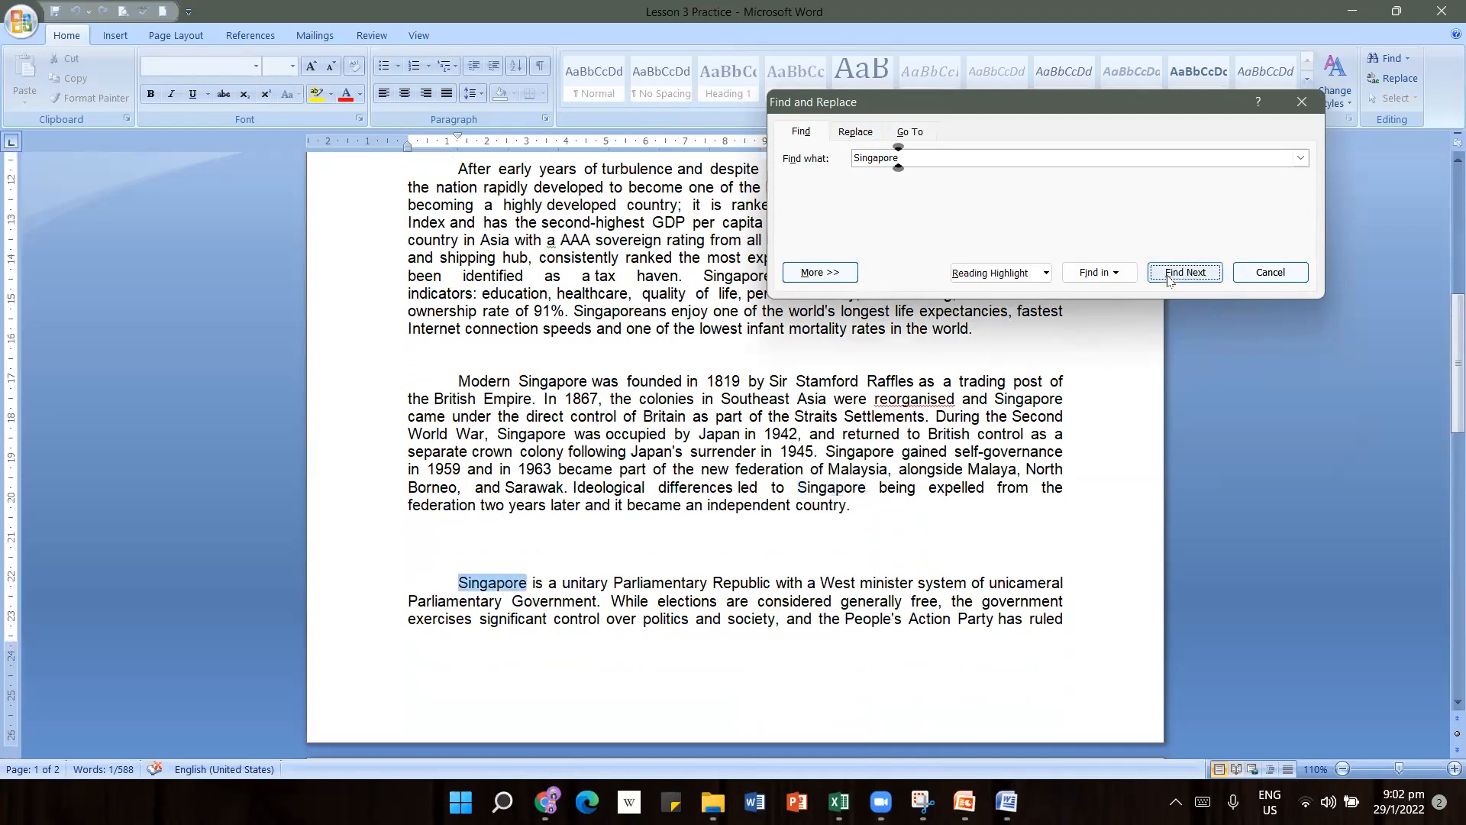
click(1169, 273)
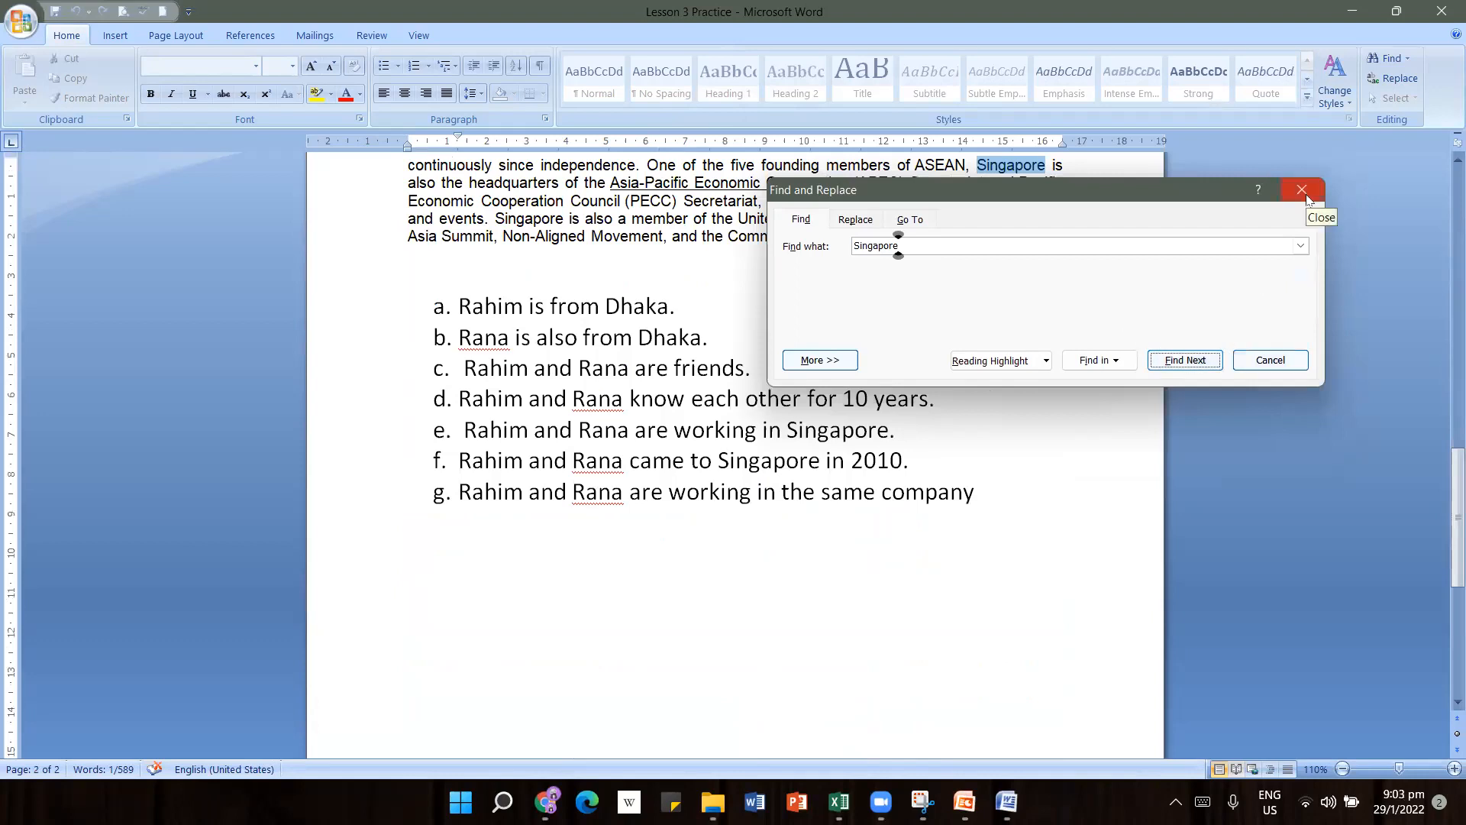
click(855, 220)
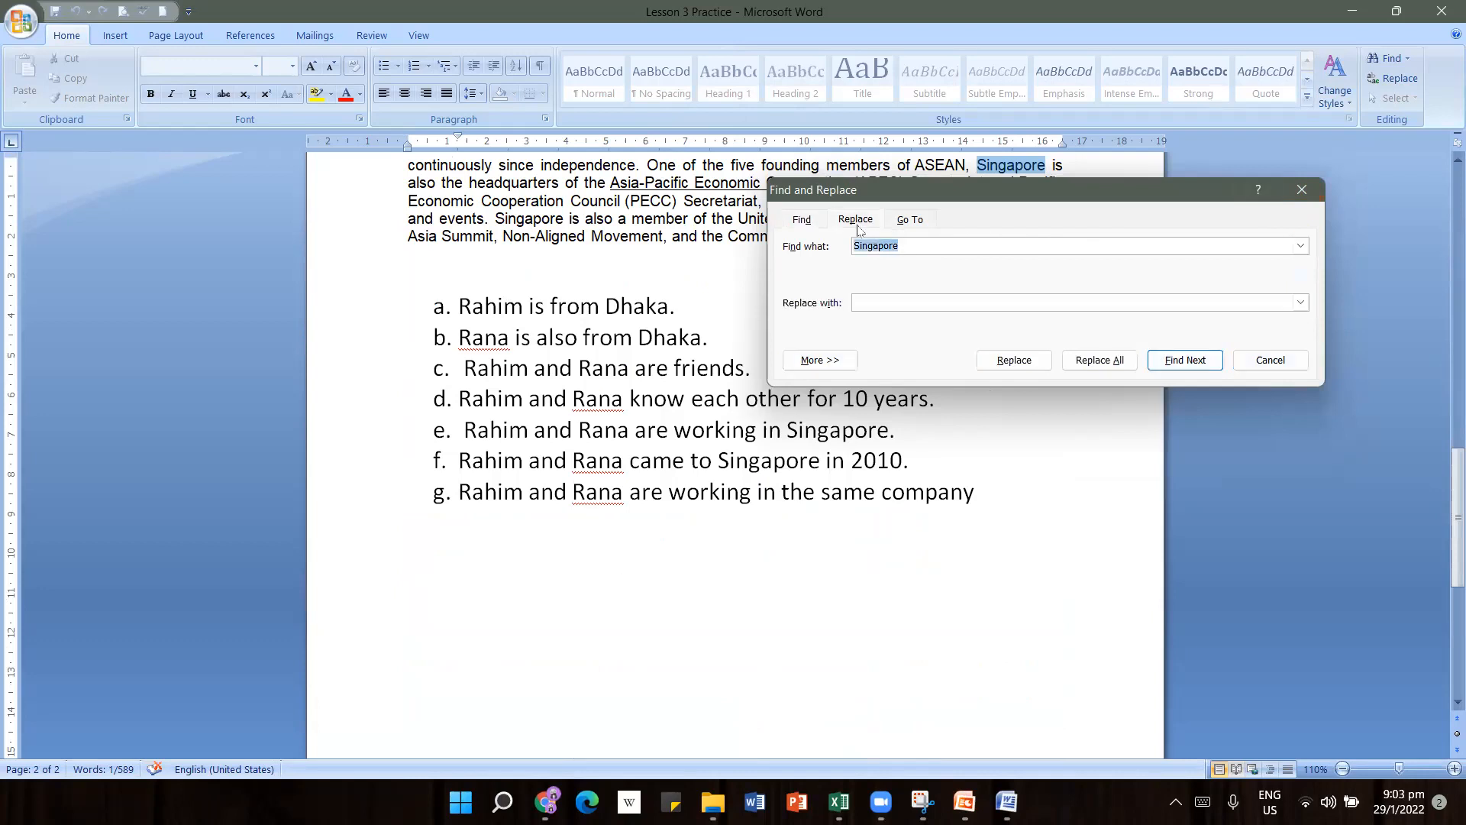
click(1302, 191)
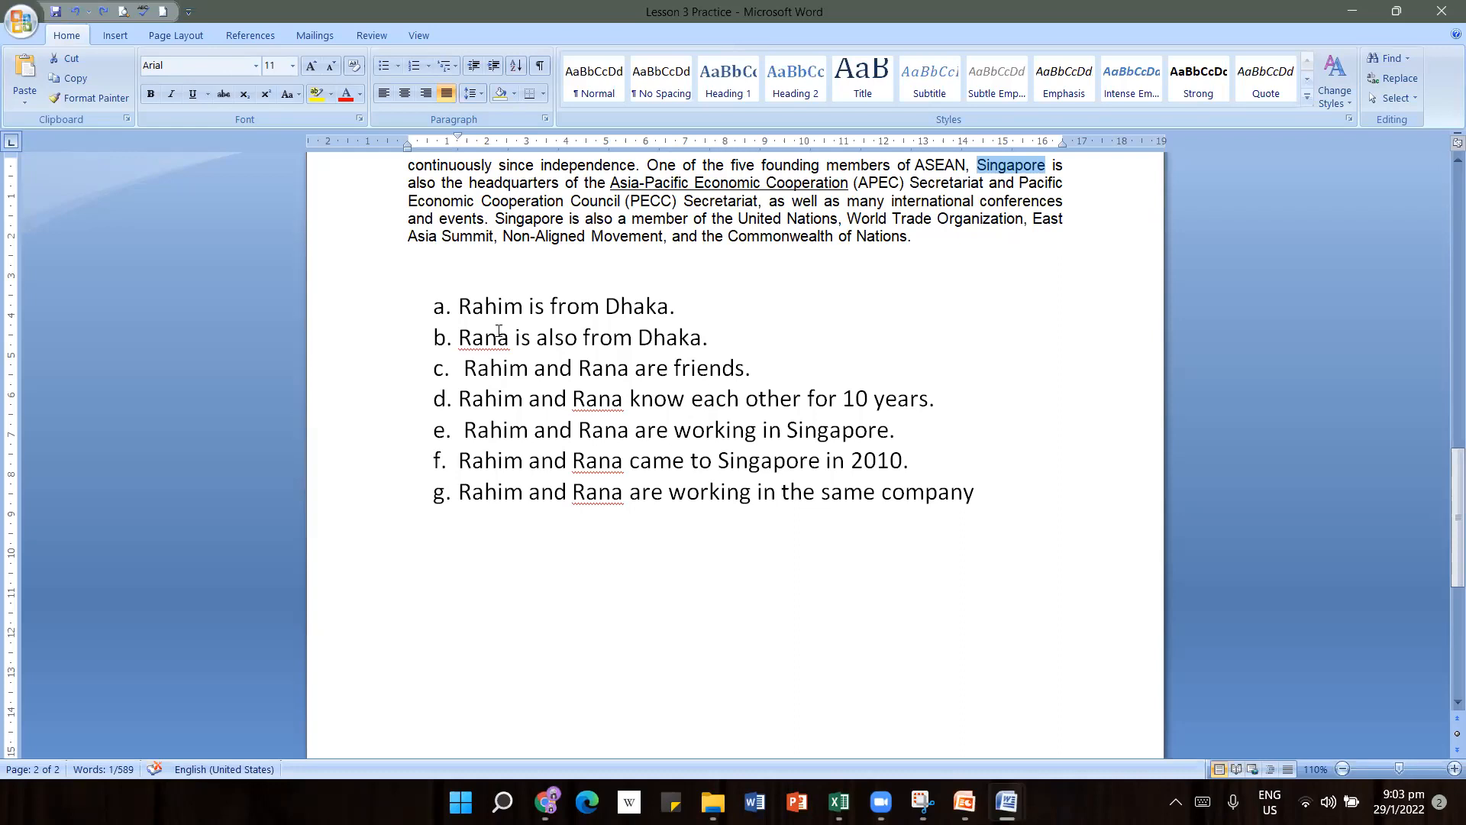
scroll(498, 331, up, 20)
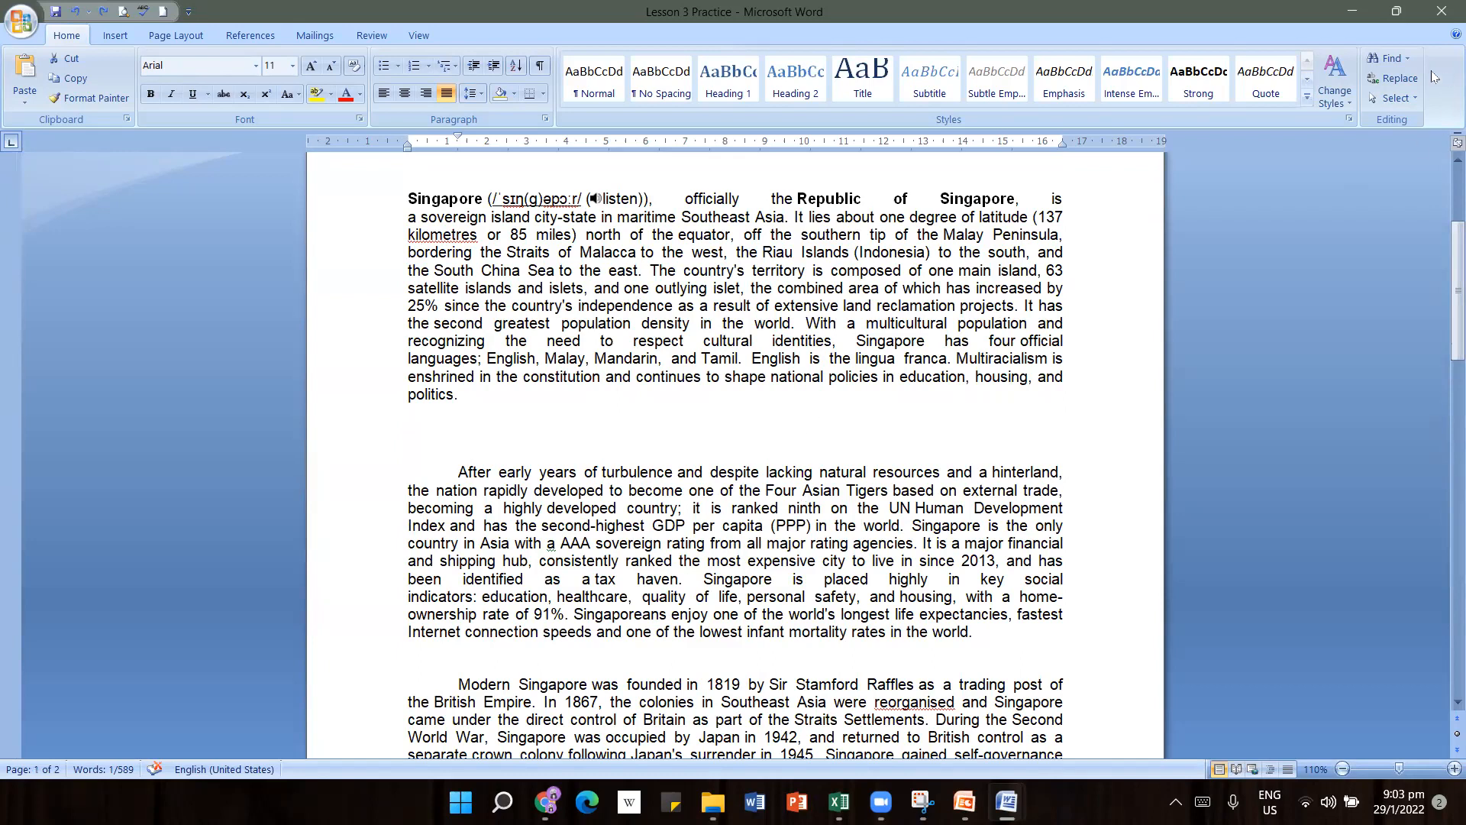
click(1408, 78)
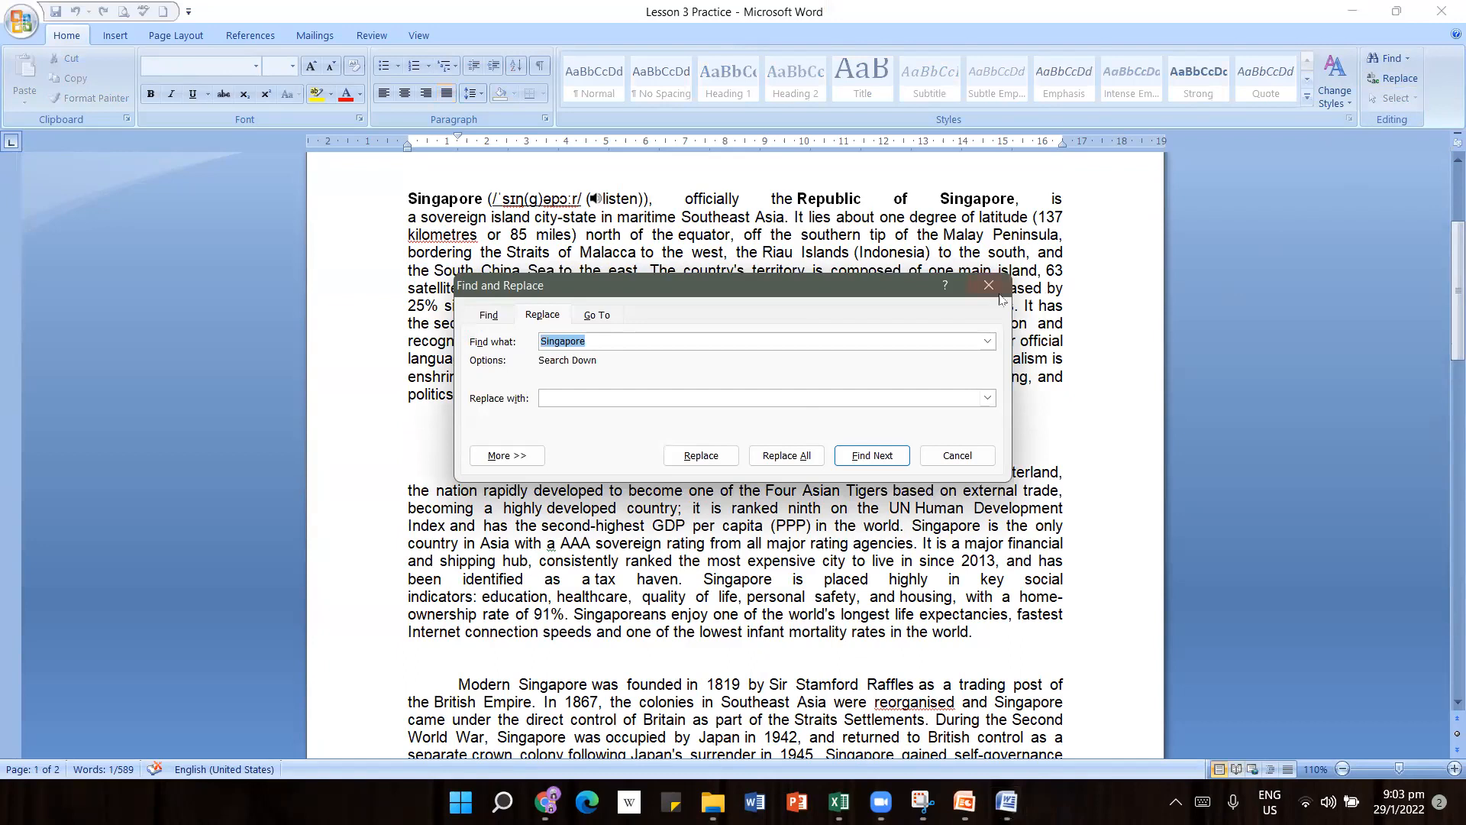
click(998, 290)
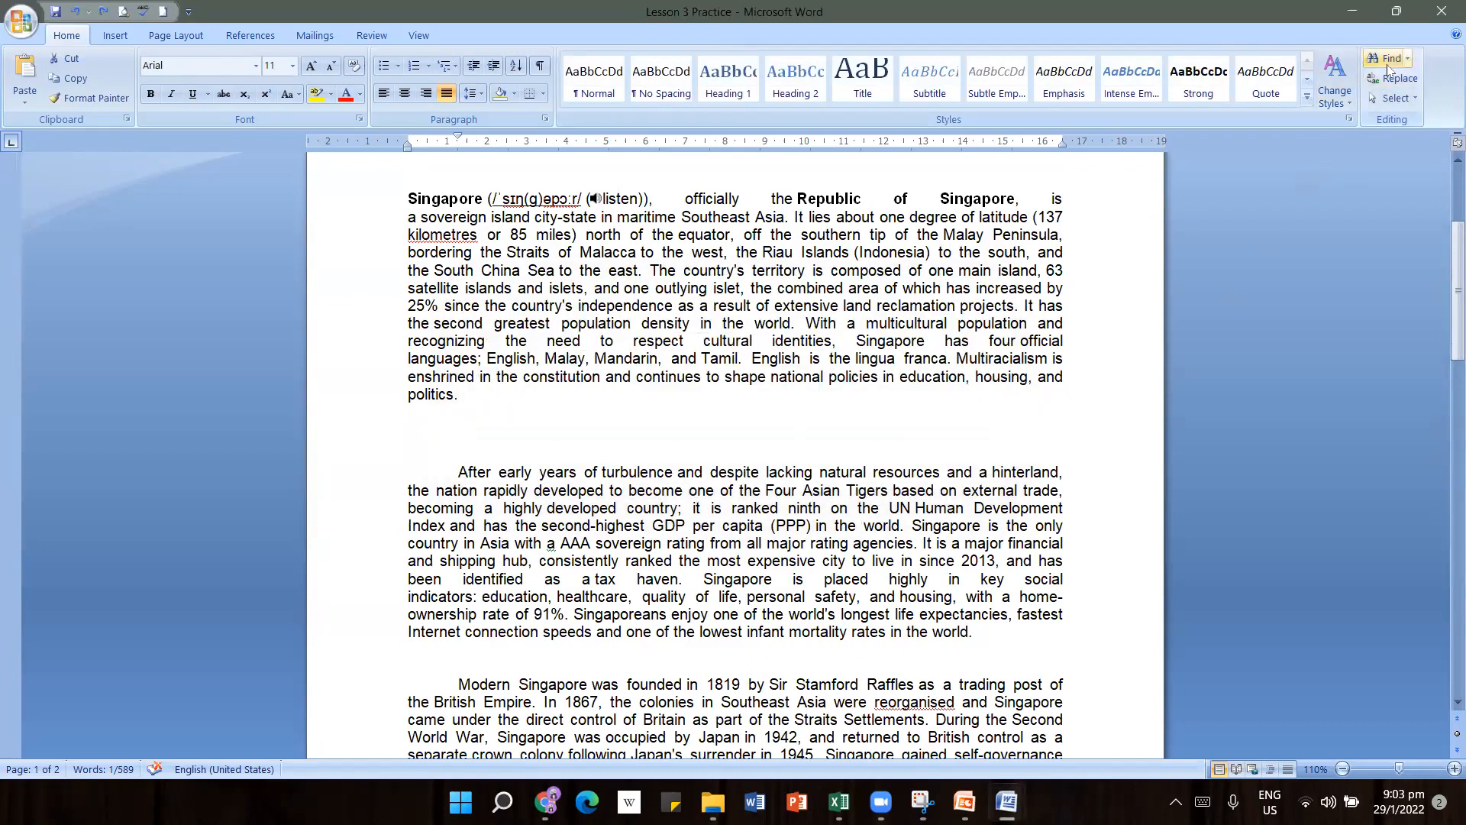
Set up a replacement with the name that begins item b as the search term and a different person's name as the new text
click(1389, 67)
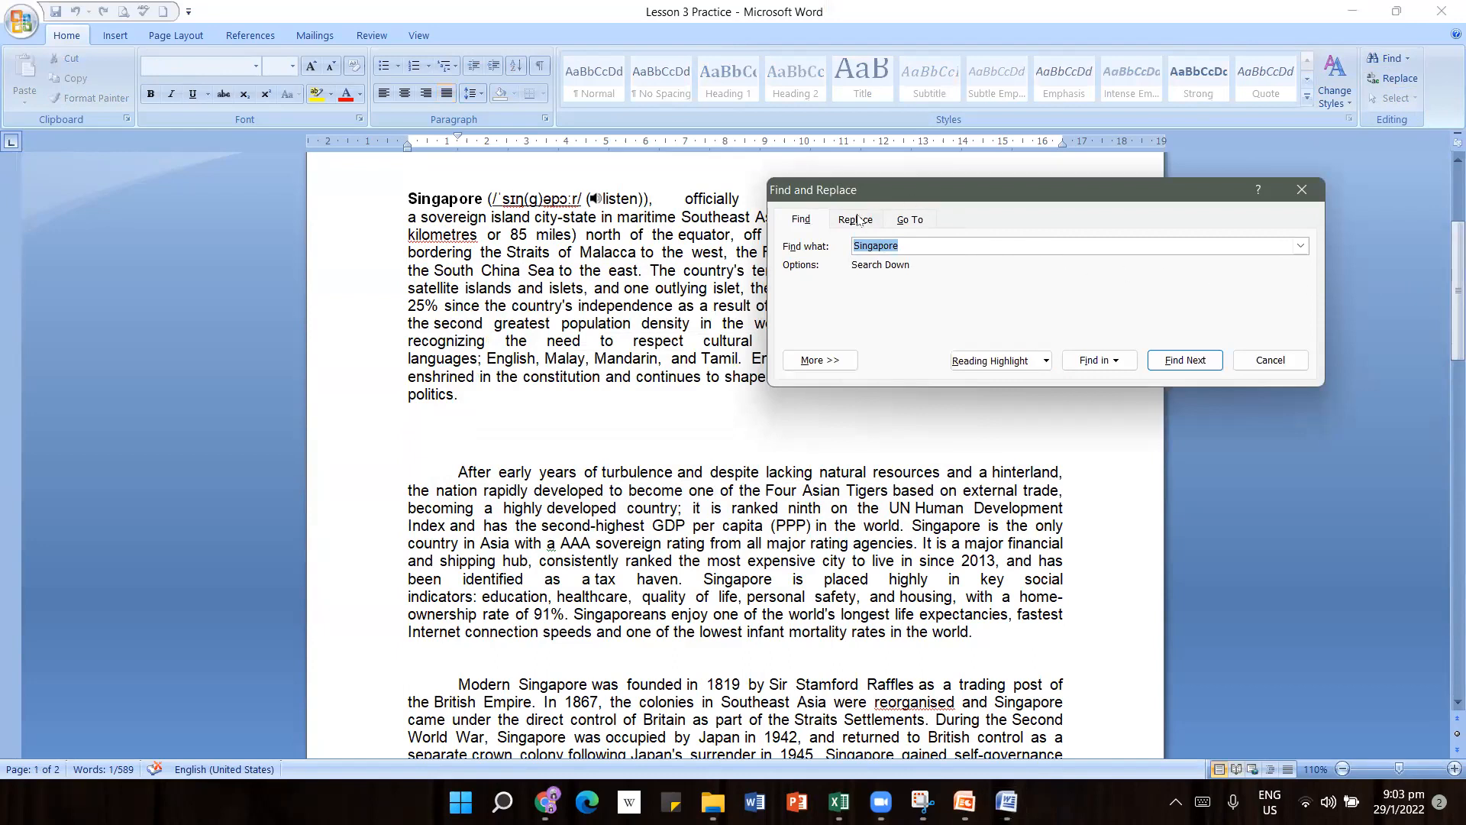
click(857, 220)
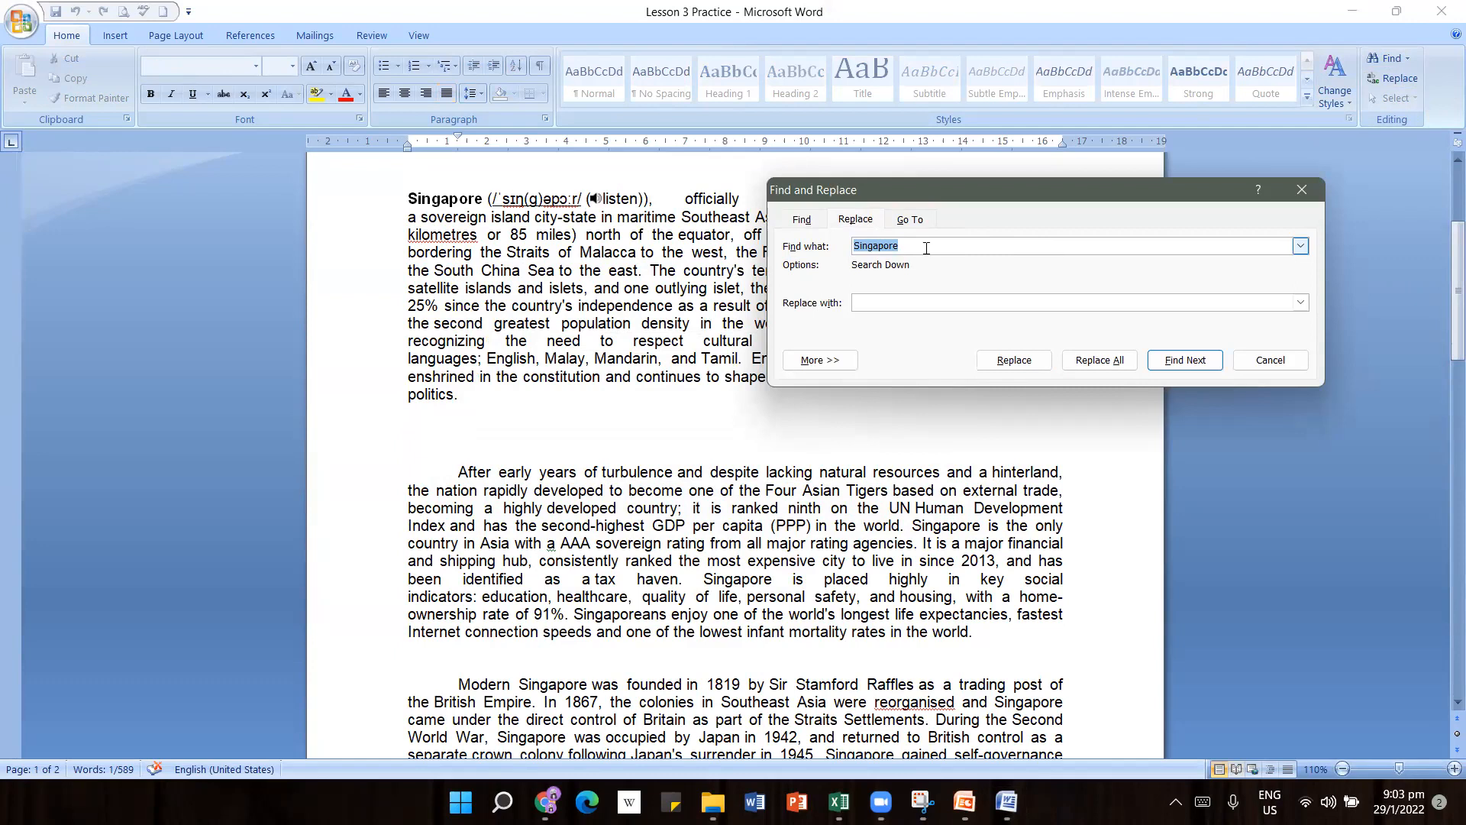
scroll(915, 418, down, 15)
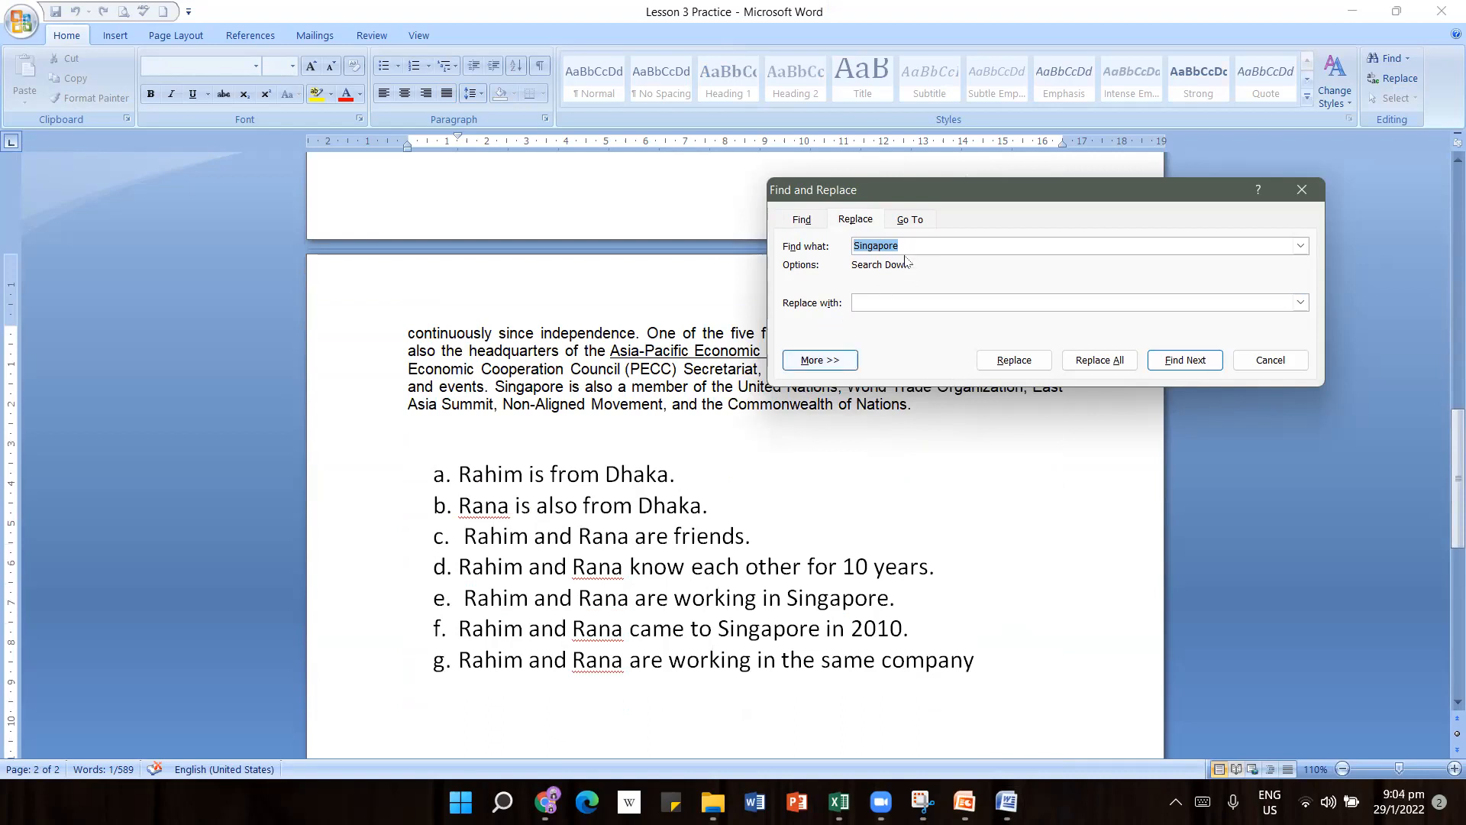
text(RANA)
key(BackSpace)
key(BackSpace)
text(Rana)
click(924, 303)
text(Abdul)
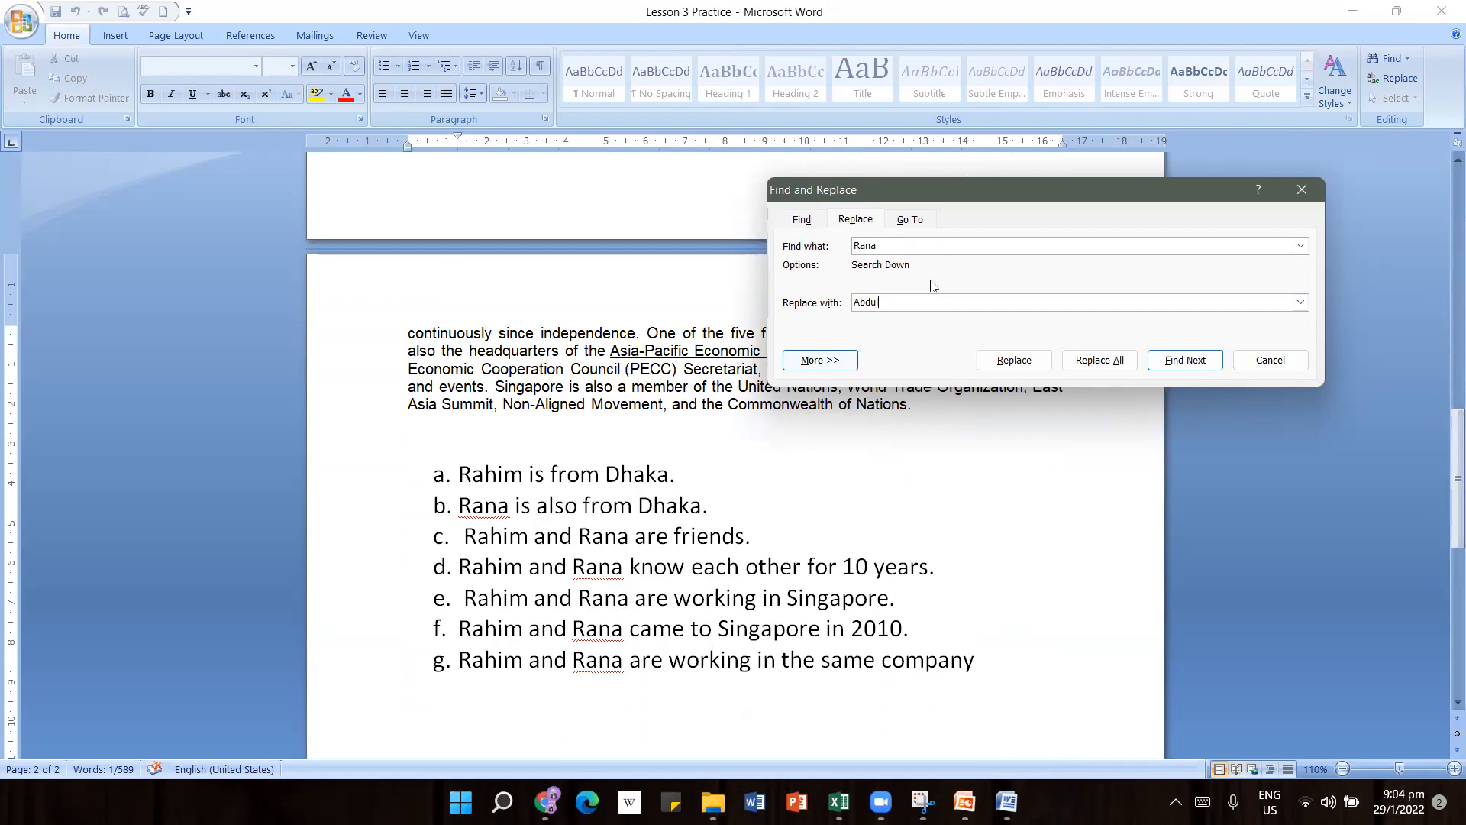
Replace only the name that begins item b of the lettered list and undo that replacement
click(1025, 368)
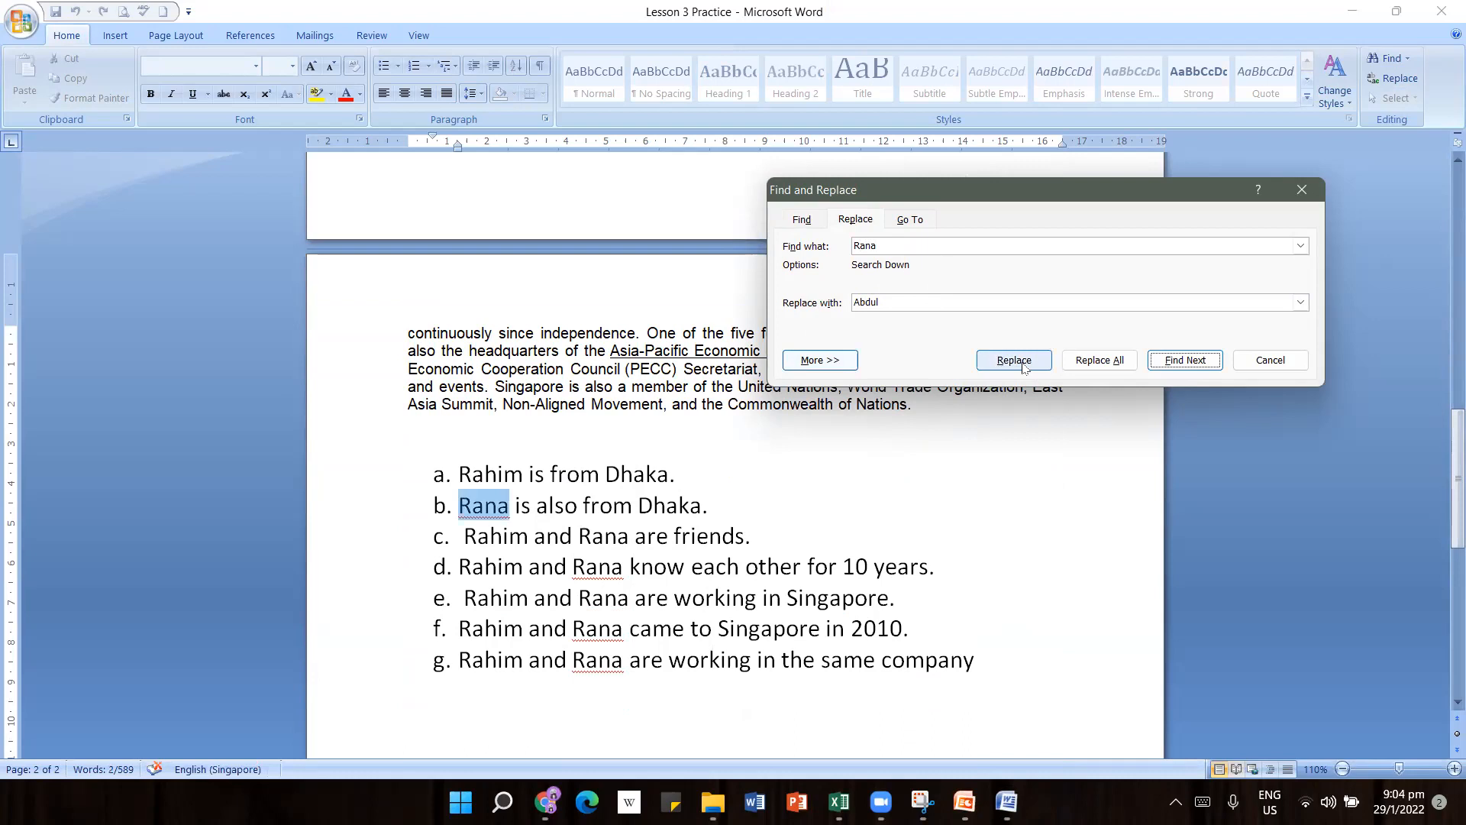
click(1025, 368)
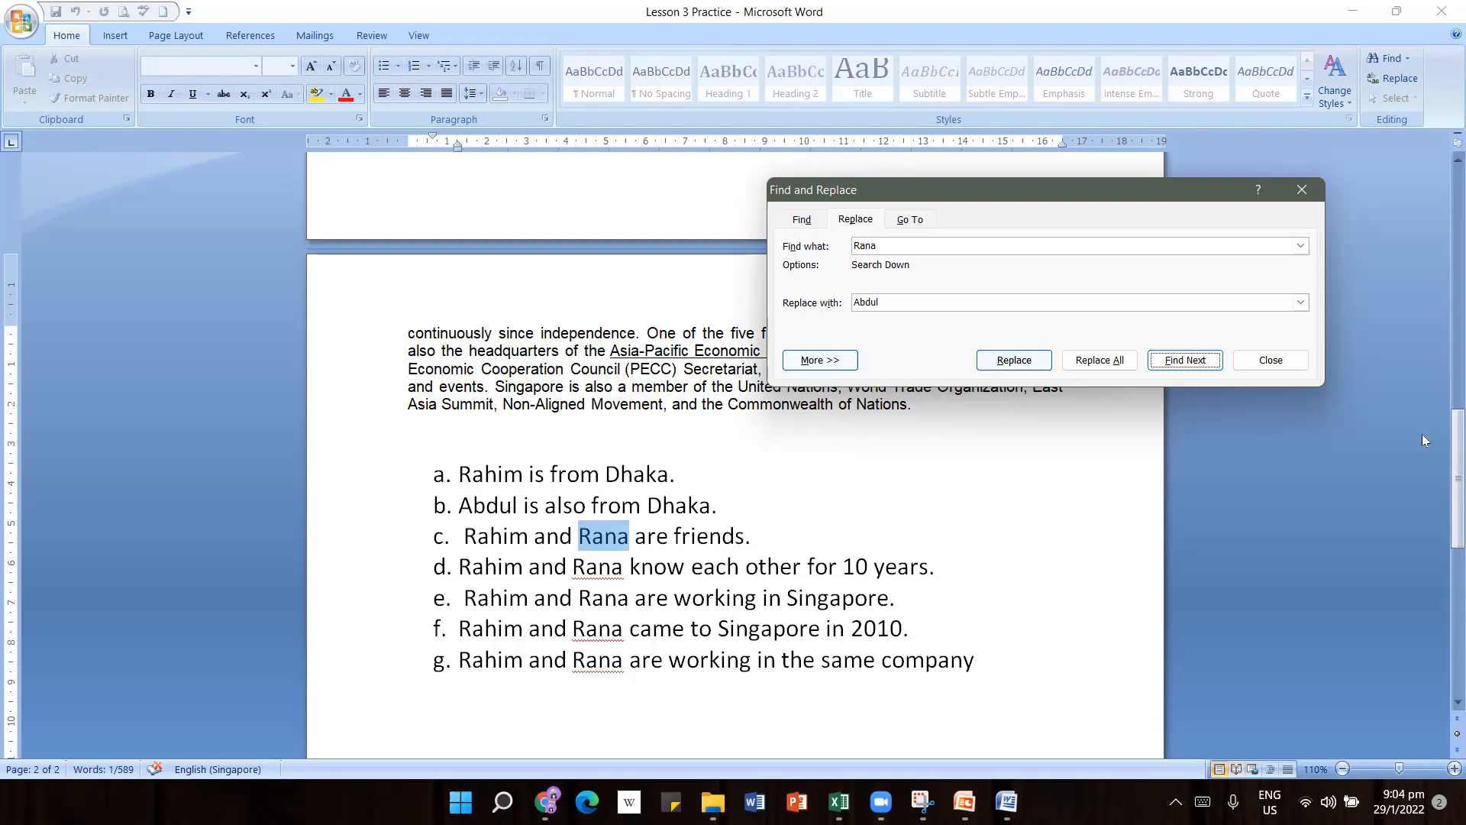
click(1271, 360)
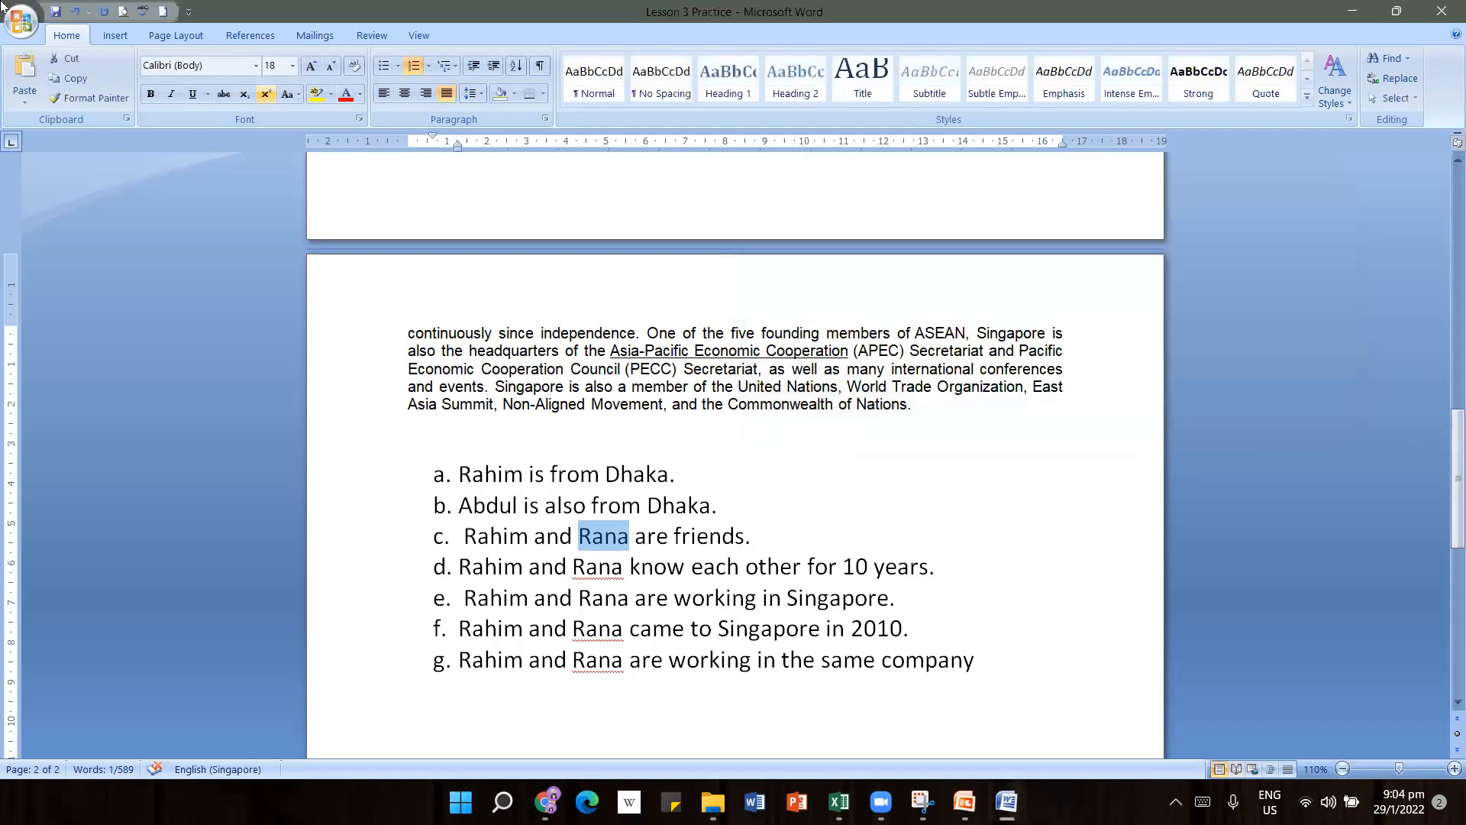
click(74, 12)
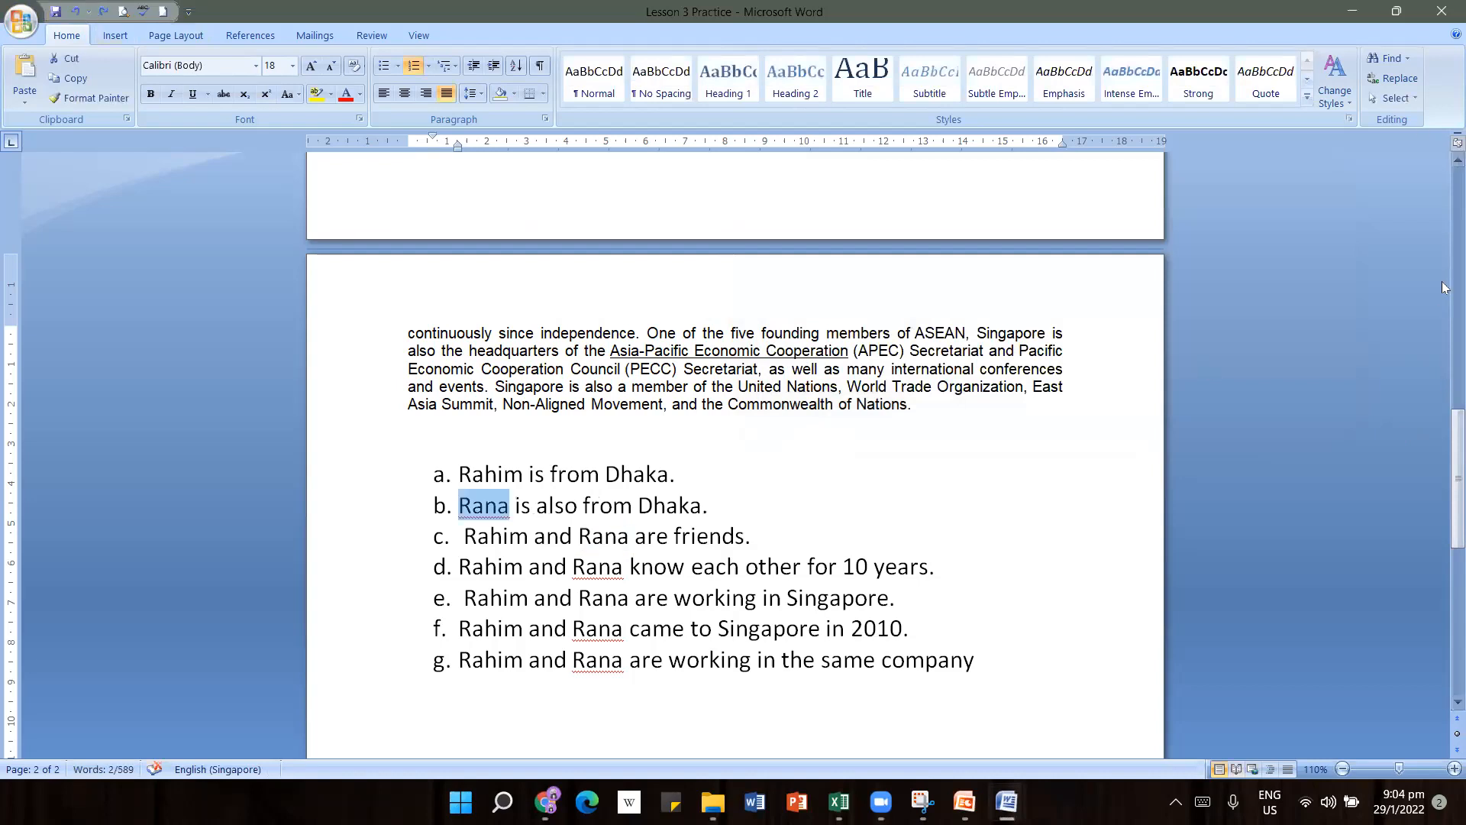
Replace the searched name one occurrence at a time in items b and c of the lettered list
click(1398, 78)
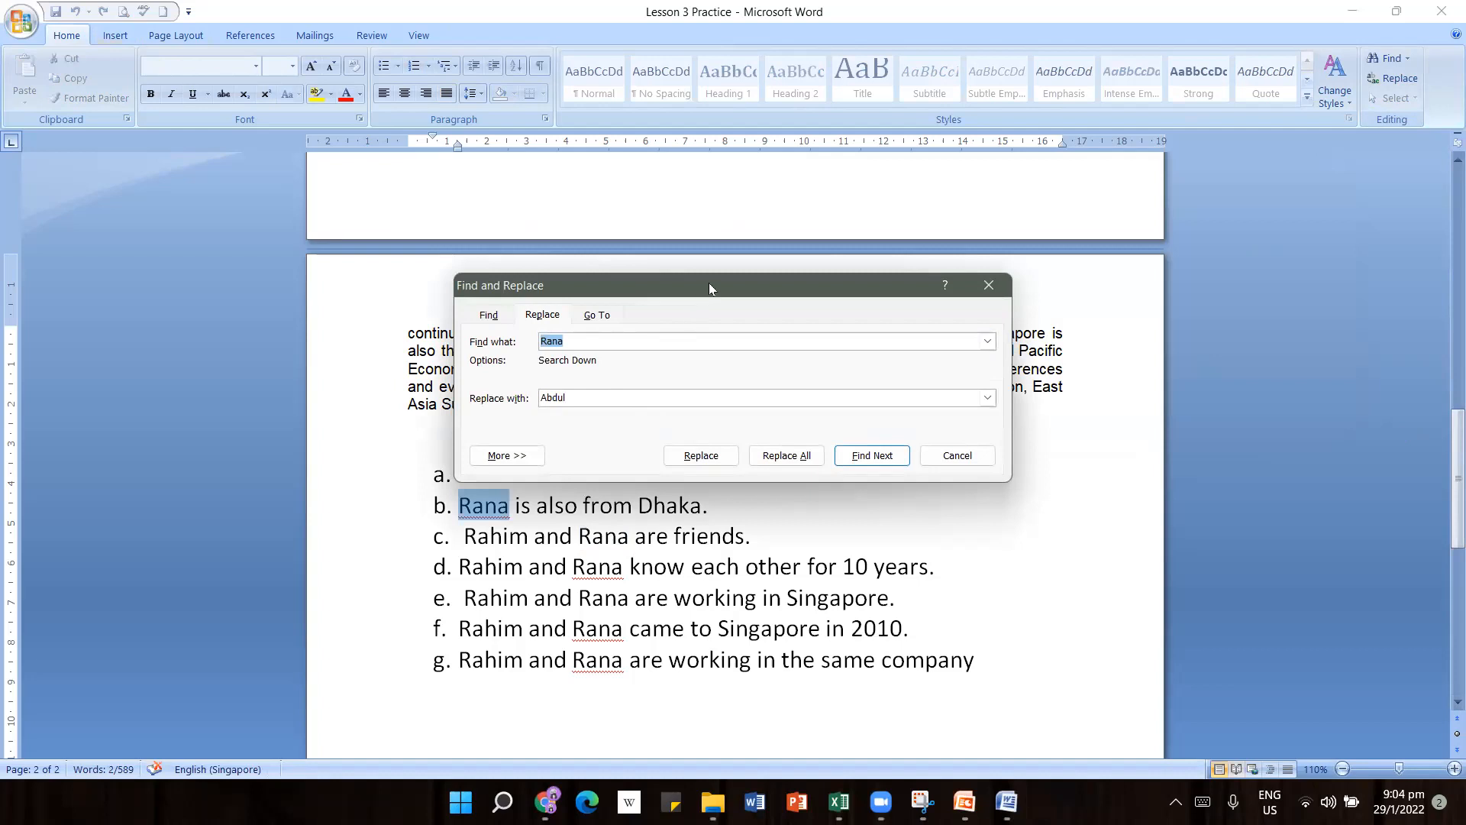
drag(709, 283, 835, 234)
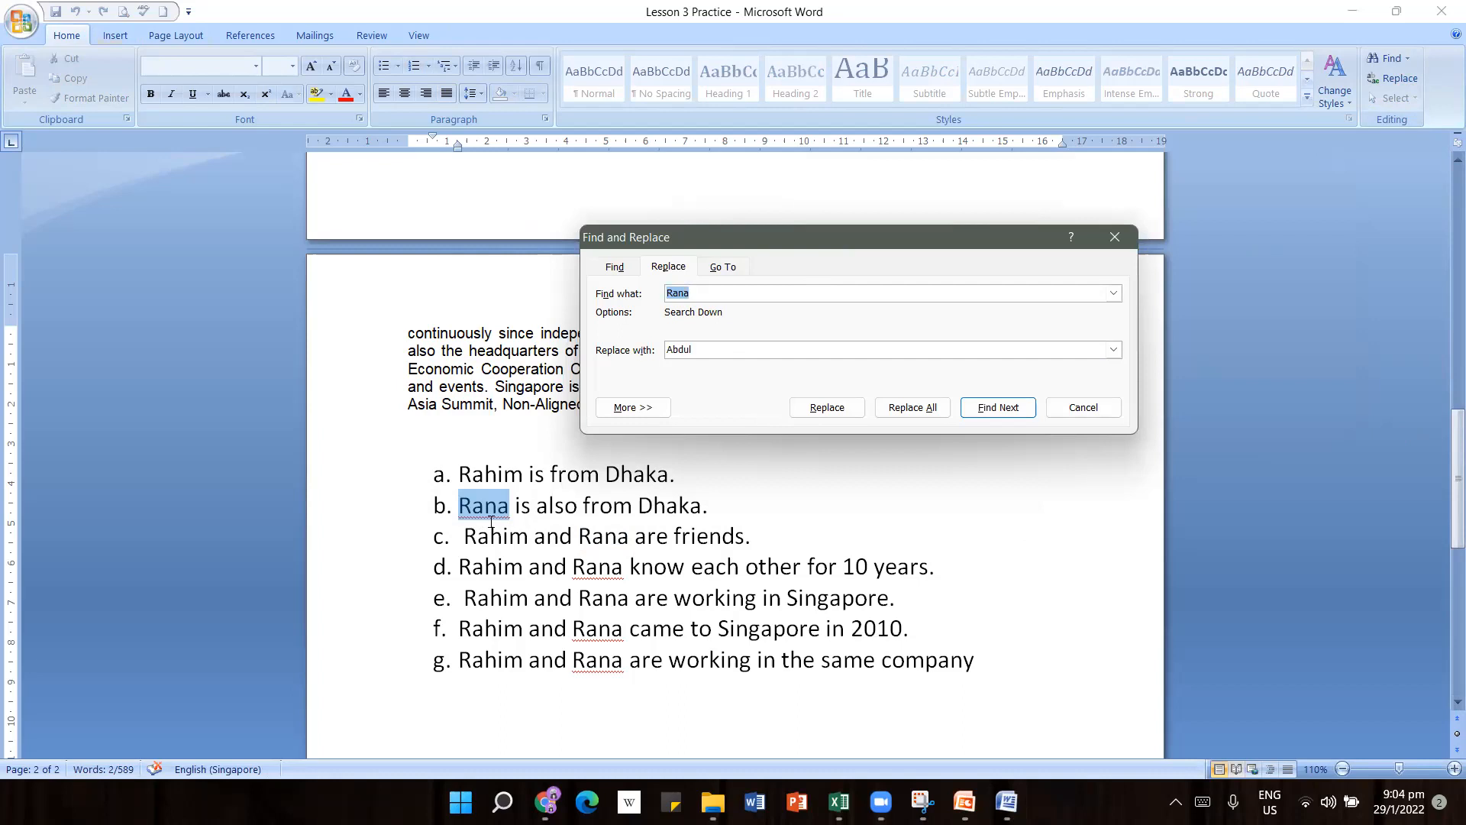
click(827, 408)
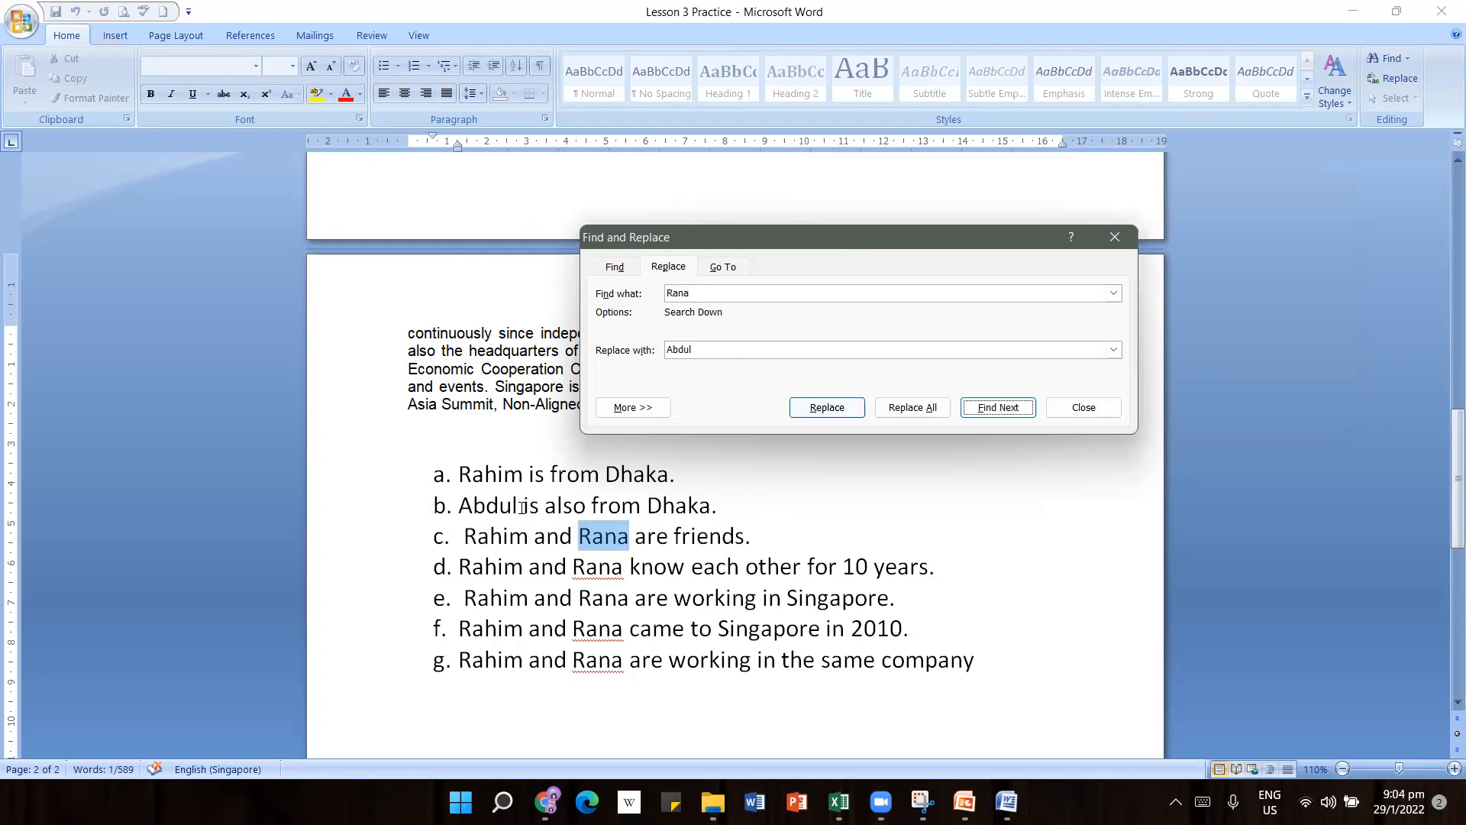
click(823, 412)
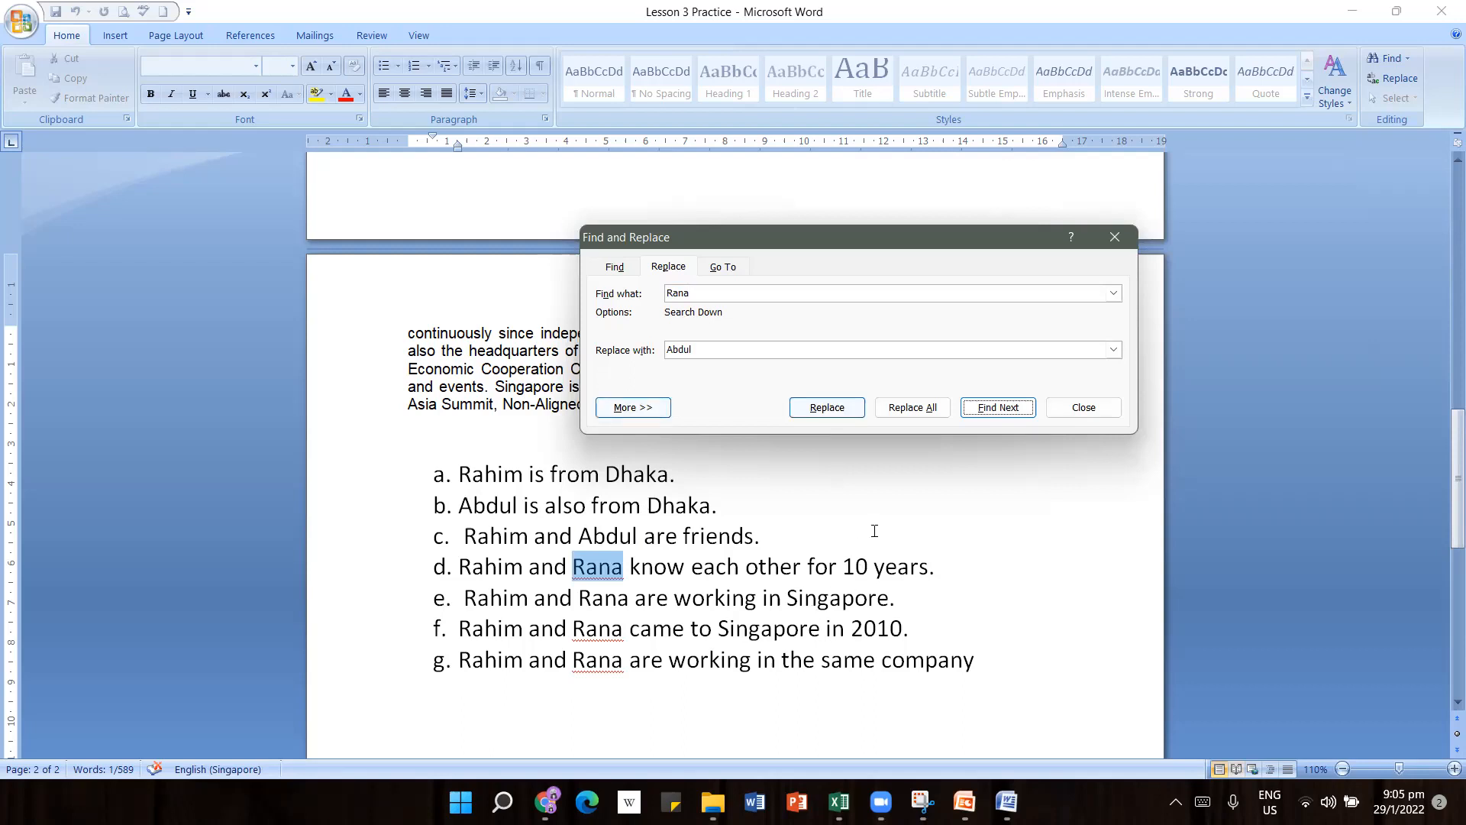
Replace all remaining occurrences of the searched name at once, continuing the search from the beginning of the document
click(913, 408)
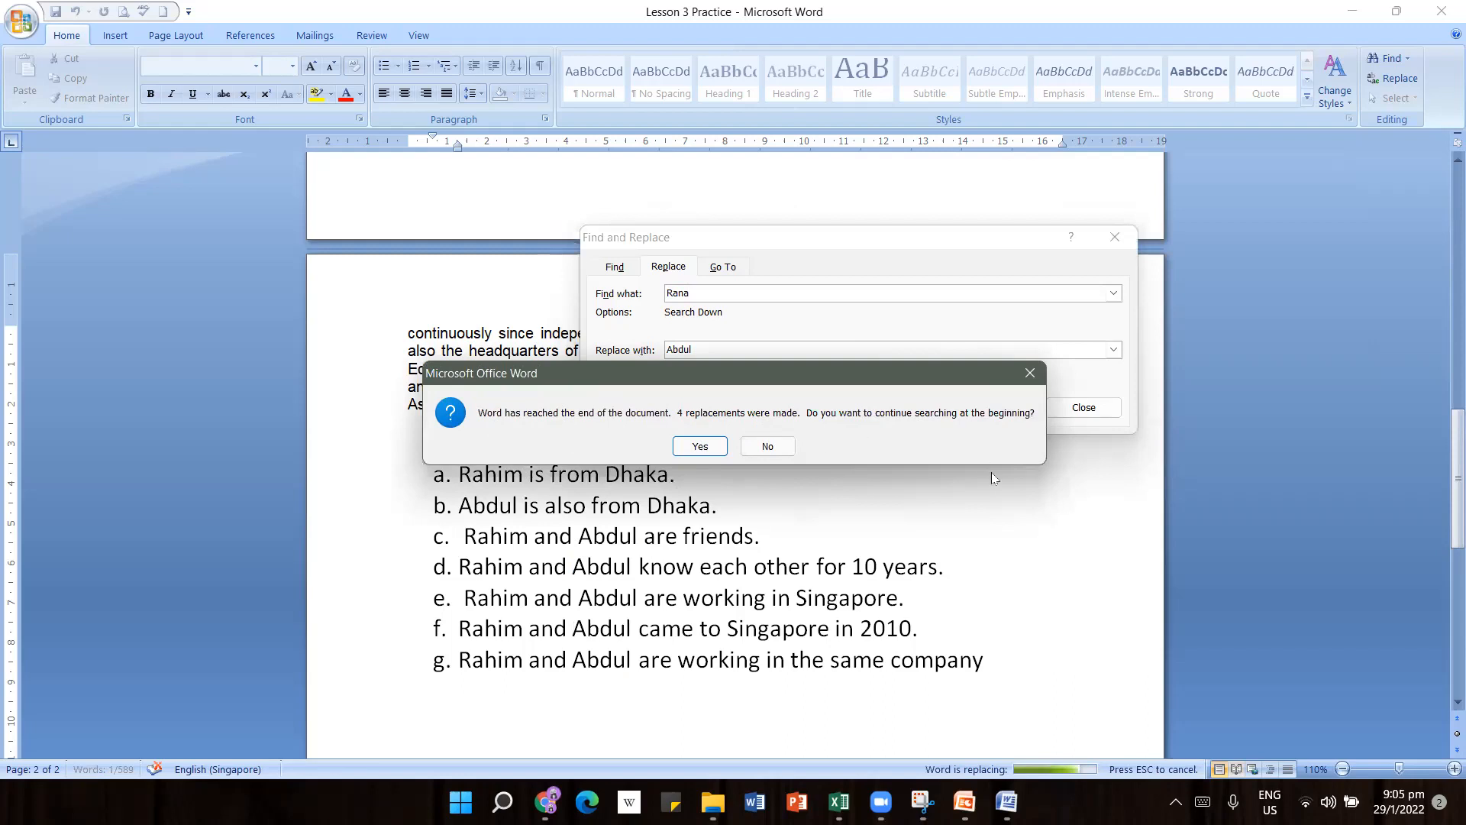
click(705, 447)
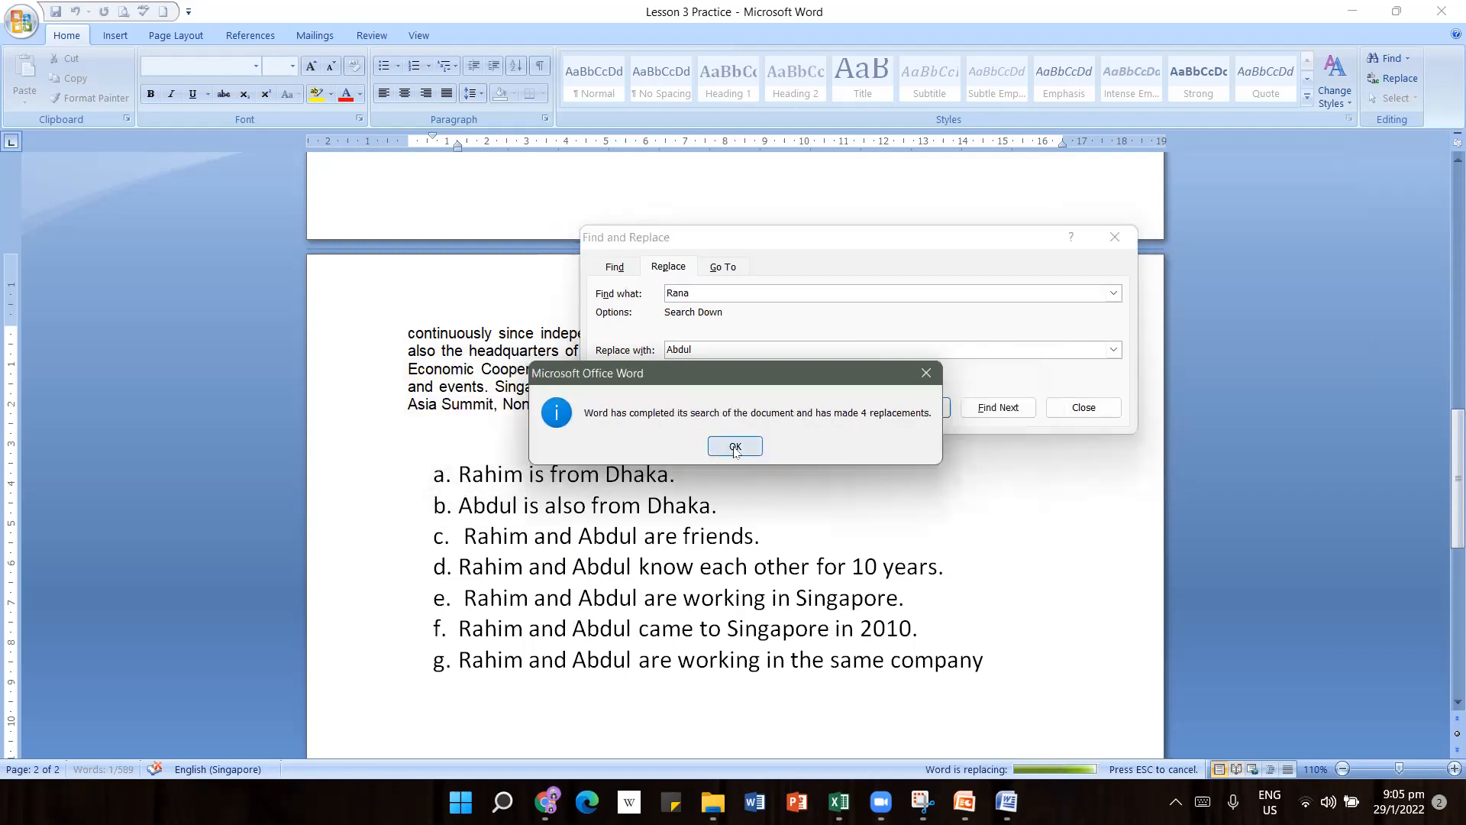
click(735, 447)
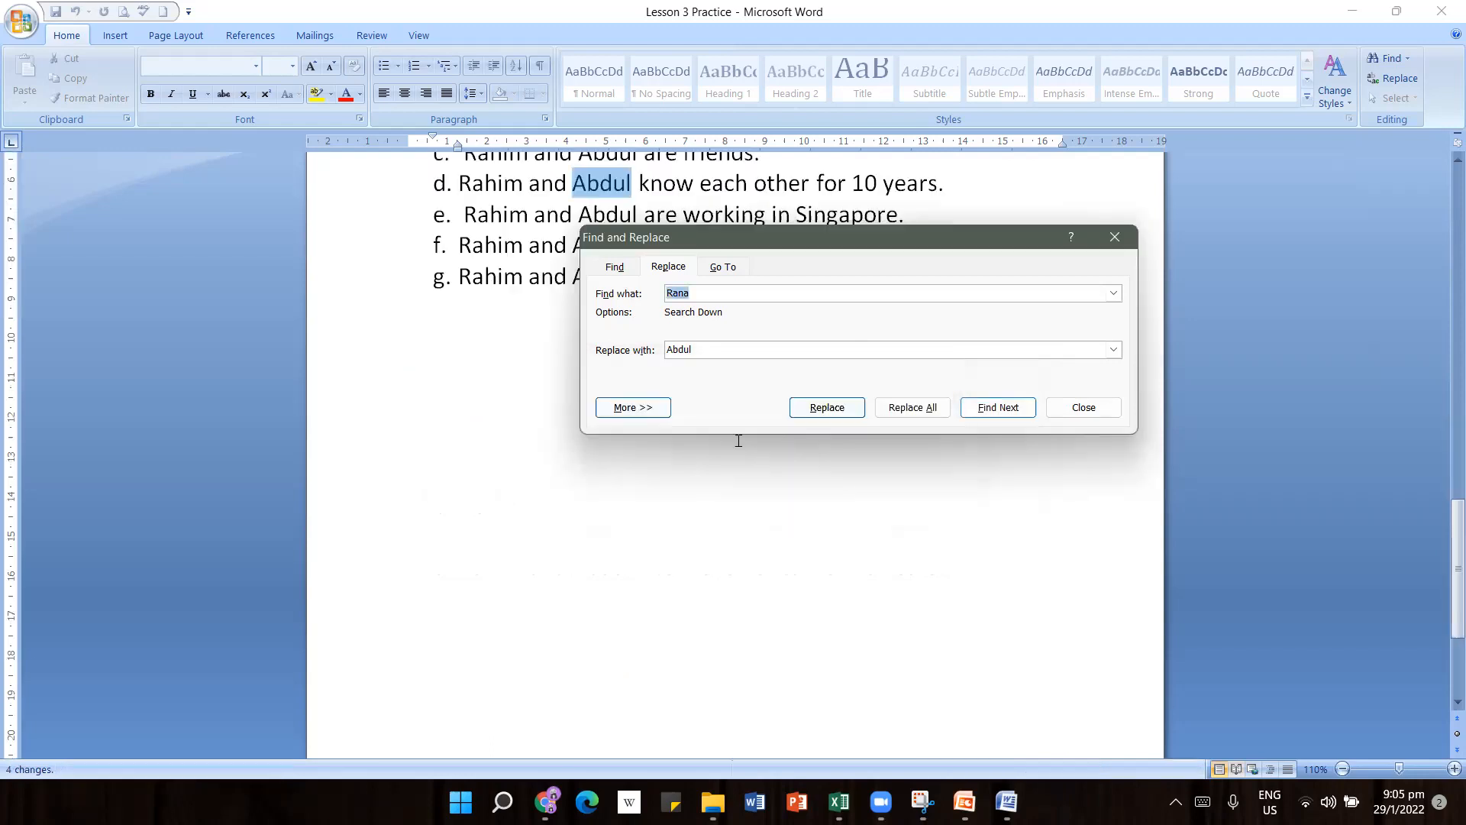
click(1098, 409)
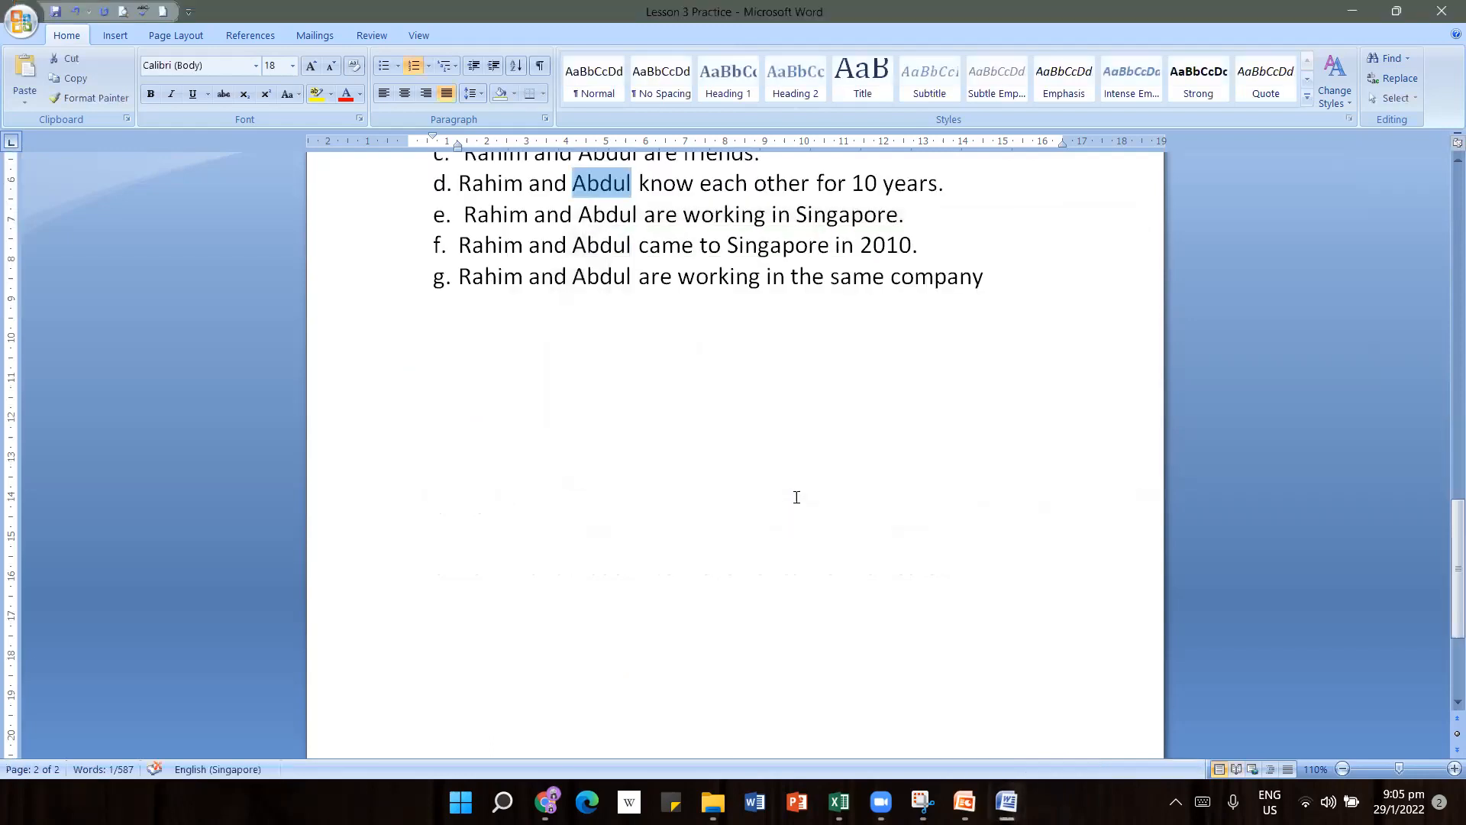
scroll(795, 497, up, 1)
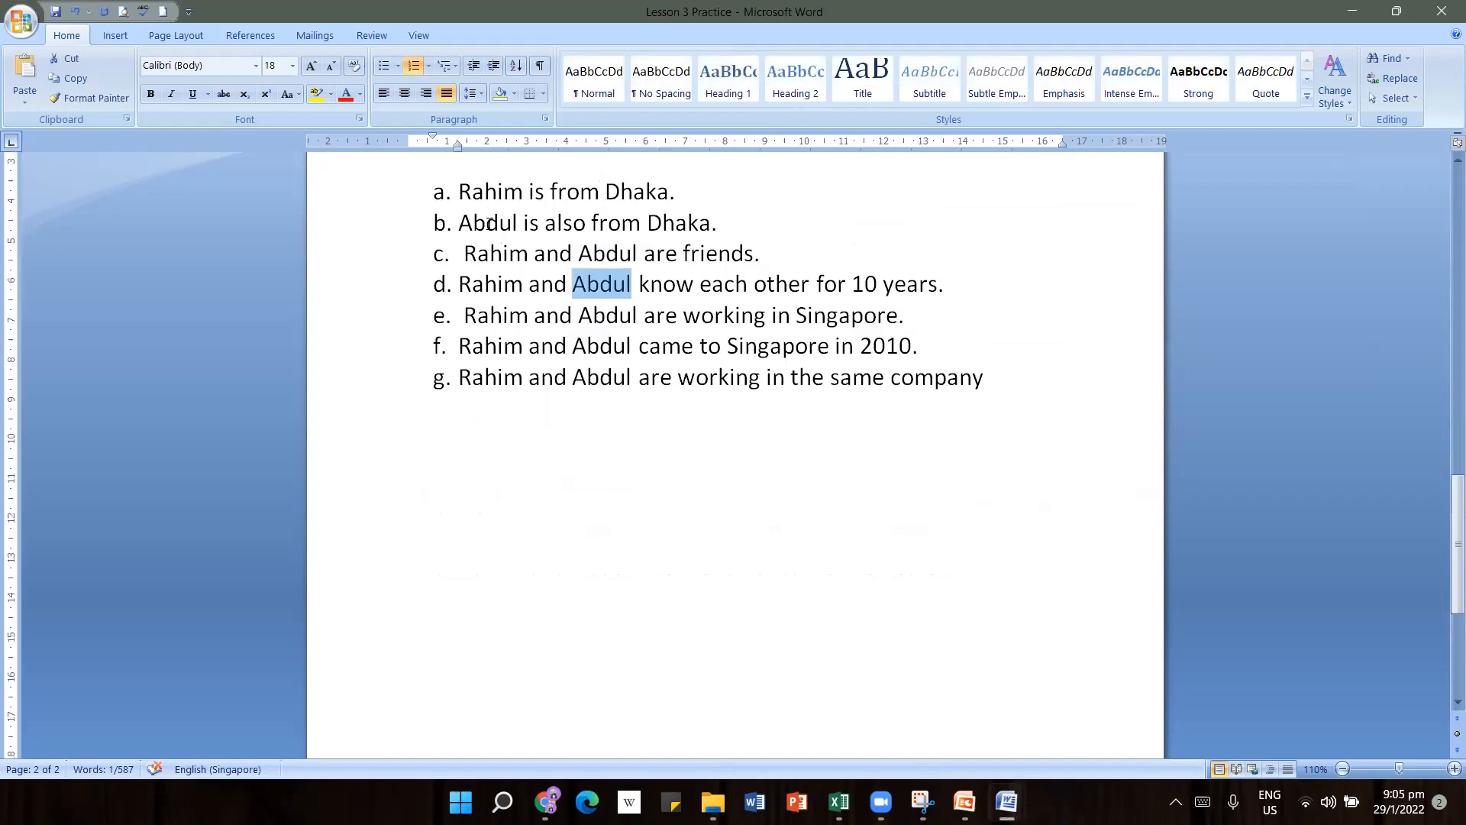
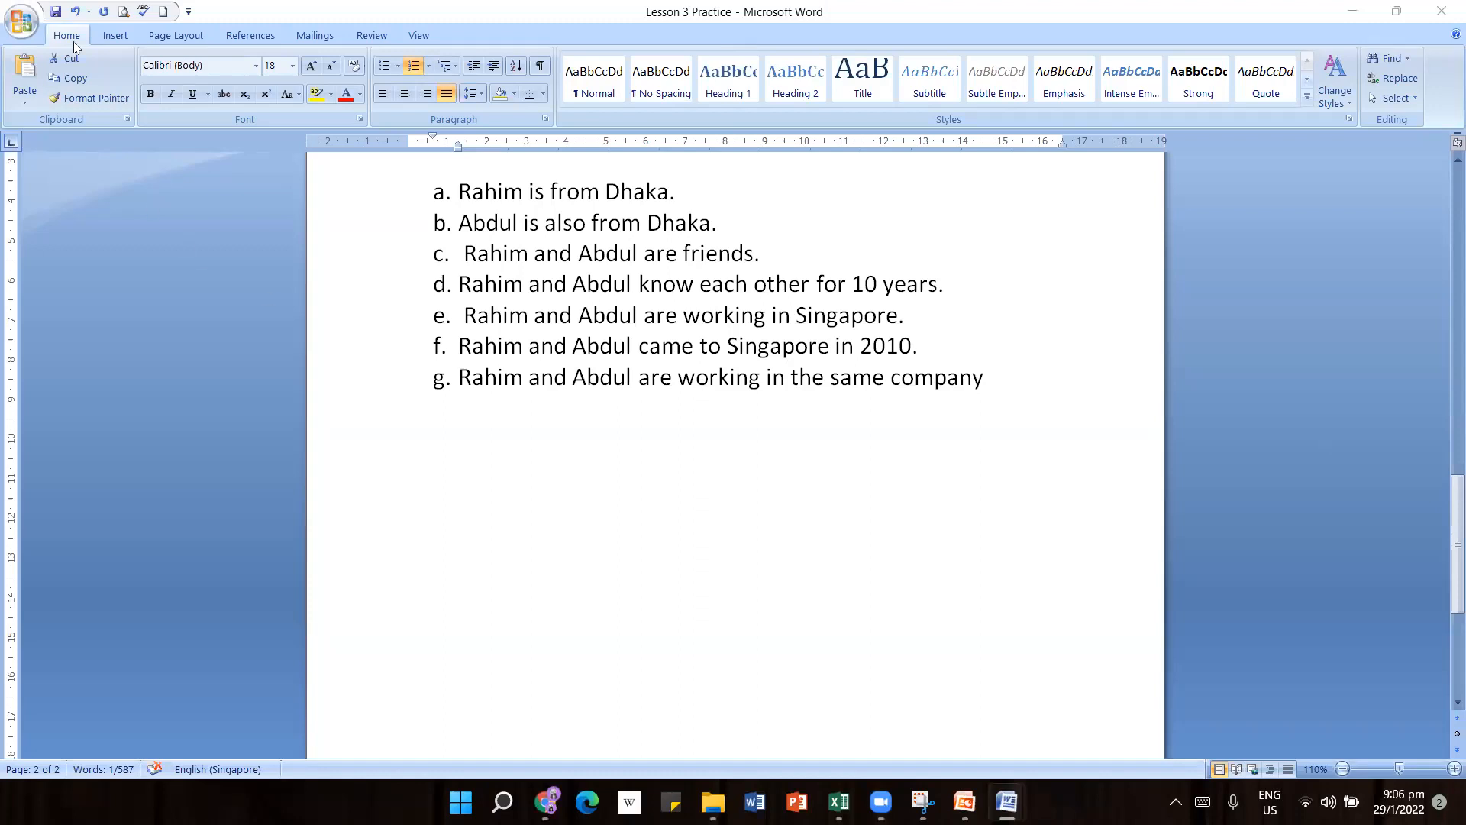
Undo the last Replace All in the lettered list and clear the text selection
click(73, 13)
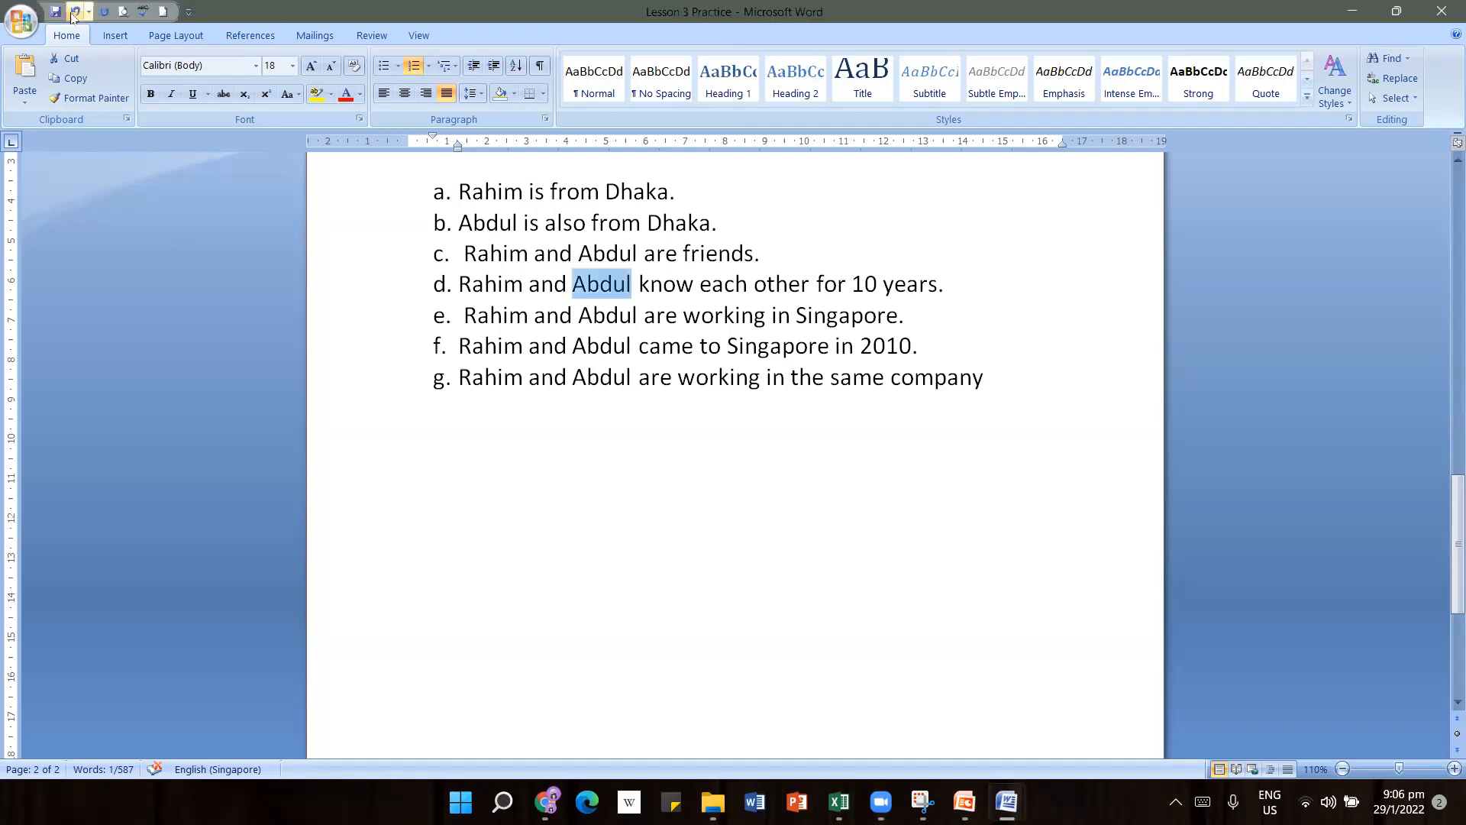
click(73, 13)
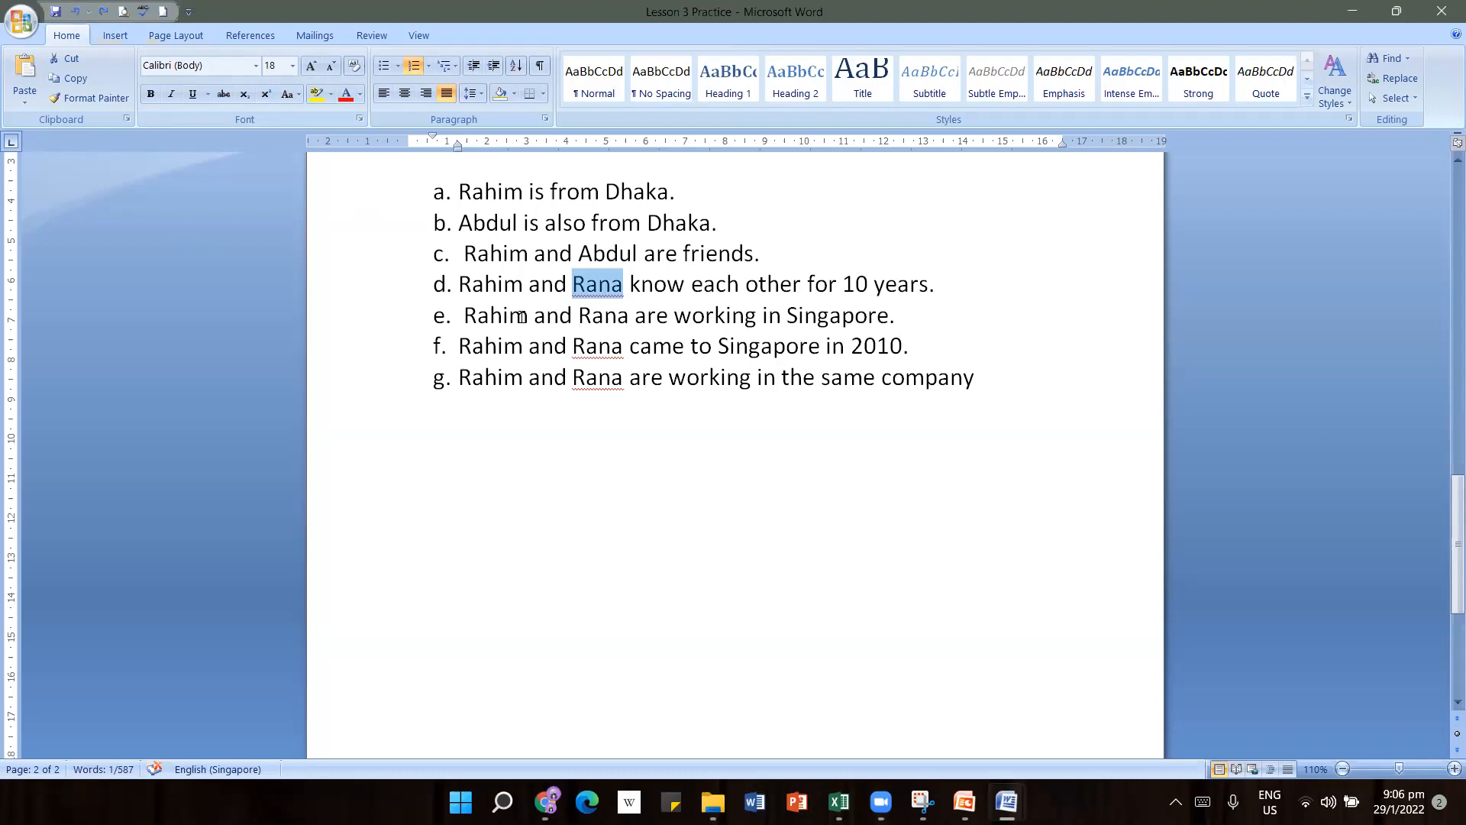
click(603, 551)
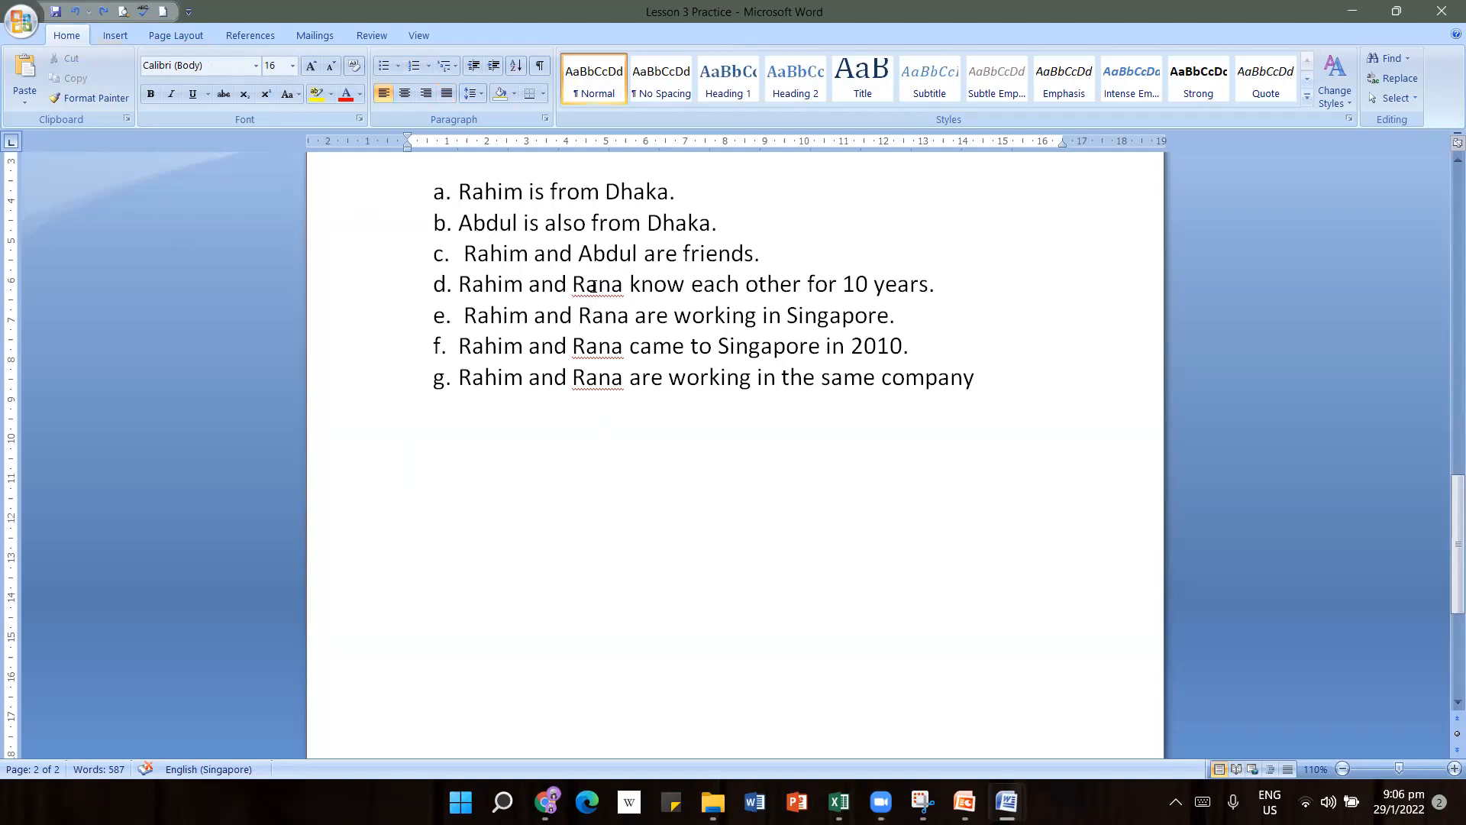
Add the name flagged as a misspelling in item d to the spelling dictionary
right_click(595, 285)
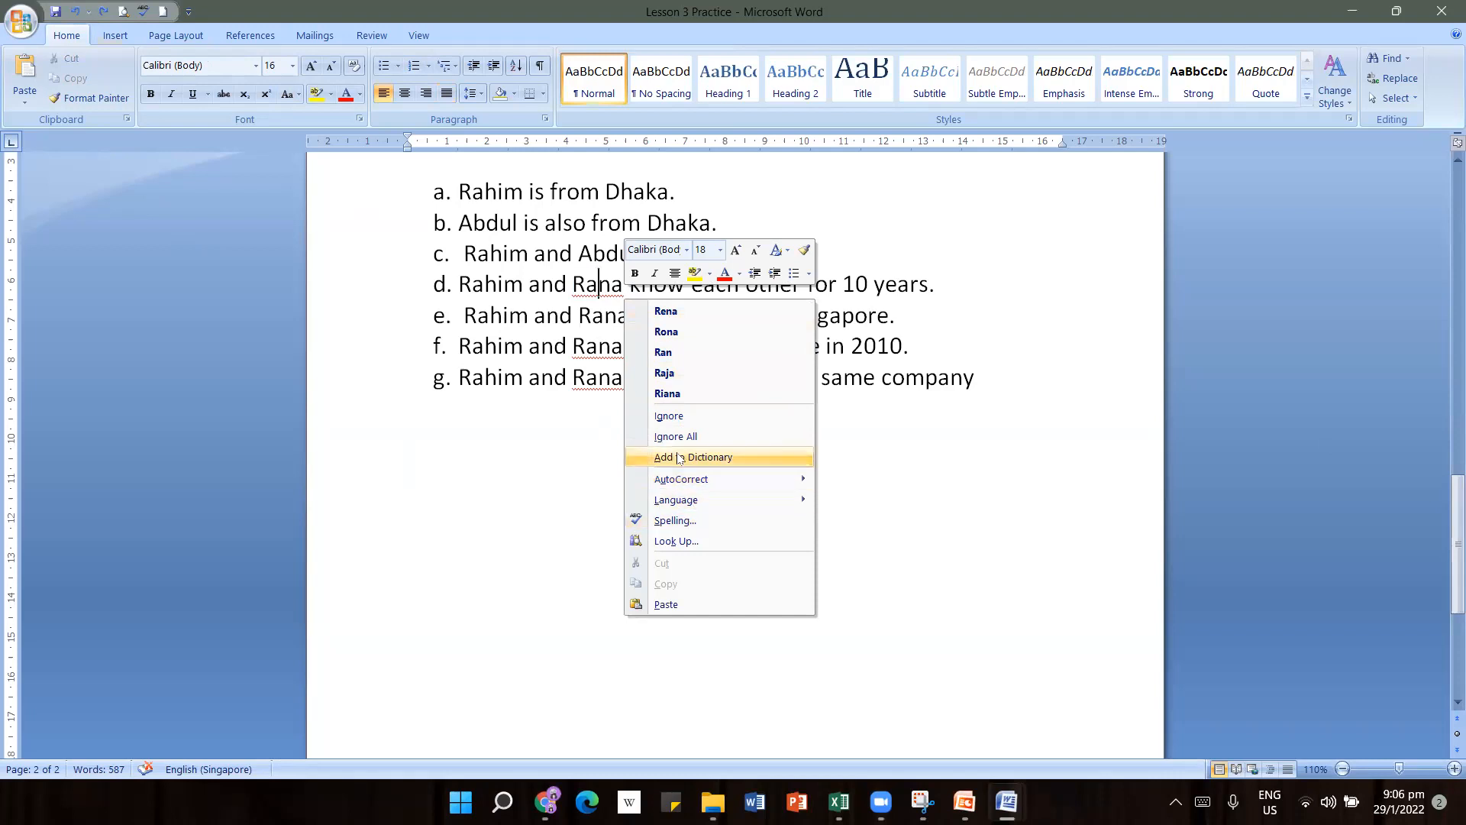
click(729, 439)
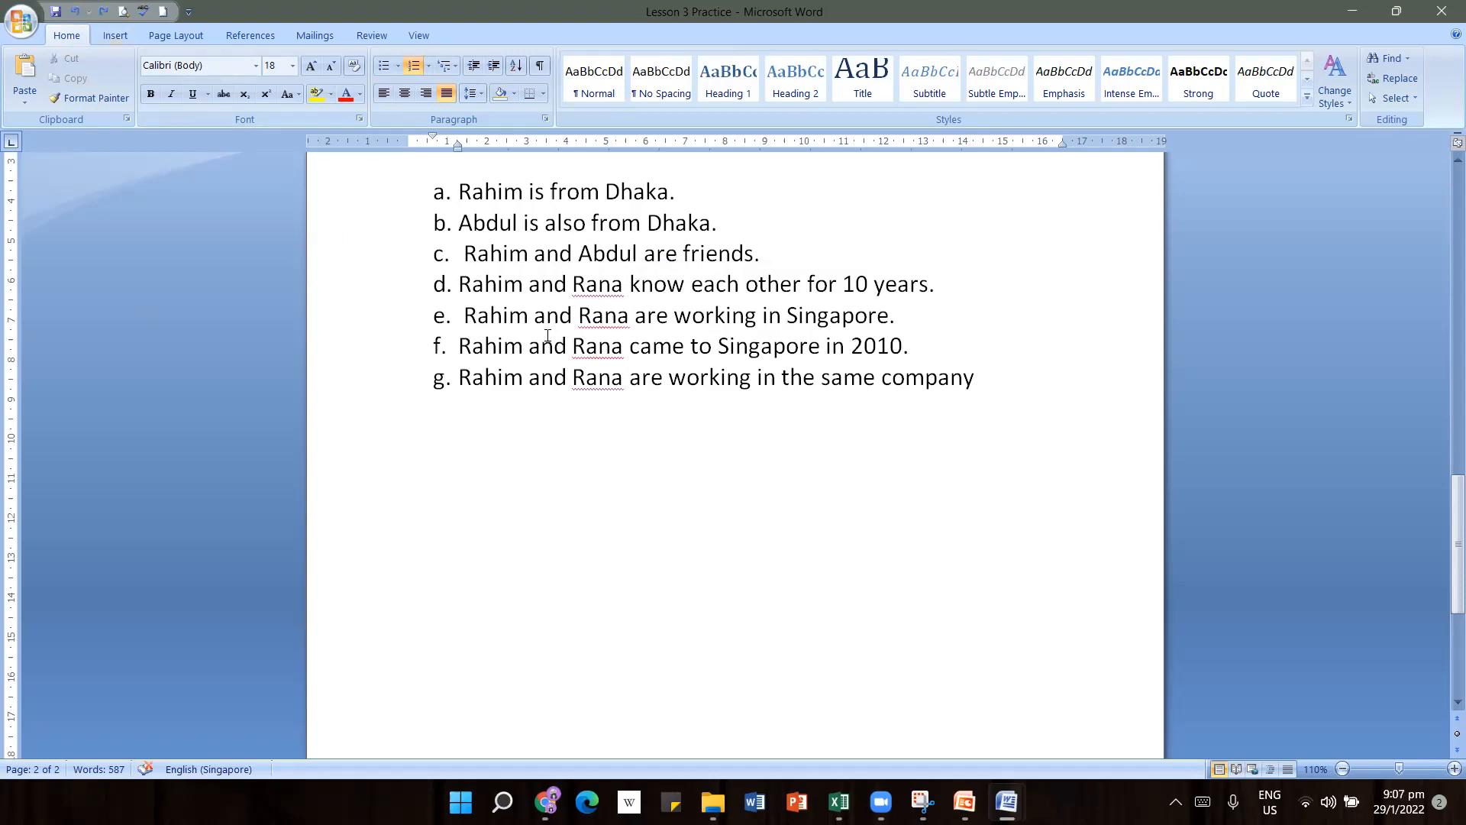
click(599, 285)
right_click(601, 289)
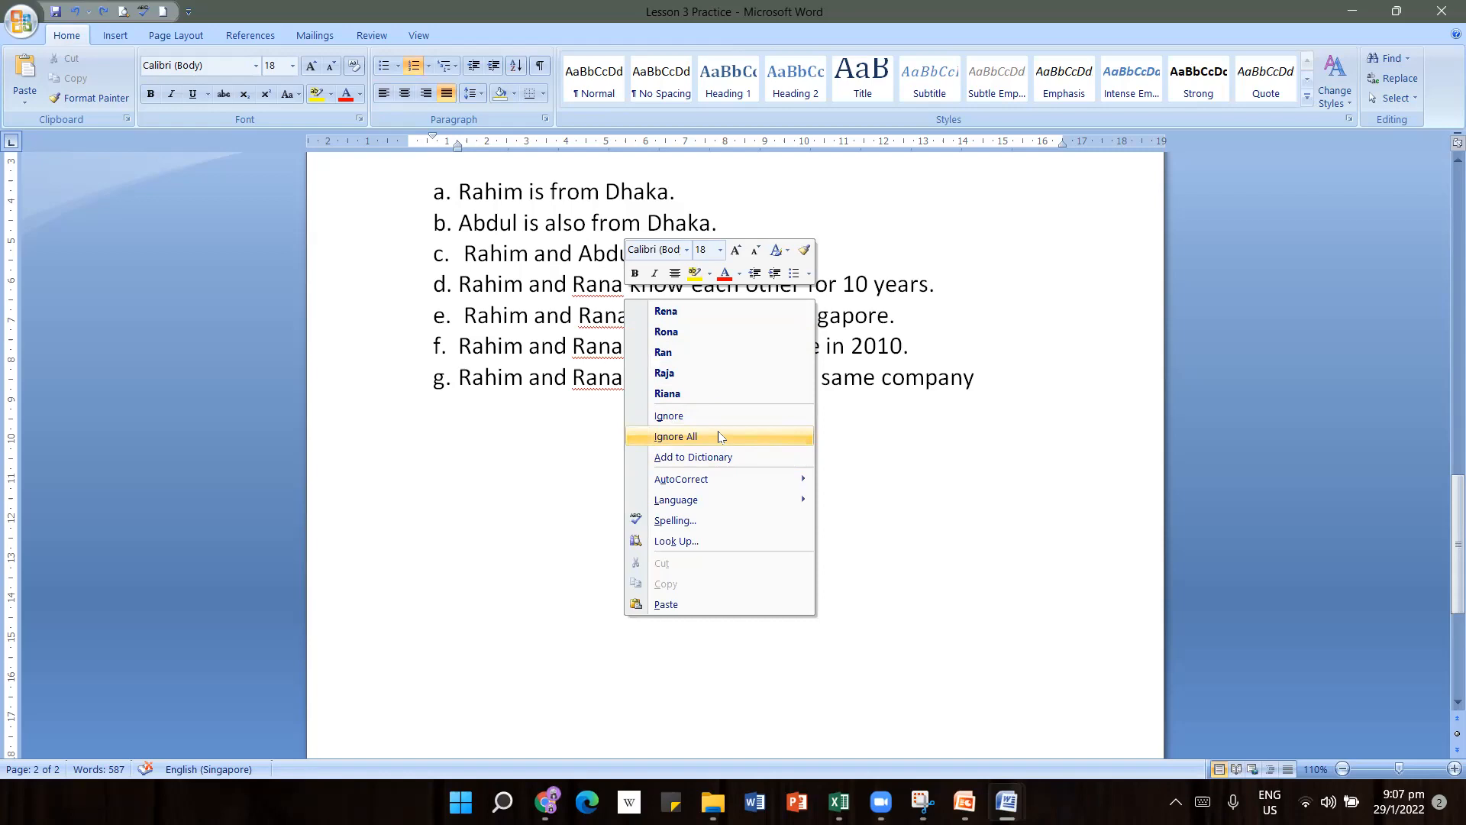
click(696, 462)
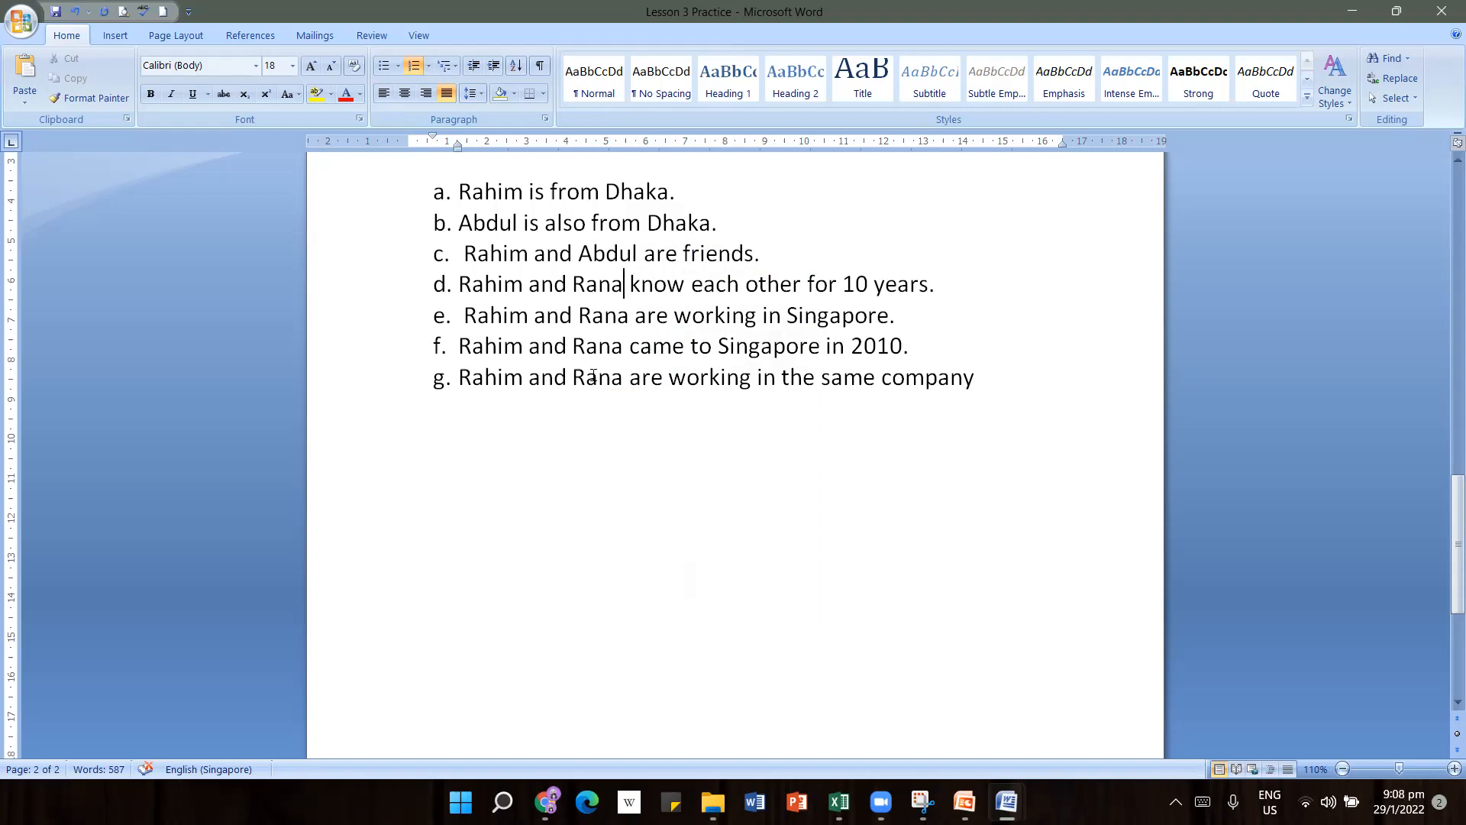
Use Replace All to swap the second name in items d to g for the replacement name, and close the dialog
click(1399, 77)
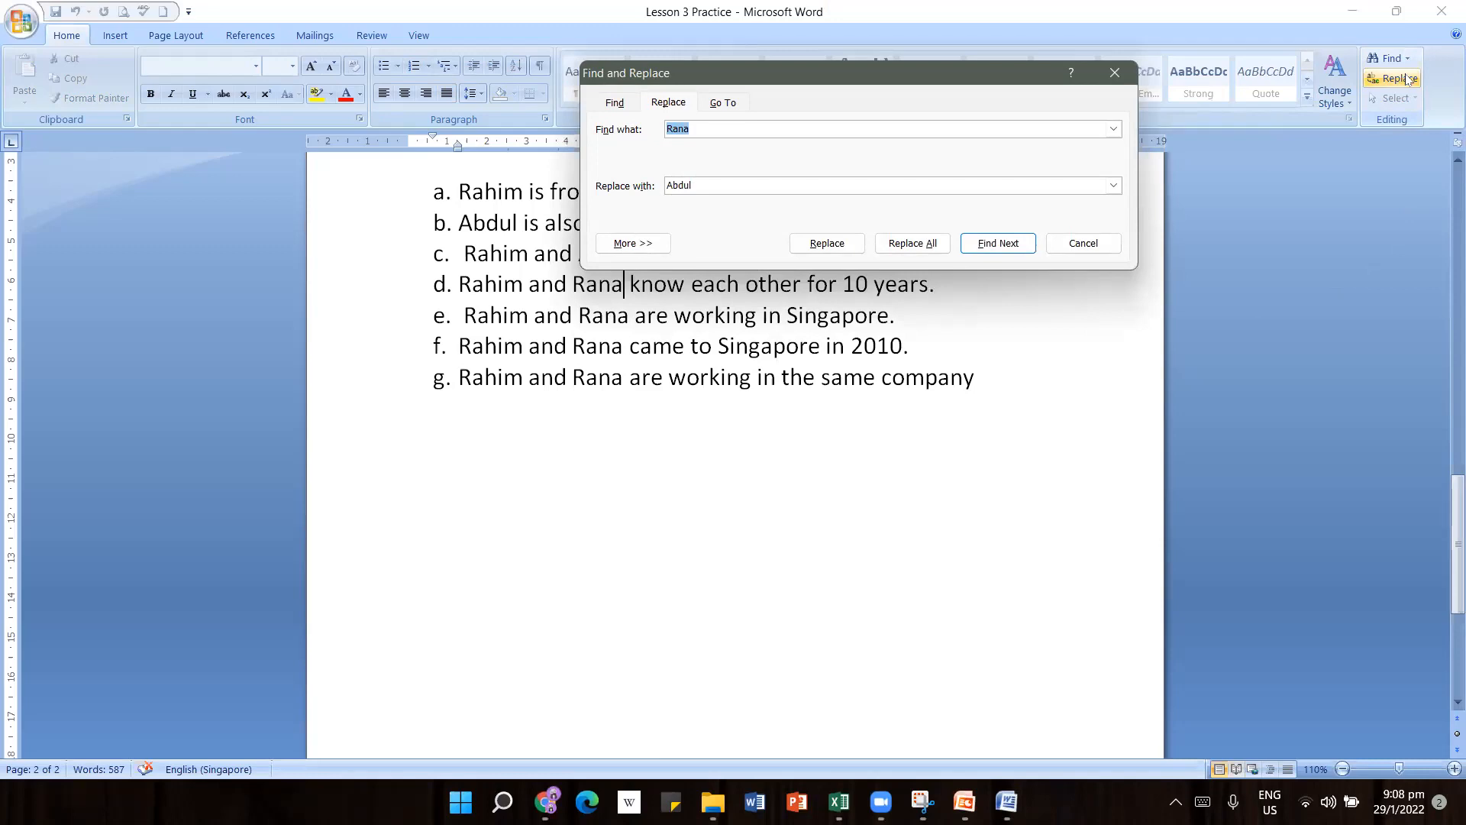
click(722, 127)
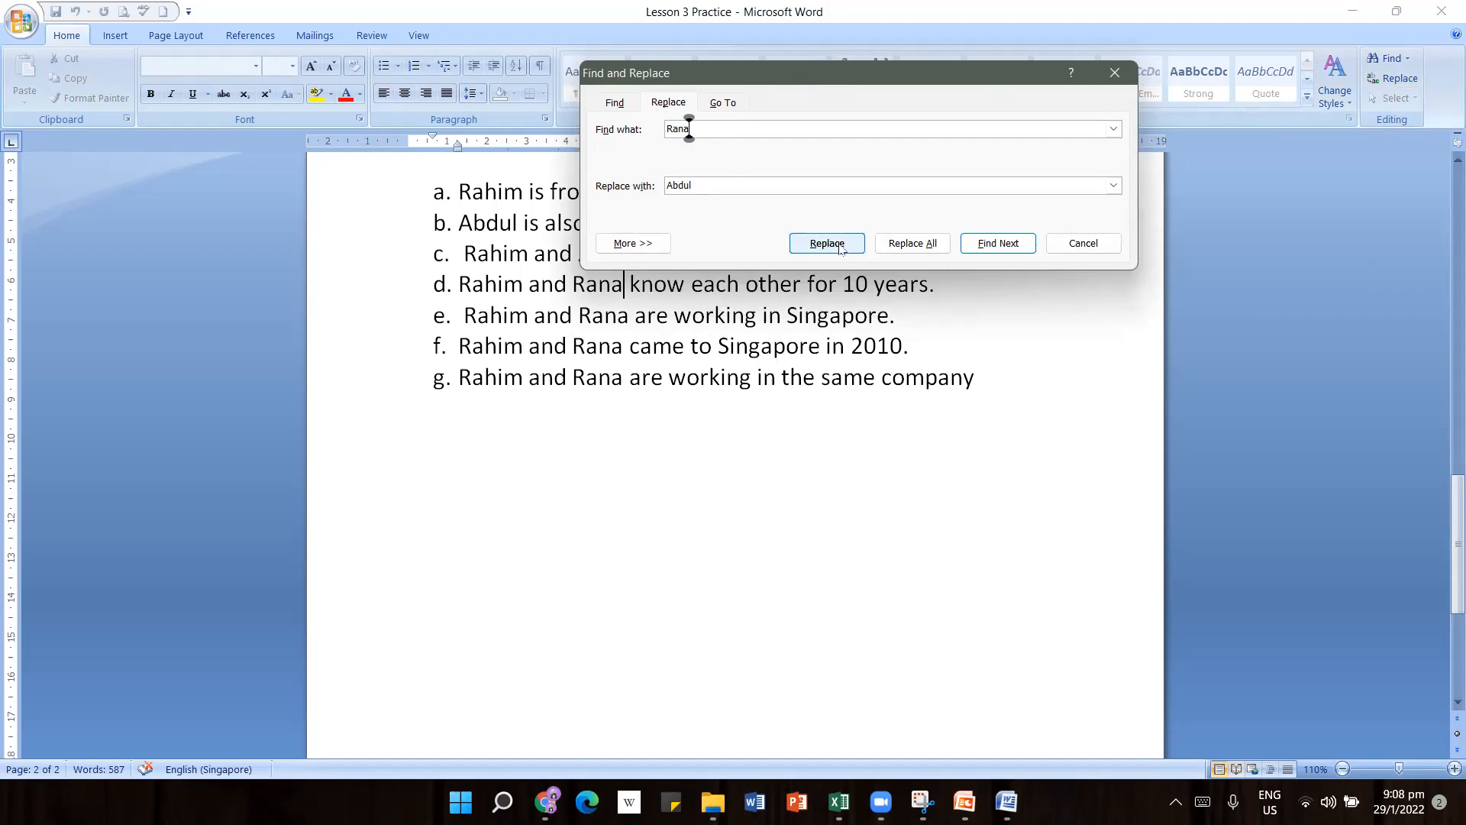
click(912, 252)
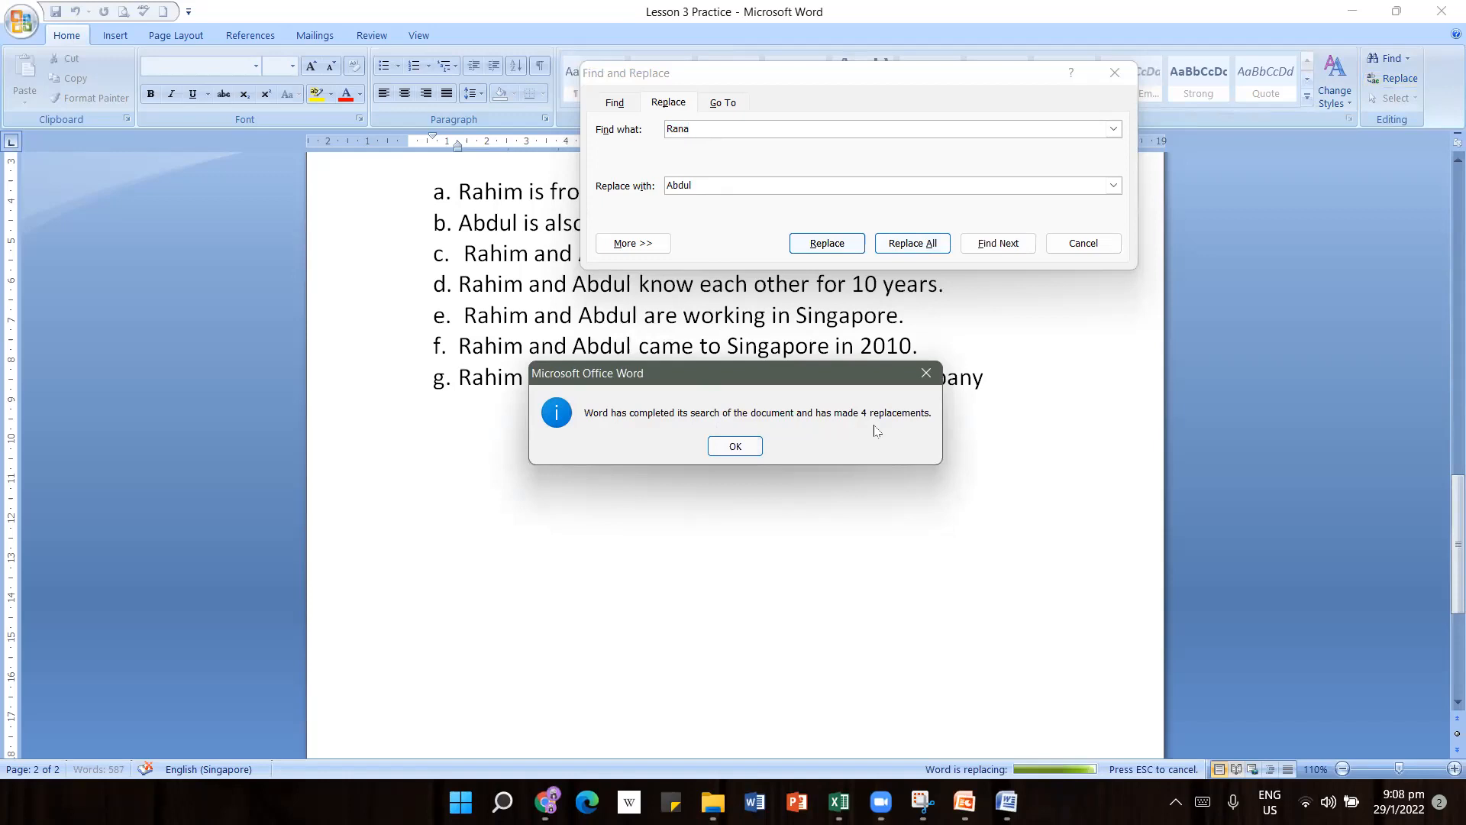
click(734, 446)
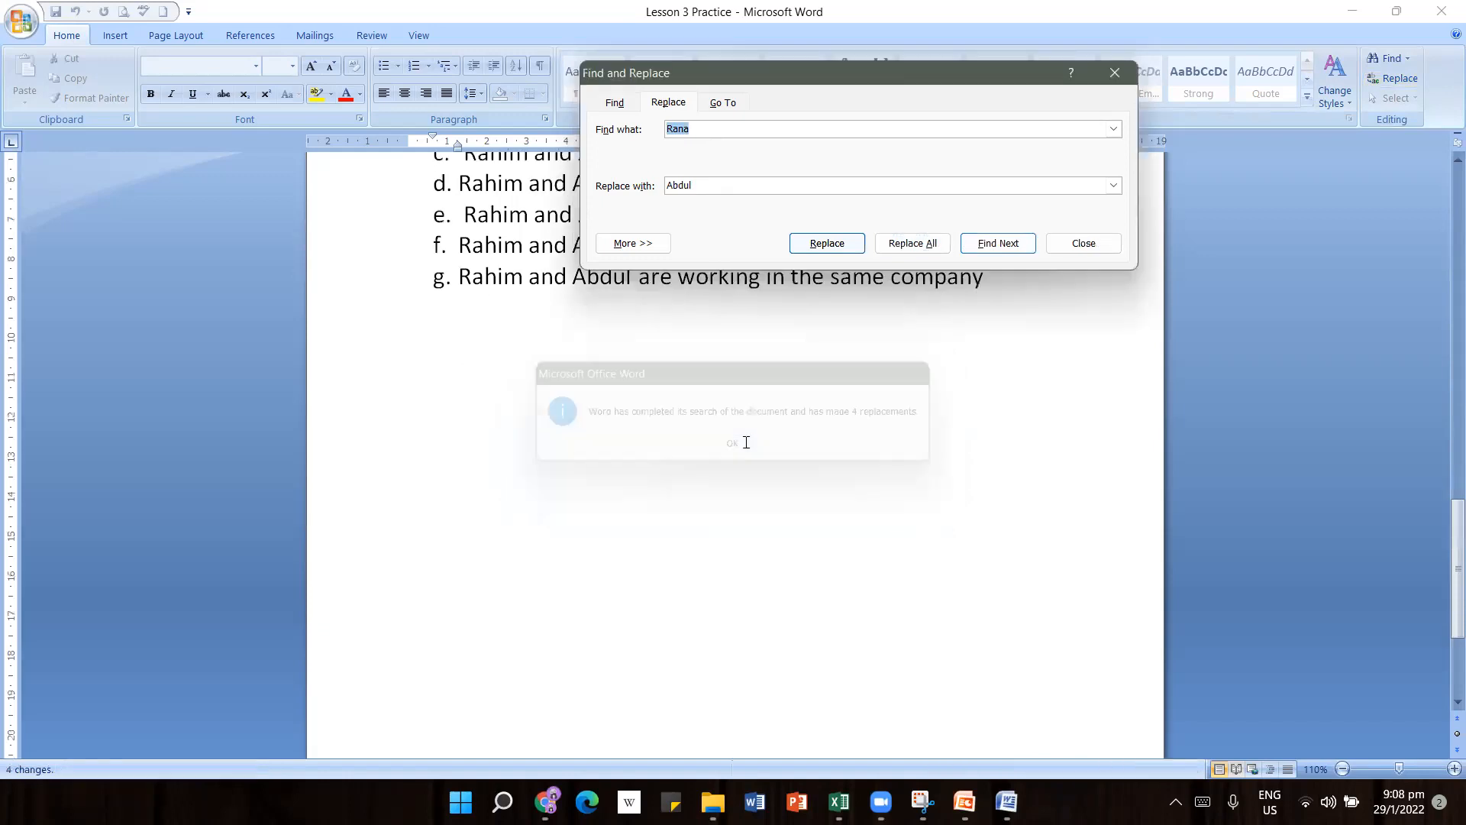
click(1066, 243)
scroll(834, 552, up, 1)
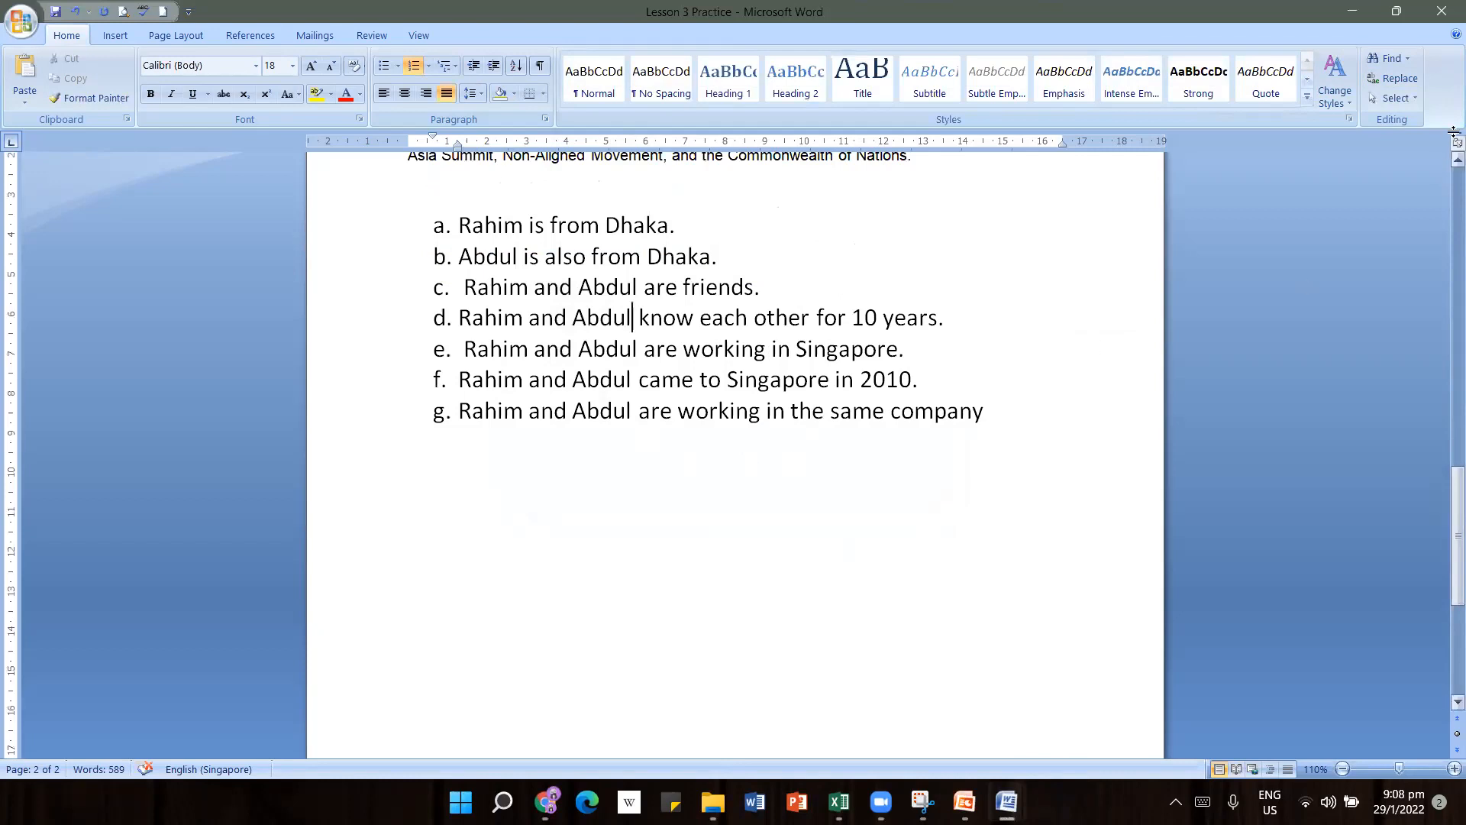
Use Replace All to swap the joined pair of names in items c to g for "They", and close the dialog
click(1410, 81)
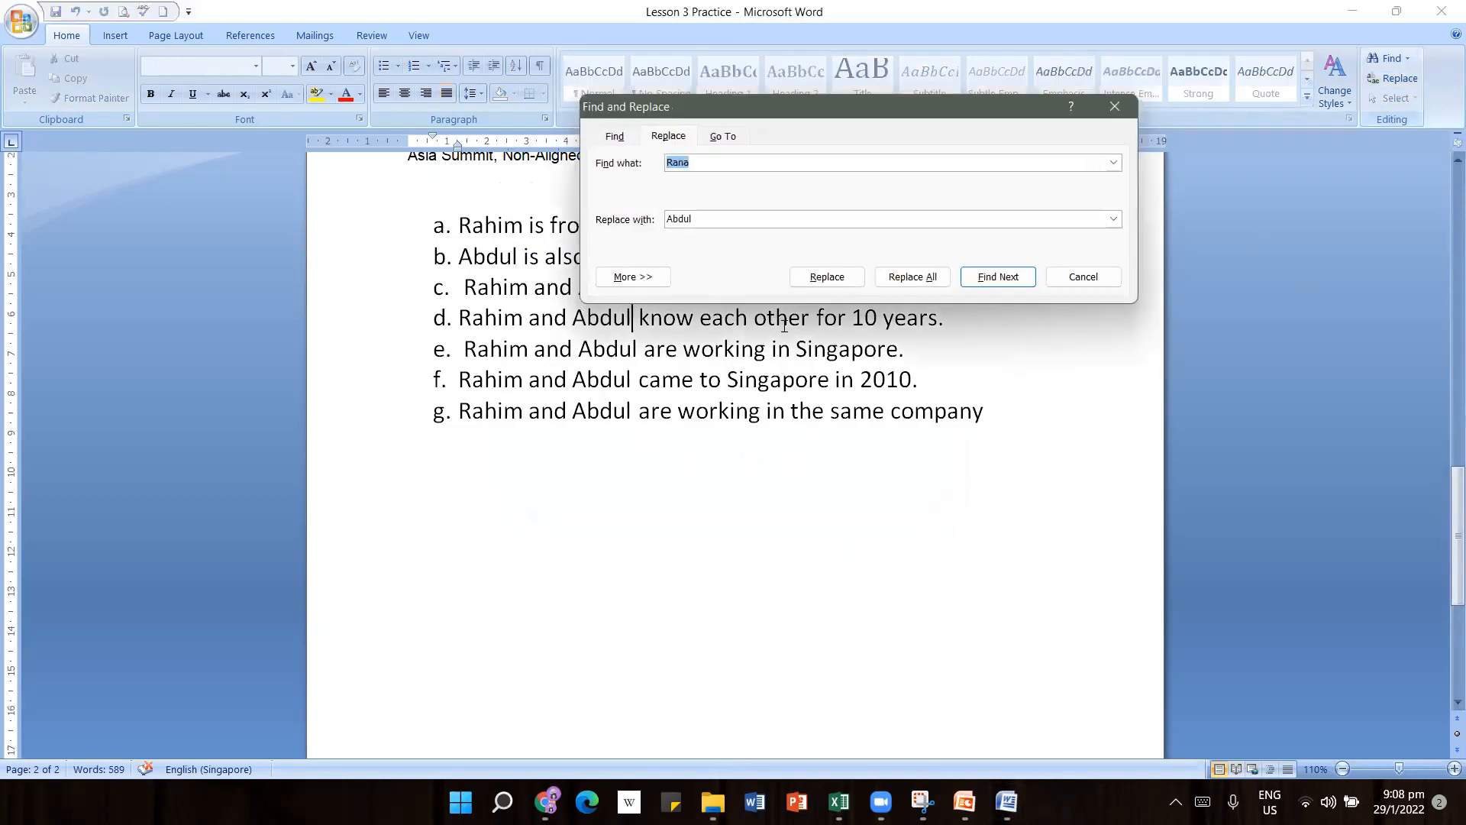
drag(843, 114, 1072, 155)
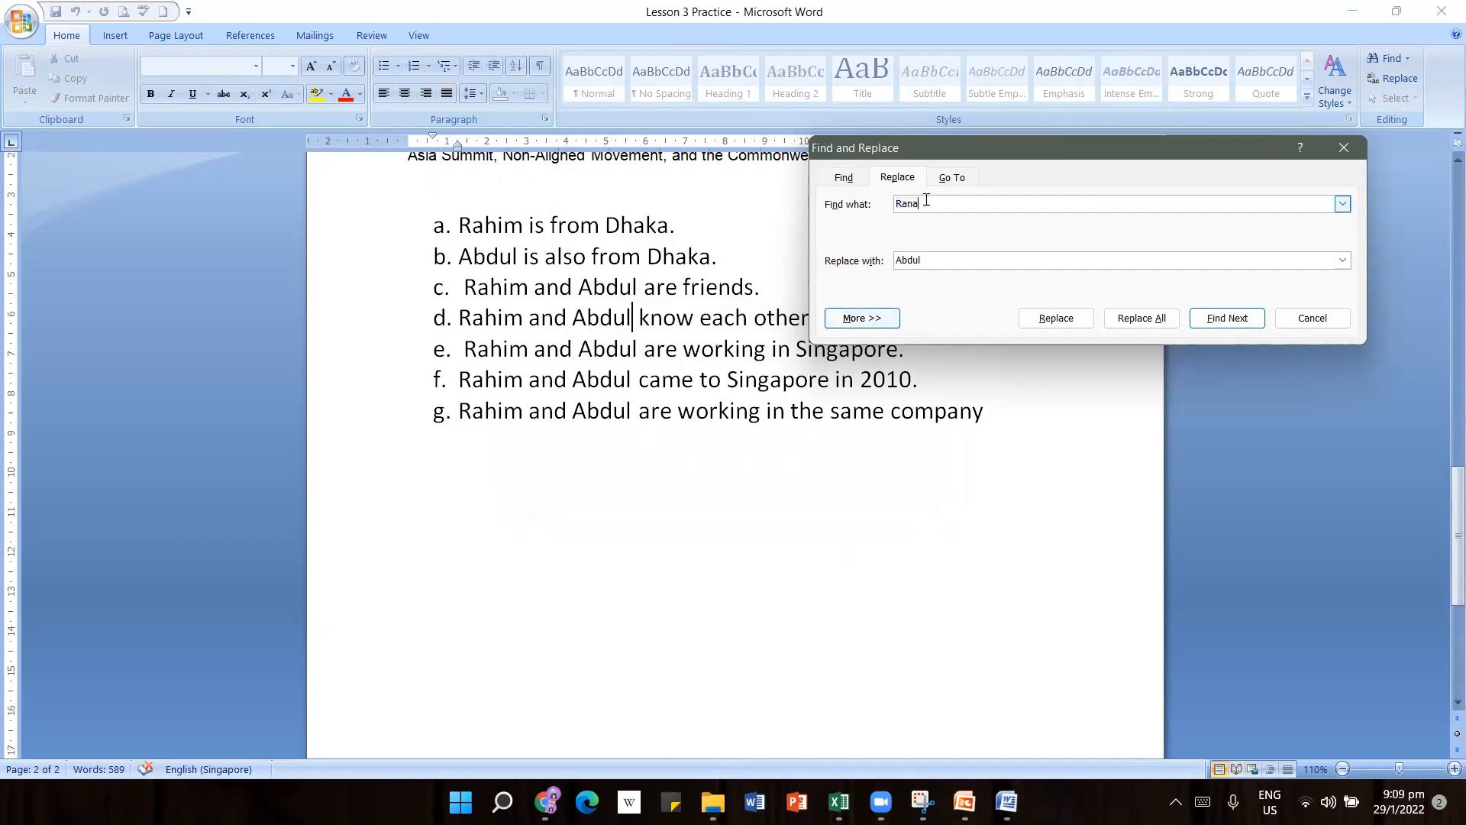
text(Rahim and Abdul)
key(Tab)
text(Th)
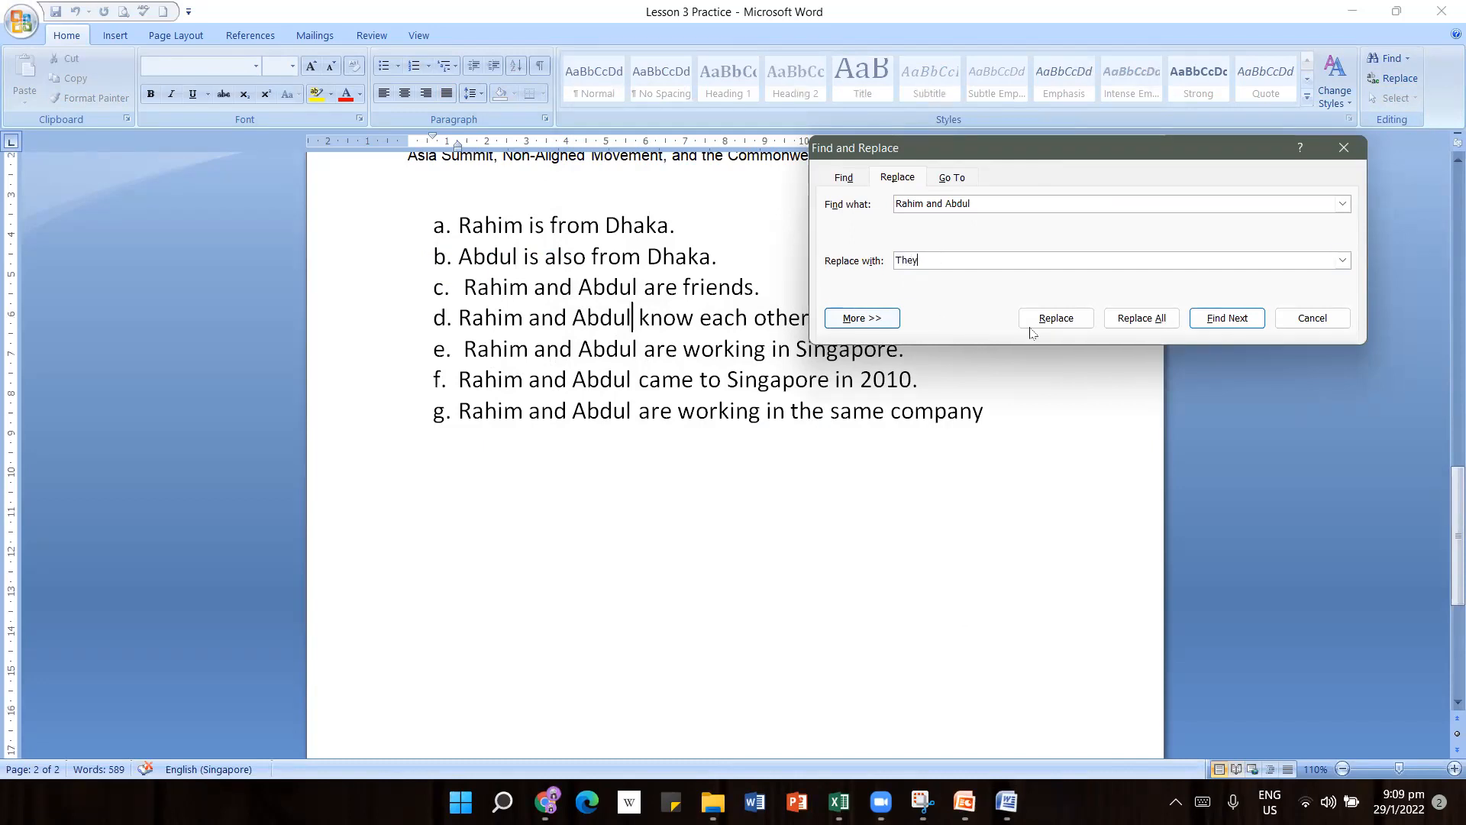
click(1153, 321)
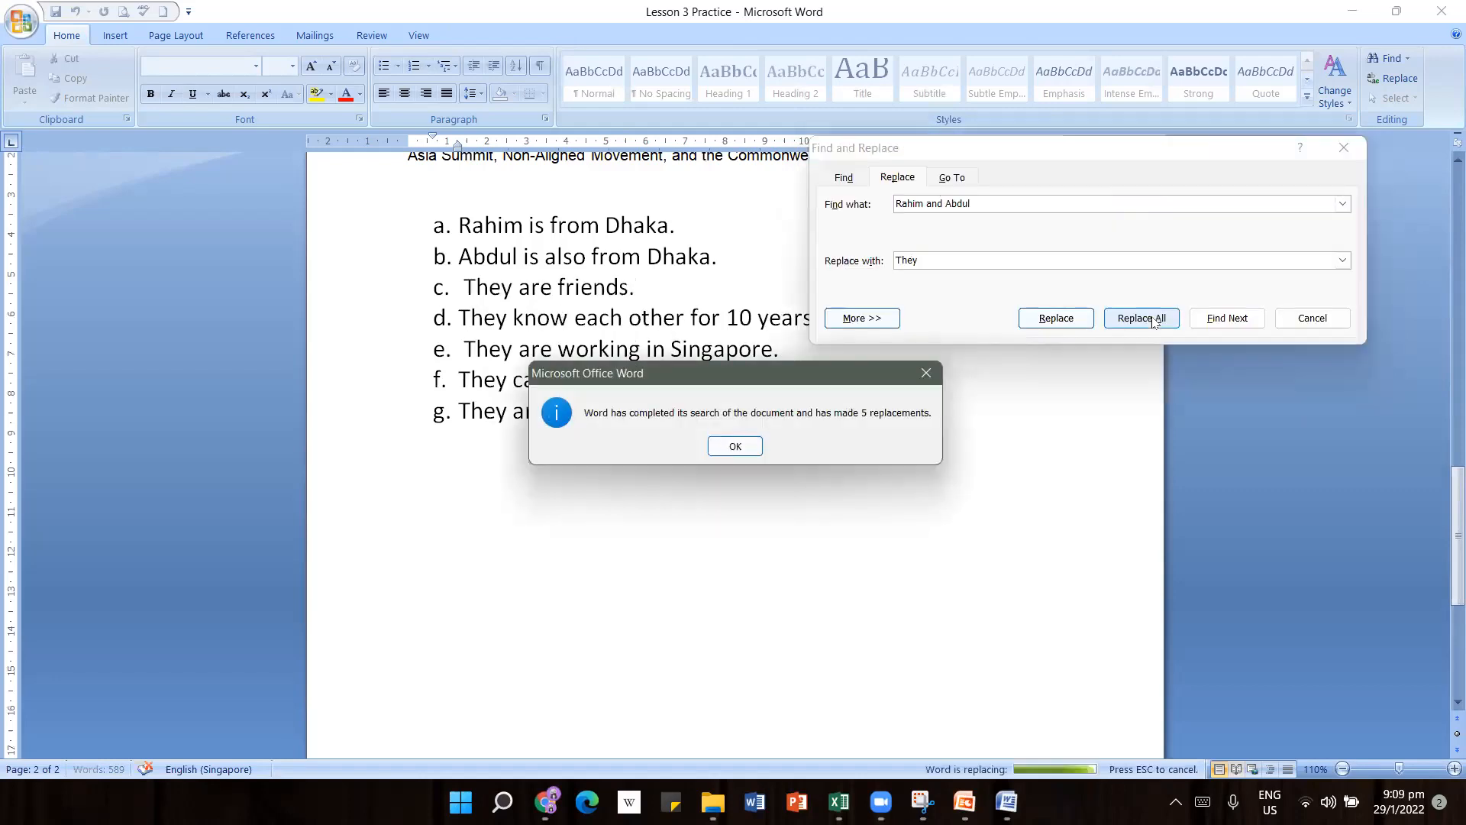
click(747, 452)
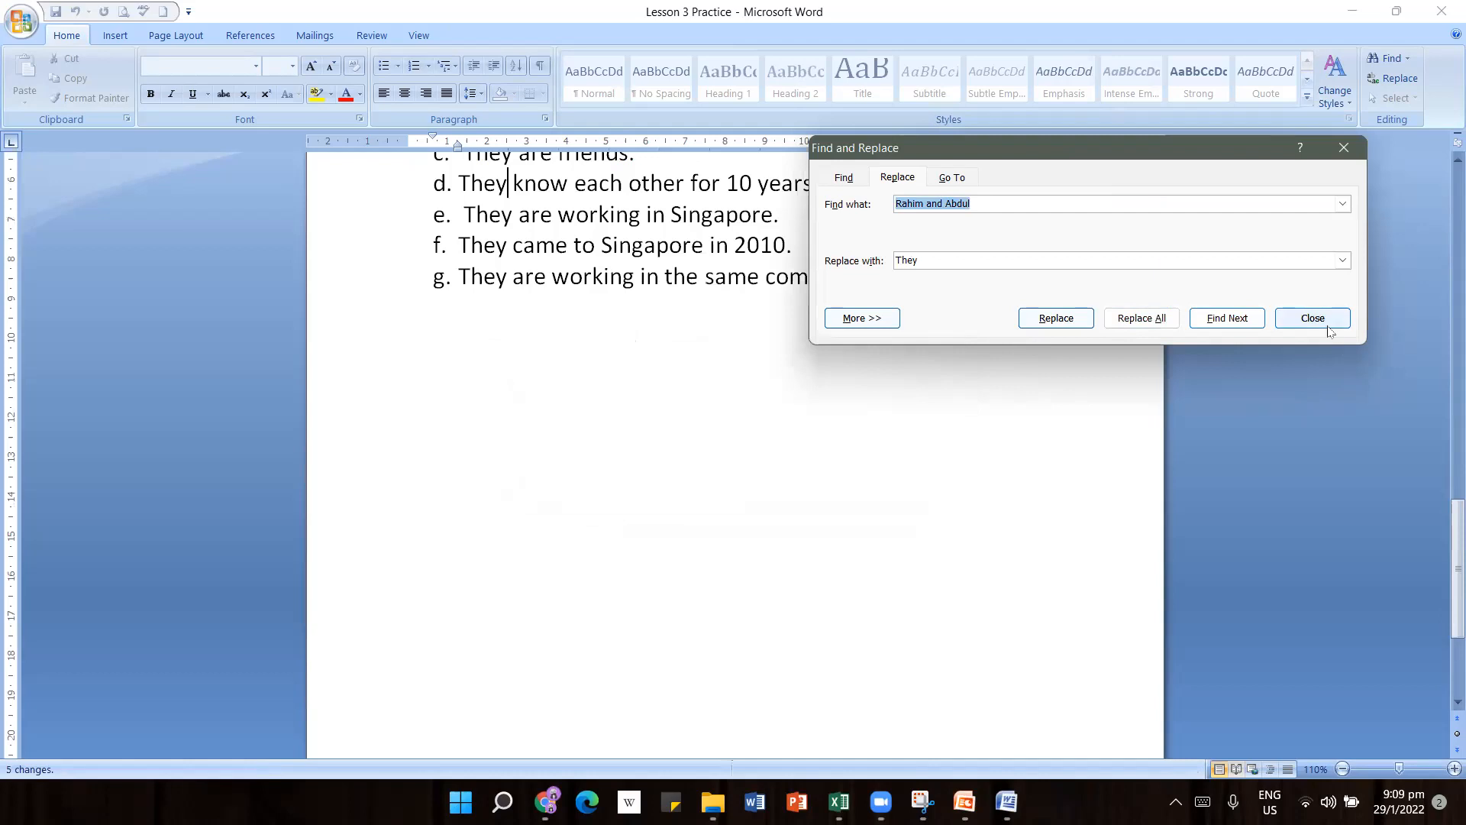
click(1311, 318)
scroll(735, 308, up, 2)
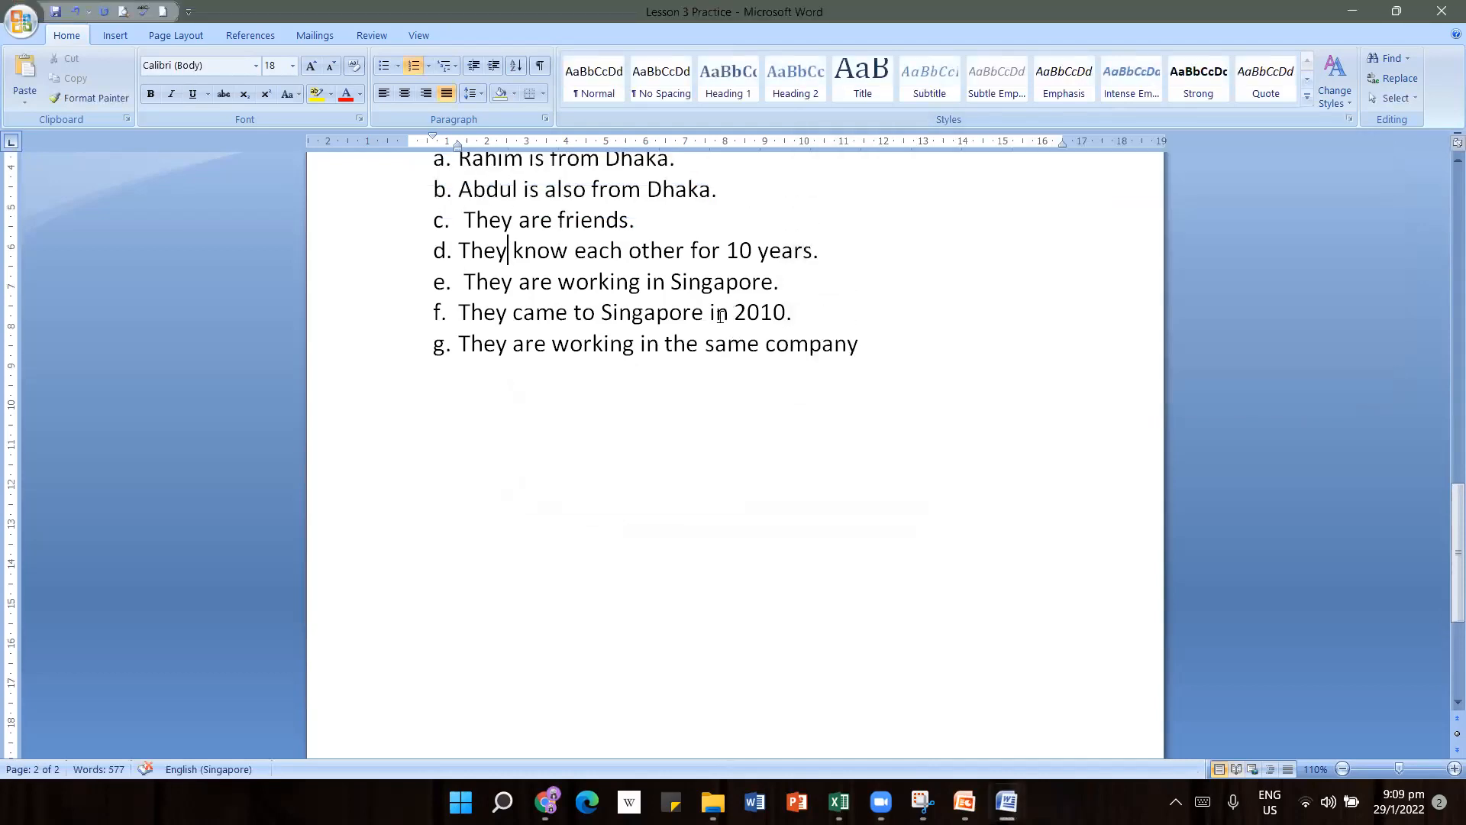
scroll(720, 316, up, 1)
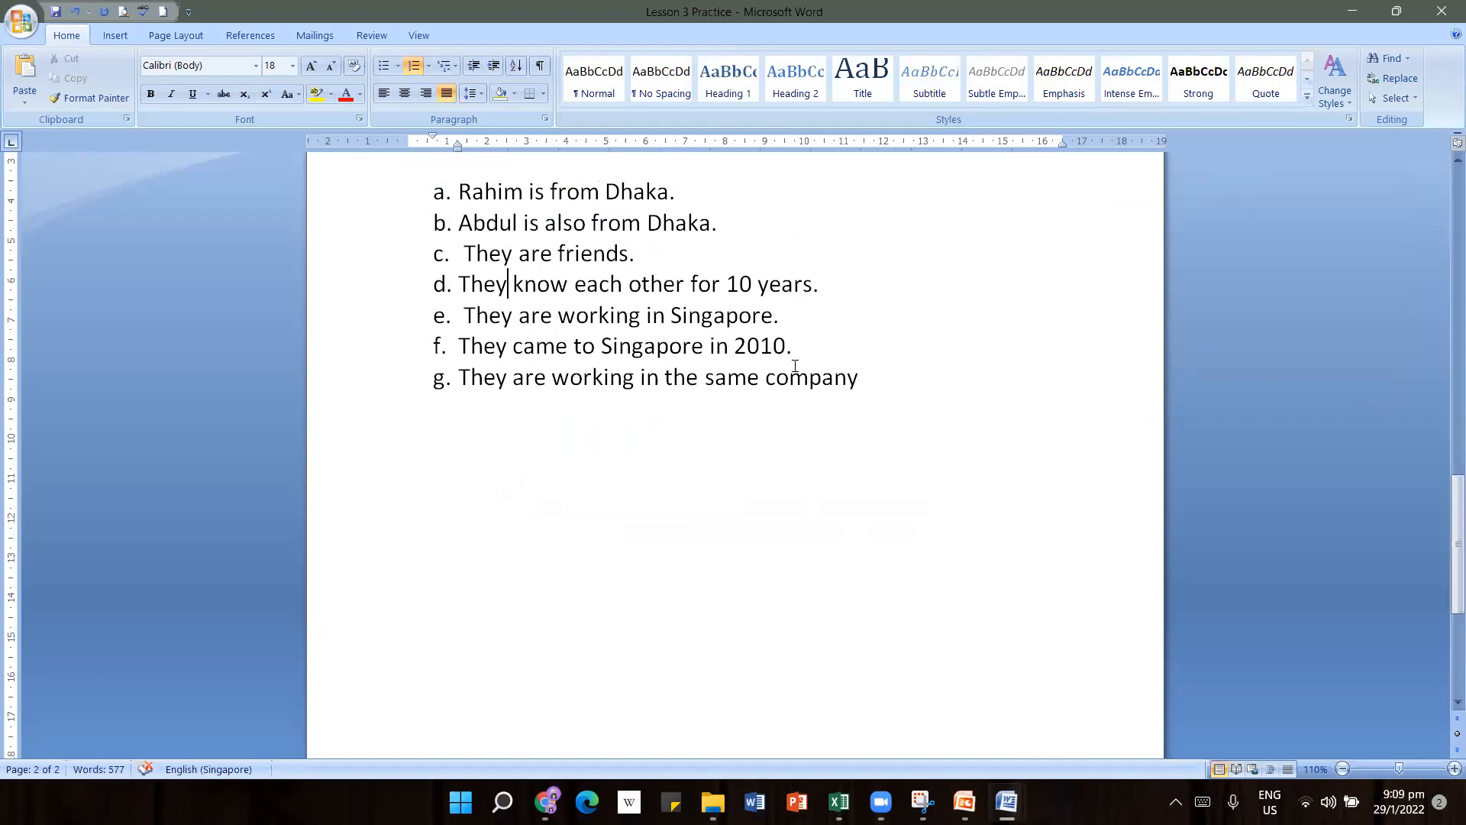
click(860, 384)
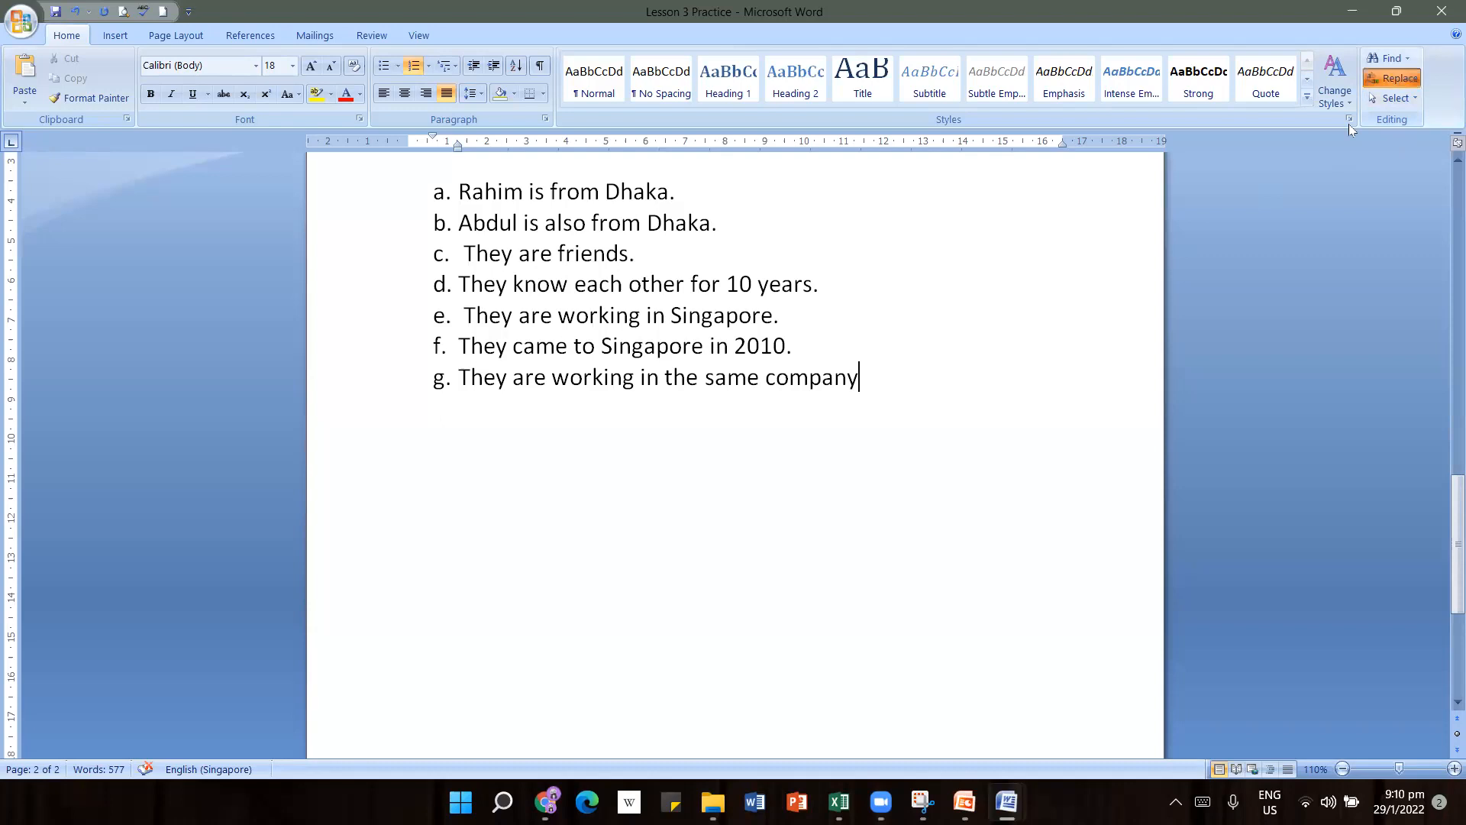
click(1394, 79)
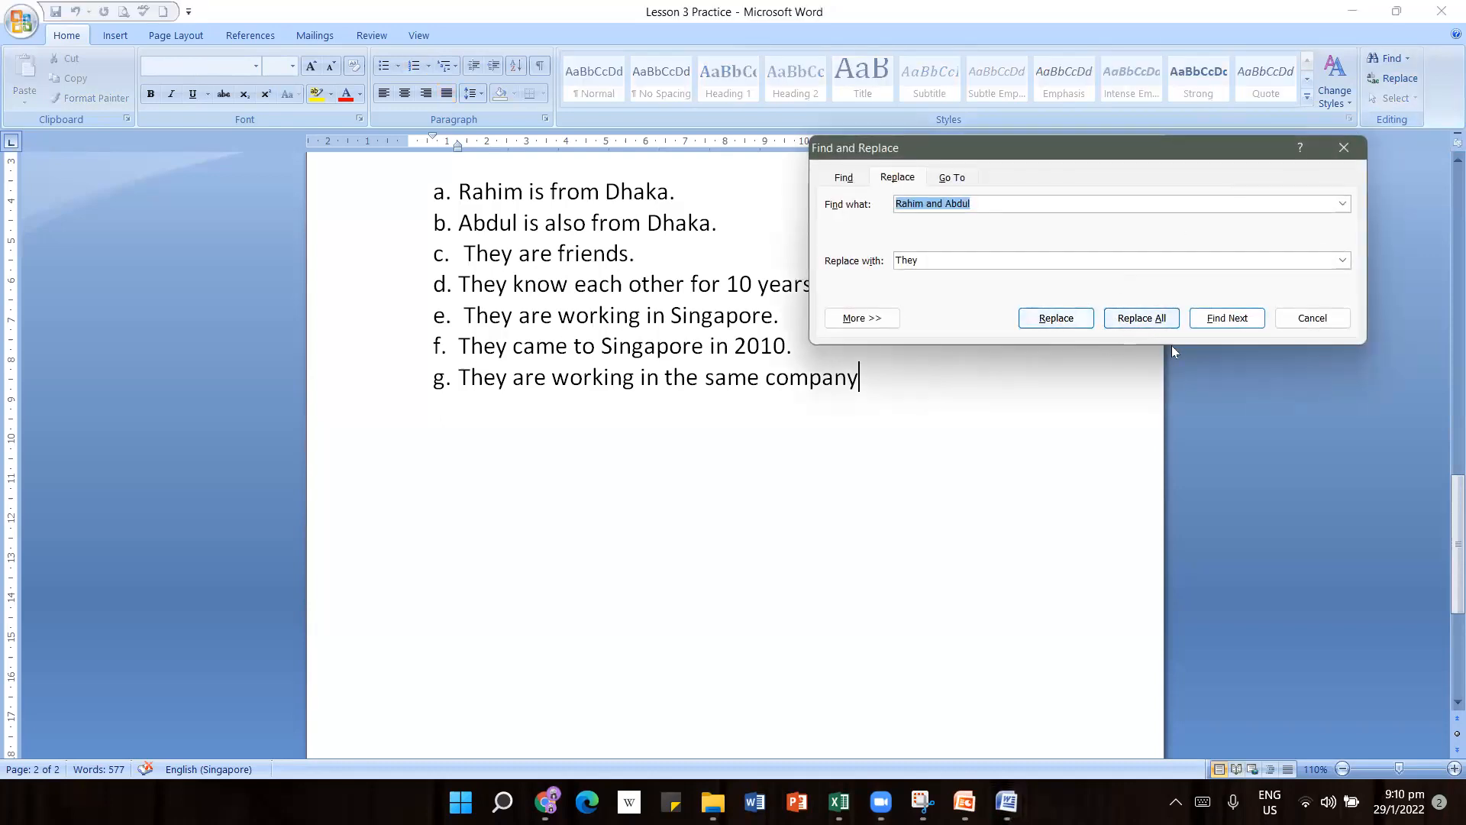
click(1310, 318)
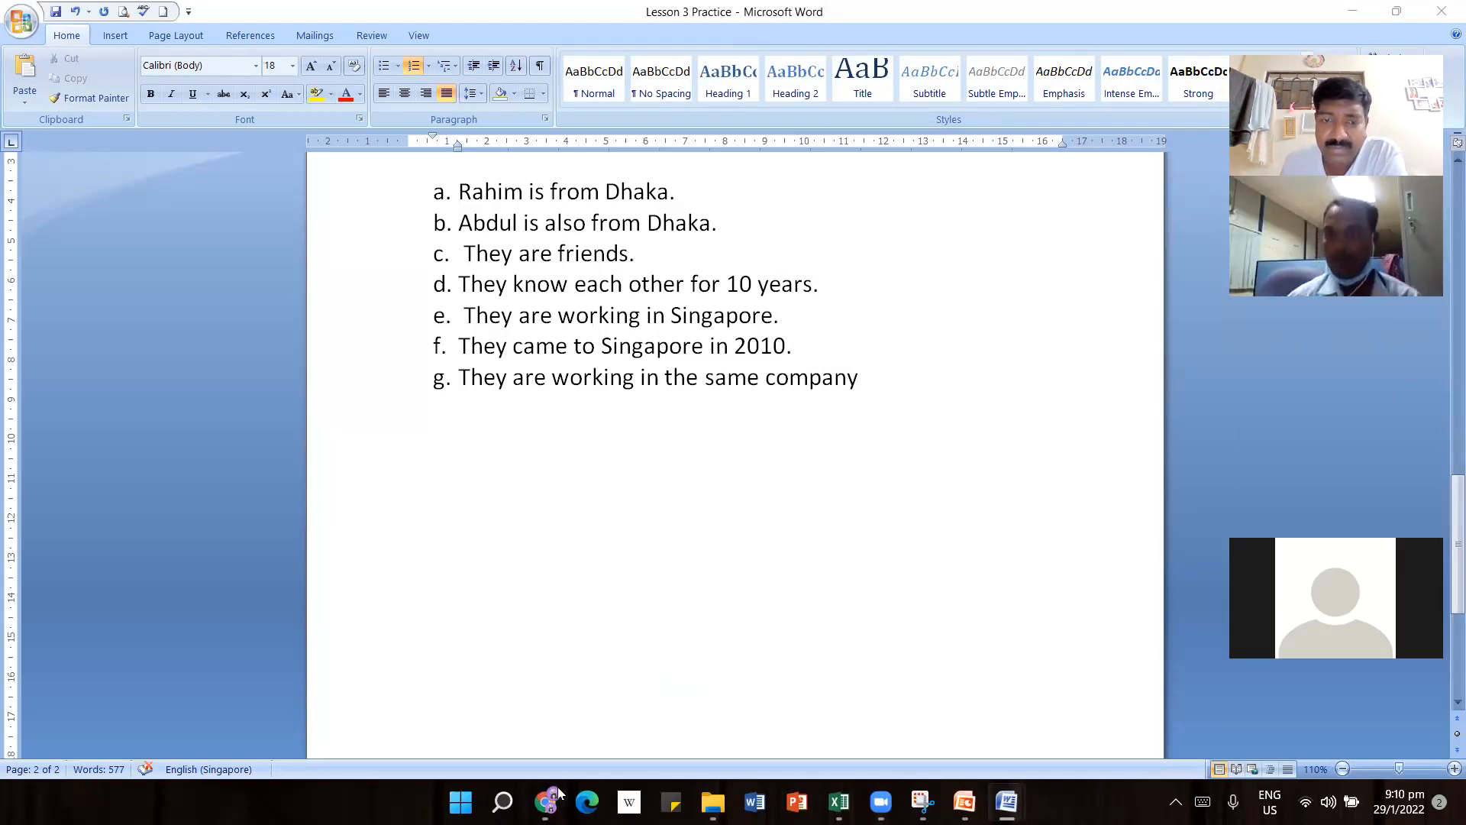
Switch to the Zoom background settings, apply the plain beige virtual background to the video, and close the settings
click(707, 648)
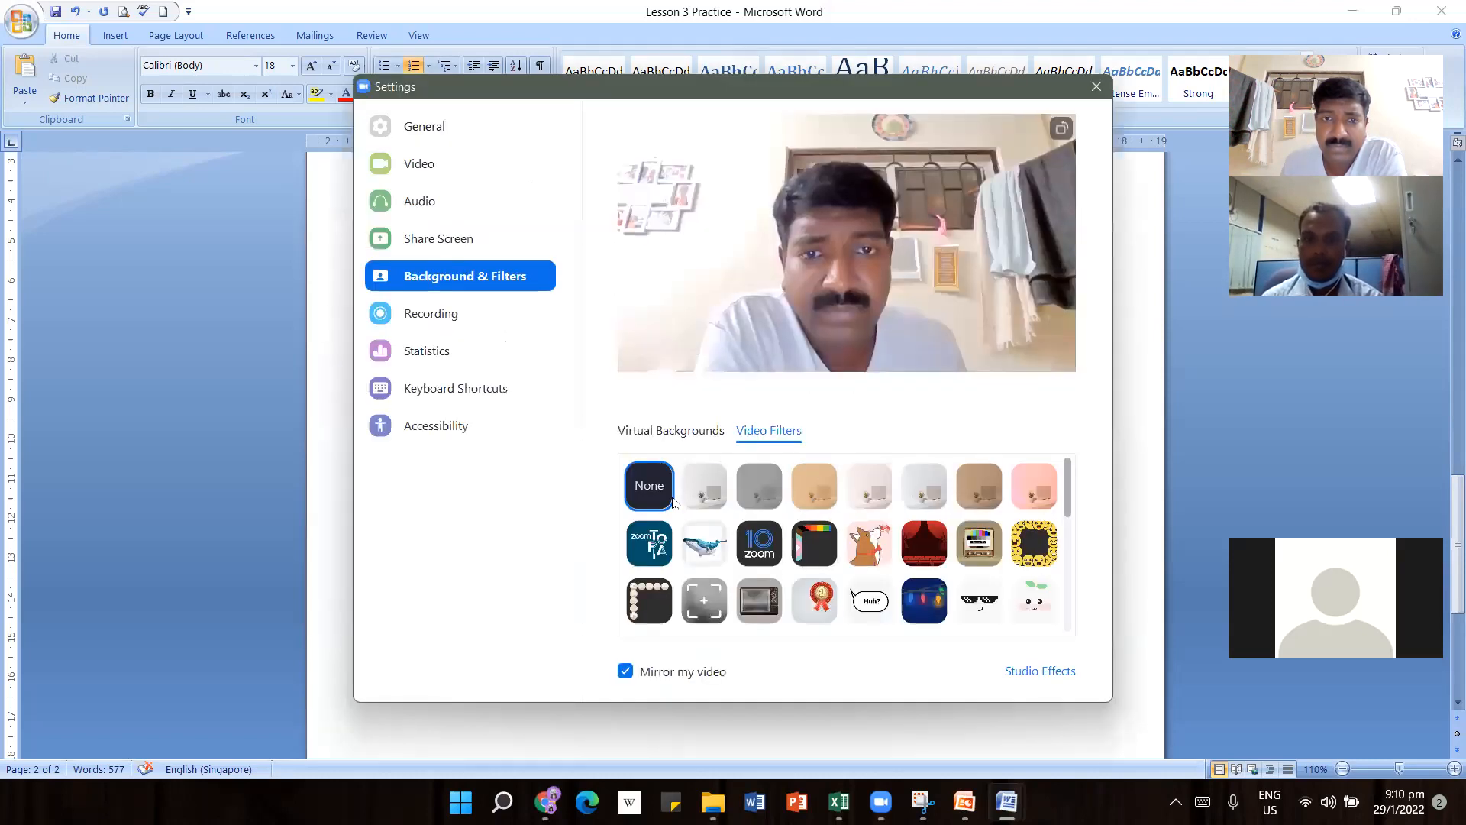
click(676, 432)
click(764, 488)
click(764, 485)
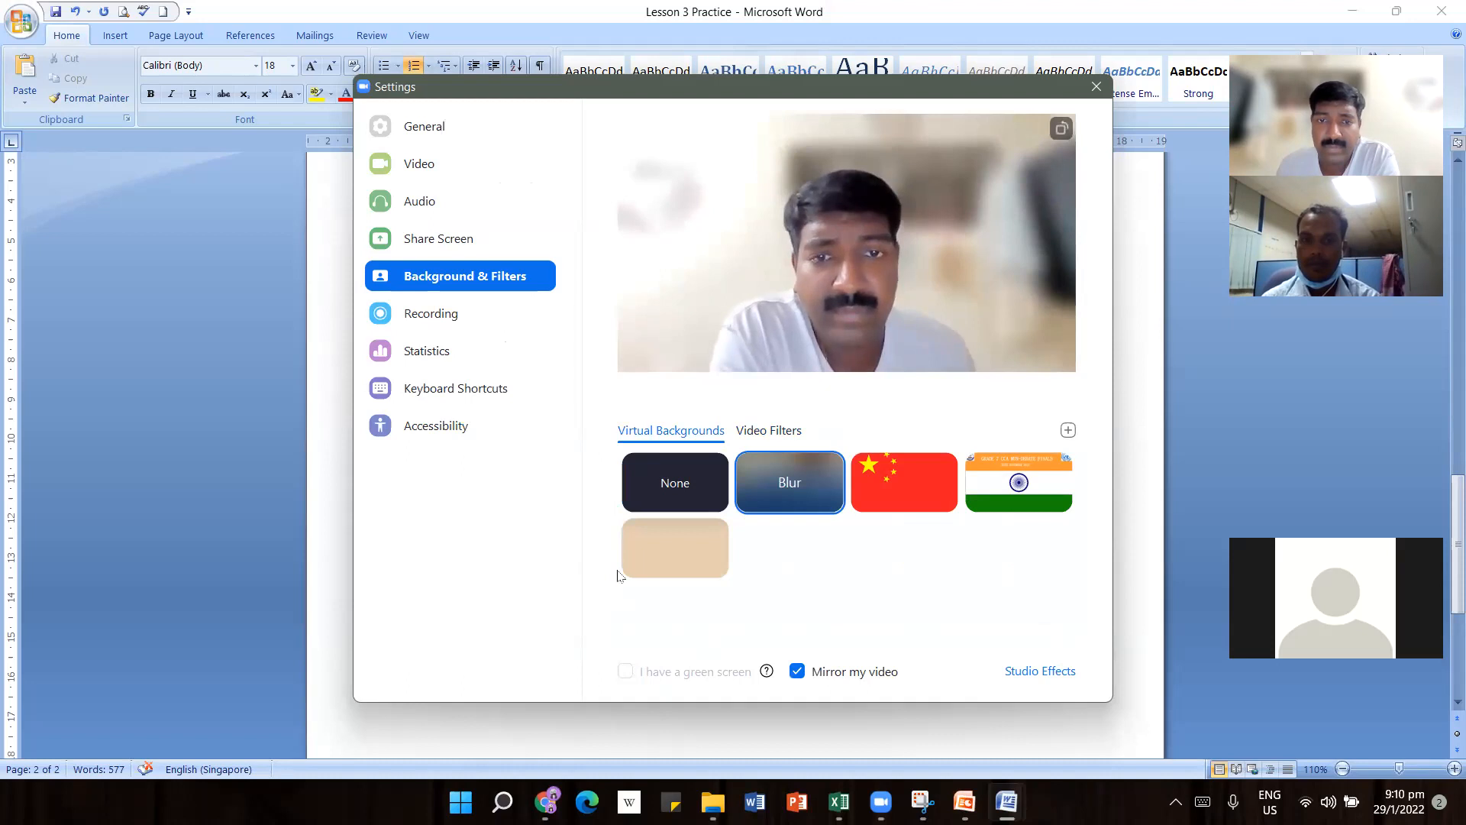
click(657, 561)
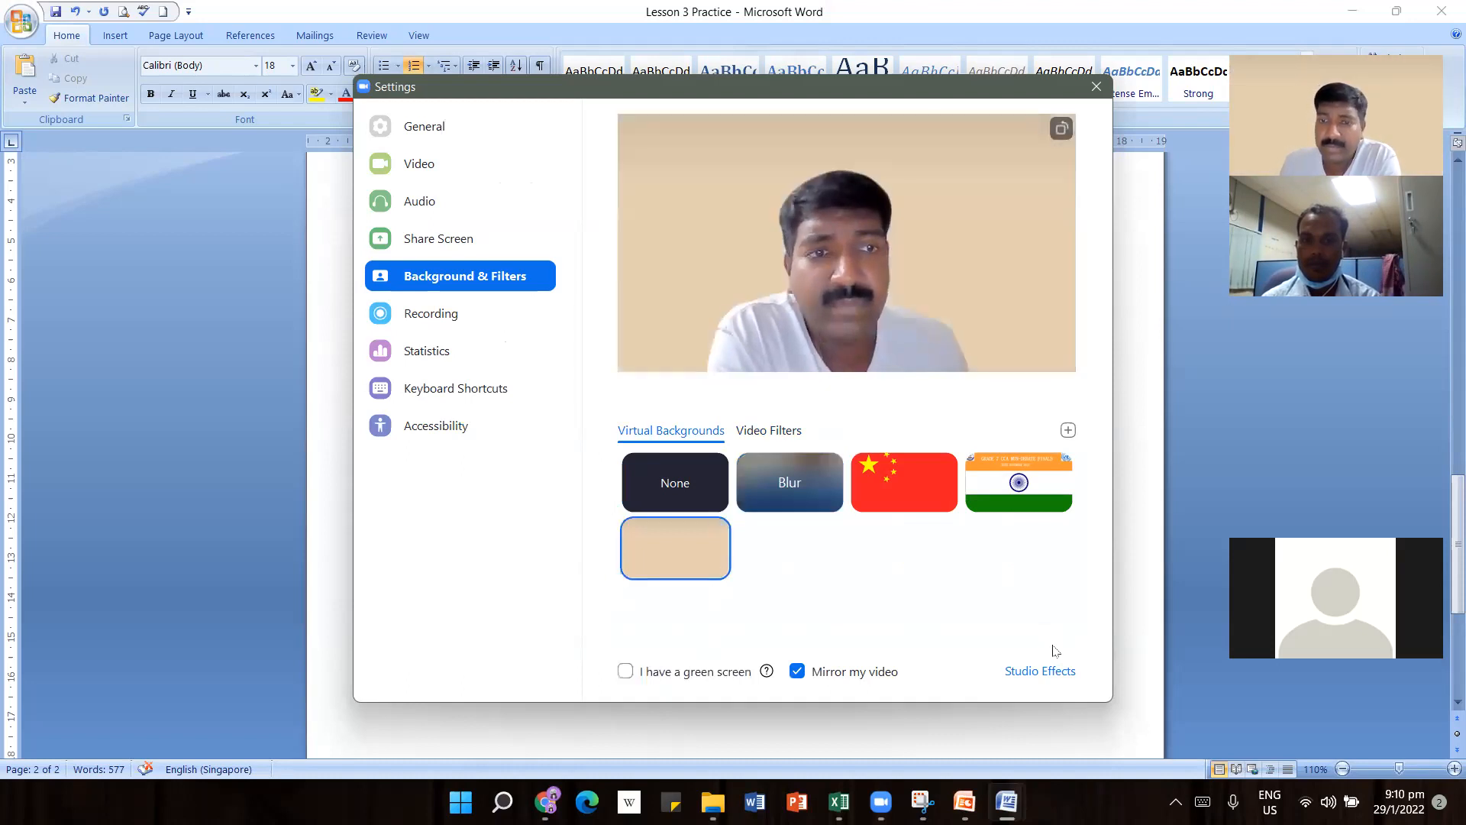
click(1097, 88)
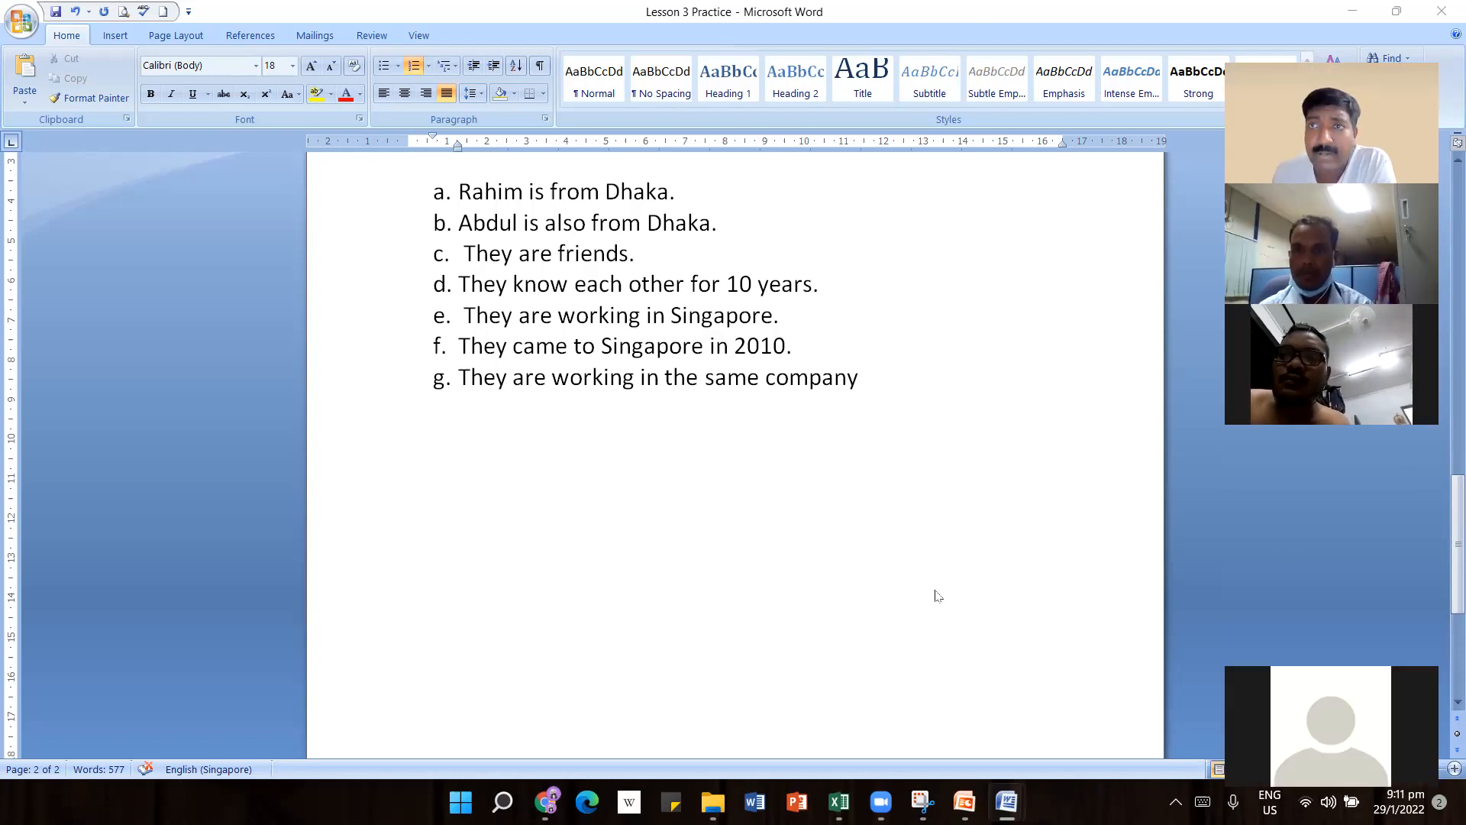
Minimize the practice document and return to the PowerPoint lesson slide "Creating A Document" to review its topics
click(1349, 13)
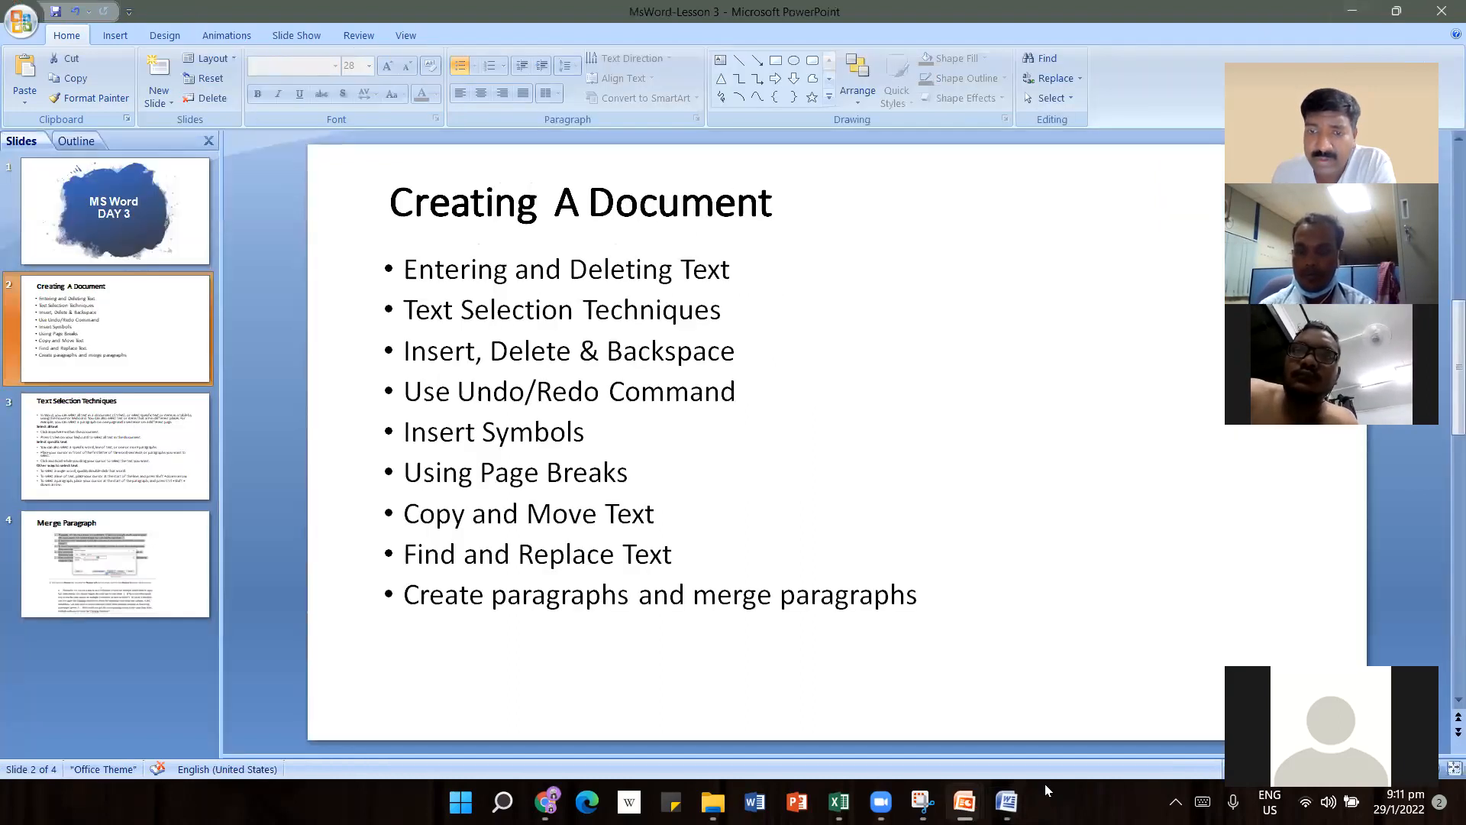
click(1025, 619)
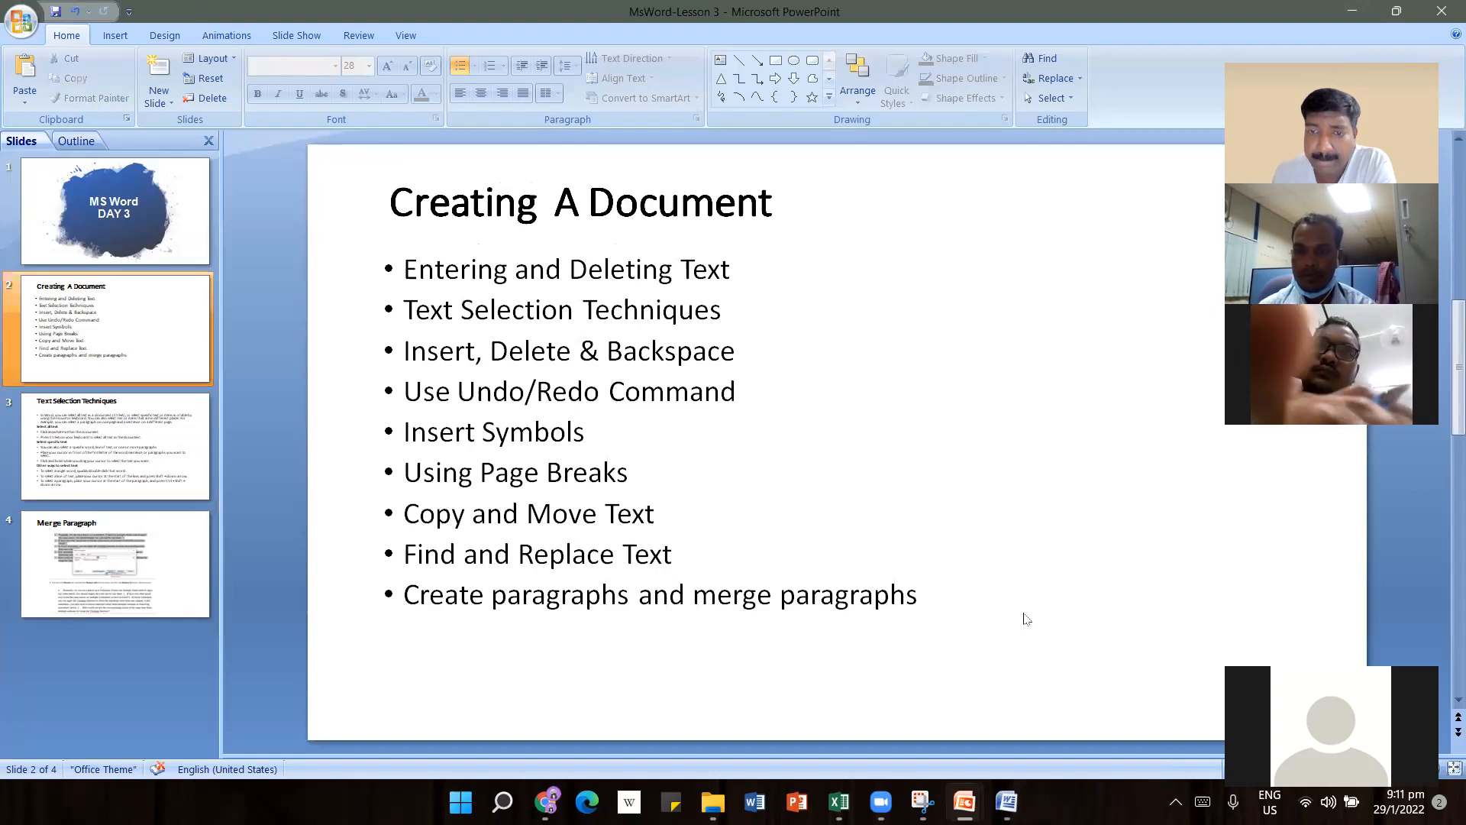